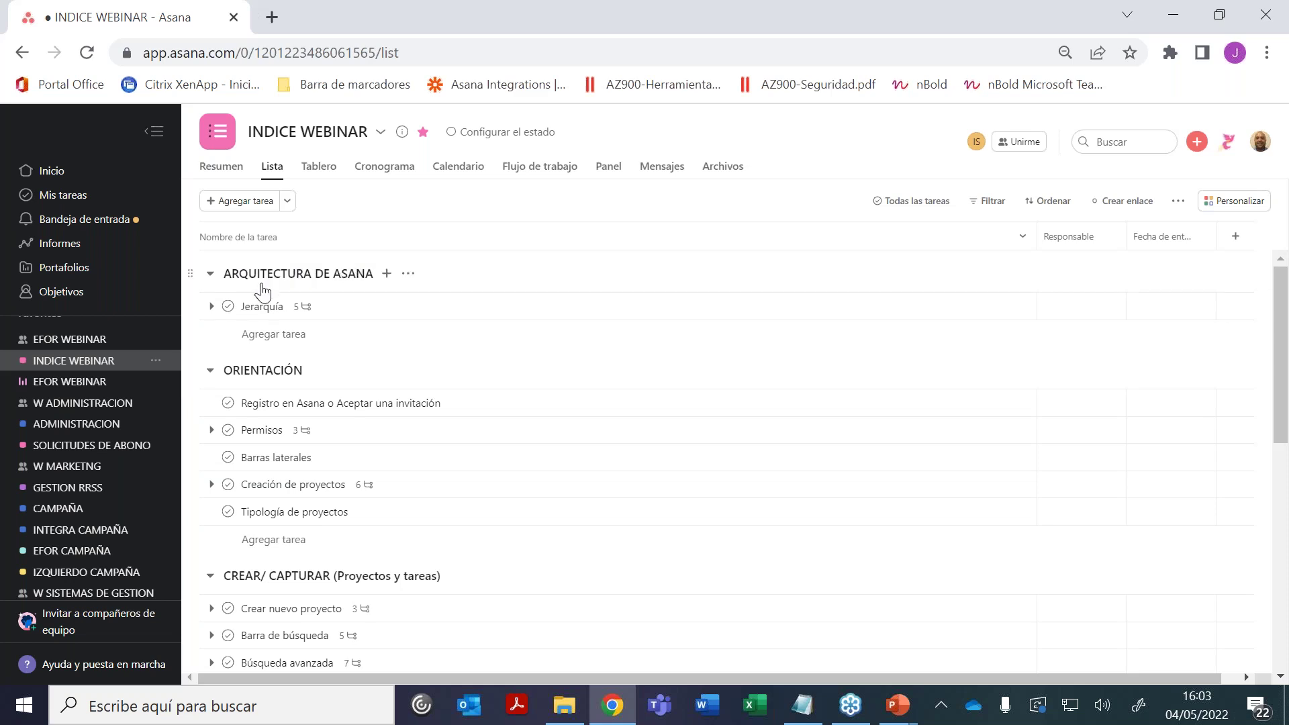
Examine the subtasks of the Jerarquía task and compare the INDICE WEBINAR project's list and board views
click(212, 307)
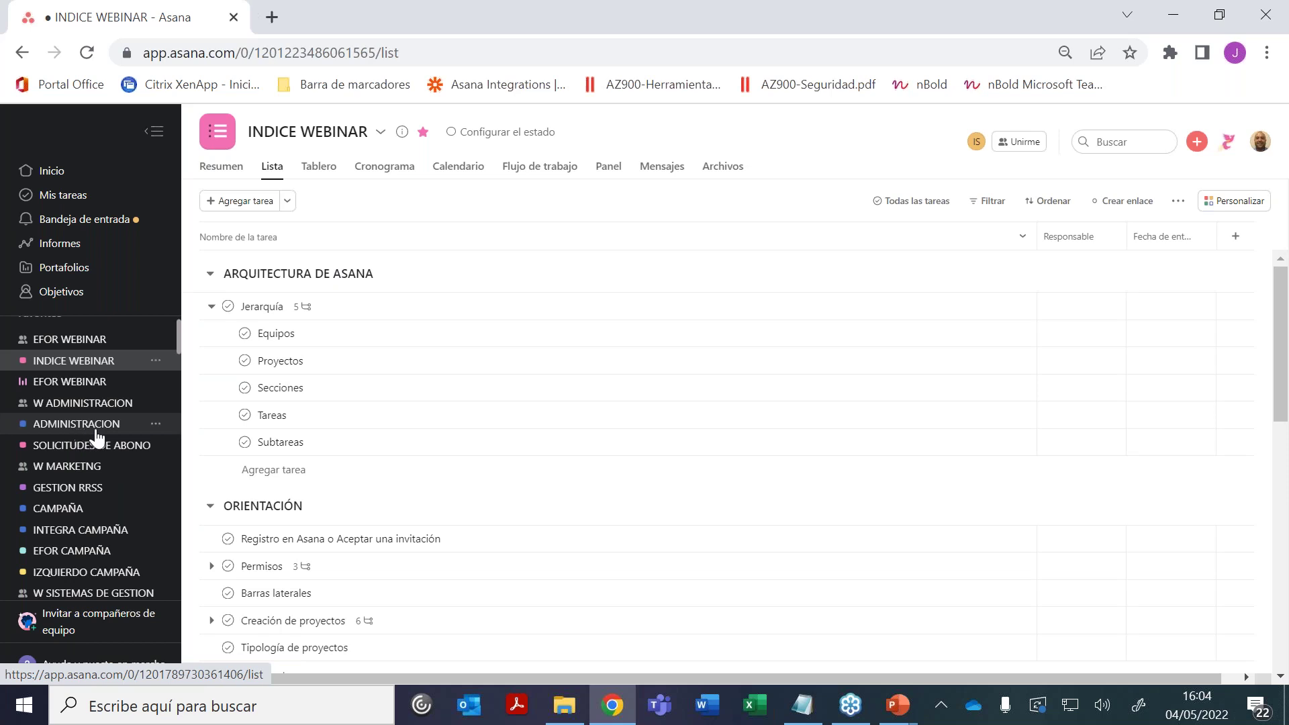
click(269, 360)
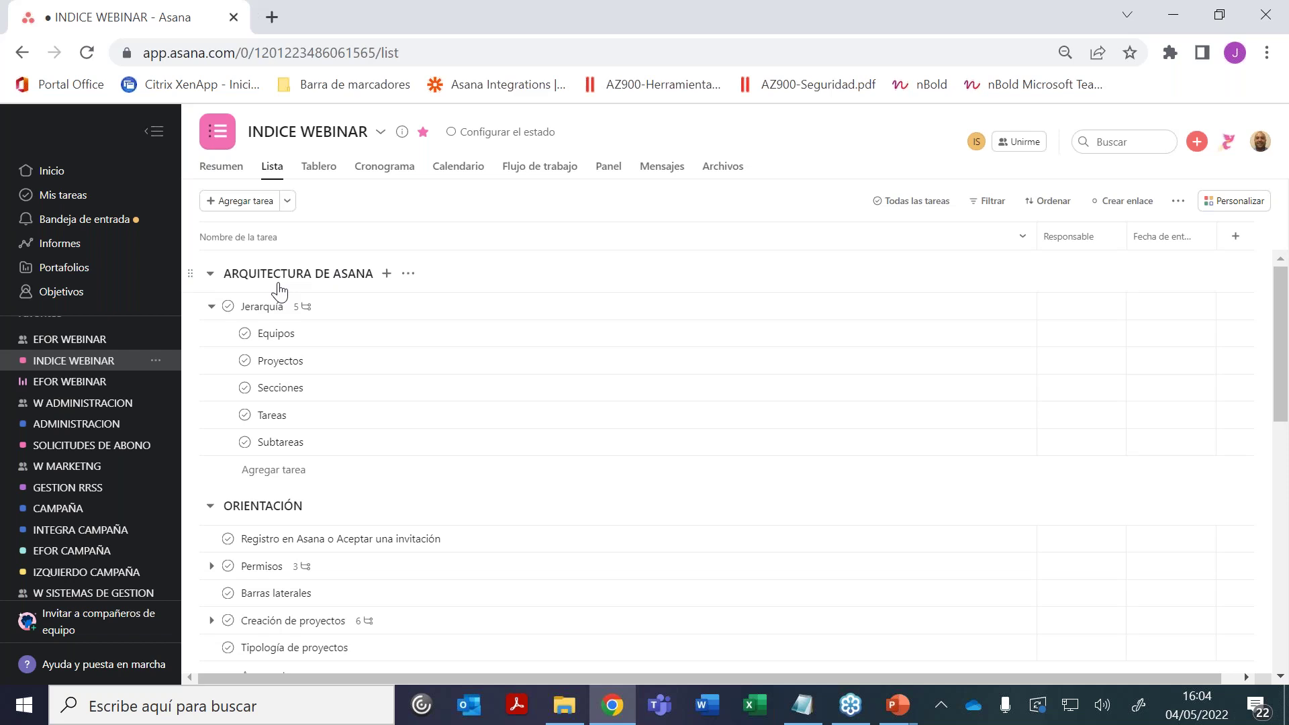
click(265, 305)
key(Down)
key(Down)
key(Up)
key(Down)
key(Down)
key(Down)
key(Down)
key(Up)
key(Up)
click(331, 176)
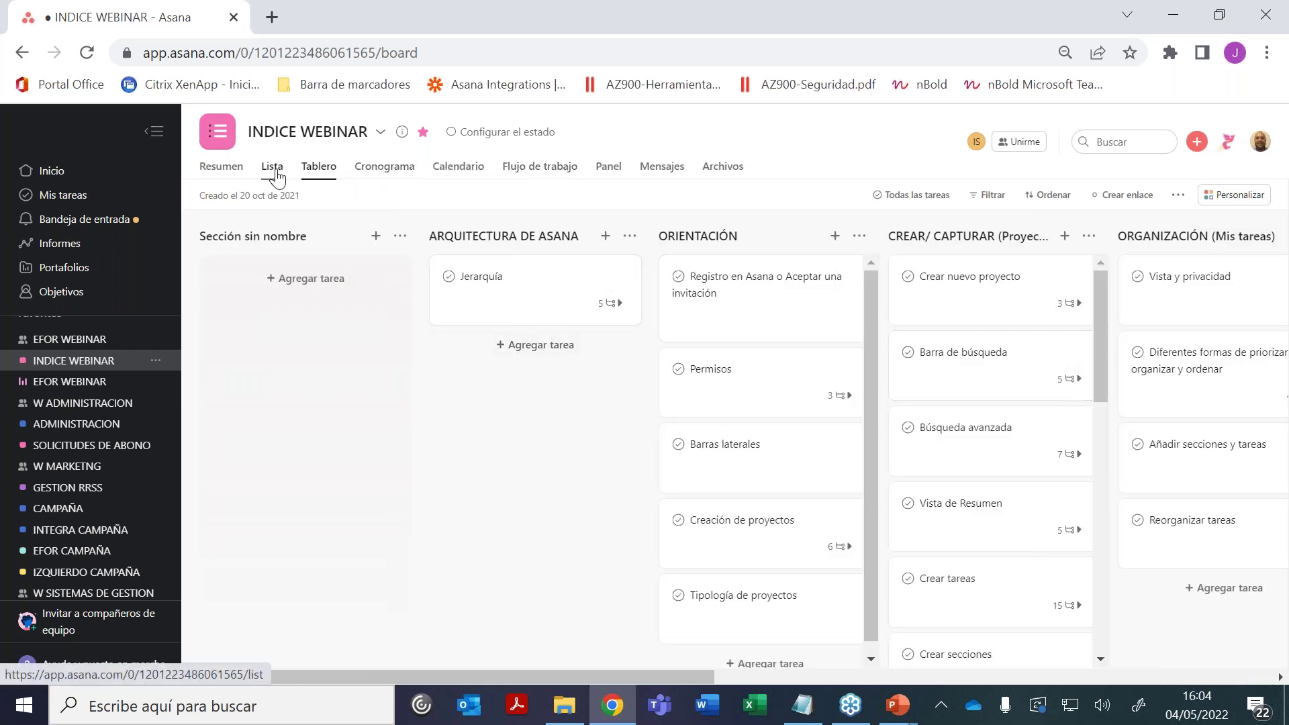
click(276, 178)
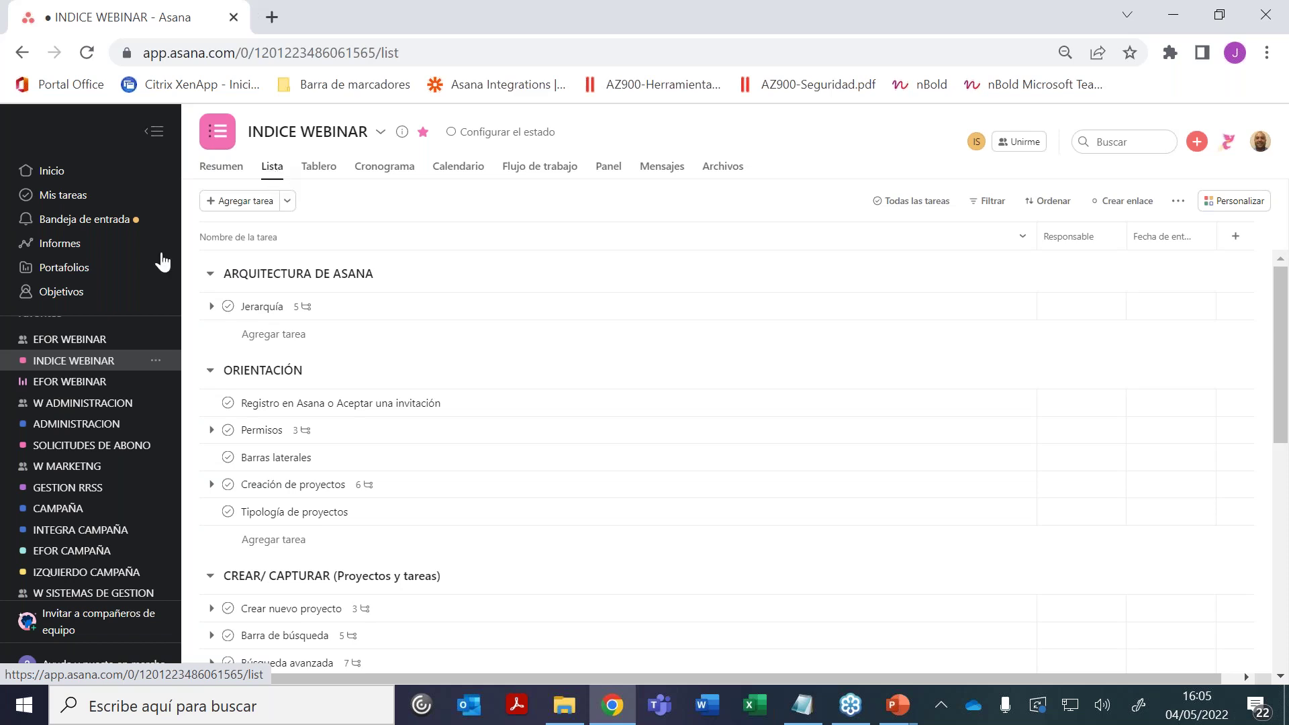
Open the ADMINISTRACION project of the W ADMINISTRACION team and review its task sections
click(38, 407)
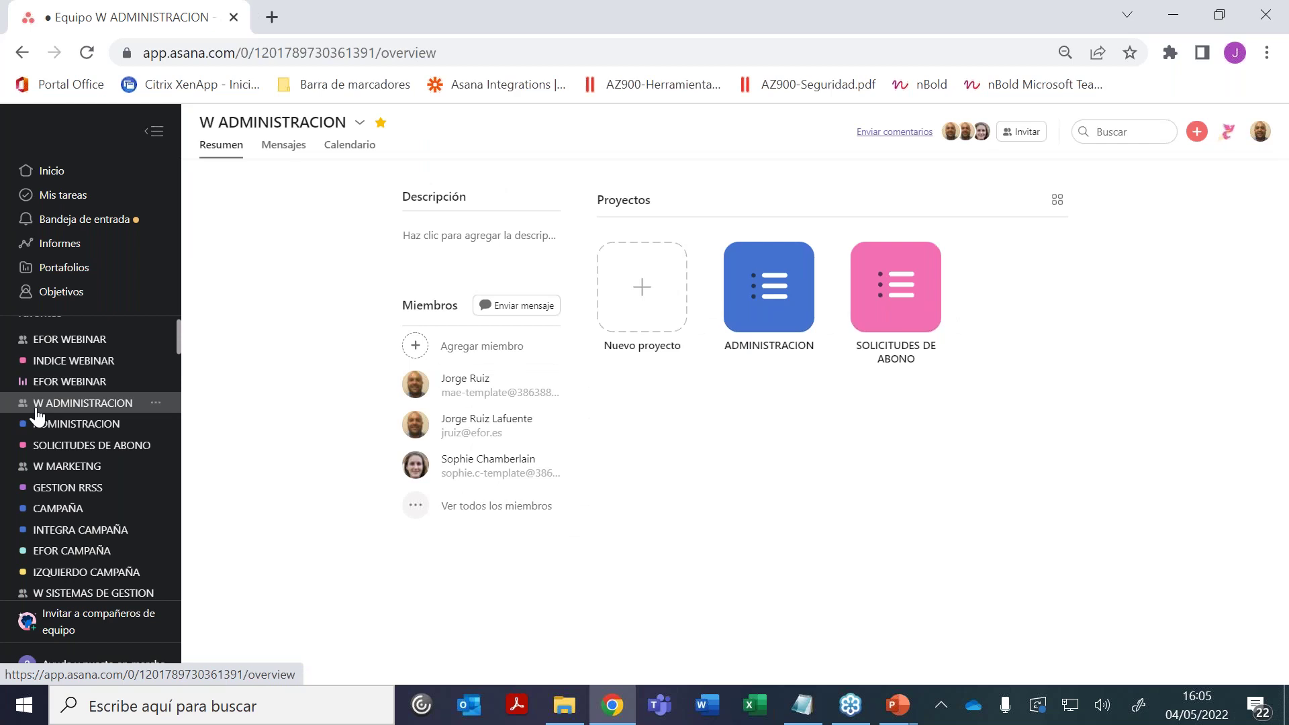
click(46, 425)
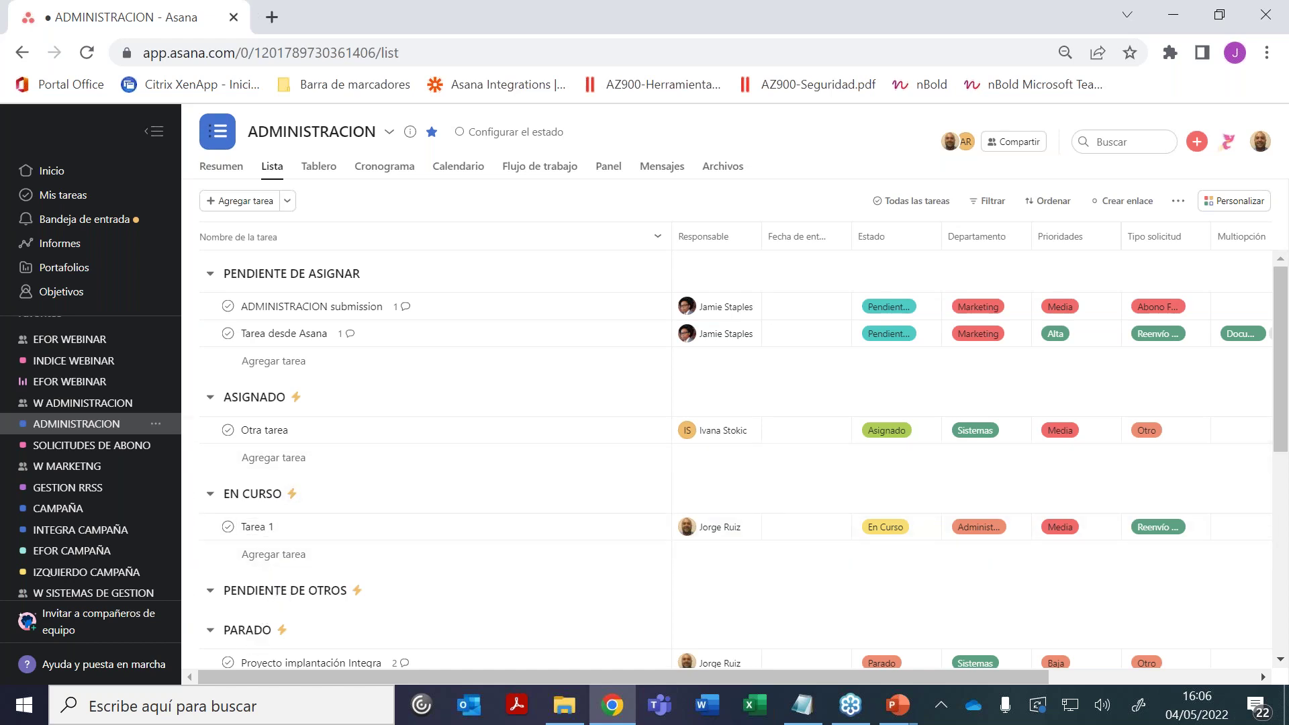
drag(1284, 347, 1286, 423)
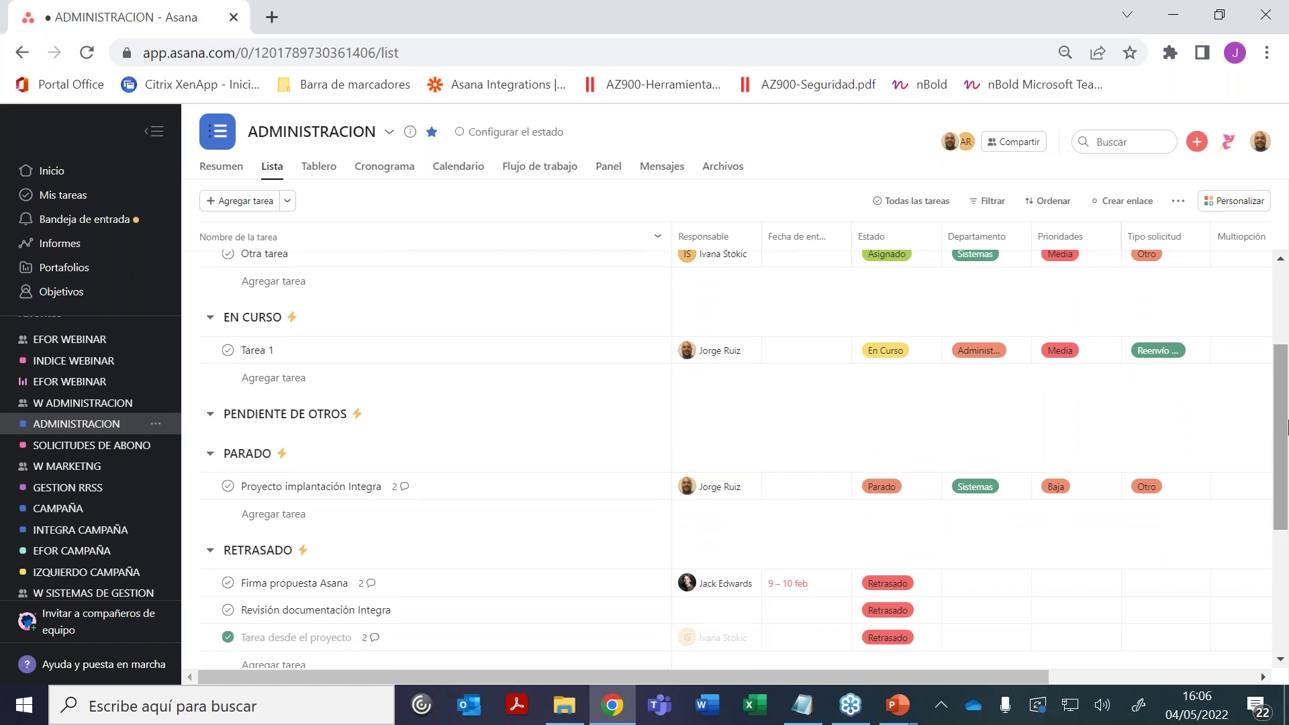
drag(1286, 429, 1286, 384)
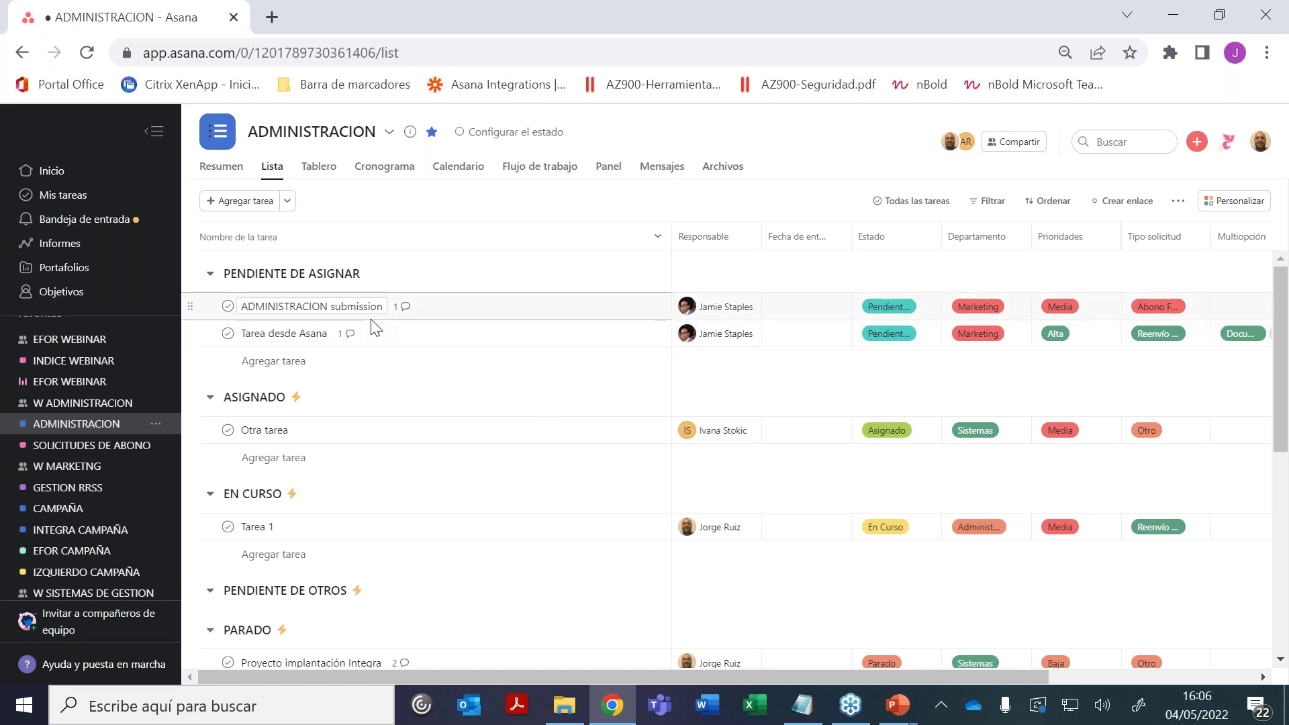
Add a task named "Tarea manual" to the PENDIENTE DE ASIGNAR section
click(373, 275)
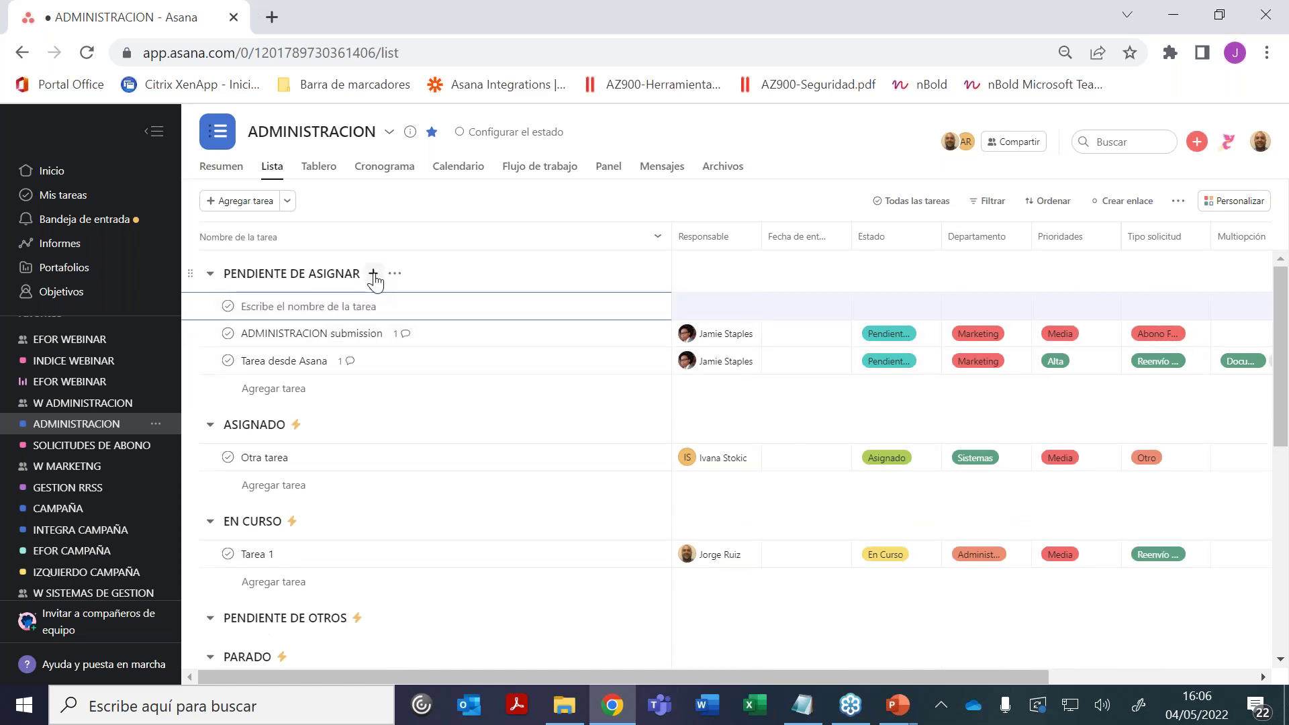
text(Tar)
text(maual)
key(BackSpace)
key(BackSpace)
key(BackSpace)
text(nual)
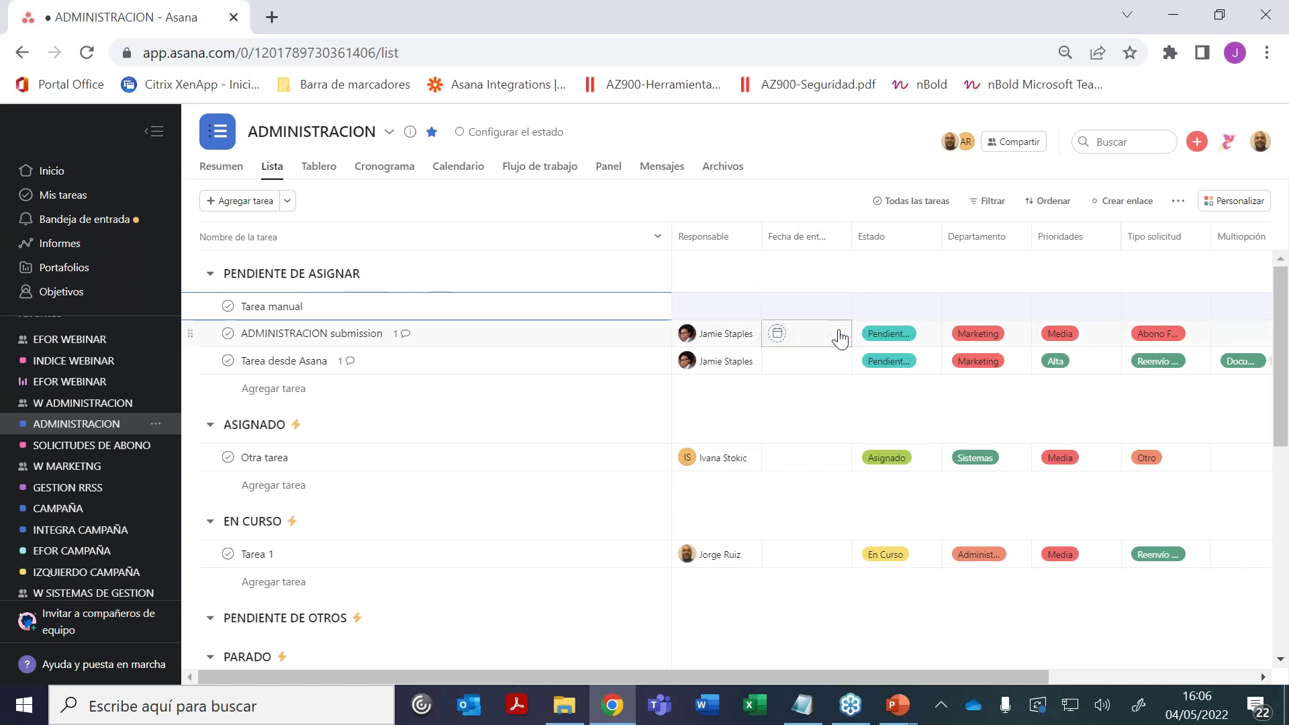
Set the Tarea manual task's Estado to Pendiente de Asignar, Departamento to Marketing and Prioridades to Baja
click(899, 320)
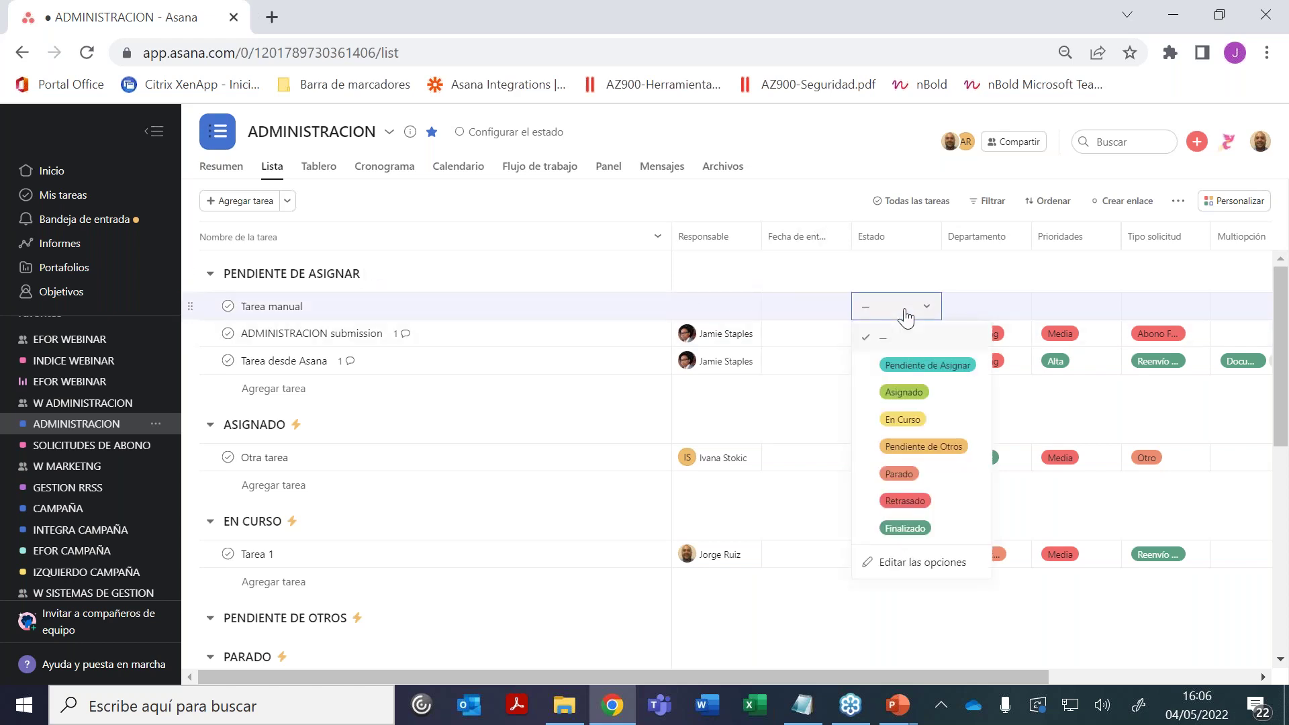
click(897, 373)
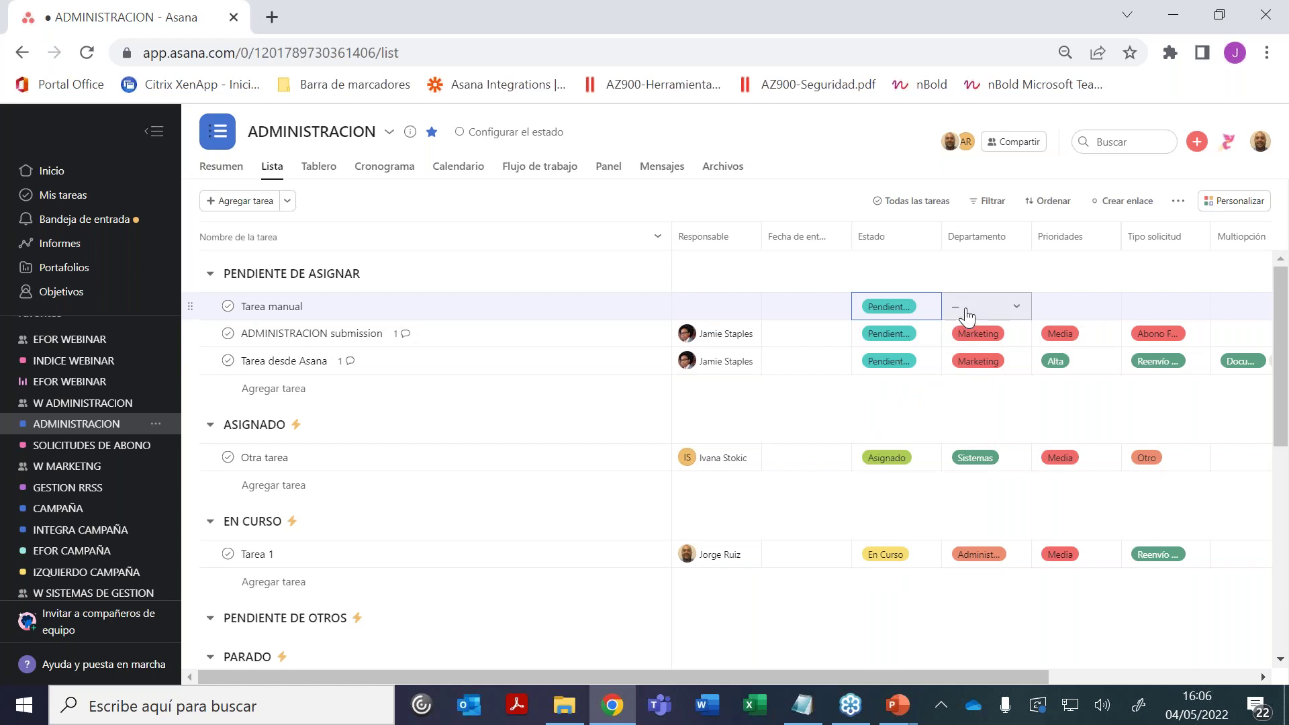
click(967, 311)
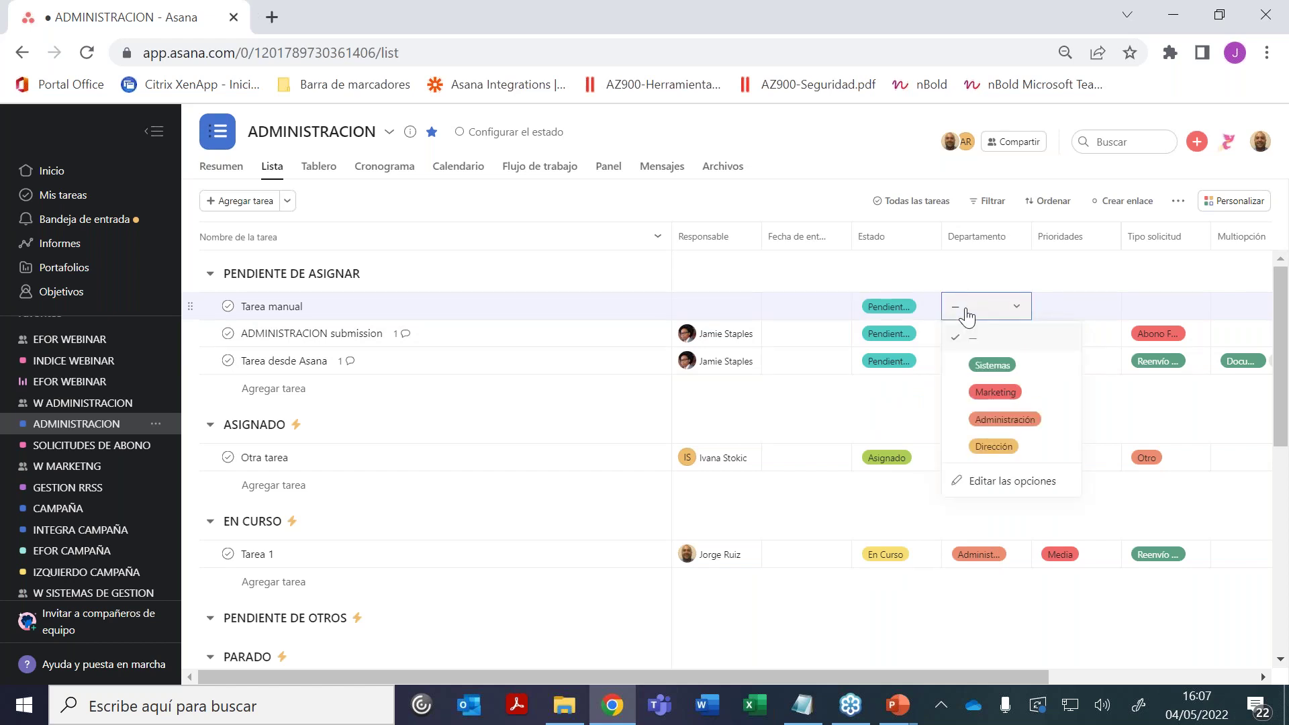
click(989, 391)
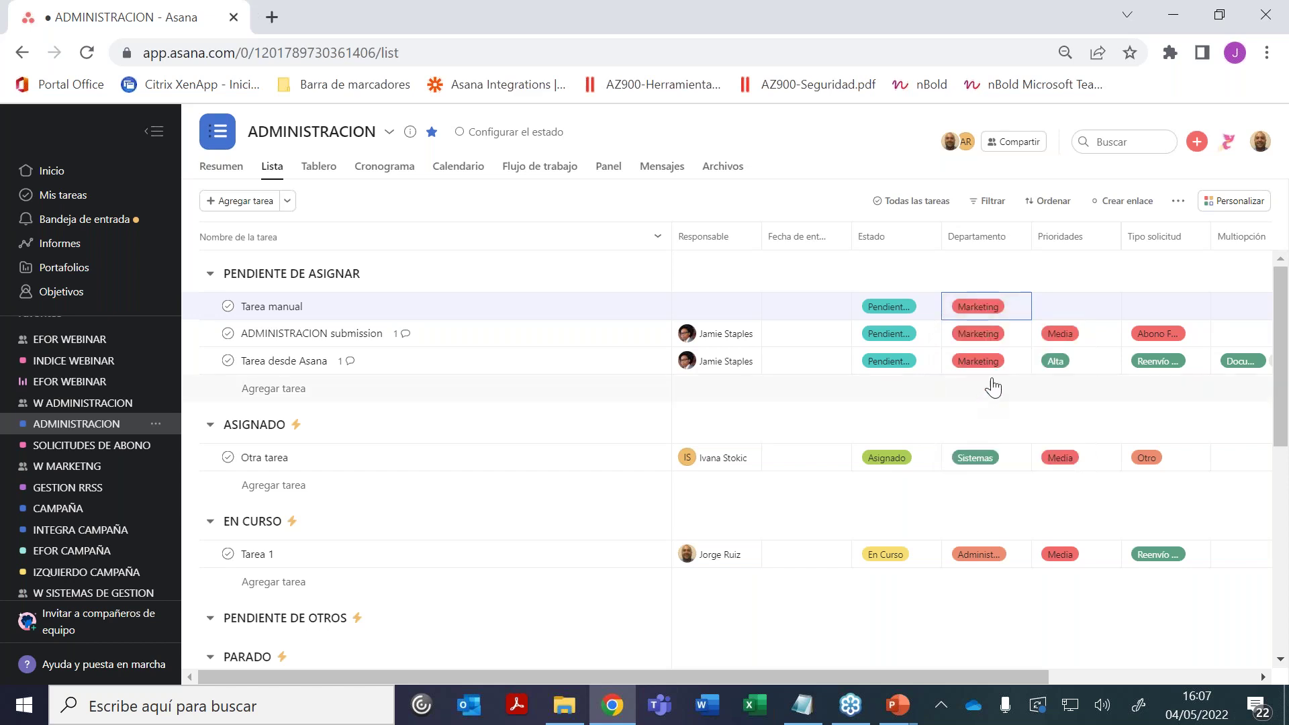
click(1061, 306)
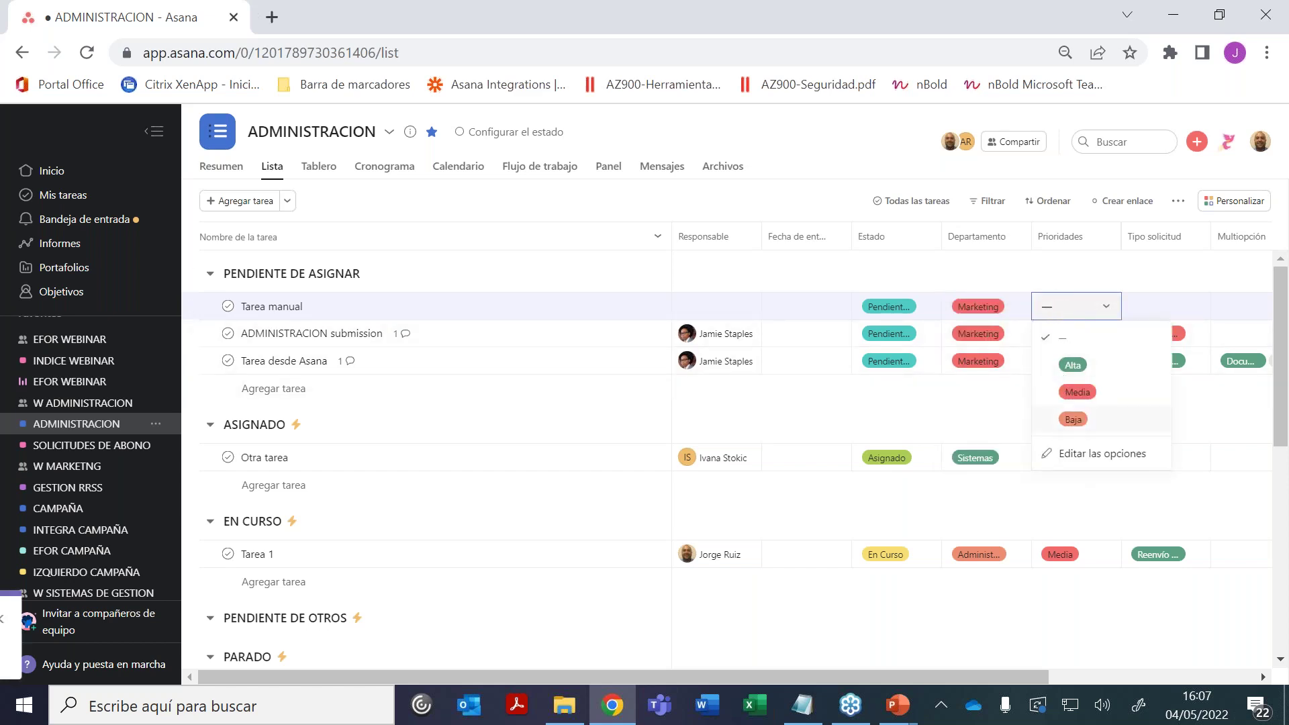
click(1072, 420)
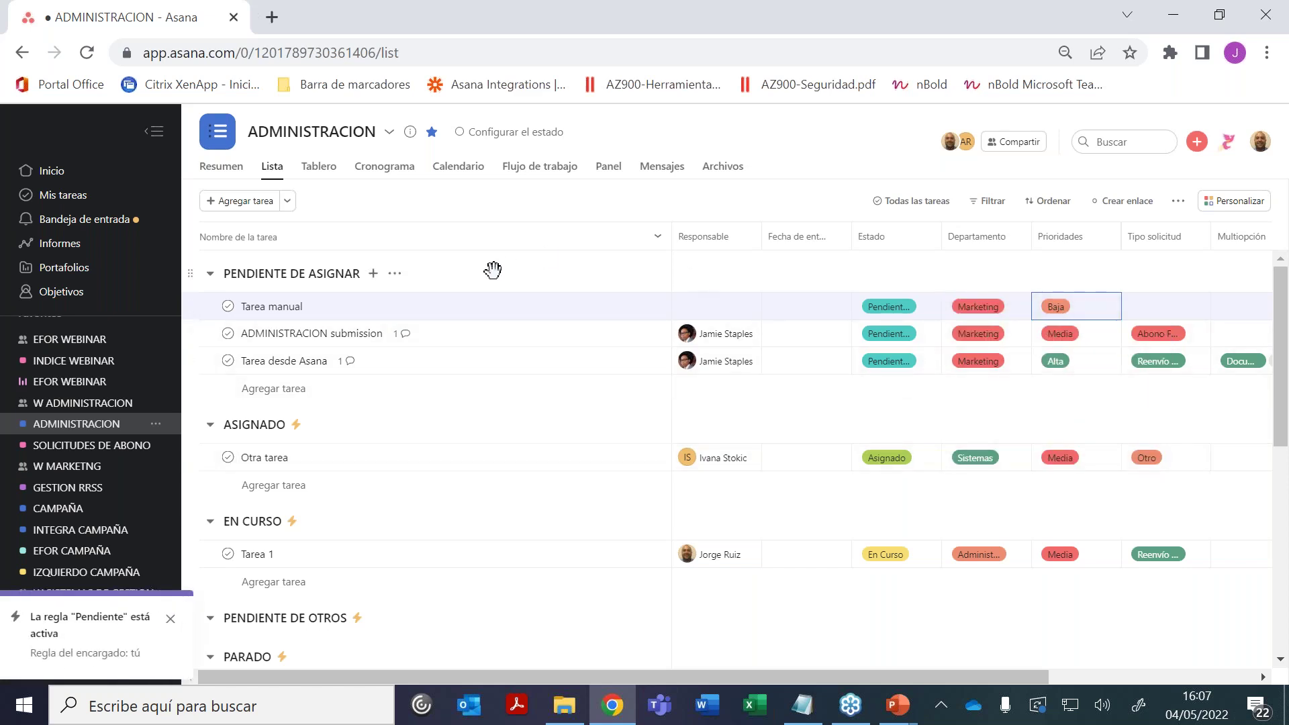
click(308, 308)
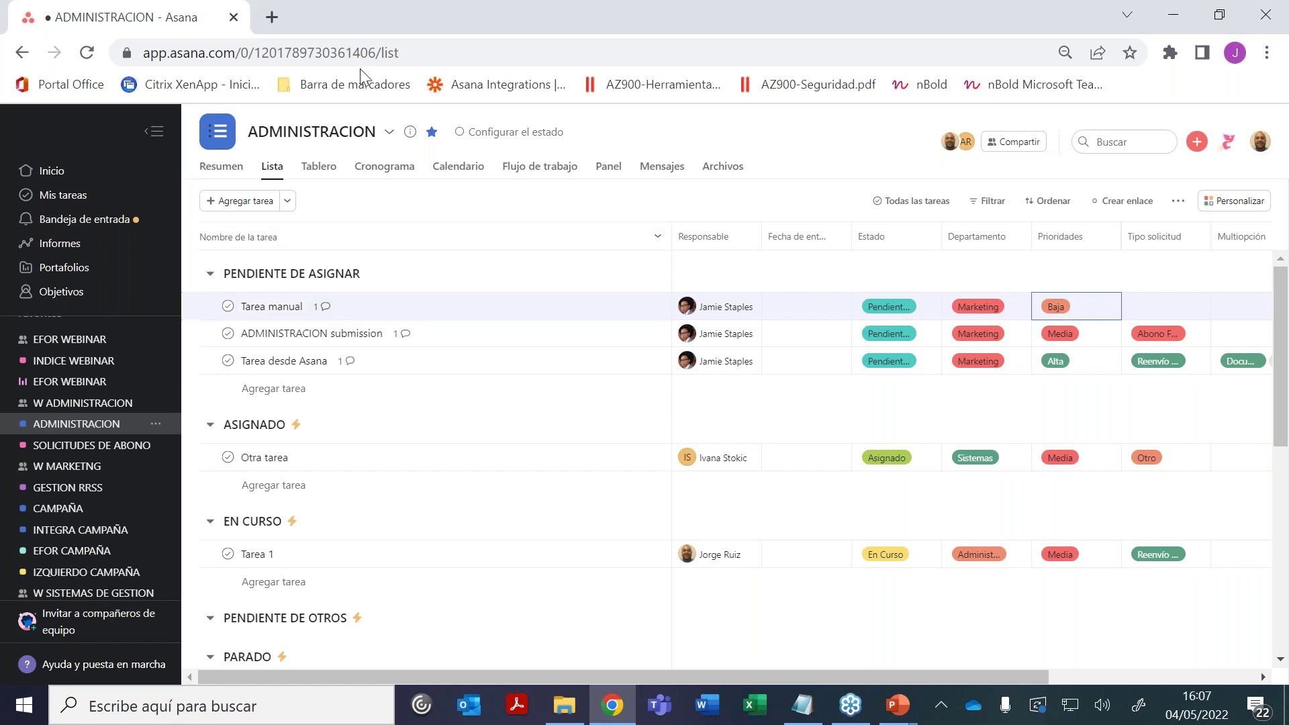
View the project's instructions for adding tasks by email and close them
click(389, 132)
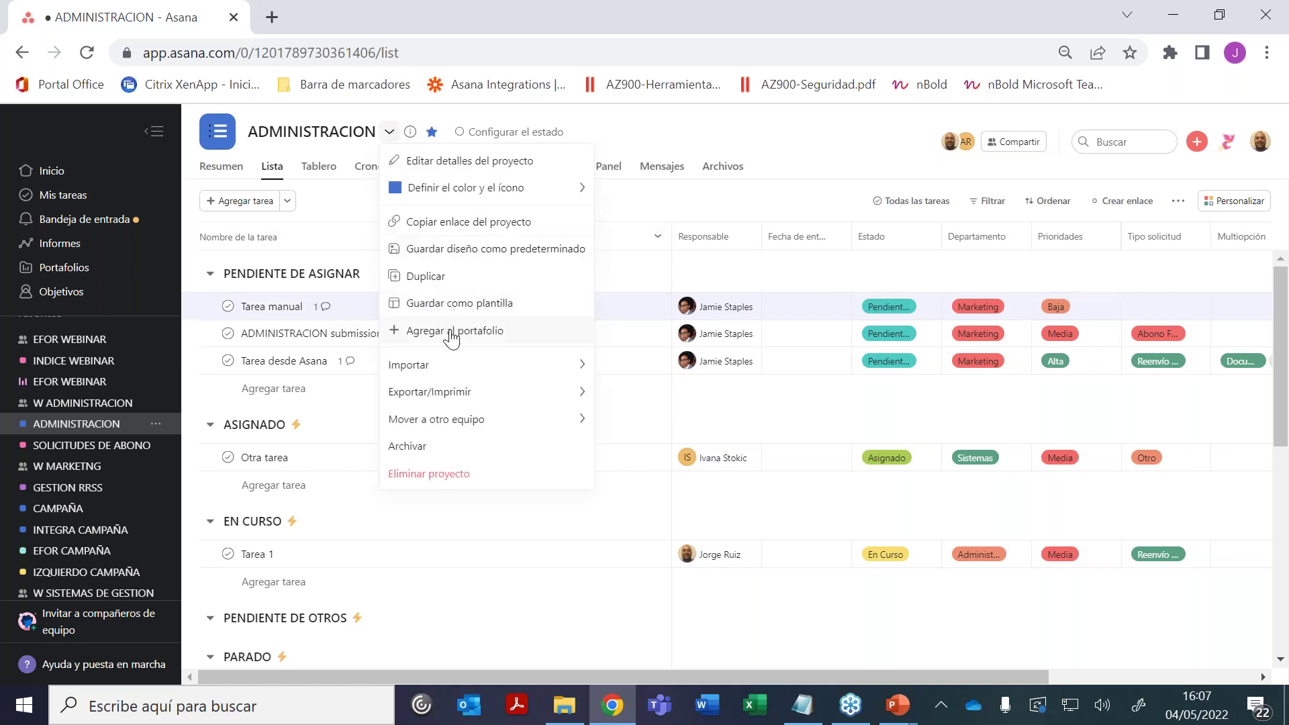
mouse_move(451, 370)
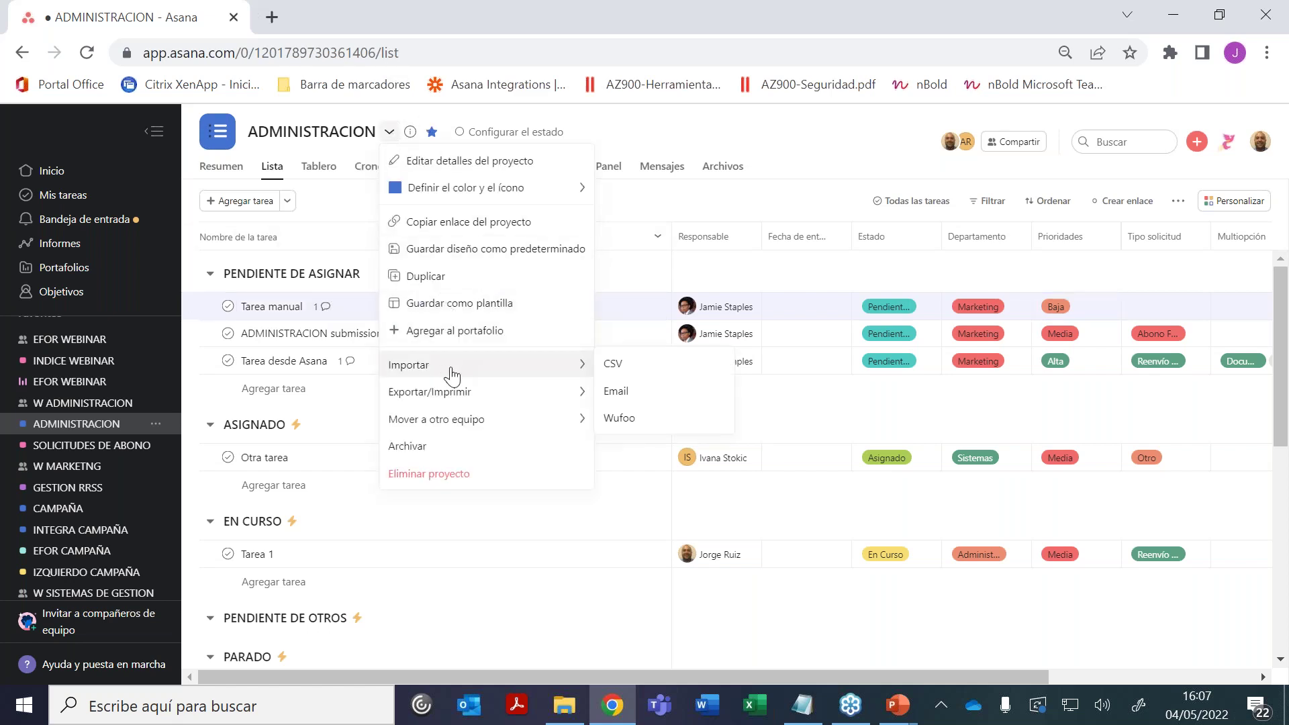
click(624, 396)
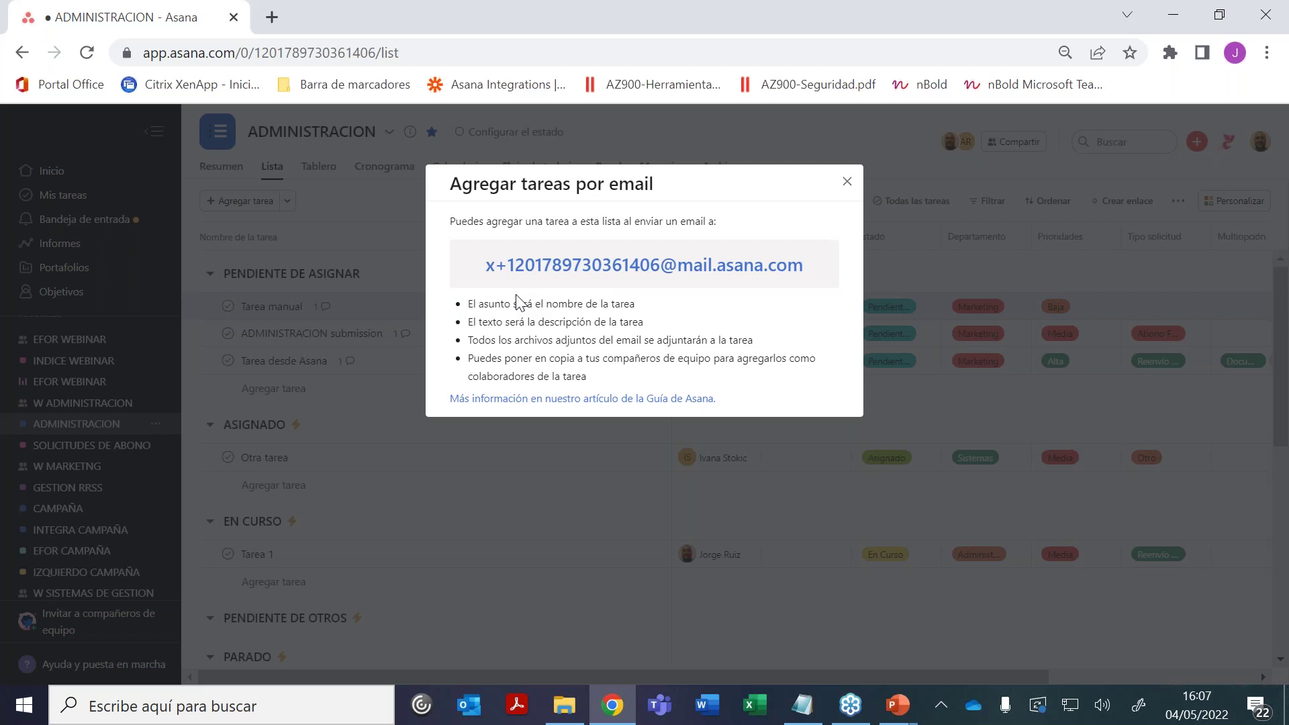
click(847, 181)
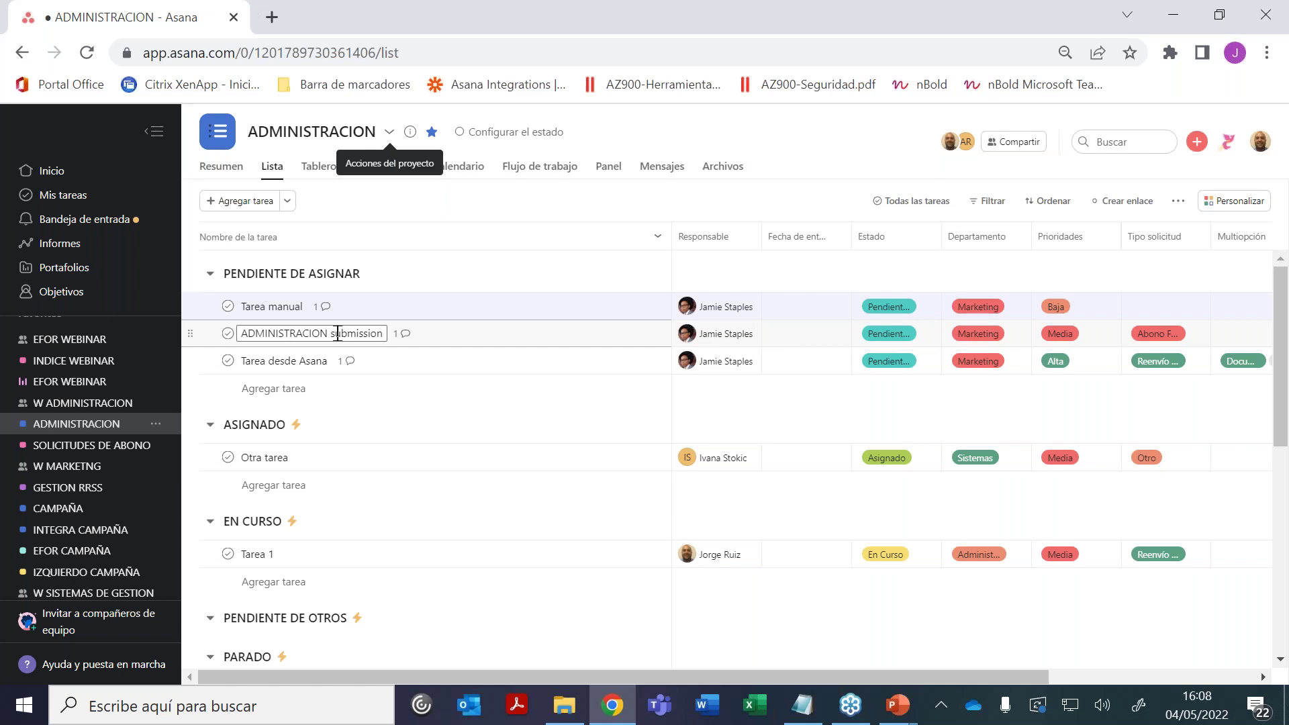
Open the project's ADMINISTRACION form for editing
click(1219, 209)
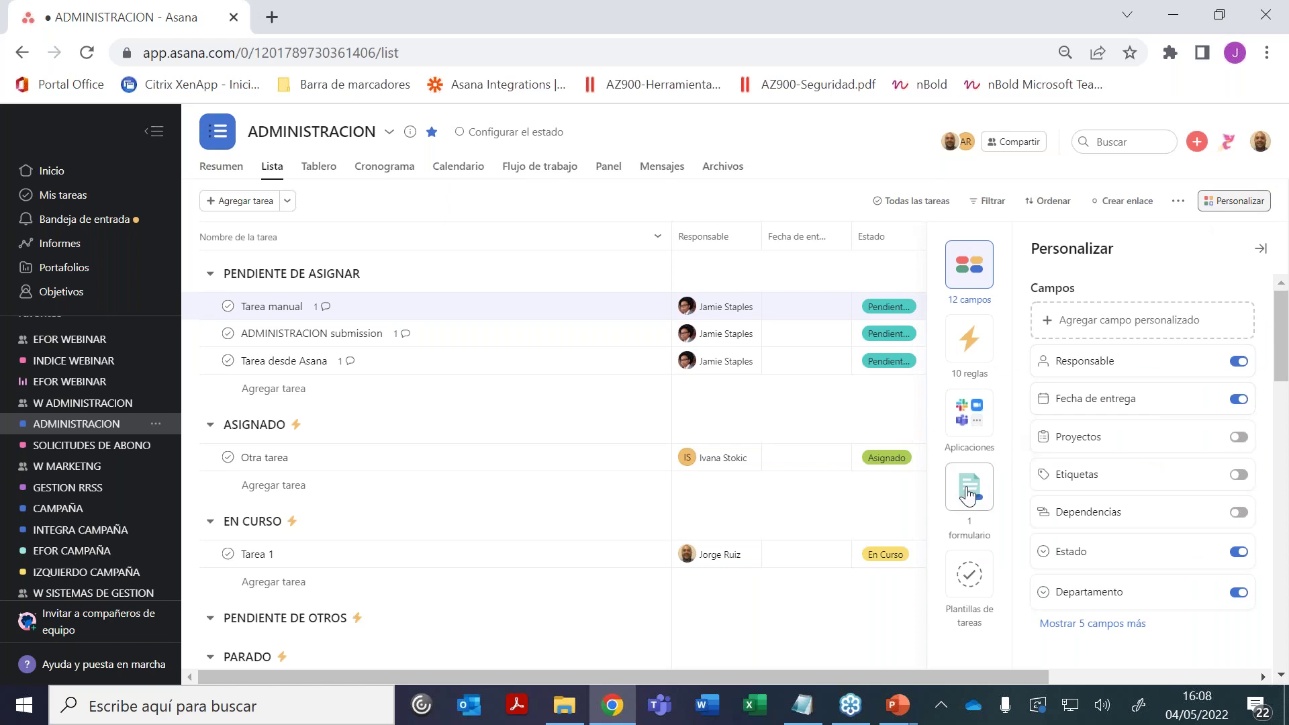
click(967, 494)
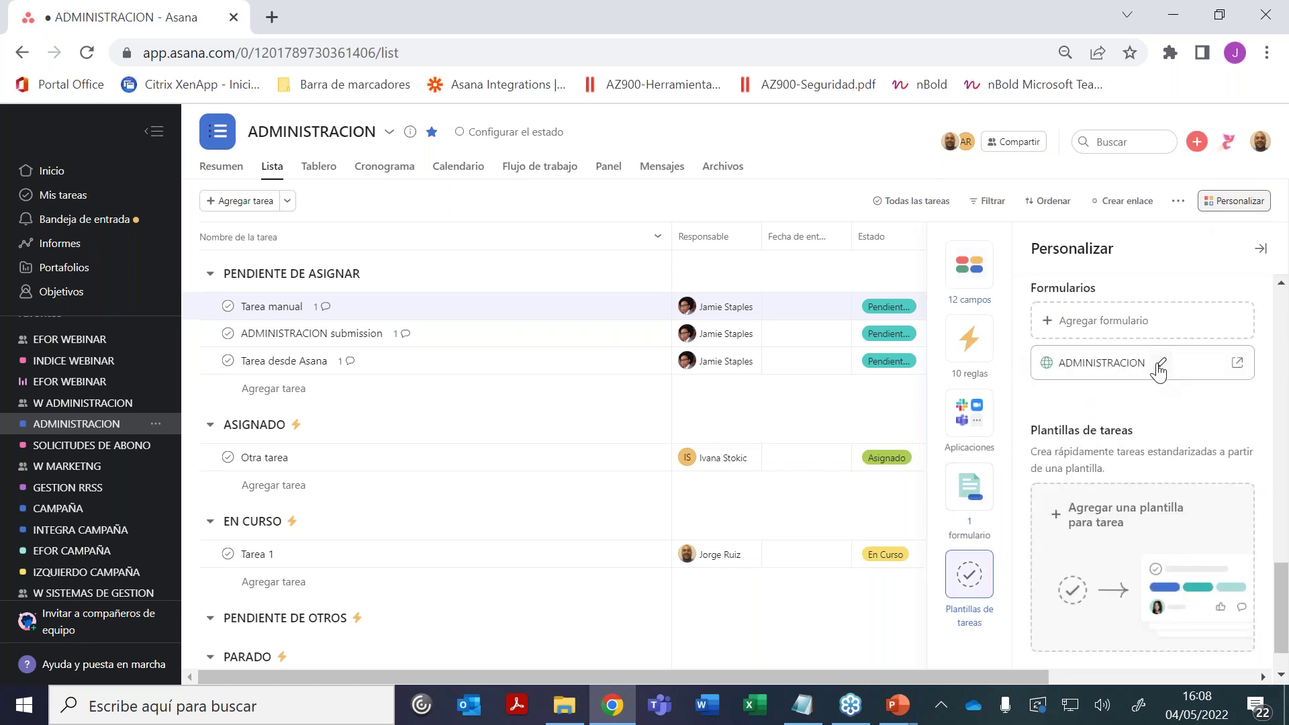
click(1160, 365)
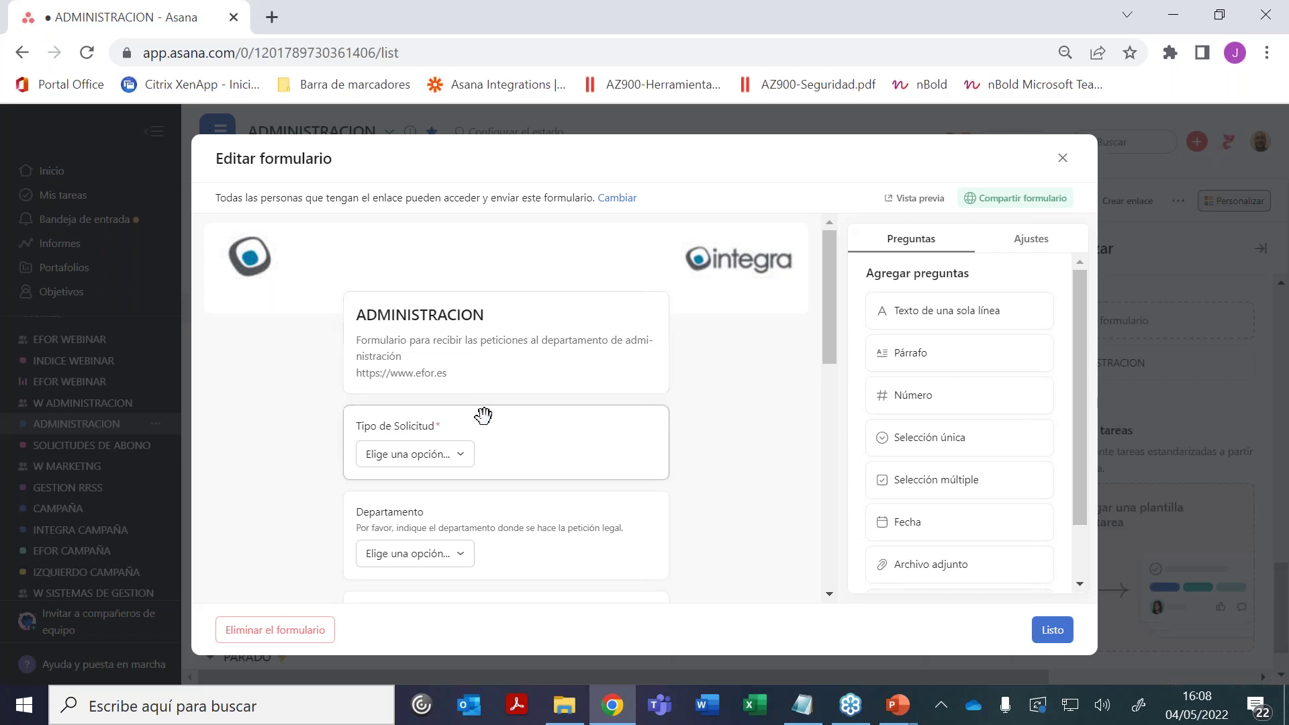
Add a date question titled "Fecha estimada para realizar la petición" at the end of the form
drag(824, 284, 836, 500)
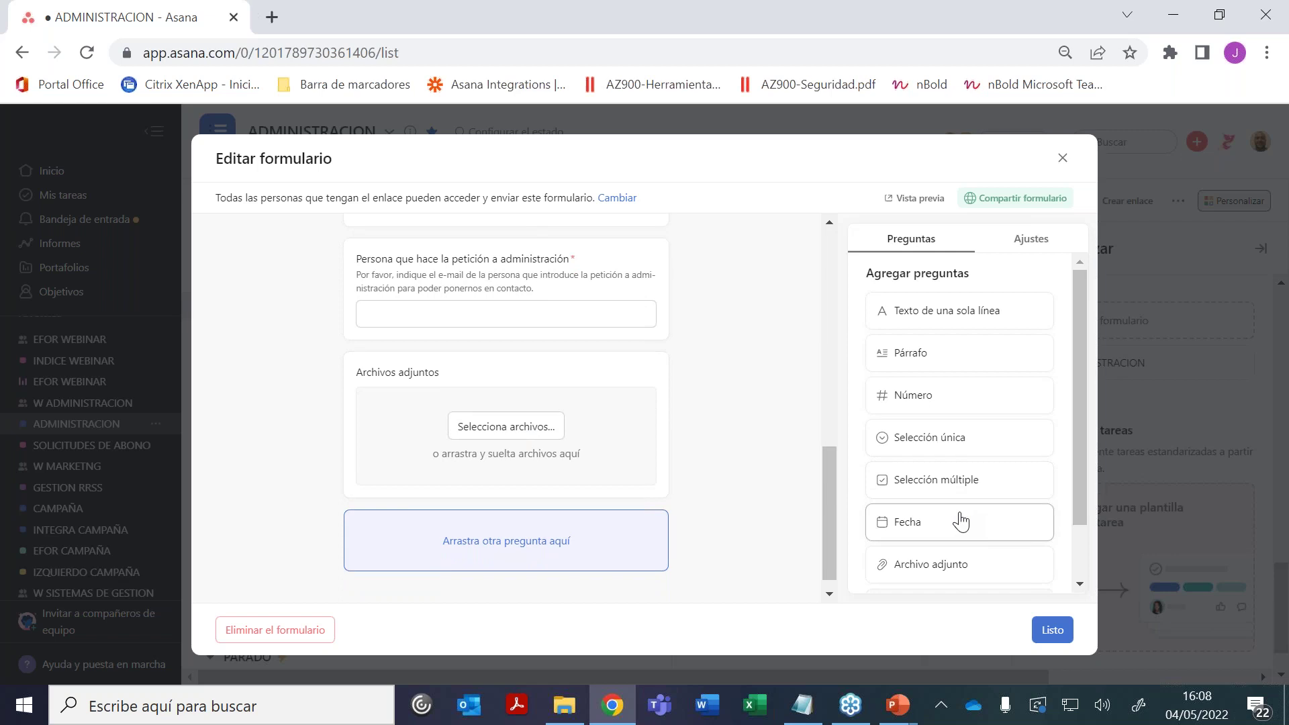
drag(932, 529, 508, 542)
text(F)
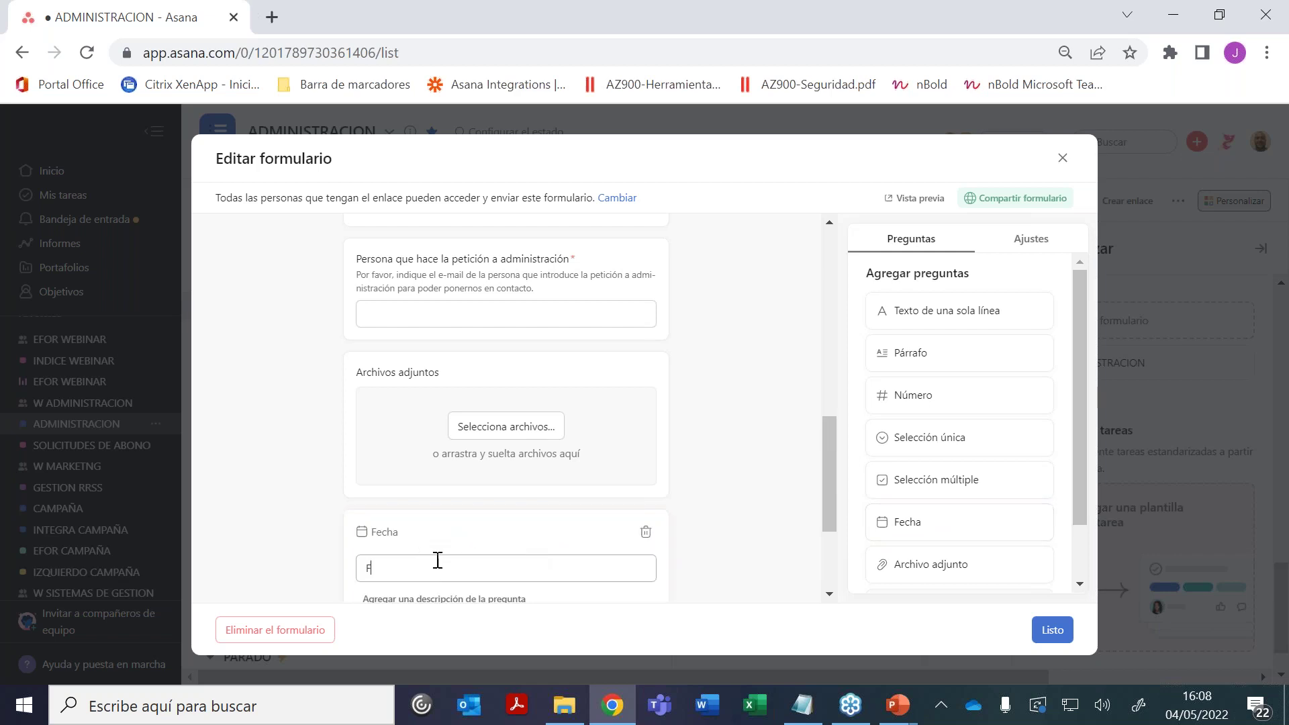
text(echa estimada)
text( par)
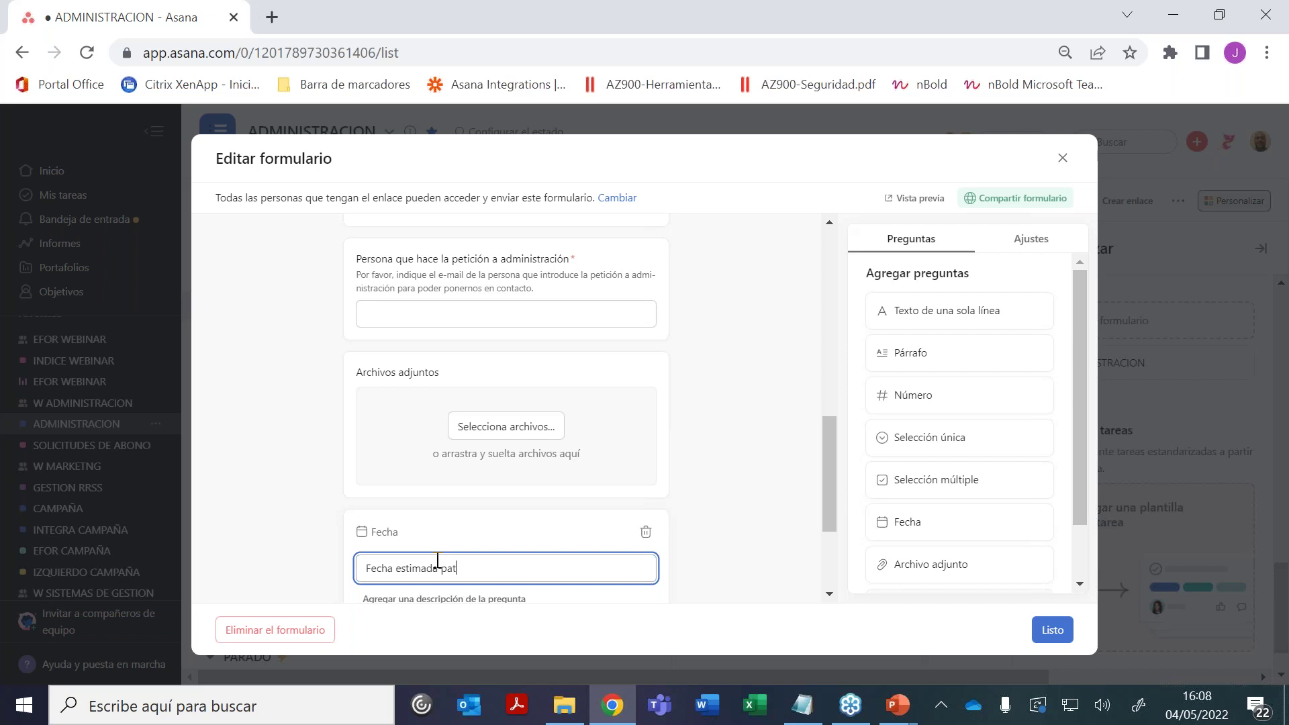
text(a realizar la petición)
Give the date question the description "Por favor, indique la fecha estimada si la conoce." and link it to the Fecha de entrega field
drag(828, 456, 832, 497)
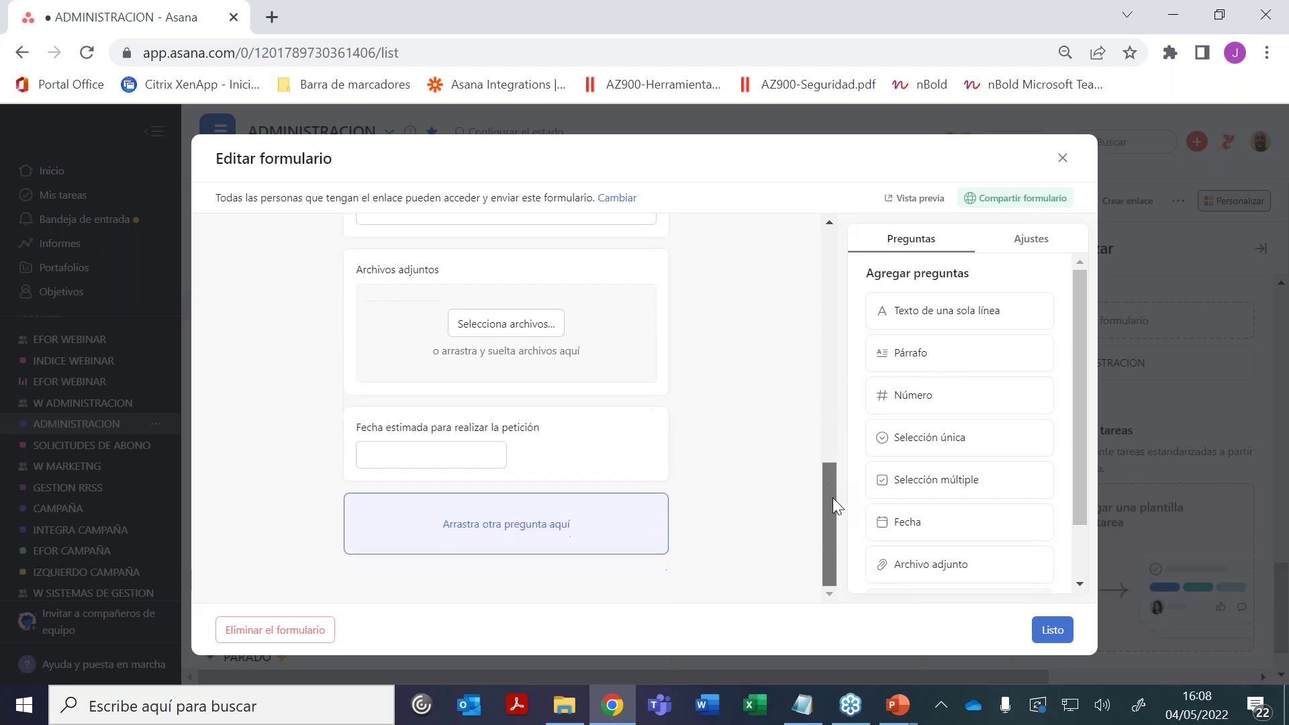
click(545, 453)
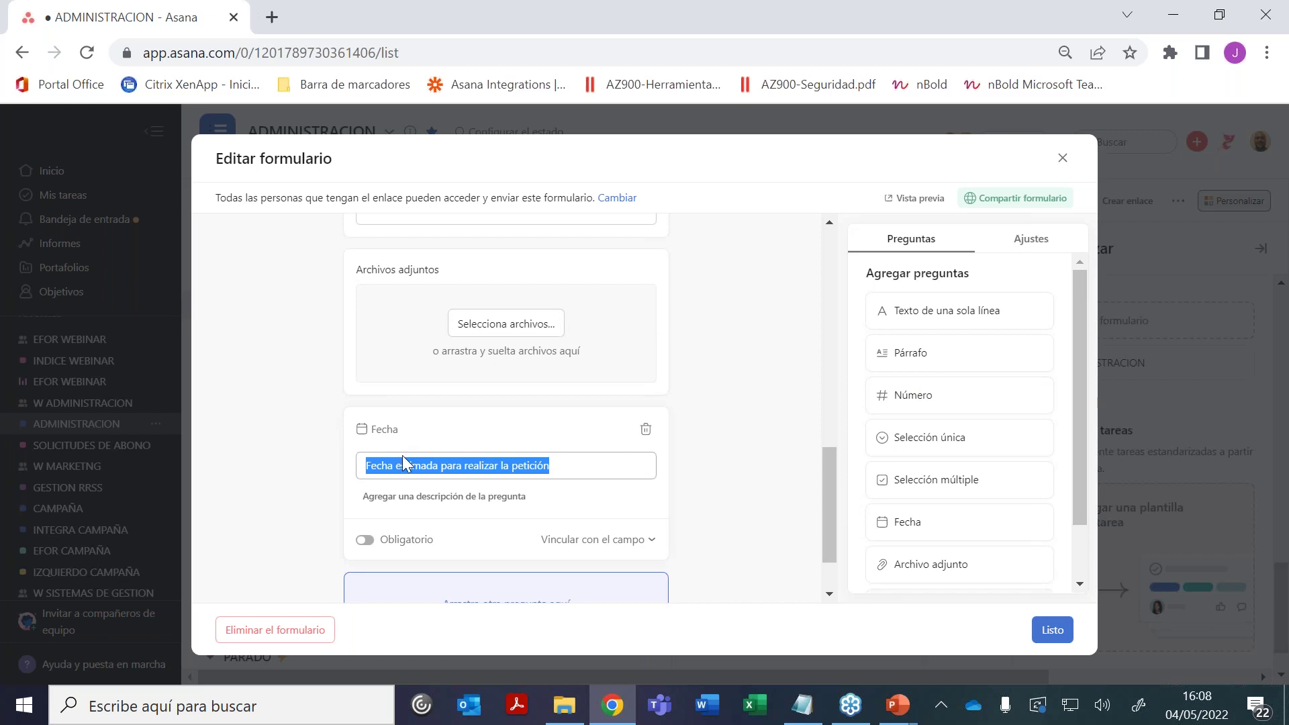
click(396, 500)
text(Por)
key(BackSpace)
key(BackSpace)
text(or facor, i)
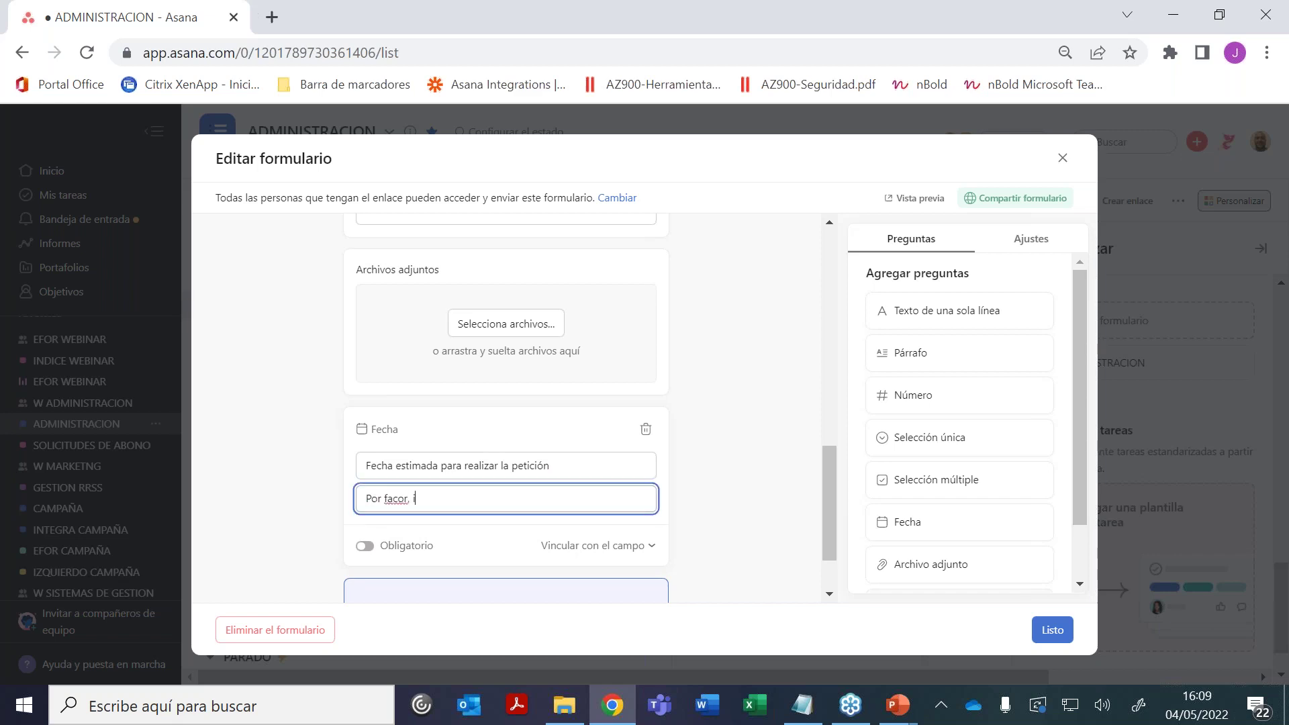
text(ndique la)
key(BackSpace)
text(vor, indique la fecha estimada si la conce)
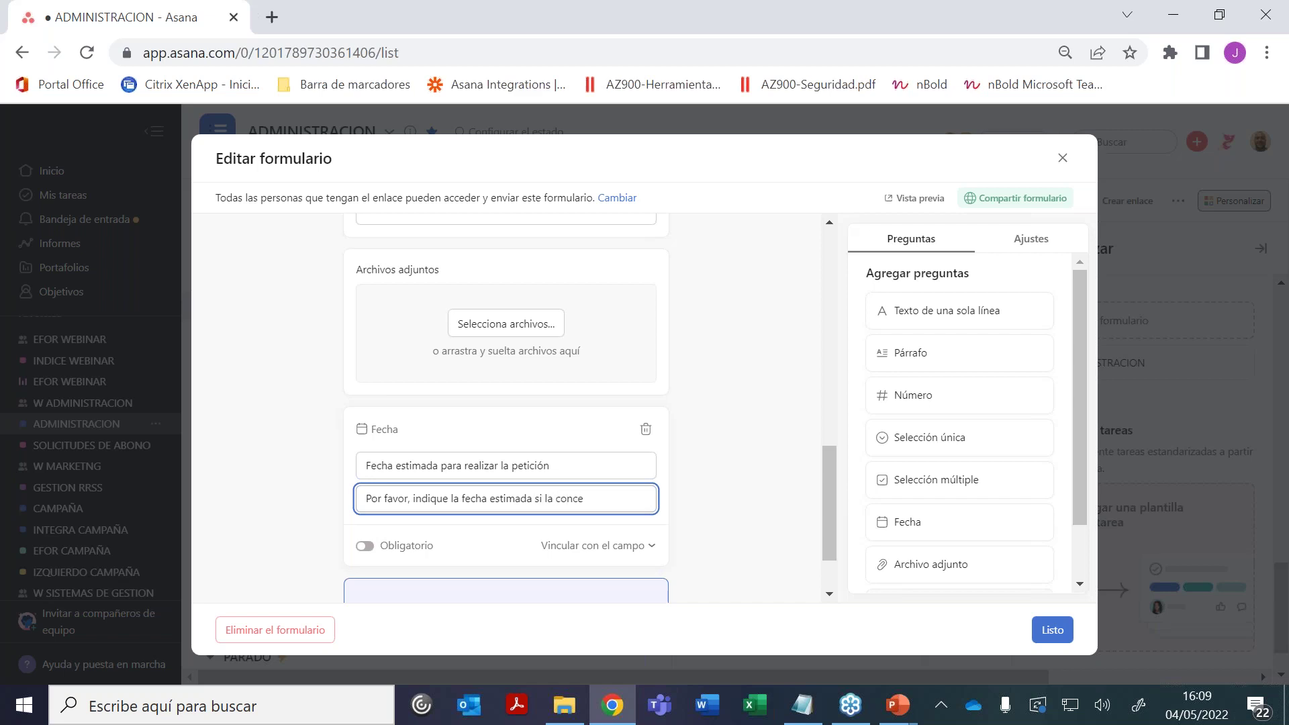
key(BackSpace)
key(BackSpace)
text(oce.)
click(616, 546)
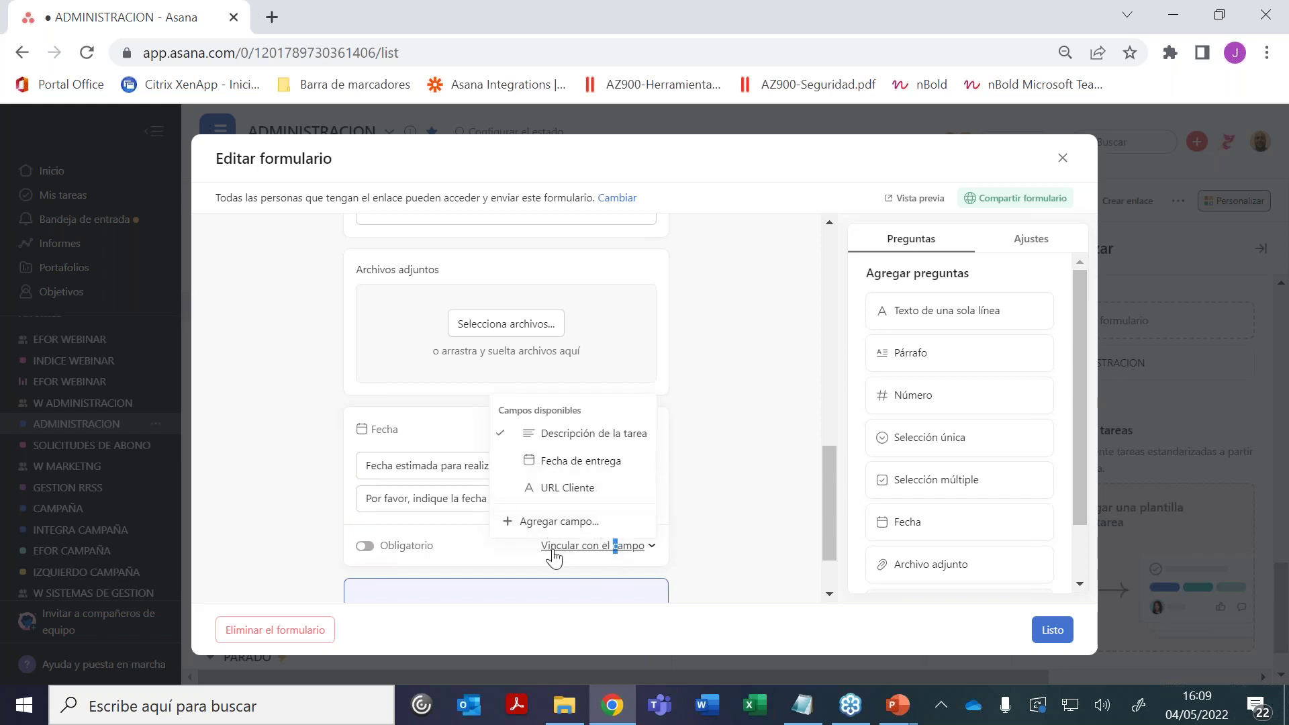
click(572, 463)
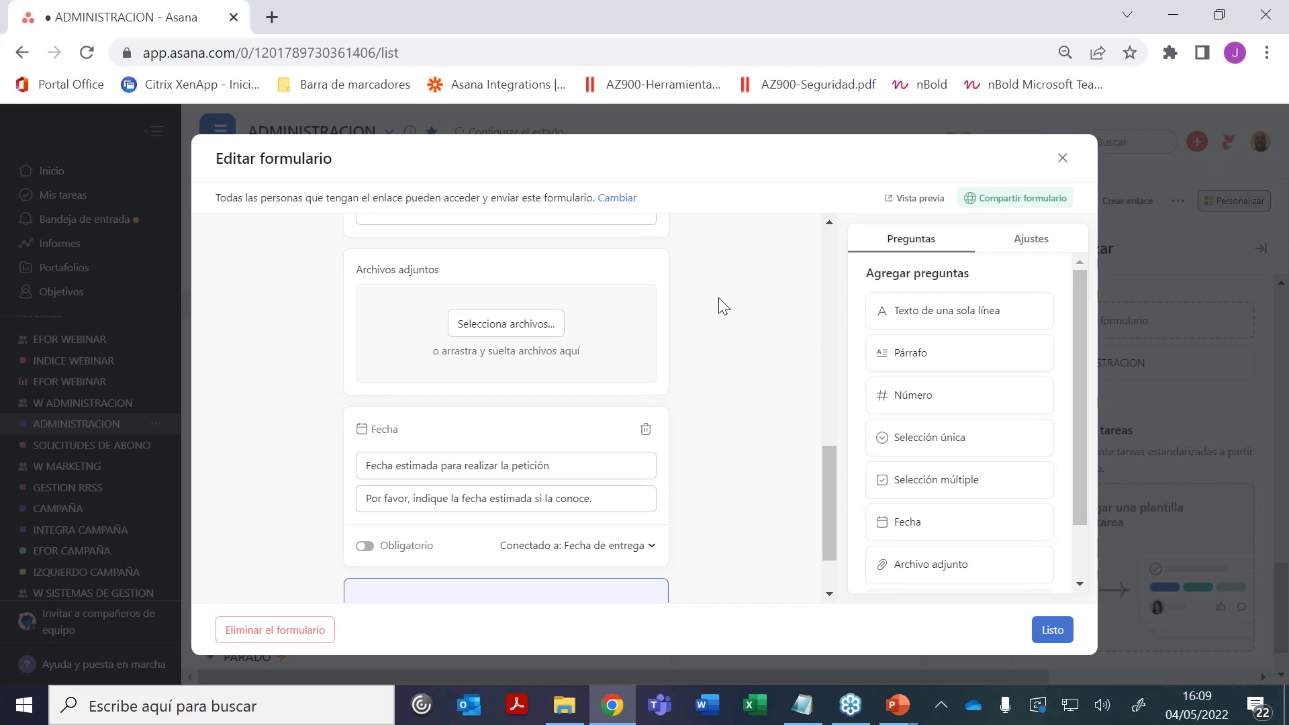
Review which form fields are available for composing task titles in the form's settings, keeping the current selection
click(1055, 241)
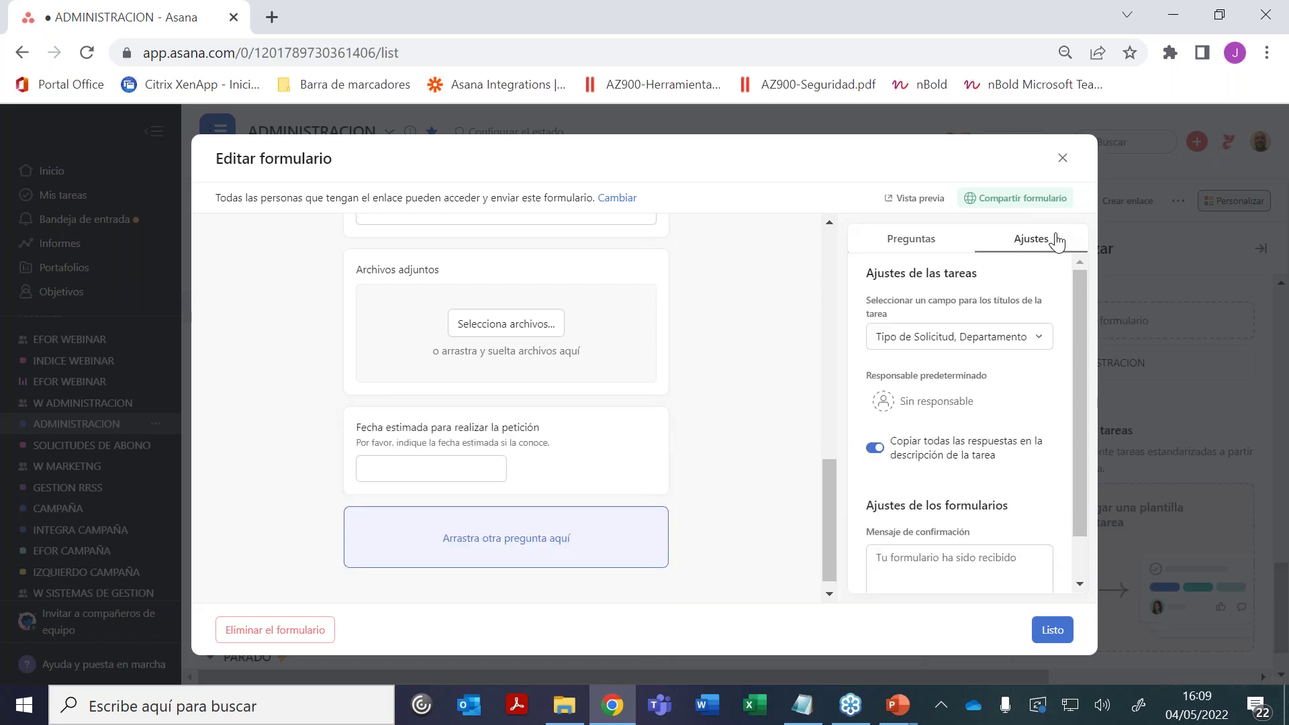
click(939, 344)
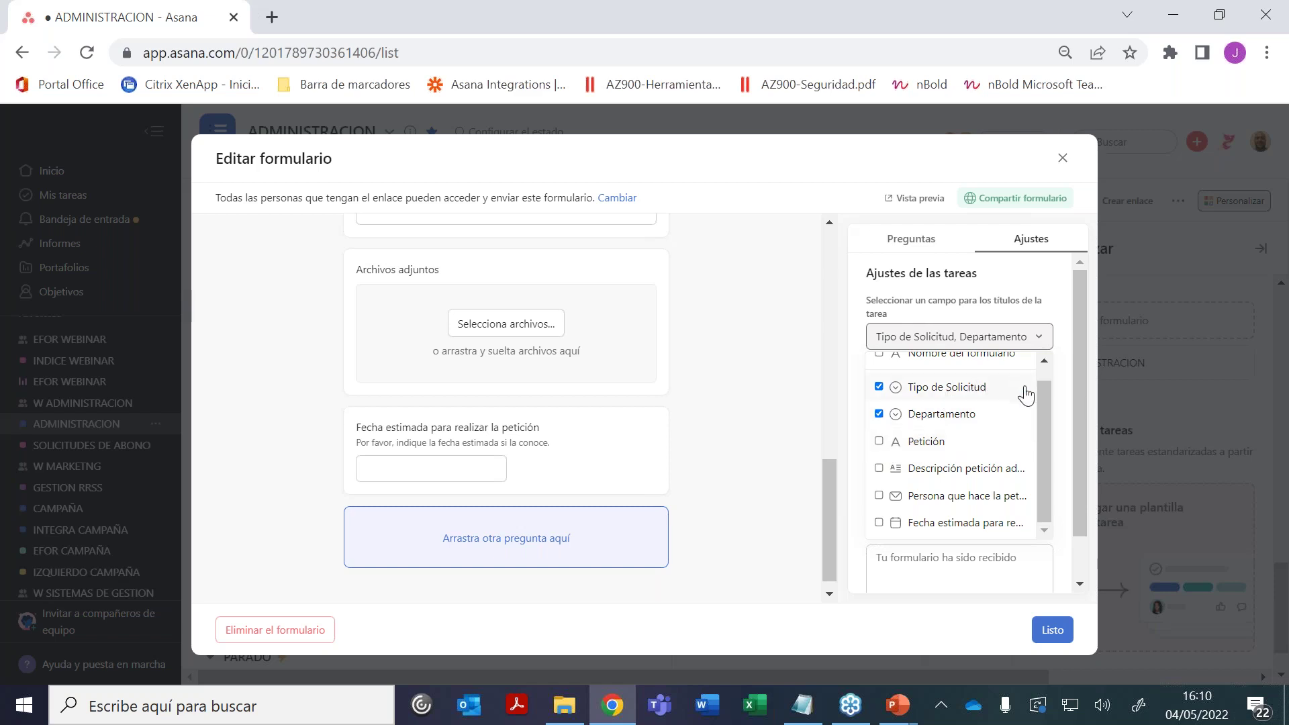
drag(1042, 413, 1042, 396)
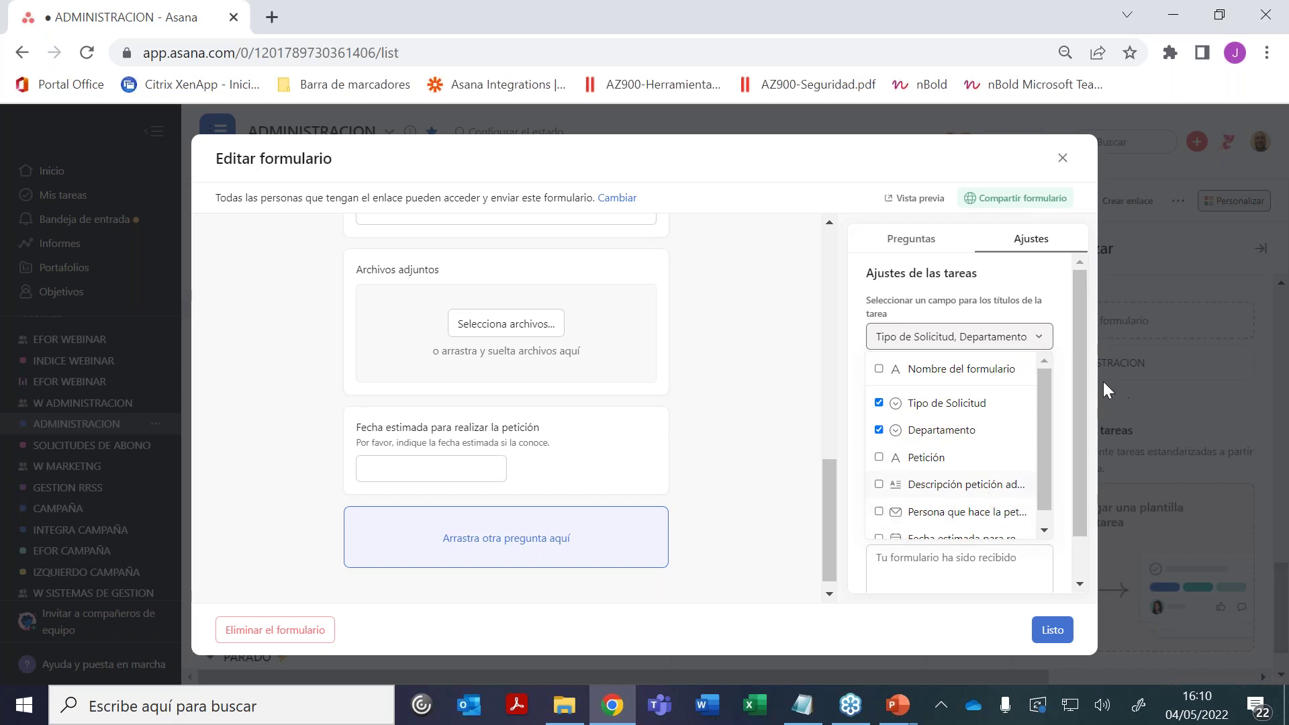
click(1081, 374)
Set the form's confirmation message to "Muchas gracias por su petición, nos pondremos en contacto con usted o más pronto posible."
drag(1081, 372, 1085, 432)
click(902, 518)
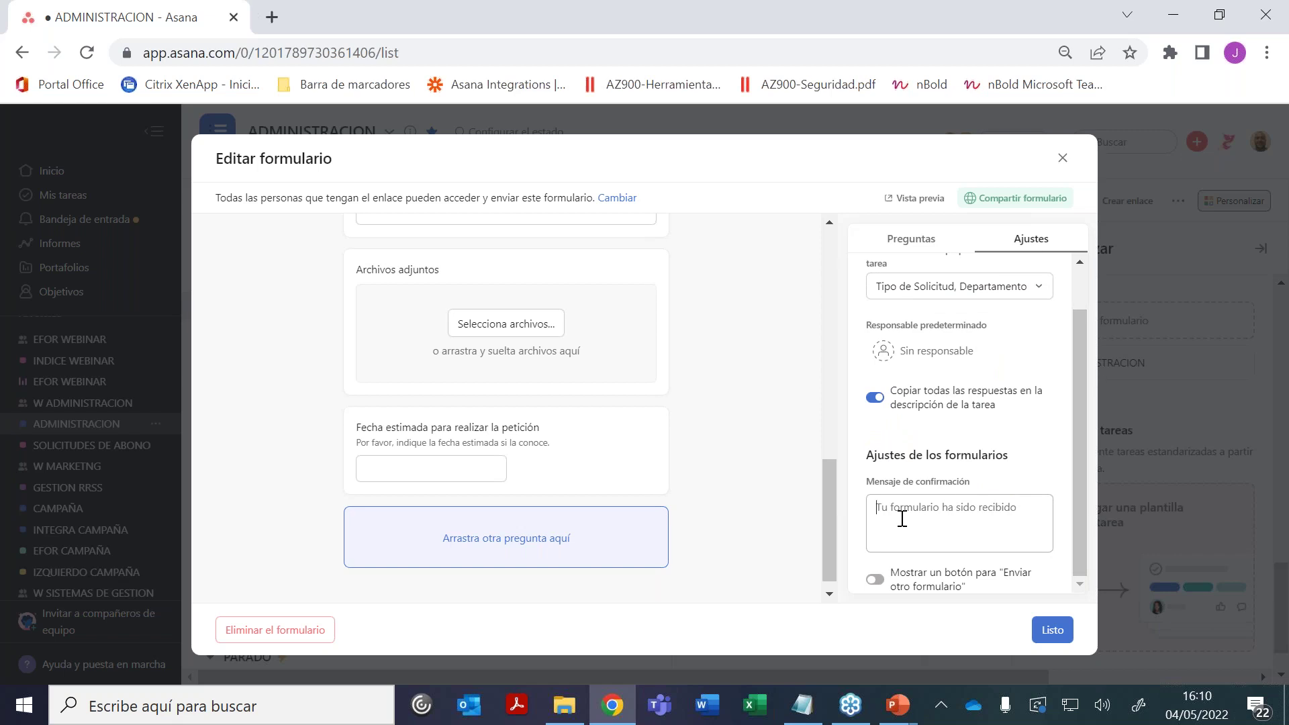
text(Muchas gracias por su peti)
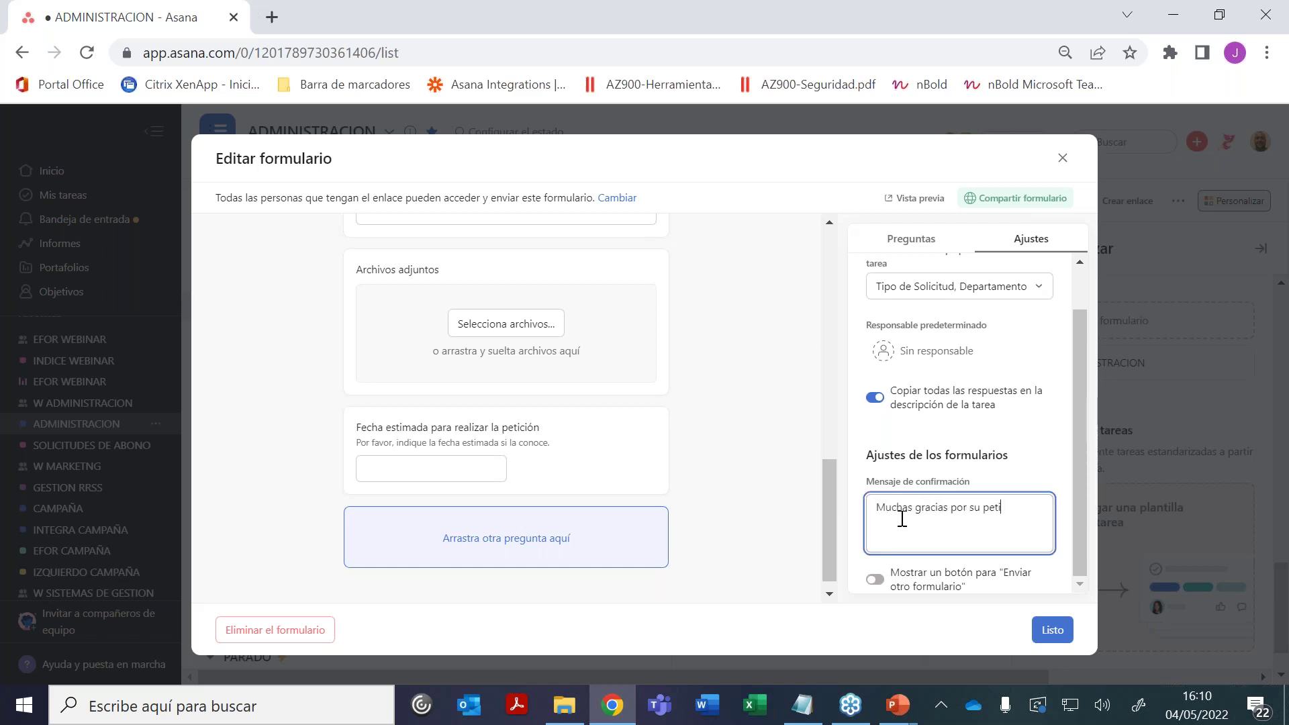
text(ción, nos pondremos en conctacto con usted a l)
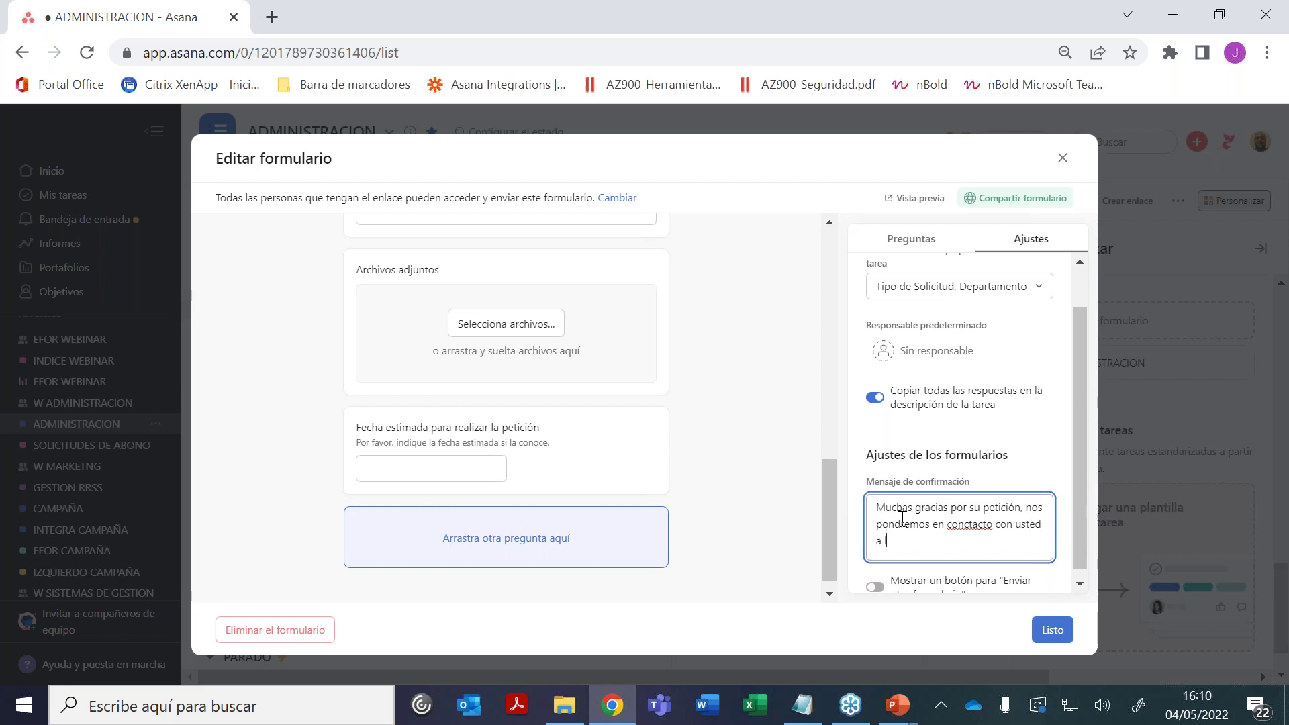
click(970, 526)
text(ás pro)
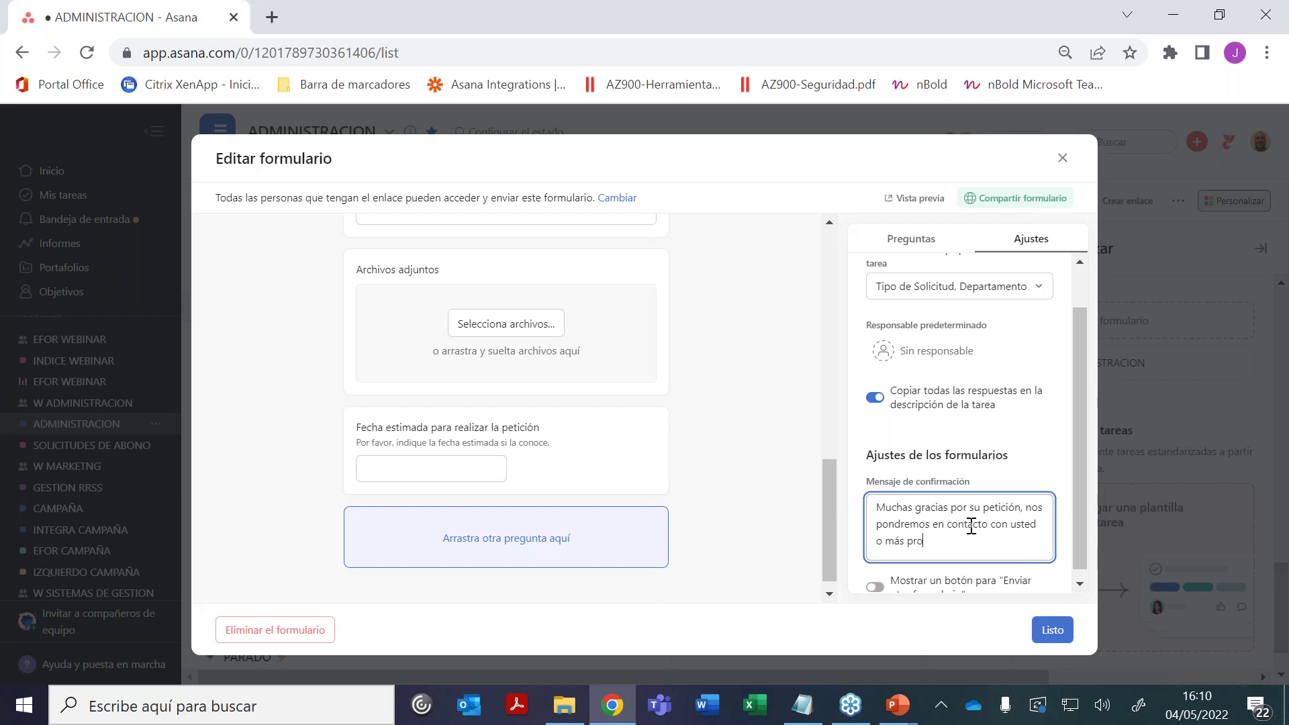
text(nto posible.)
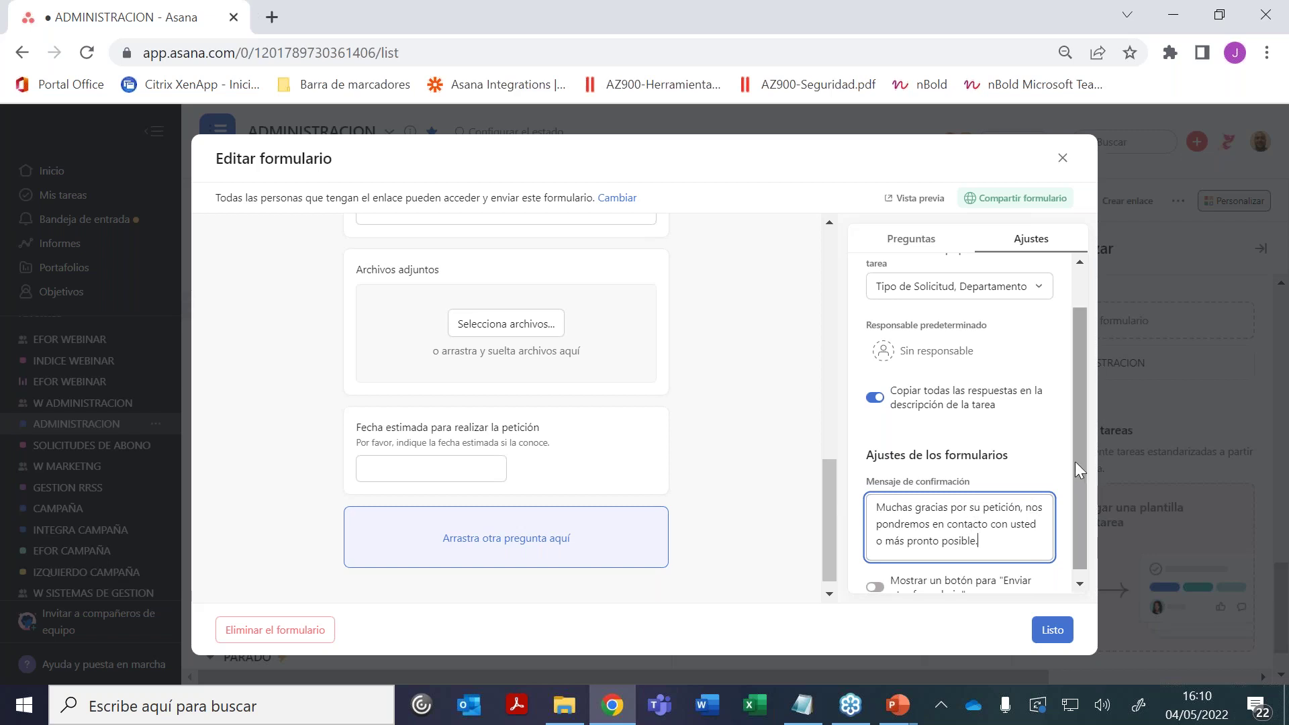
Enable the "Enviar otro formulario" option for the form and finish editing it
drag(1076, 462, 1078, 482)
click(874, 579)
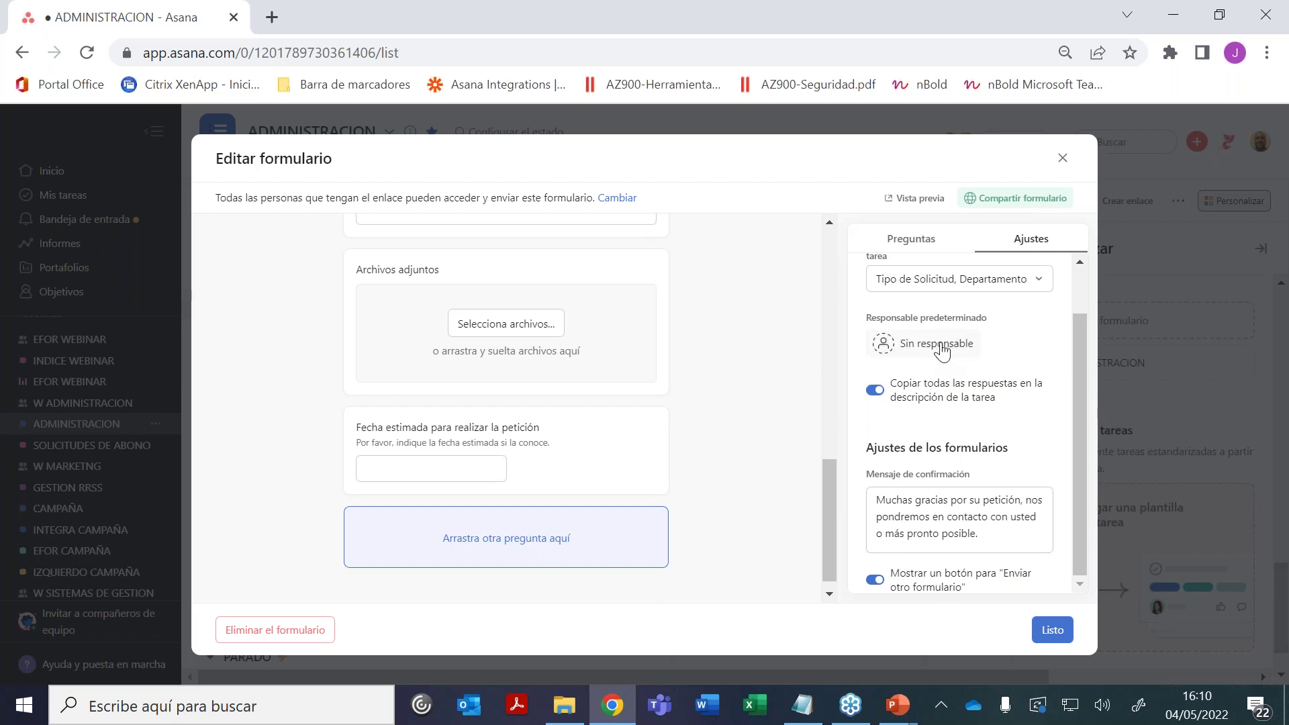
click(1050, 634)
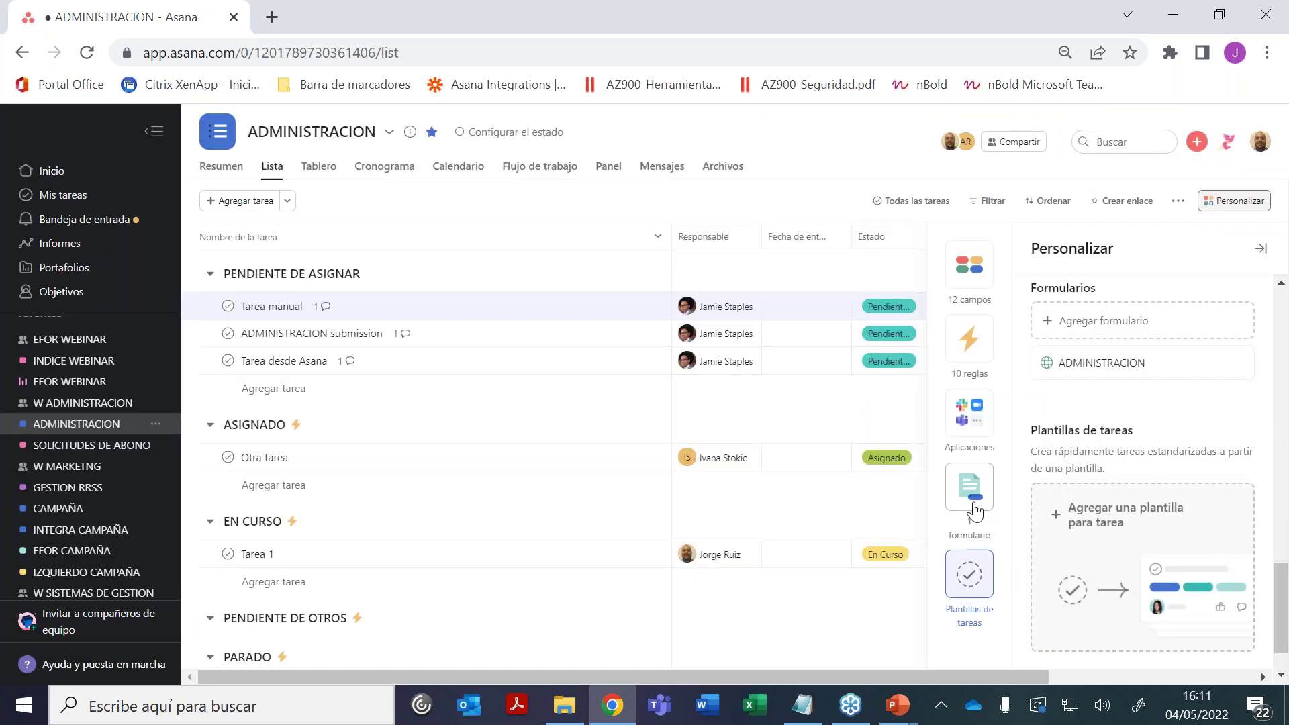
Open the ADMINISTRACION form's public page and choose Reenvío Factura as Tipo de Solicitud and Sistemas as Departamento
click(1237, 363)
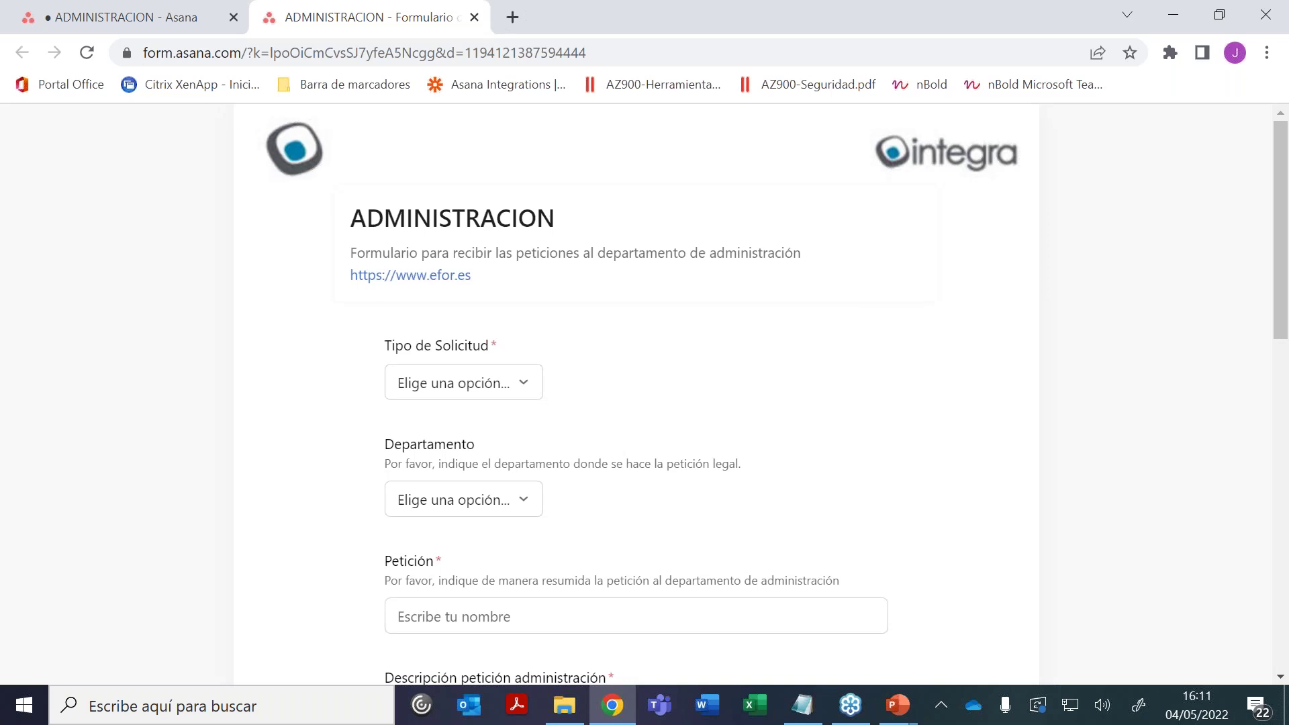
click(618, 53)
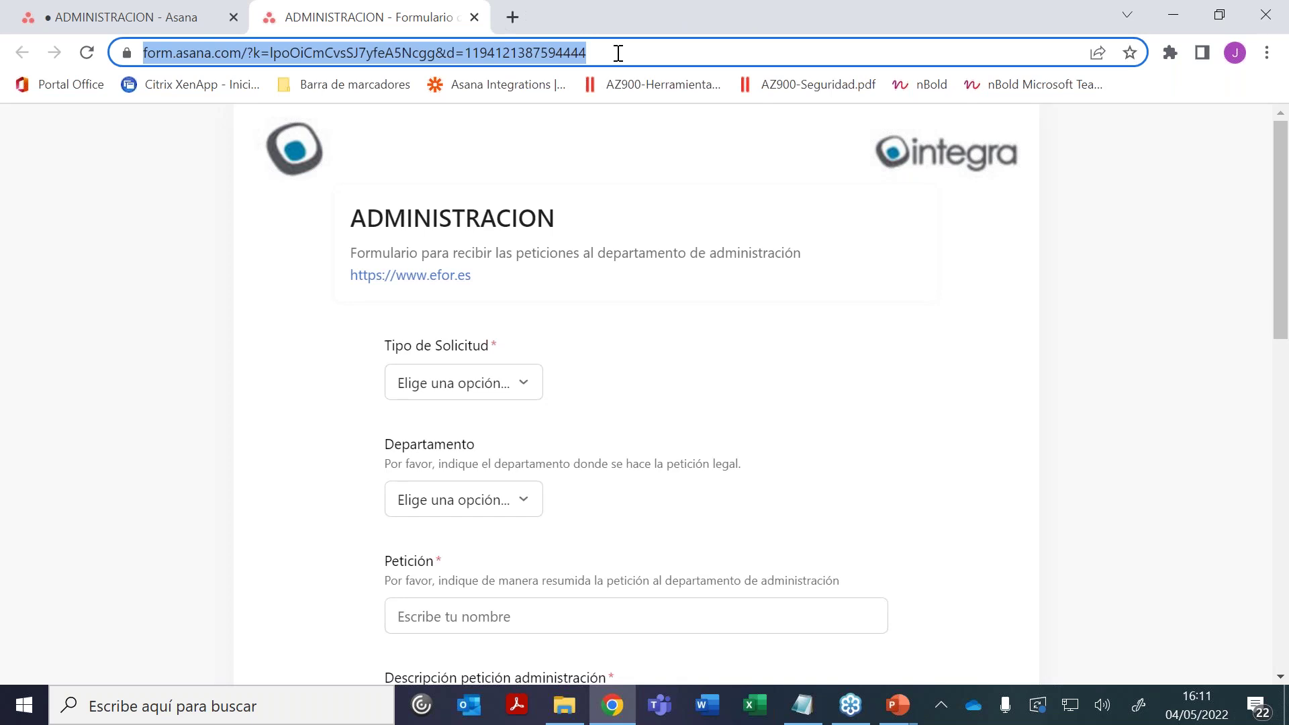
click(477, 396)
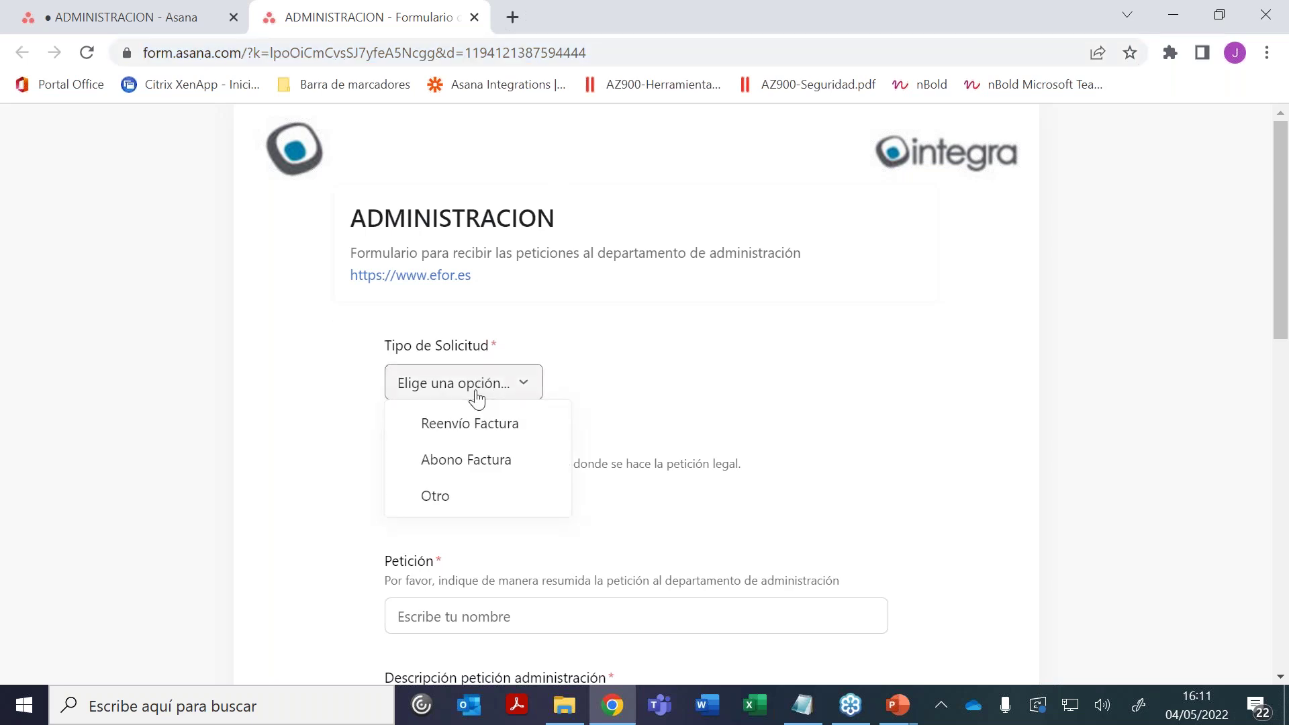
click(457, 432)
click(440, 505)
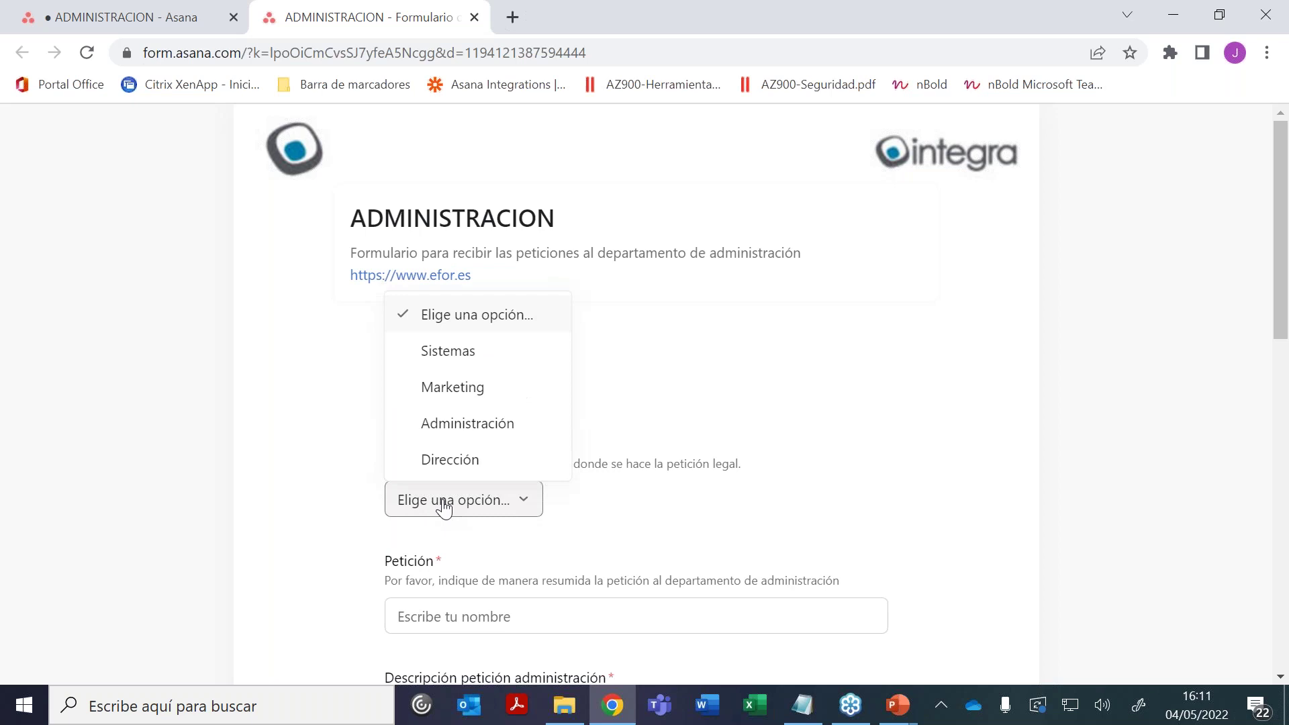
click(486, 352)
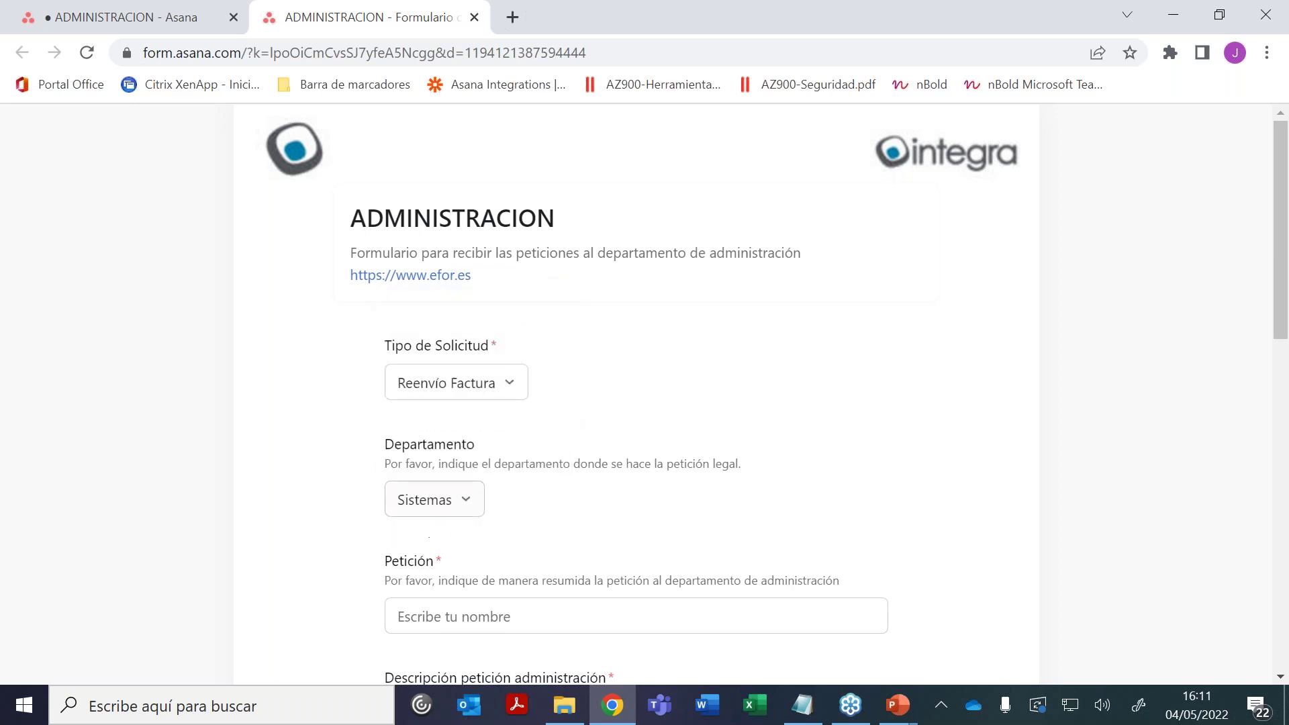
Enter "Reenvío factura #555" as the Petición in the form
click(483, 613)
text(Re)
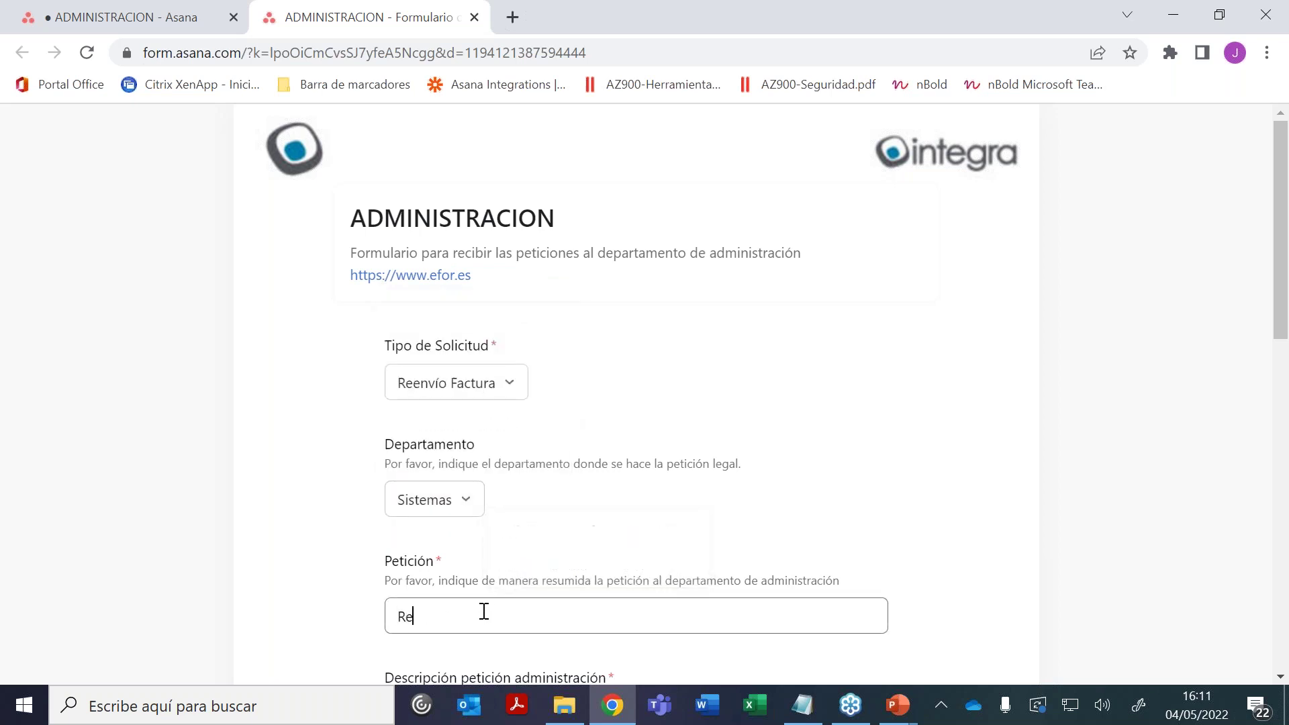
text(envio)
key(BackSpace)
key(BackSpace)
text(vío factua)
key(BackSpace)
key(BackSpace)
text(i)
text(ura )
text(#)
text(555)
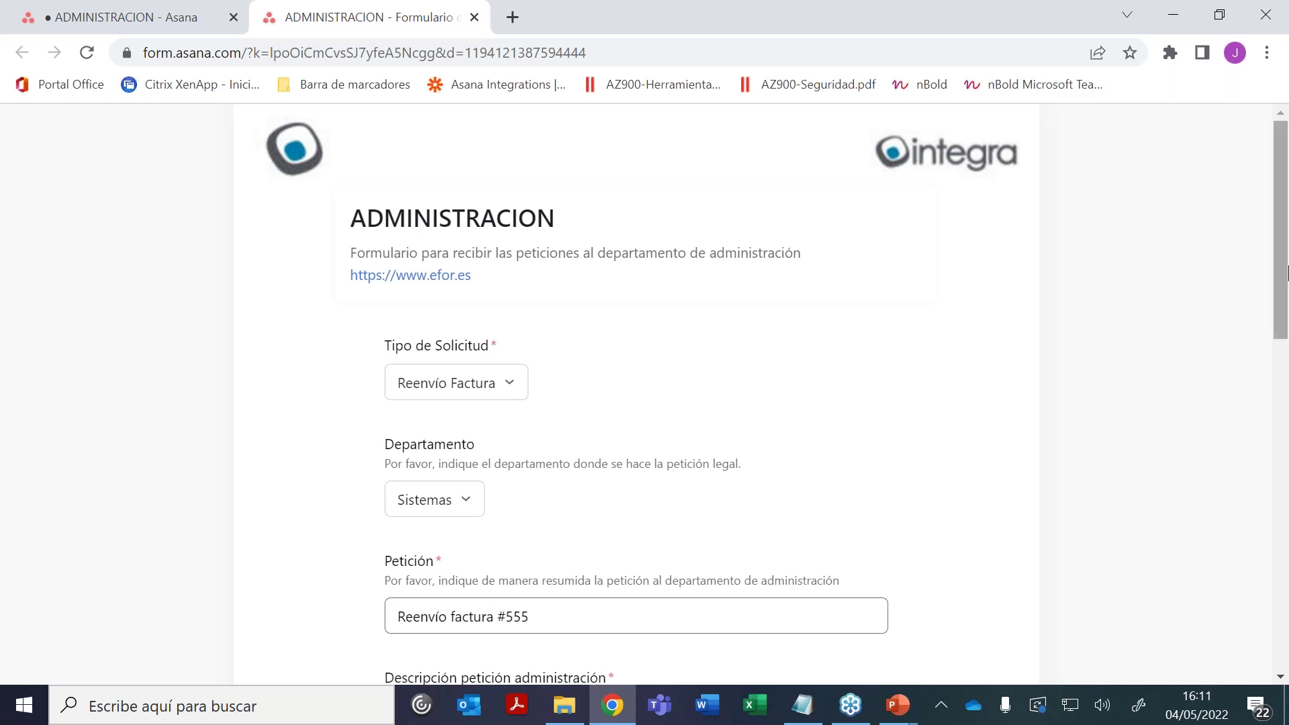
Describe the request as "Reenvío factura" and fill in the requester's e-mail address
drag(1285, 268, 1279, 404)
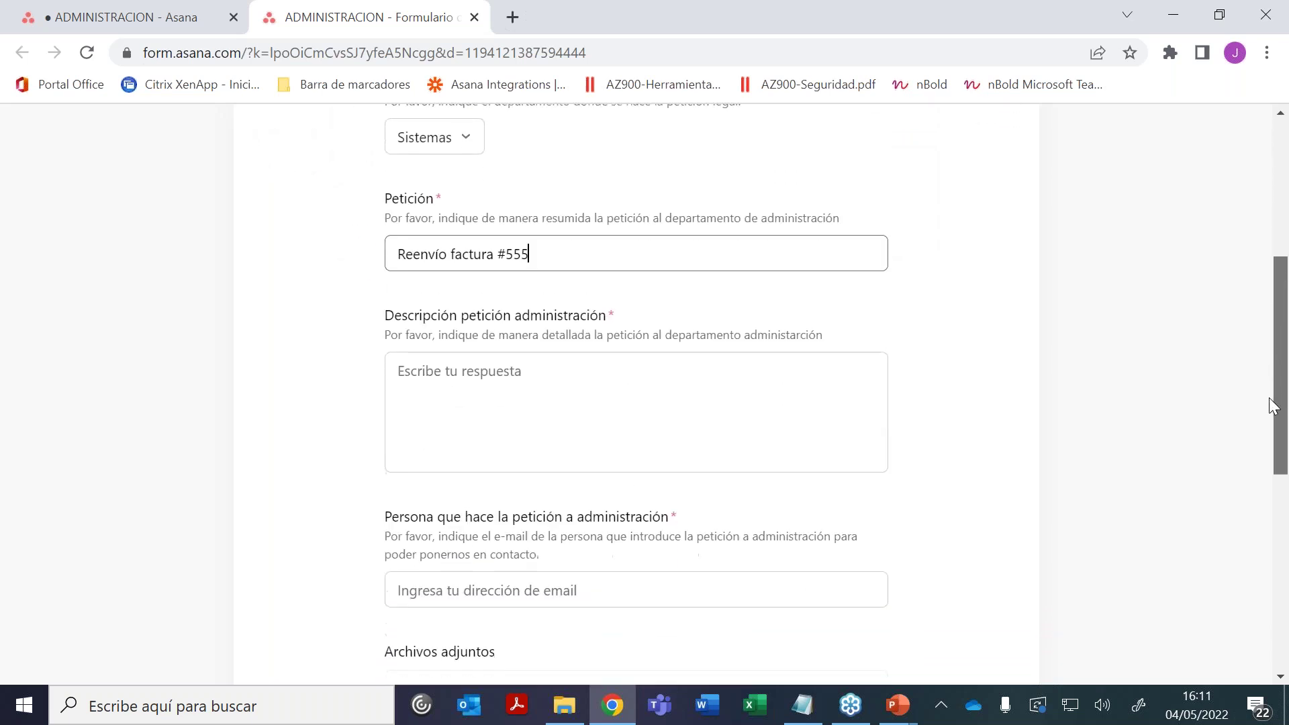
click(558, 404)
text(D)
key(BackSpace)
text(Reenvío factura)
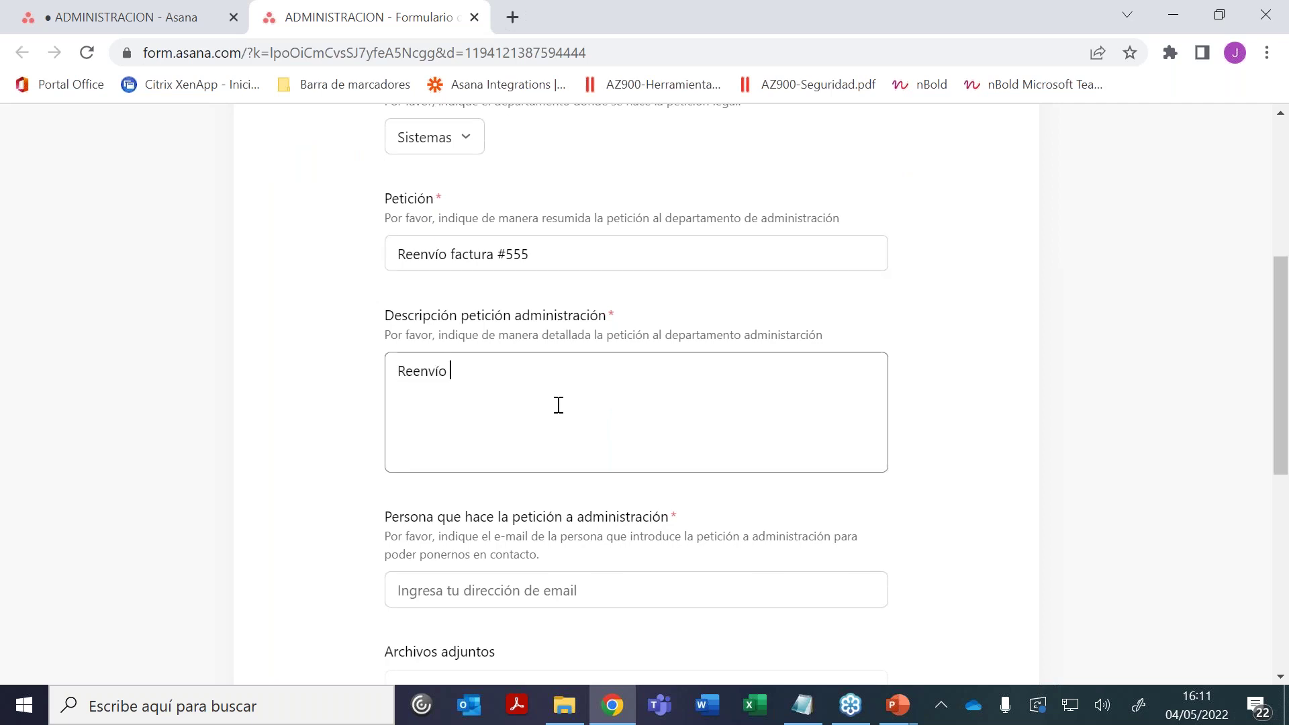
click(451, 575)
text(jrui)
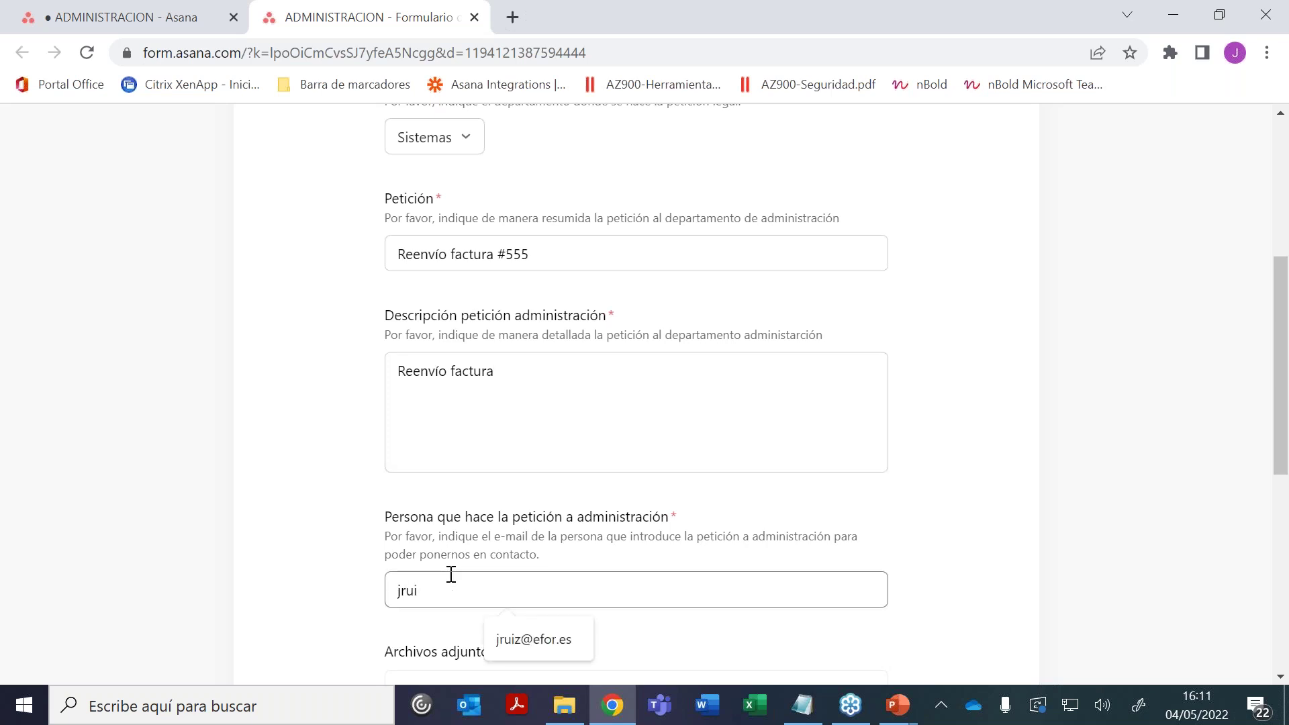
key(Down)
key(Tab)
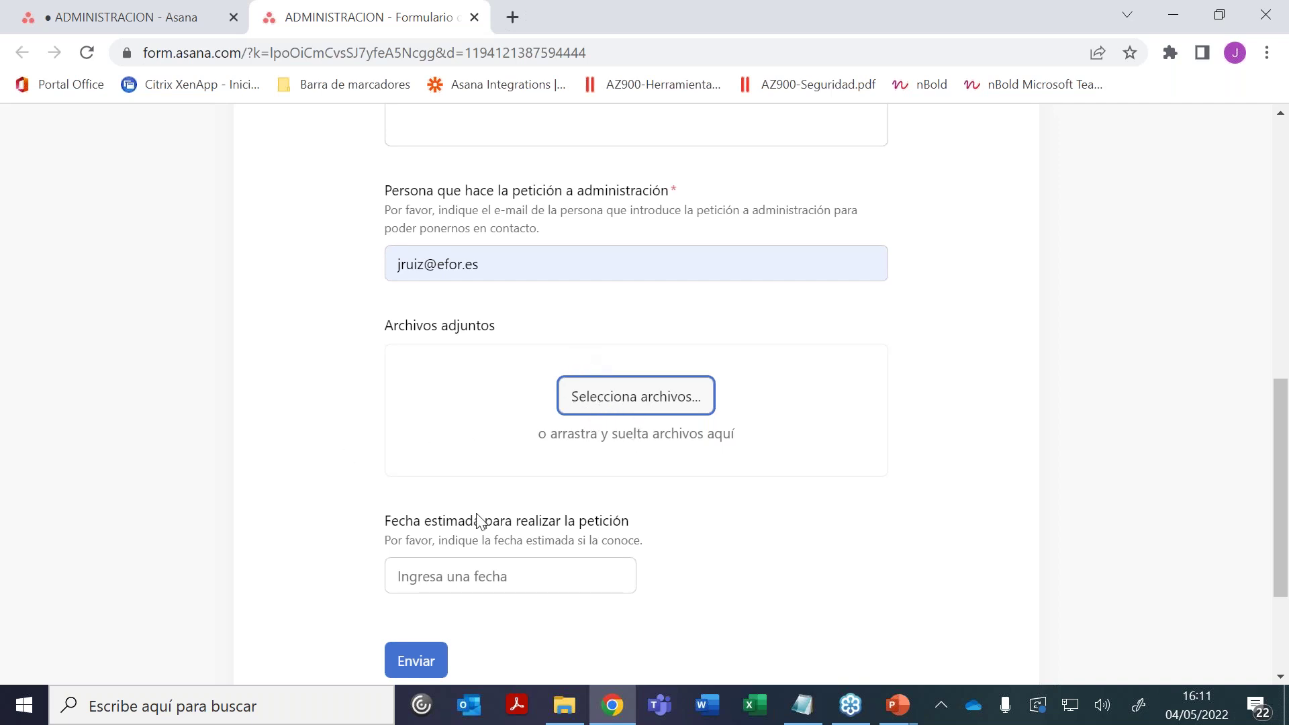
Set the request's estimated date to 6 May 2022 and submit the form
click(425, 566)
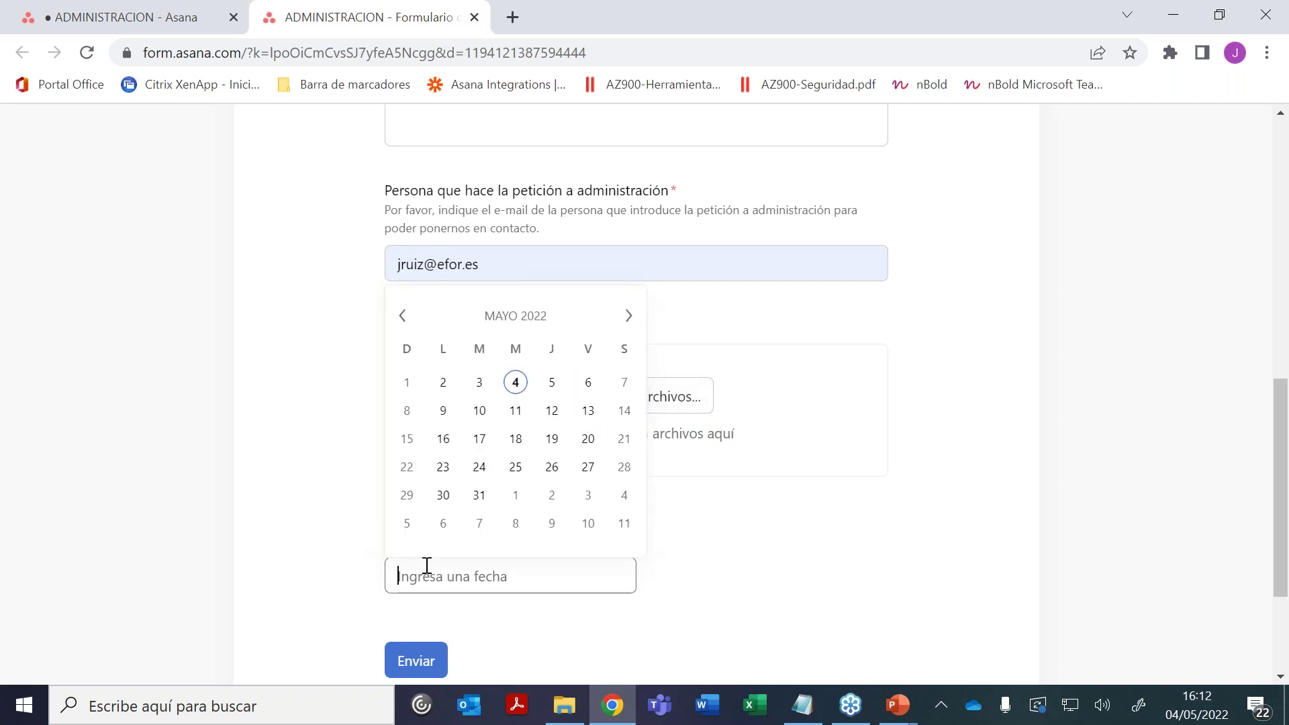
click(588, 382)
click(416, 664)
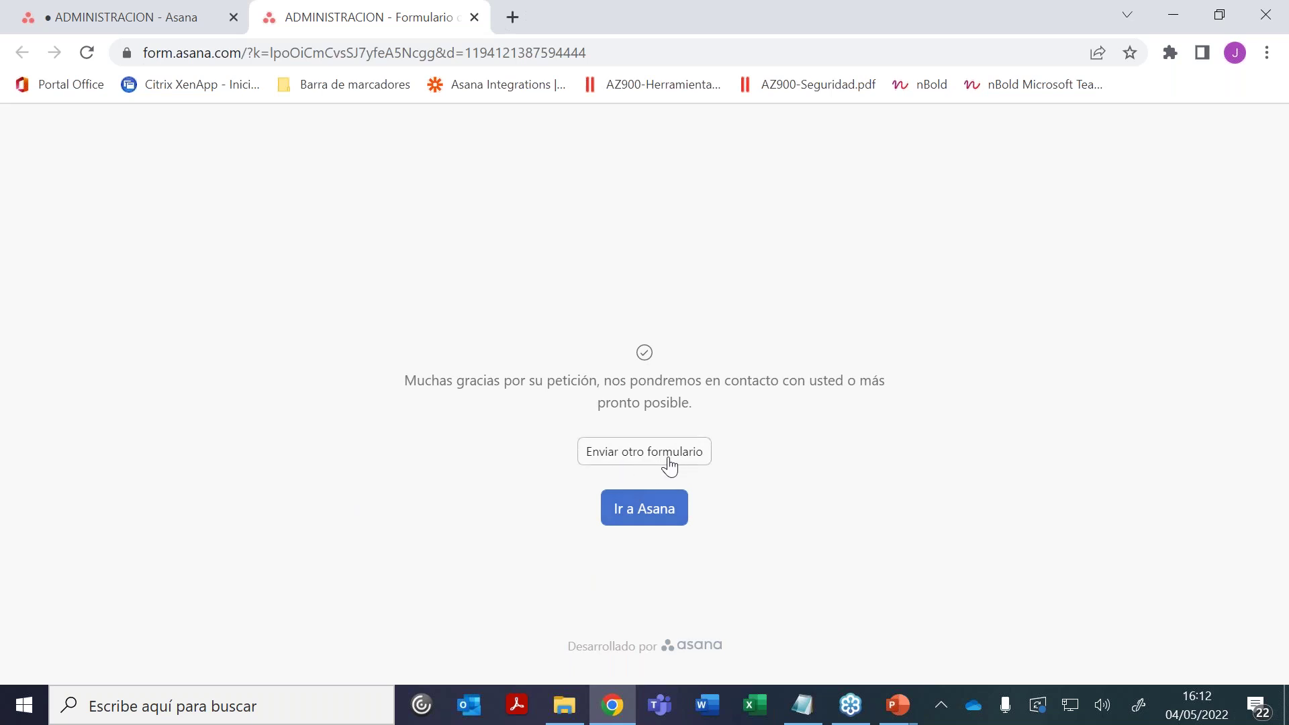
Review the fields and description of the new "Reenvío Factura, Sistemas" task in the ADMINISTRACION project and close its details
click(143, 17)
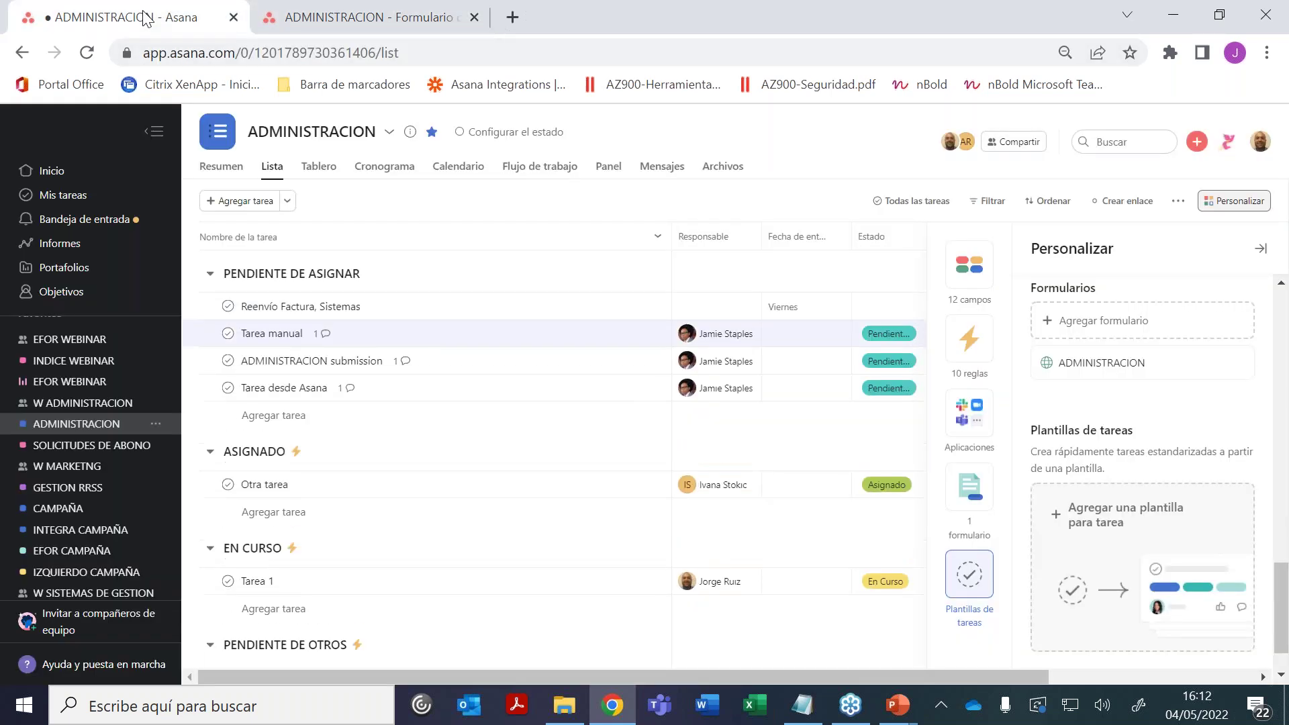
click(373, 307)
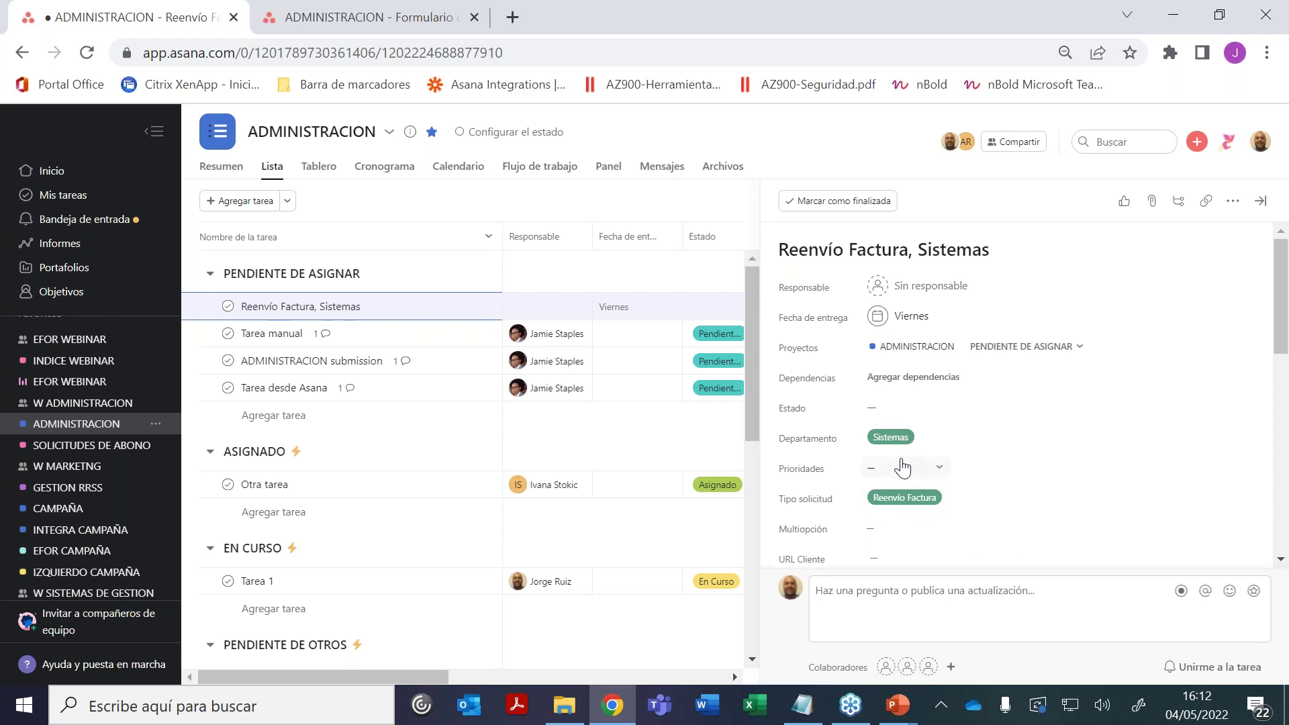
drag(1285, 361, 1286, 460)
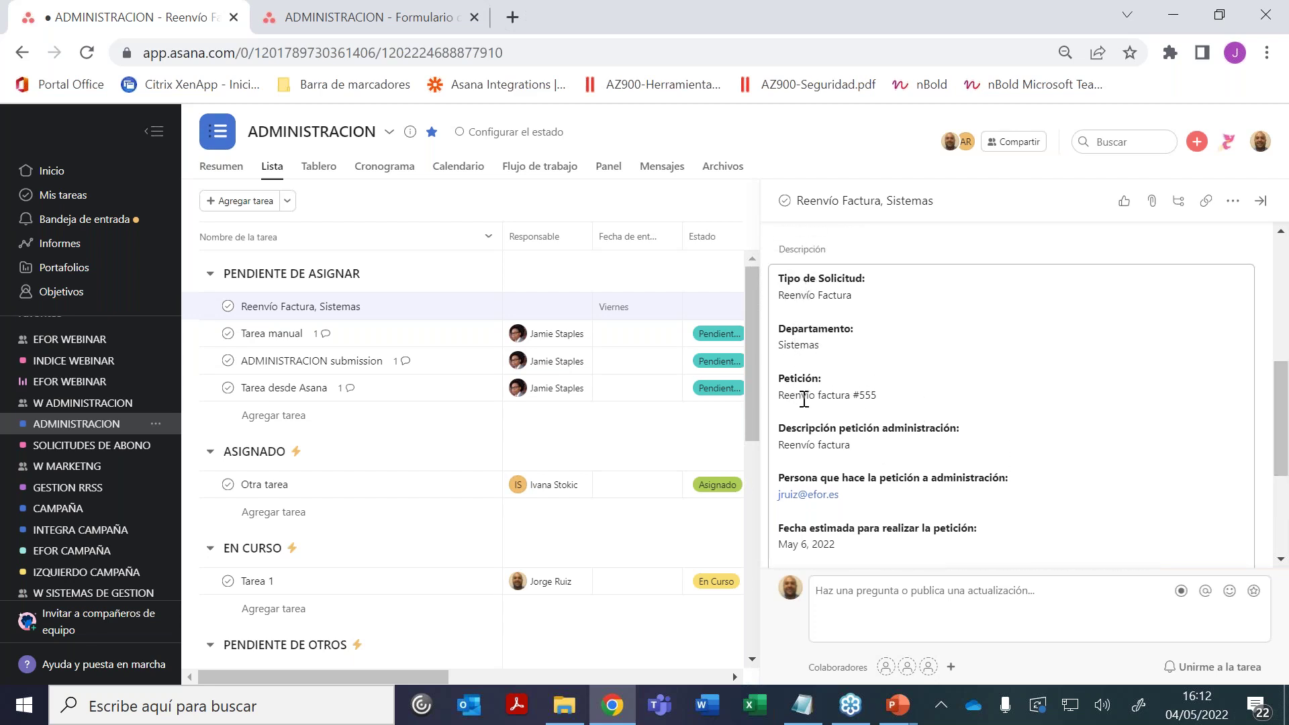
drag(778, 395, 884, 394)
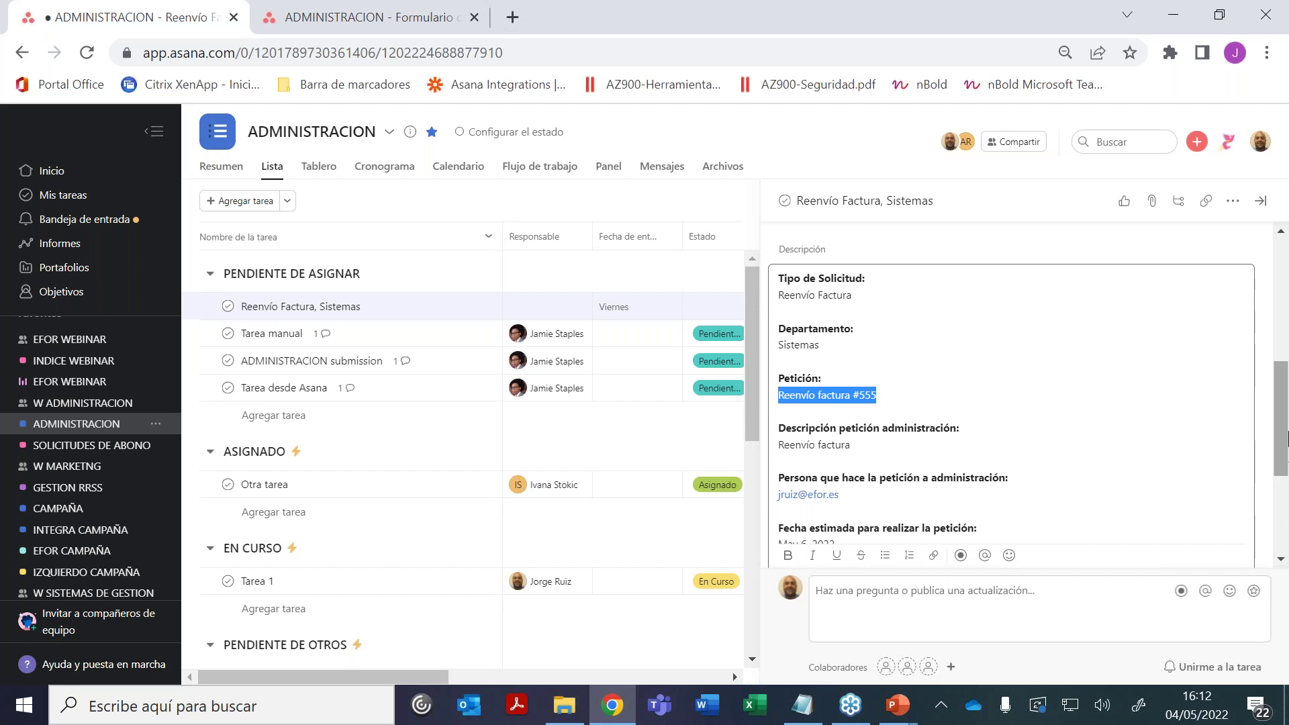
scroll(1286, 438, down, 2)
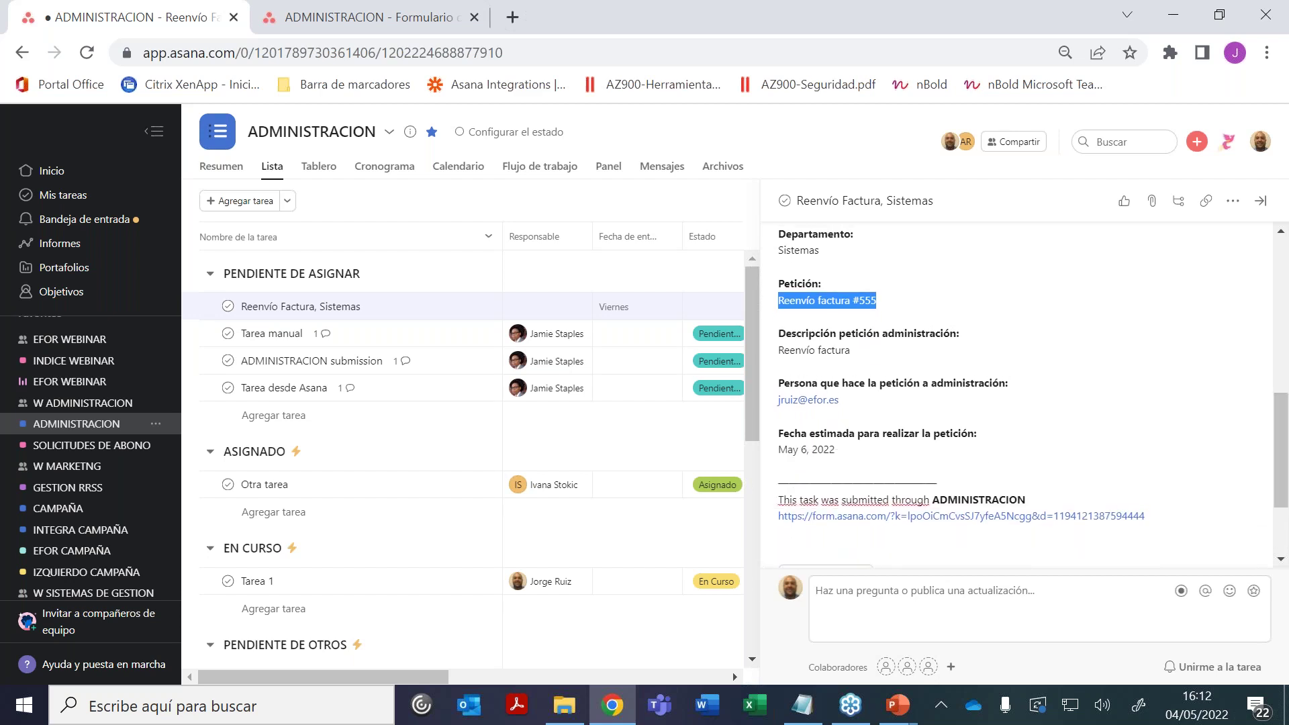
click(388, 310)
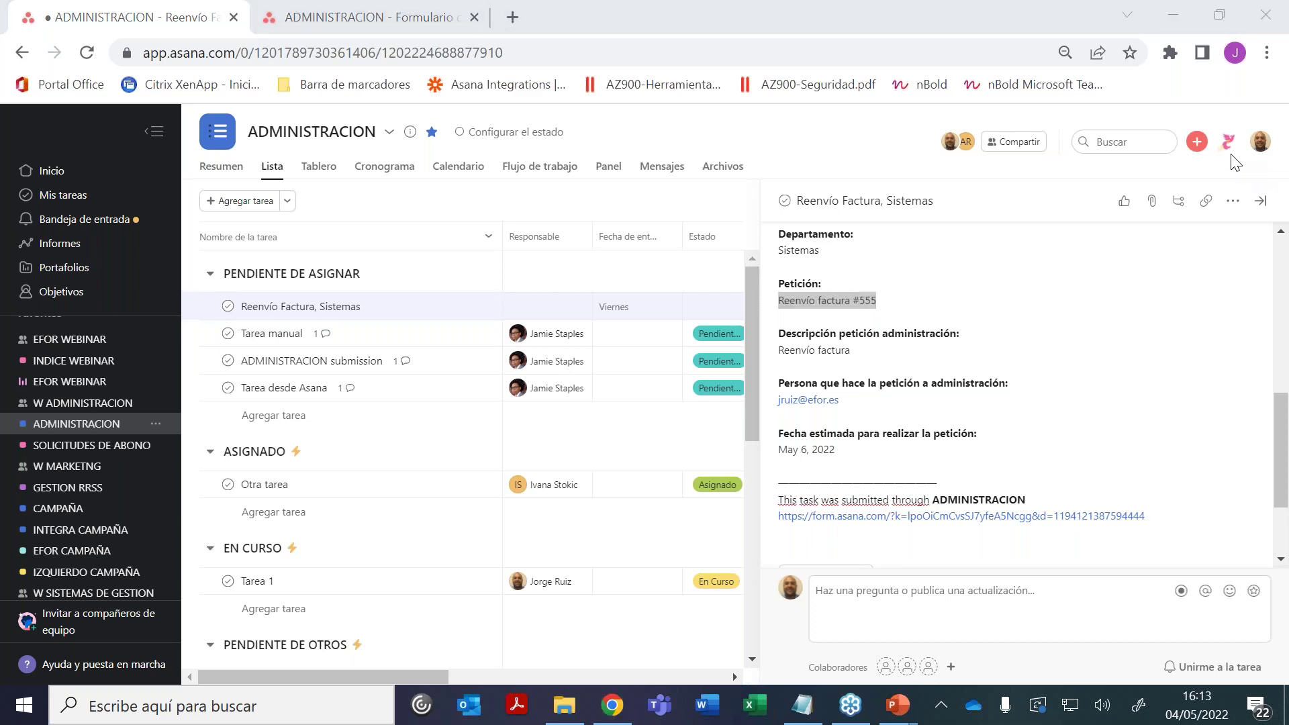
click(1260, 200)
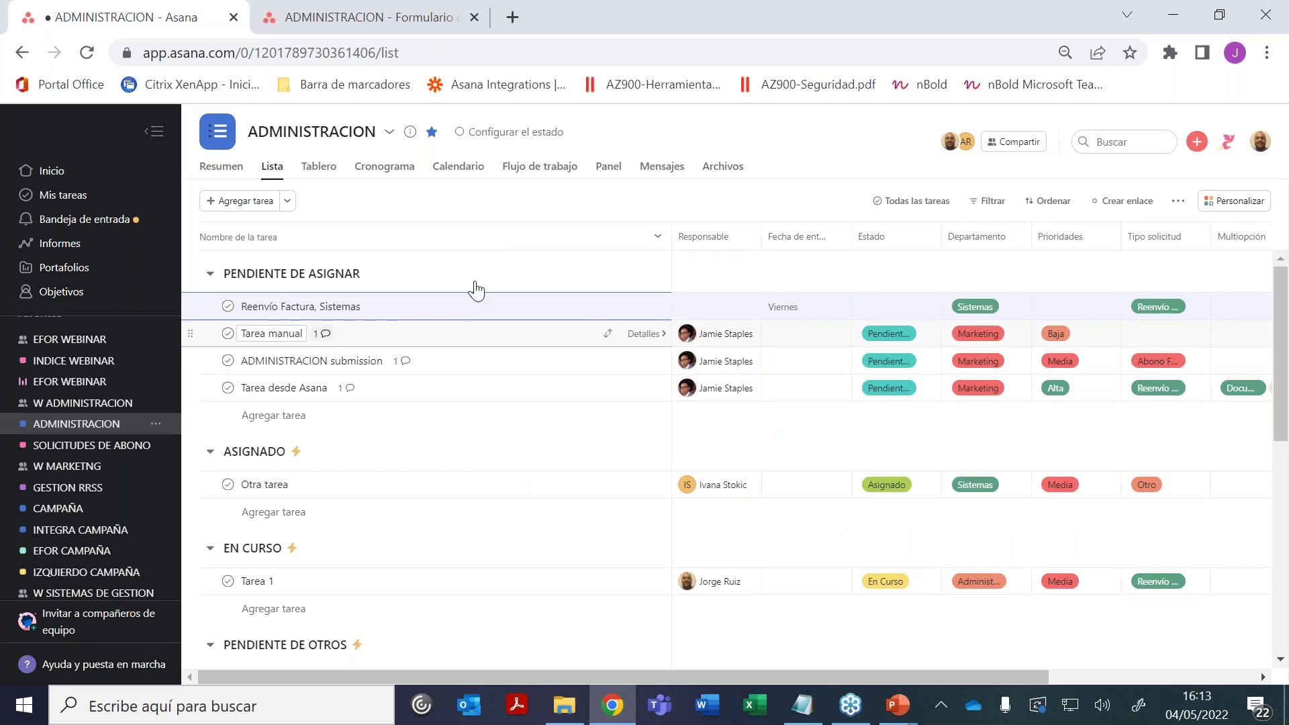
Open the project rule that moves tasks to SOLICITUDES DE ABONO and assigns them, and examine its triggers and actions
click(1255, 202)
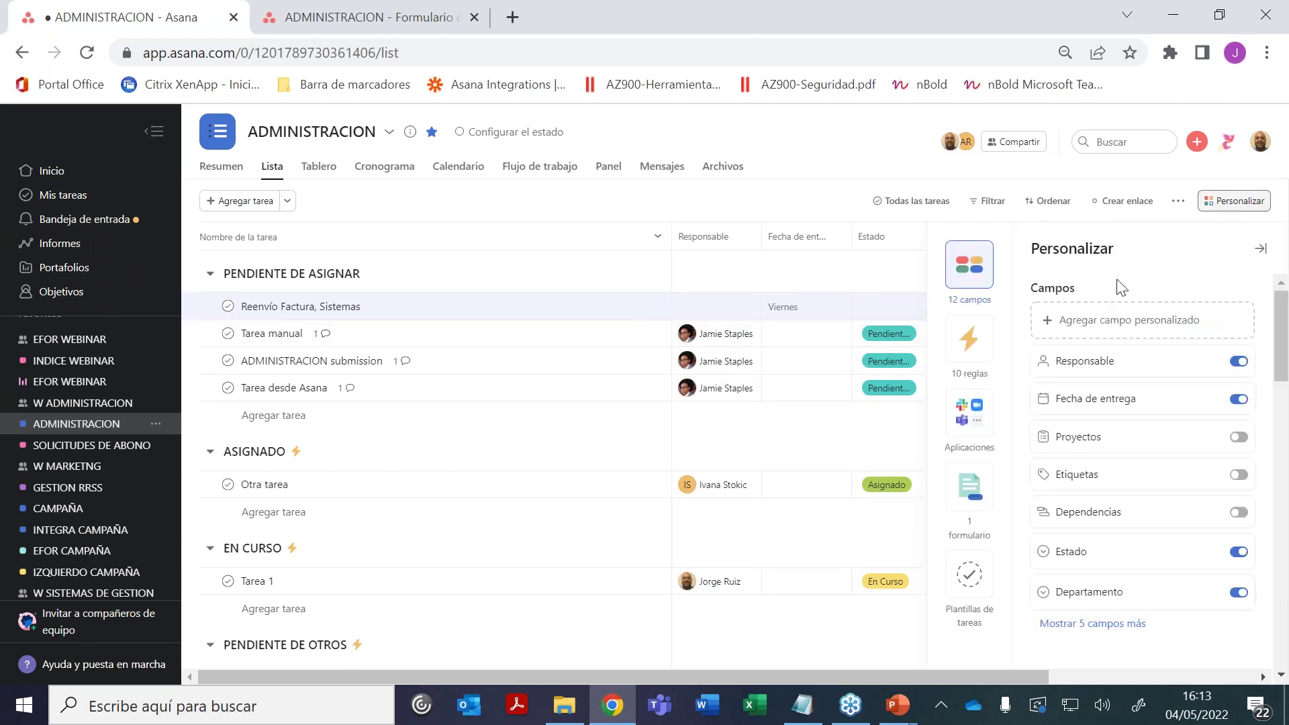
click(973, 354)
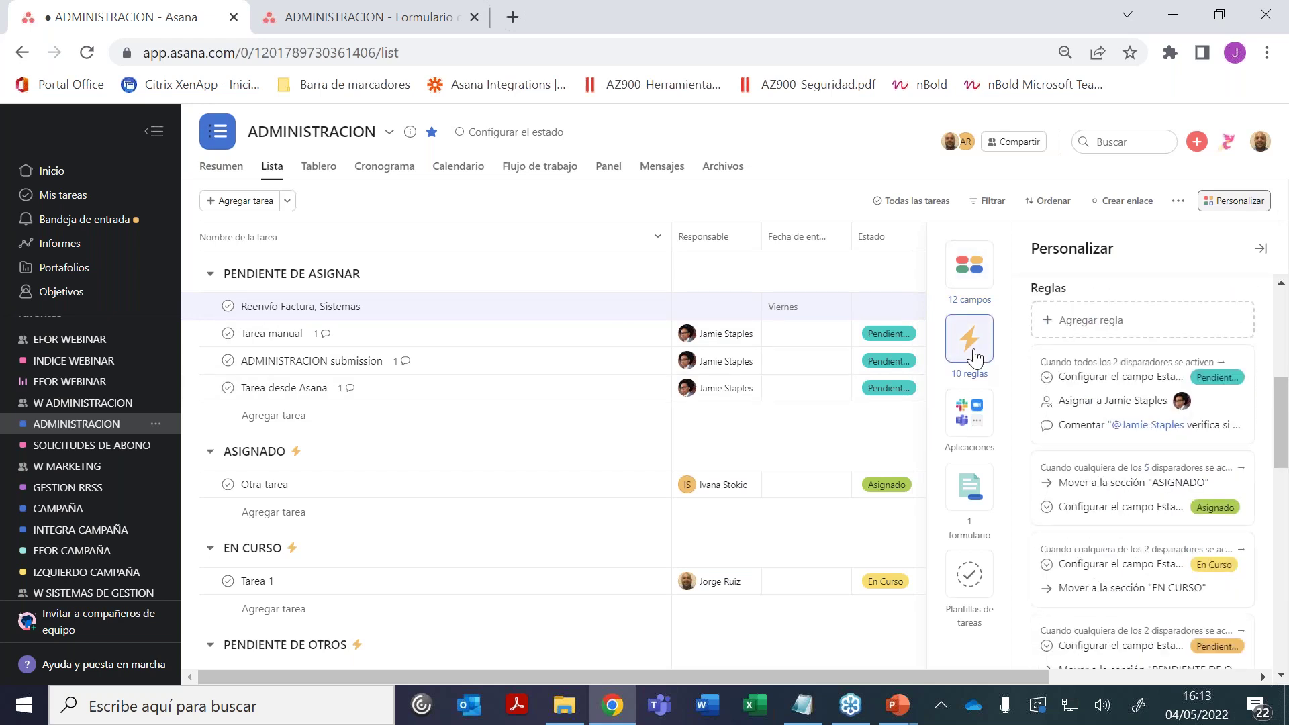
drag(1279, 419, 1285, 564)
click(1091, 428)
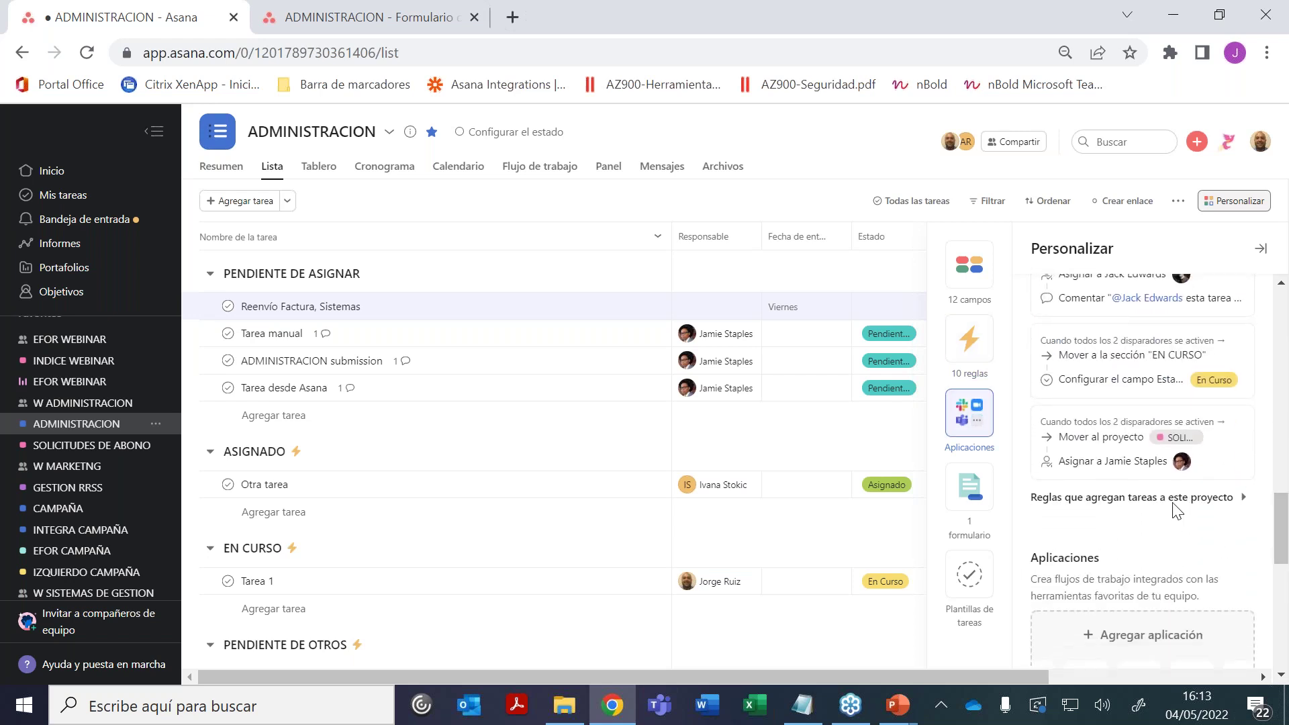
click(1094, 462)
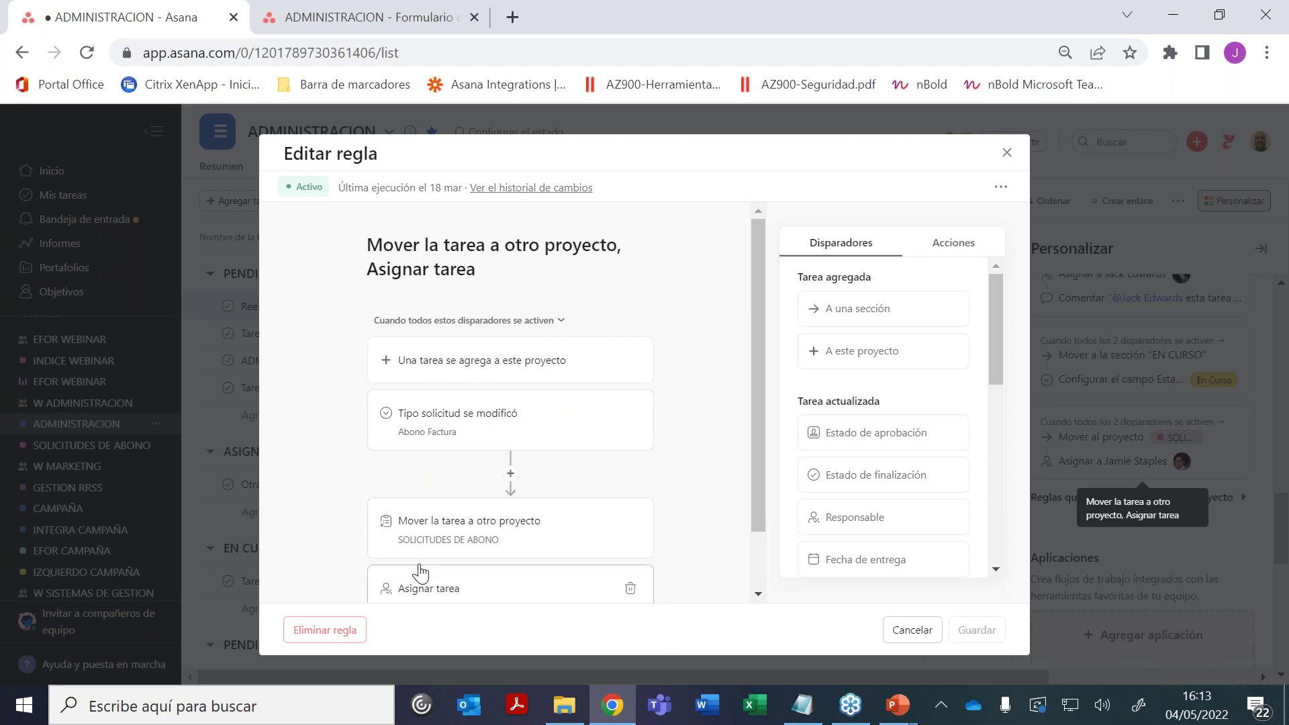
drag(759, 252, 761, 351)
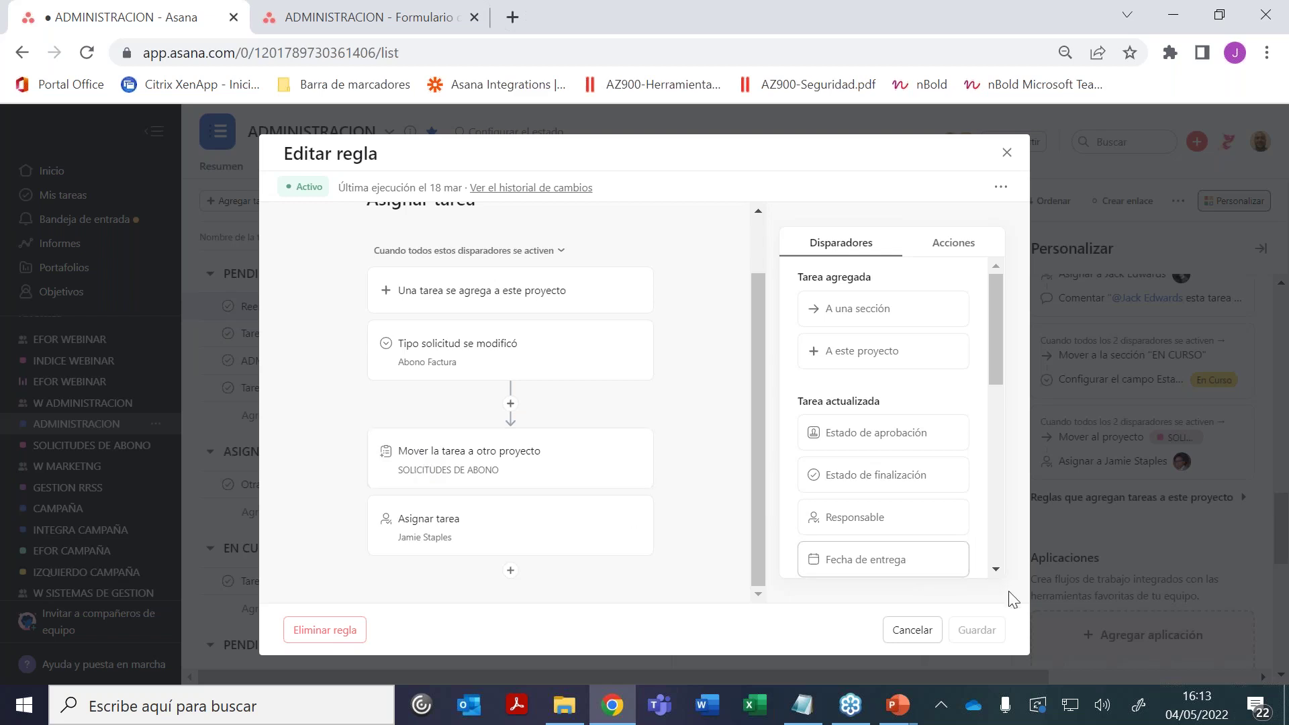
Leave the rule without saving, check the tasks in the SOLICITUDES DE ABONO project, and return to ADMINISTRACION
click(899, 632)
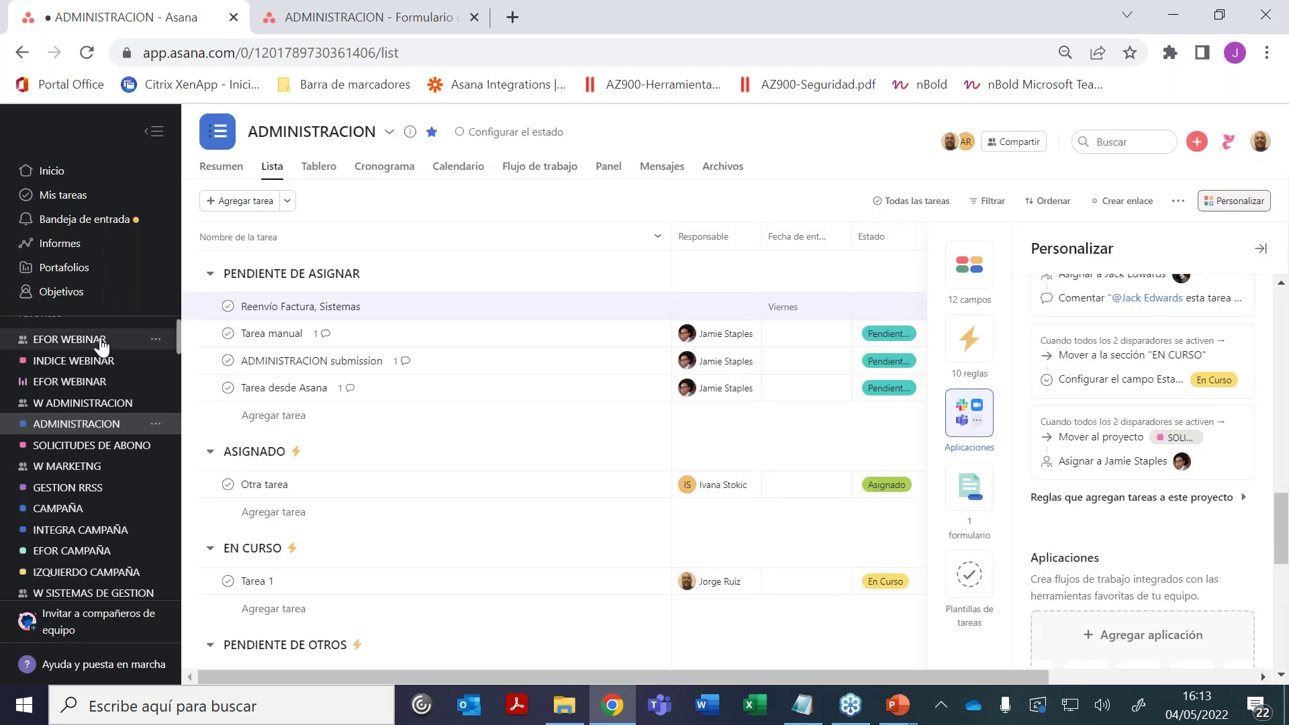
click(69, 446)
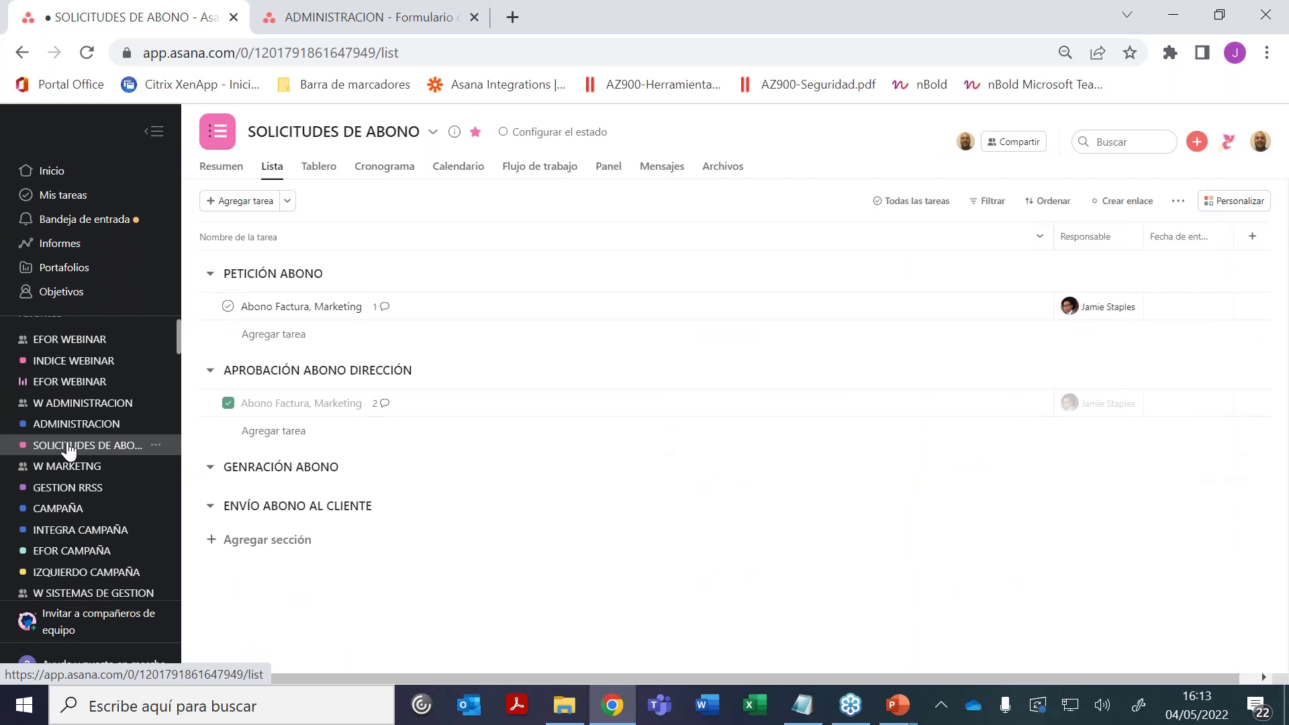
click(75, 429)
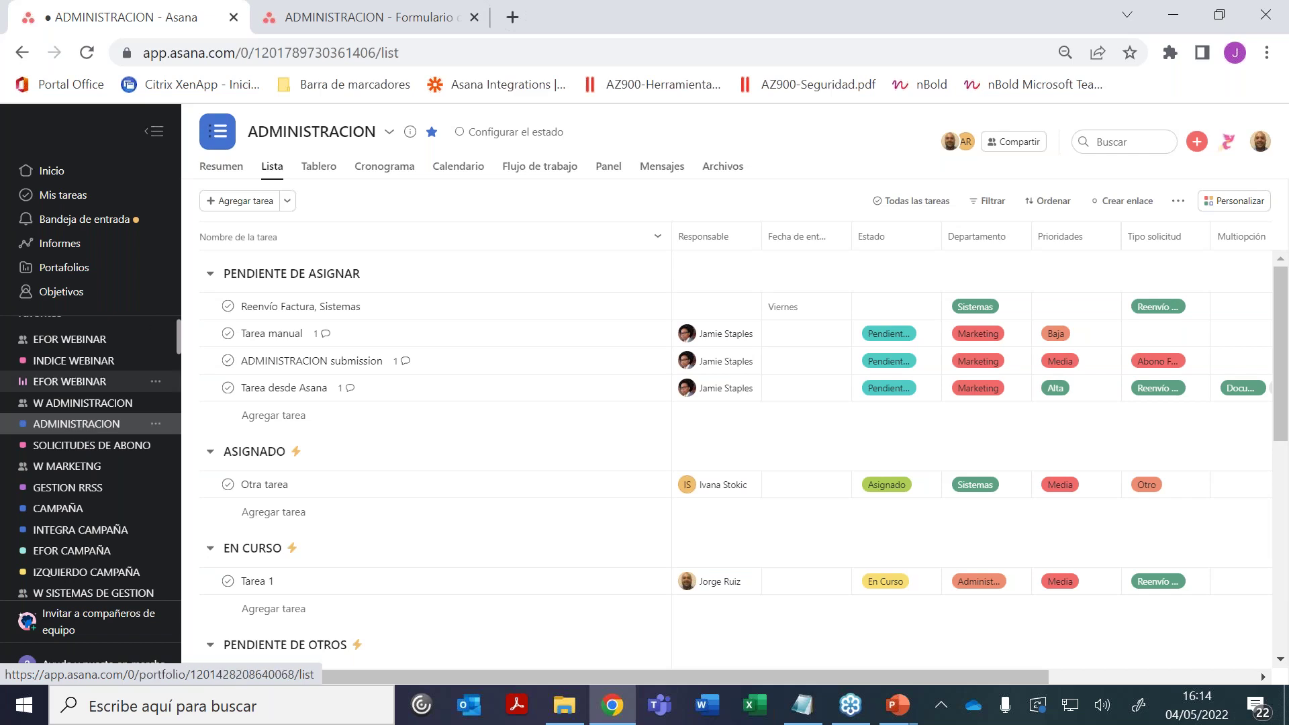
Close the submitted form's page and open a blank ADMINISTRACION request form from the project's customization settings
click(381, 15)
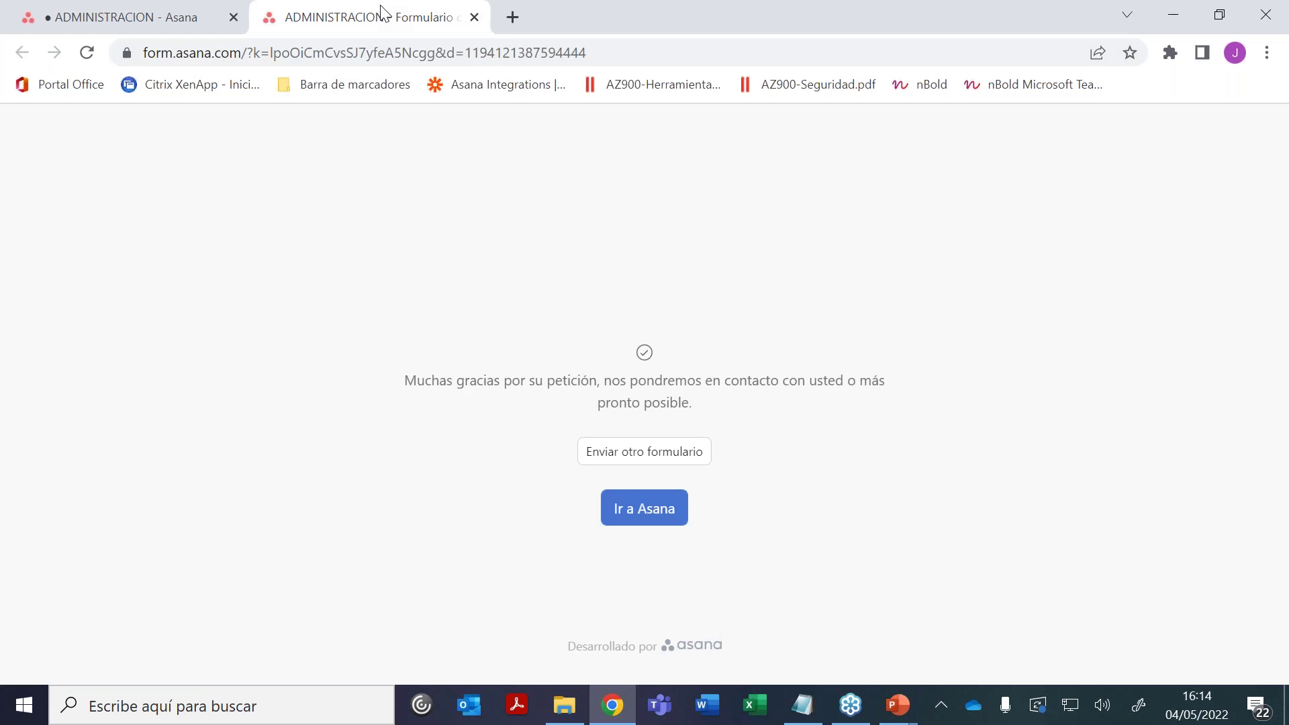
click(666, 509)
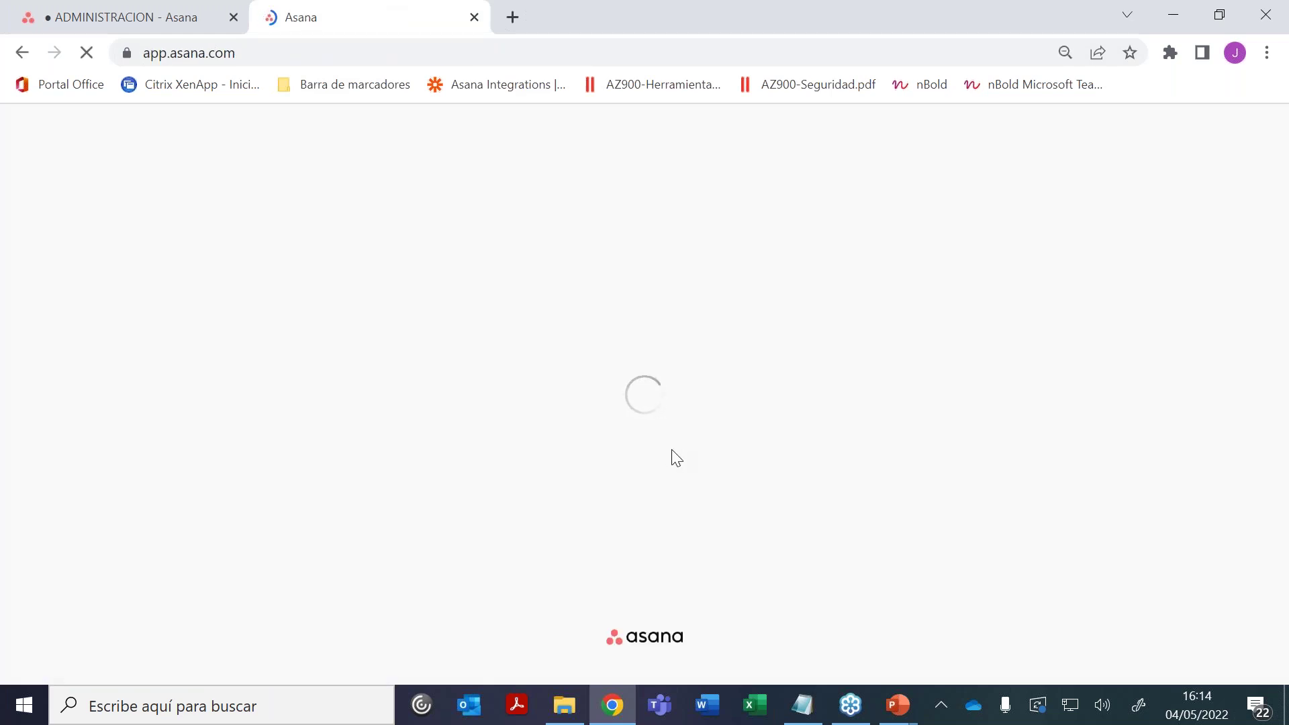
click(474, 18)
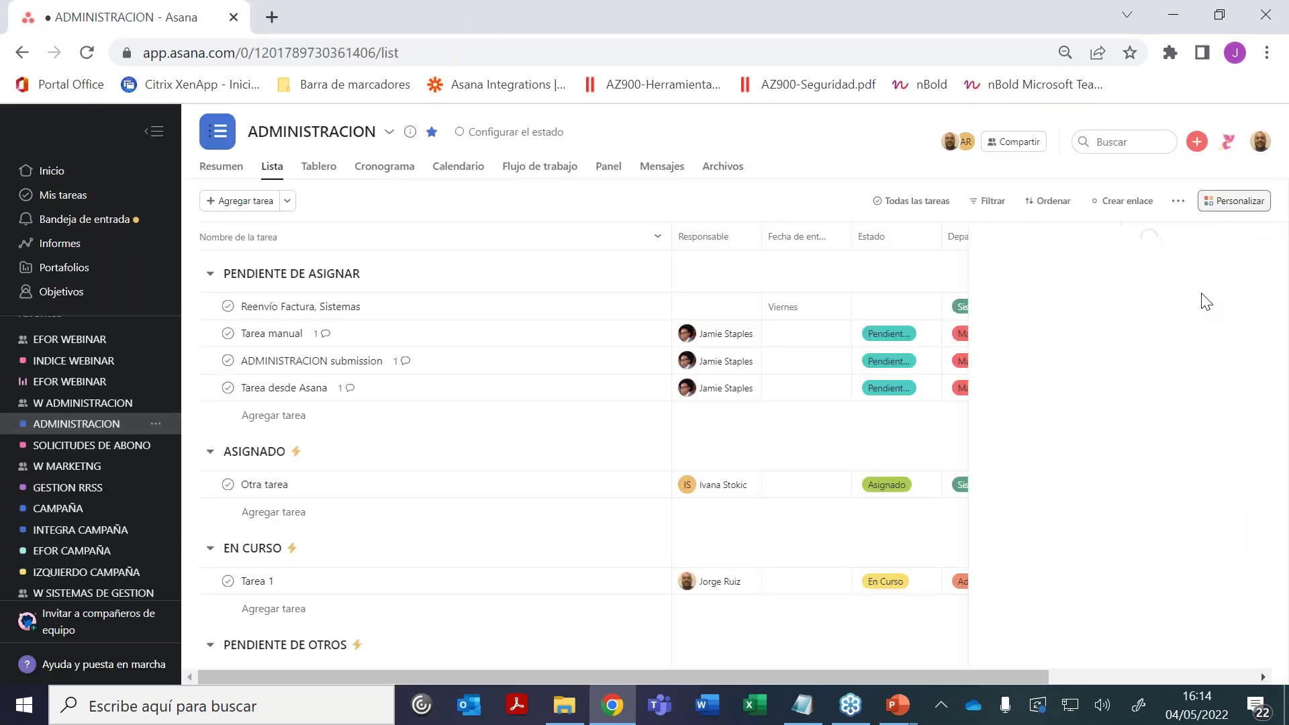
click(968, 517)
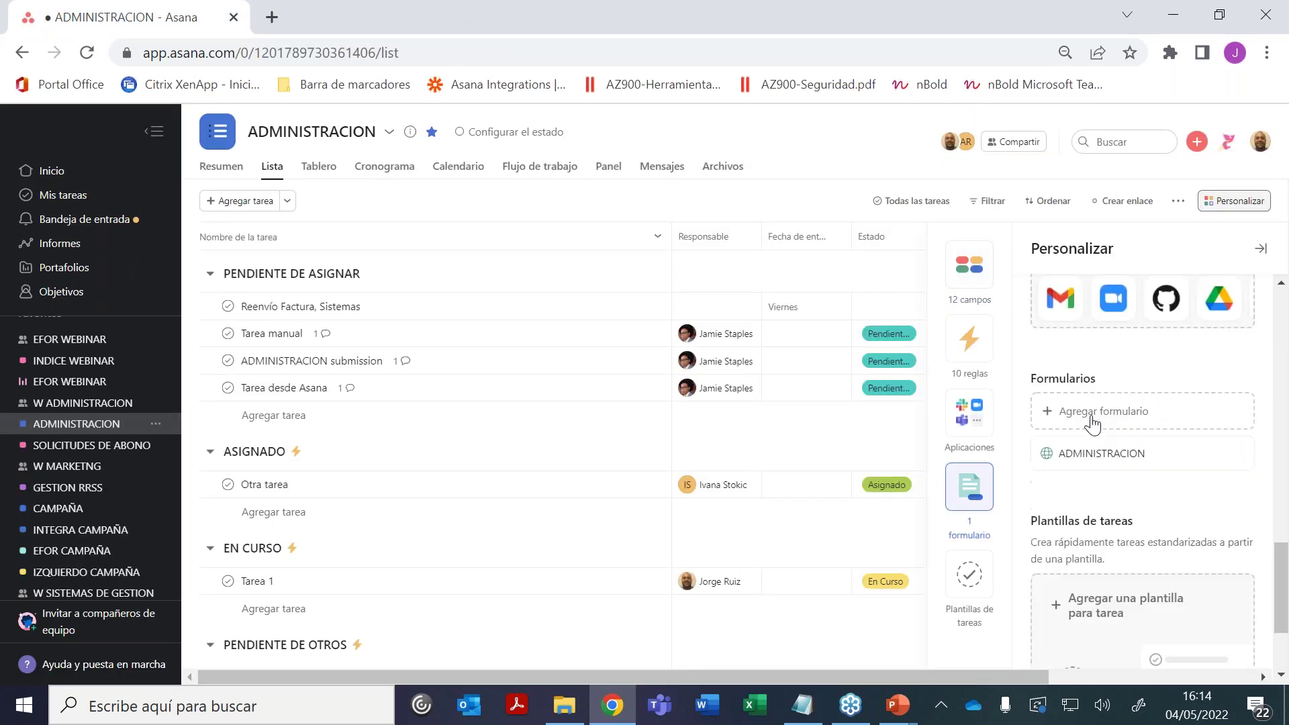
click(1096, 363)
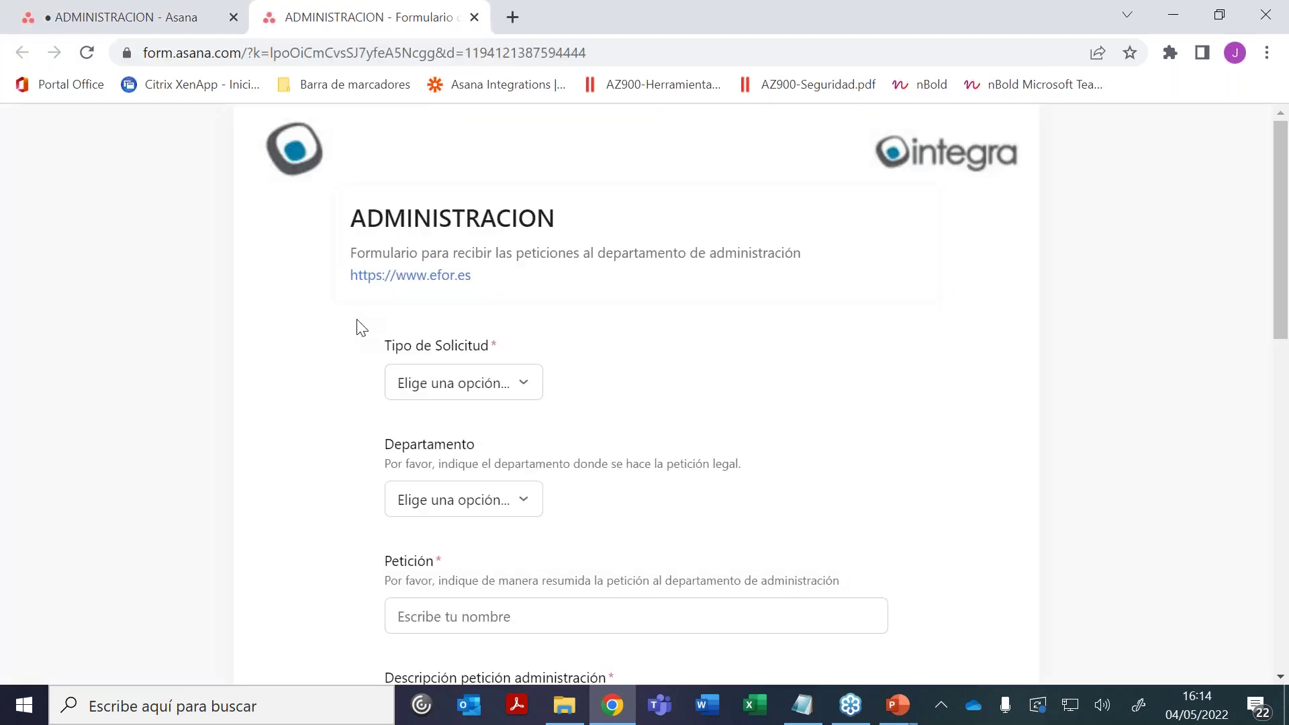
Set the request type to Abono Factura and the department to Dirección in the form
click(455, 379)
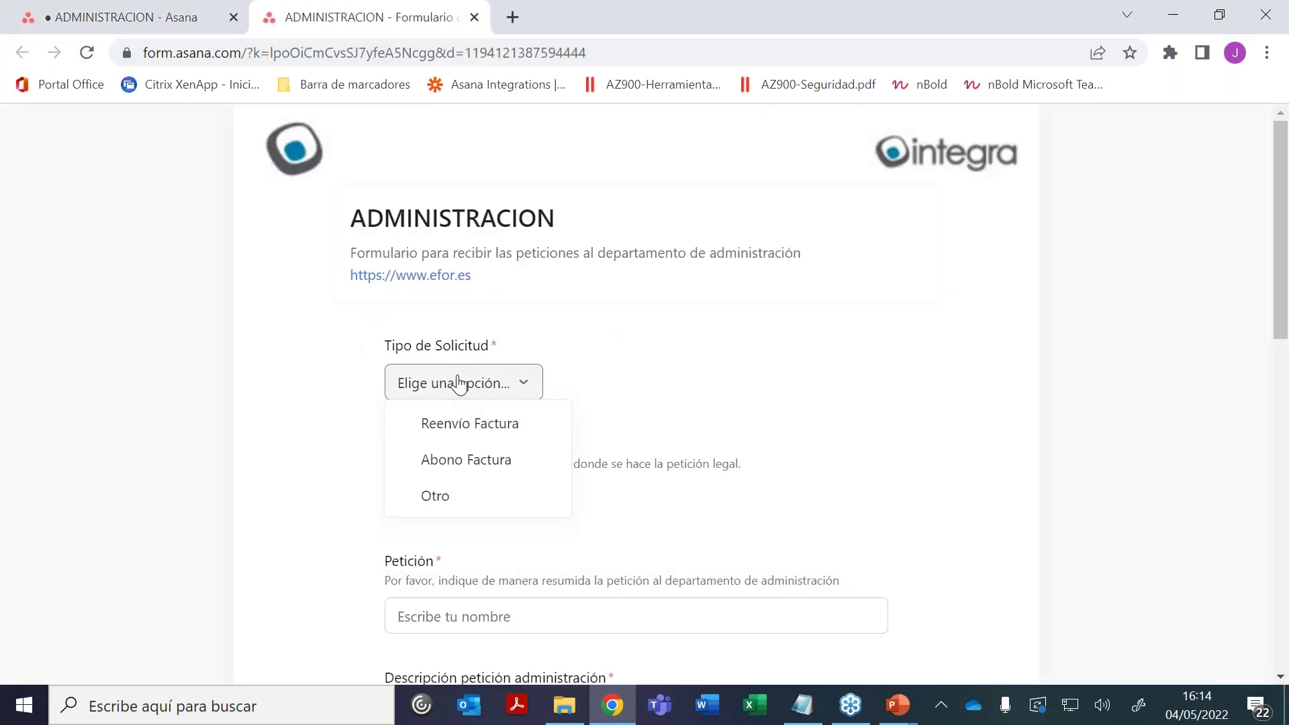
click(441, 462)
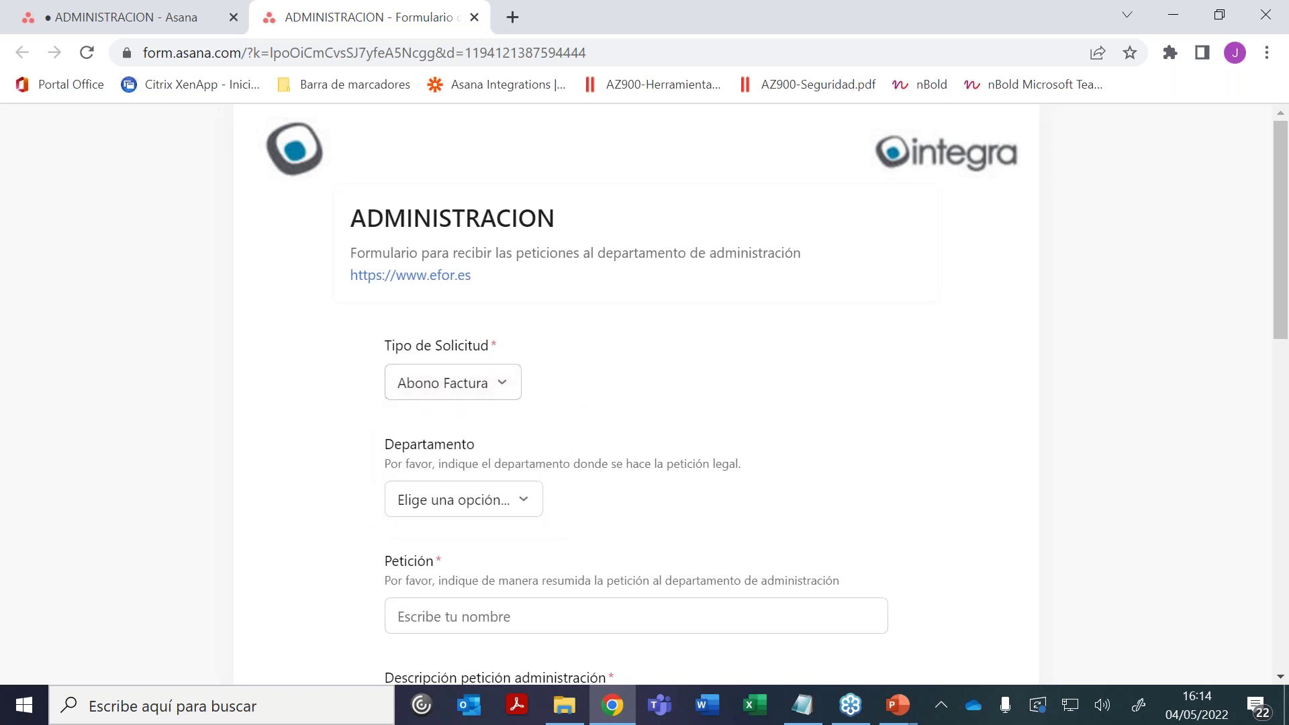
click(431, 502)
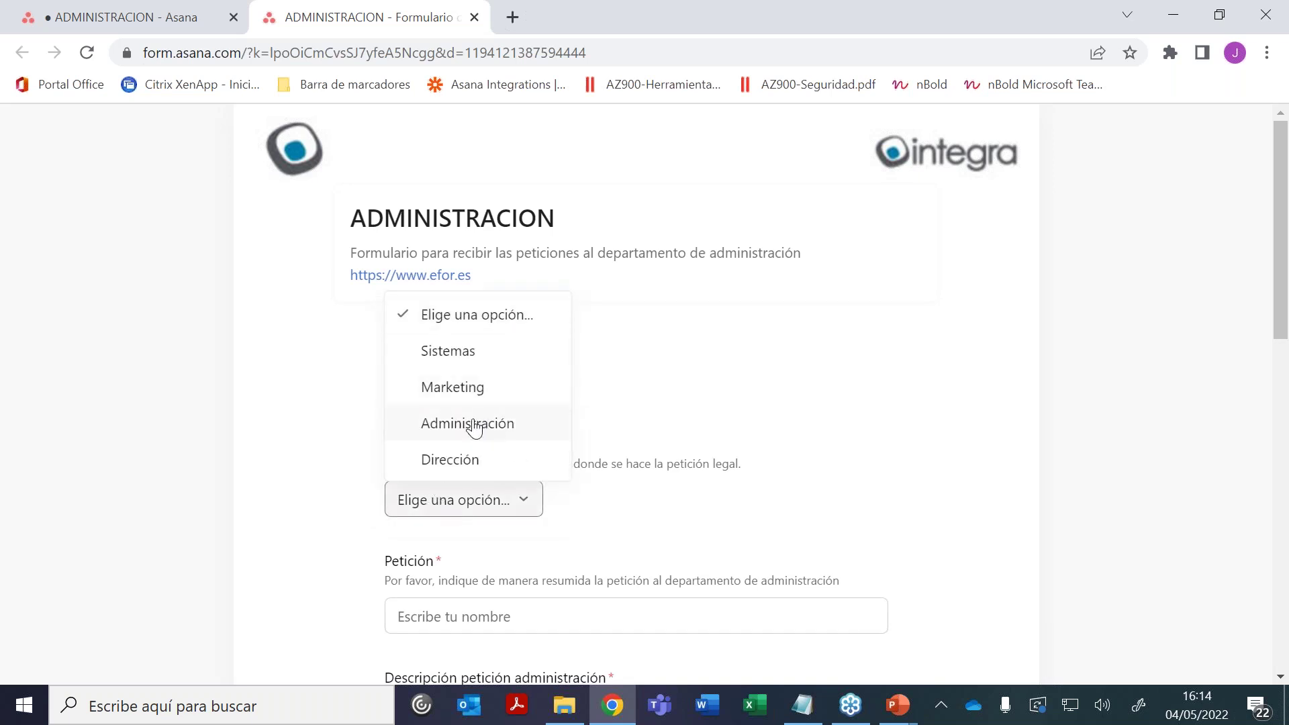
click(455, 457)
Enter "Solicitud abono factura #787" as the petition and "Solicitud de abono" as its detailed description
click(462, 617)
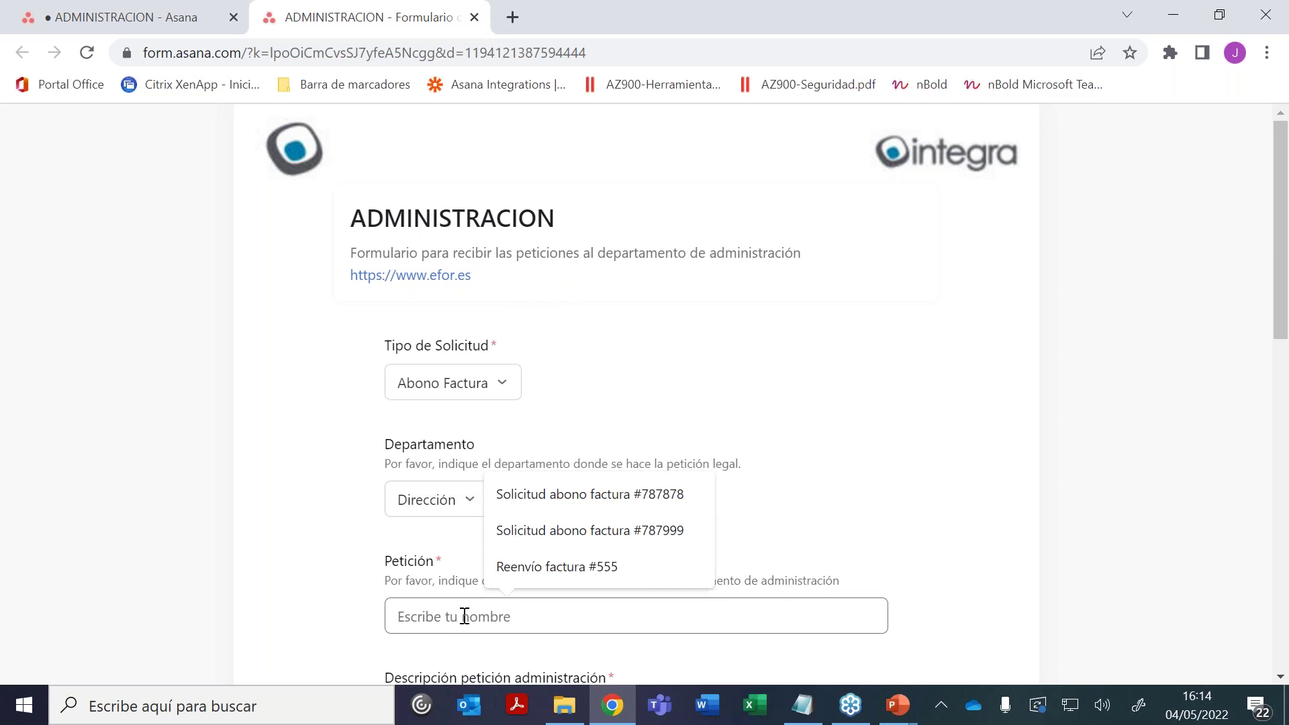
click(591, 531)
key(BackSpace)
key(BackSpace)
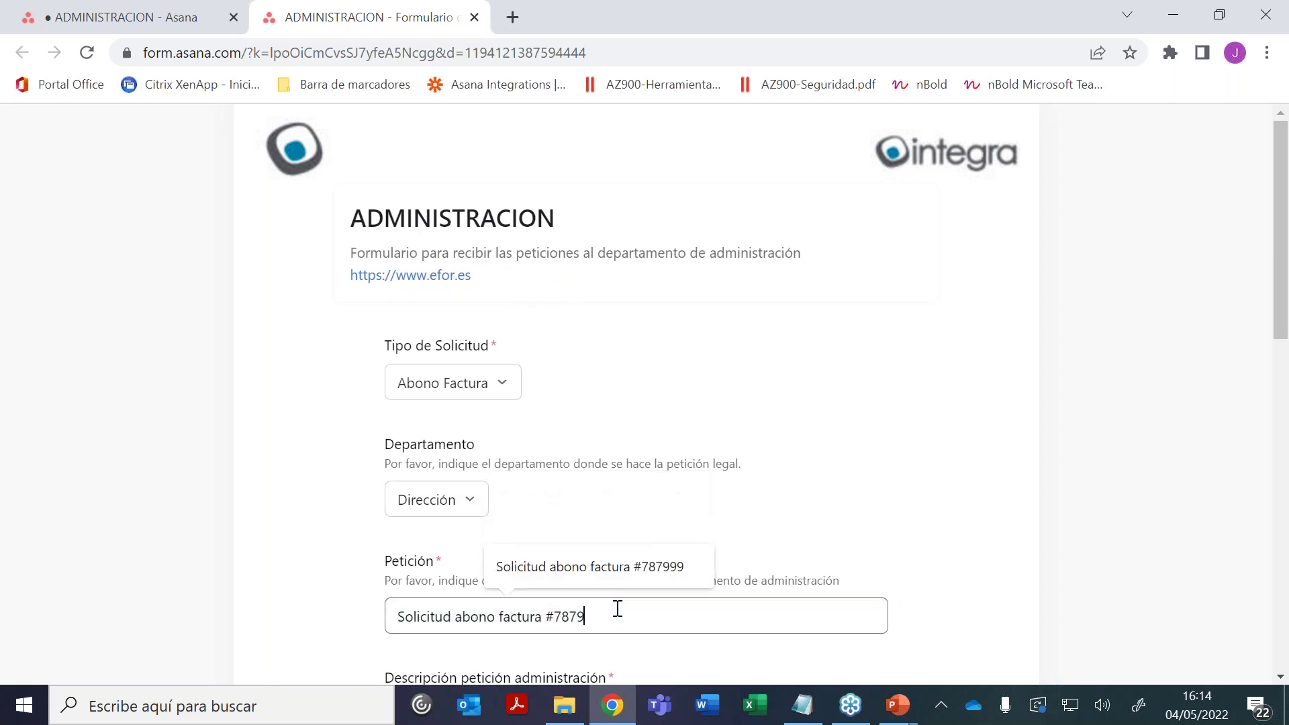
key(BackSpace)
drag(1283, 276, 1282, 411)
click(512, 394)
text(Solicitud de abono)
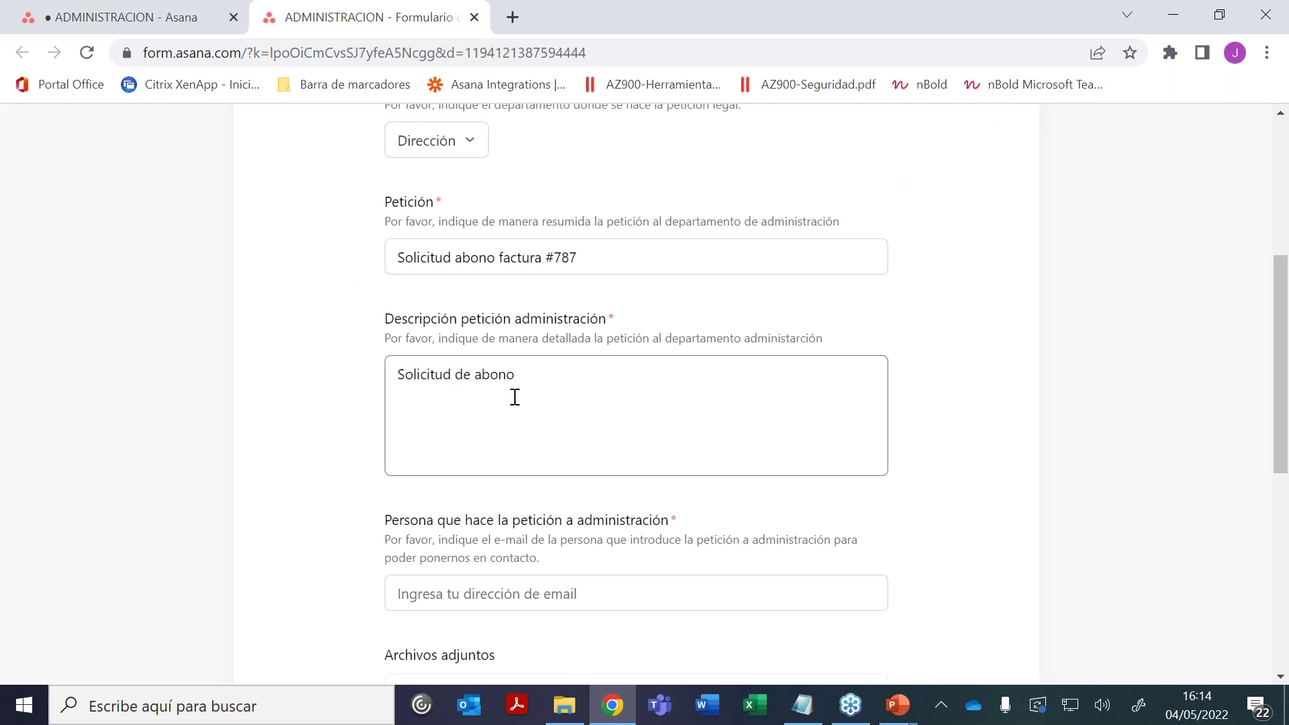
Fill in the requester's e-mail address and submit the form without attachments or an estimated date
click(497, 583)
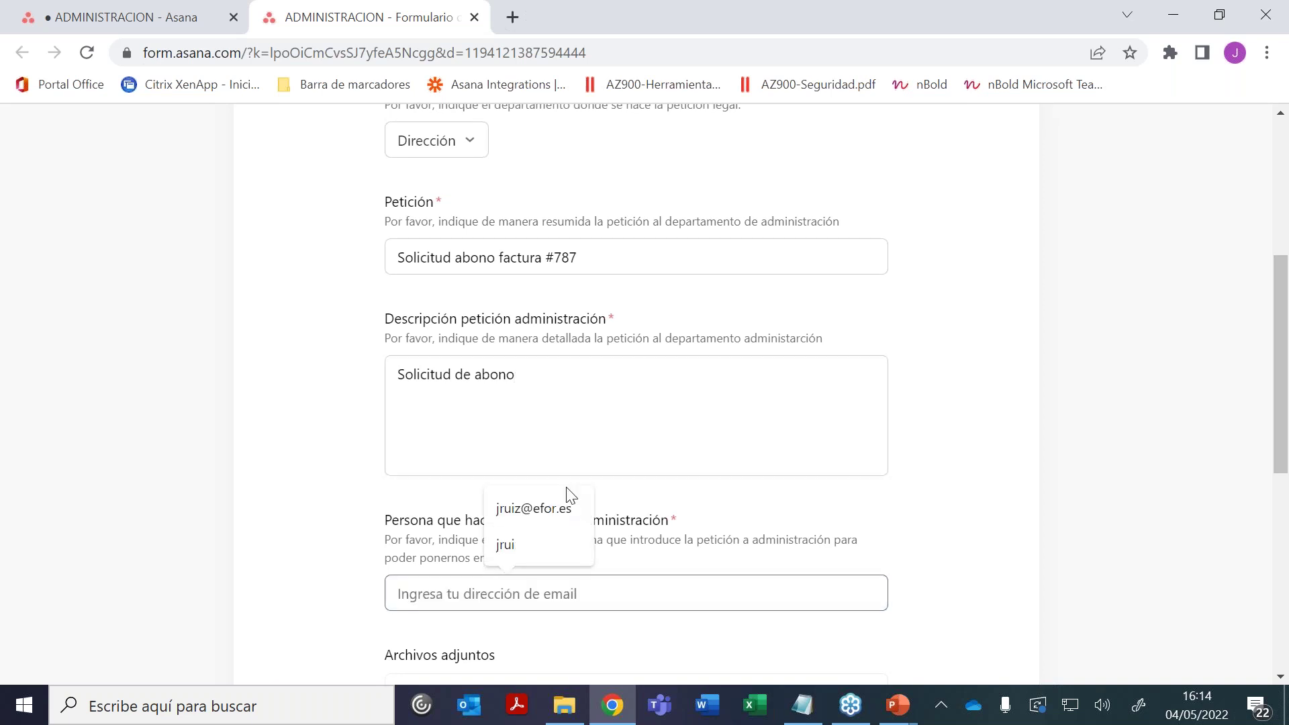
click(559, 497)
drag(1282, 393, 1282, 462)
scroll(624, 567, down, 1)
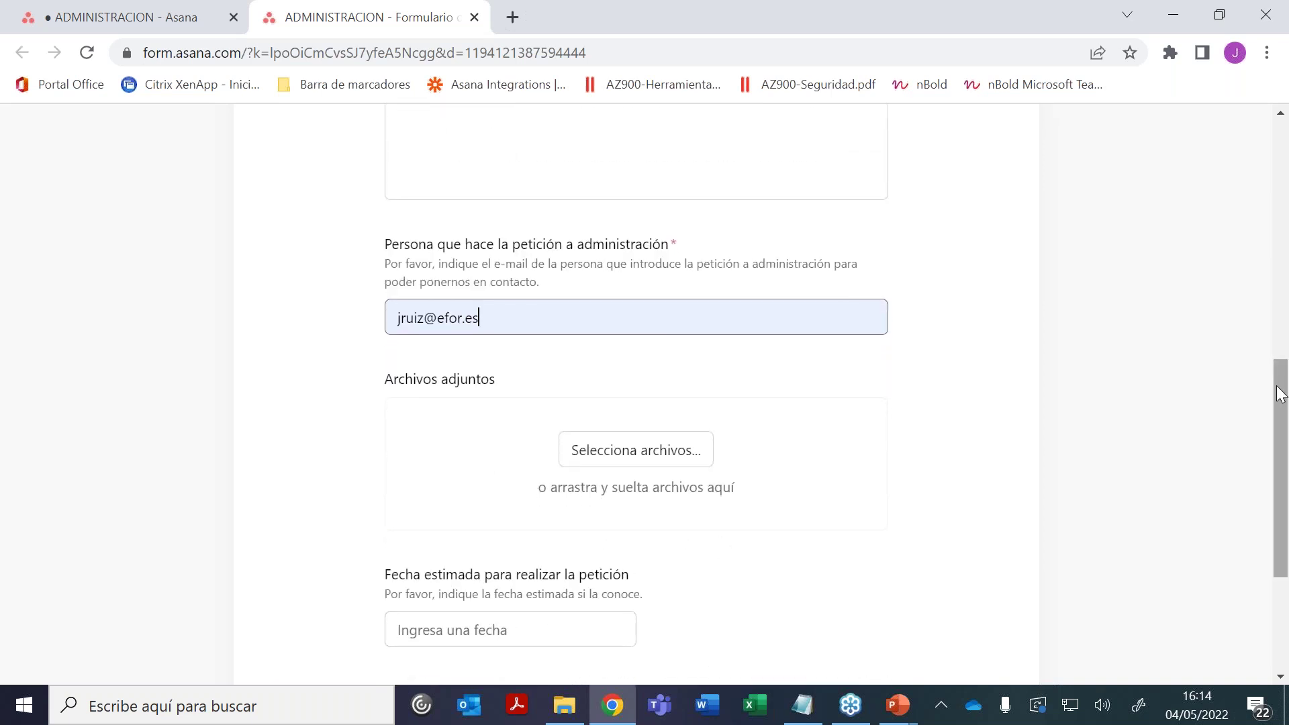
drag(1280, 393, 1268, 512)
click(431, 470)
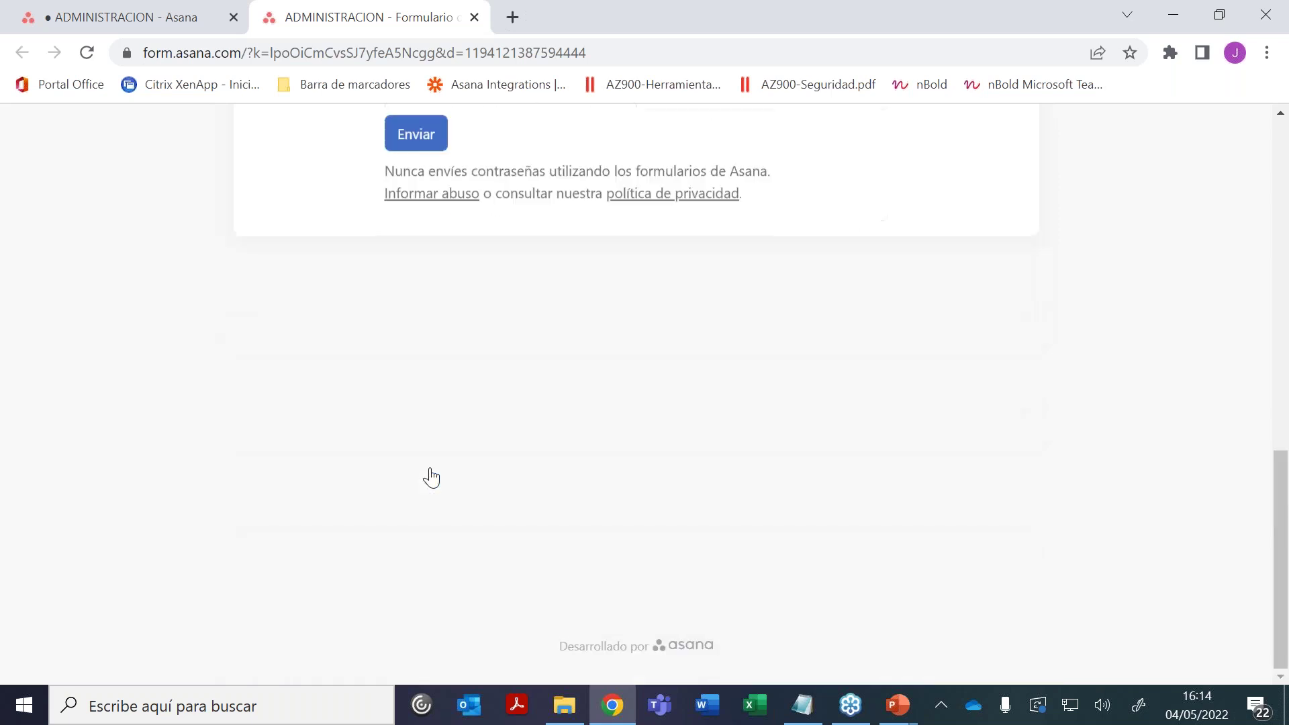
Review the fields and description of the new "Abono Factura, Dirección" task in SOLICITUDES DE ABONO and close its details
click(91, 19)
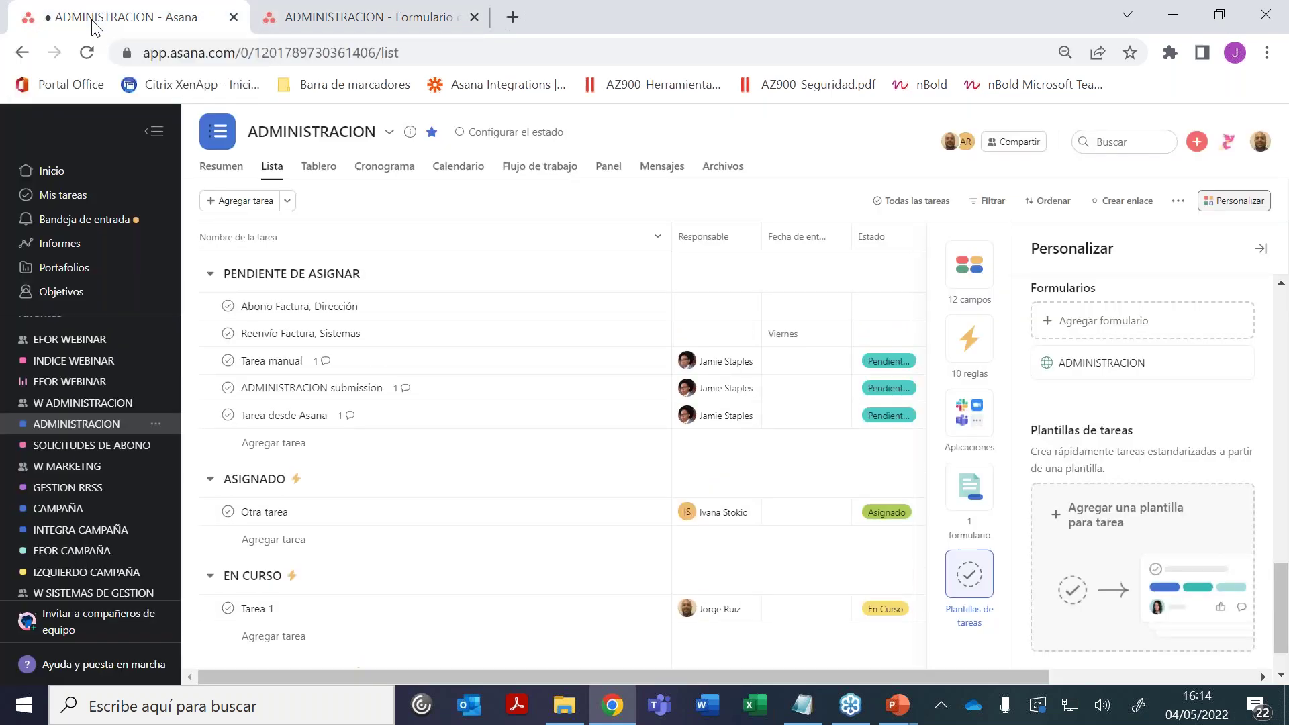
click(1260, 251)
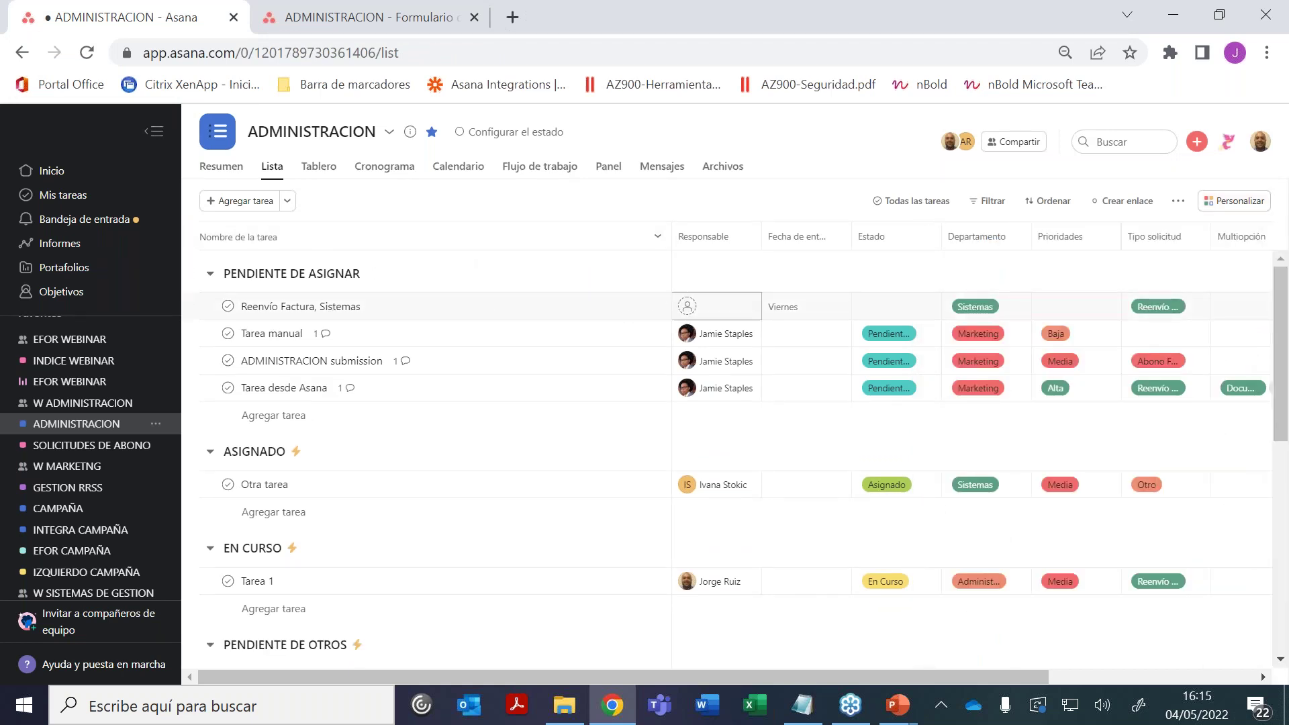
click(111, 451)
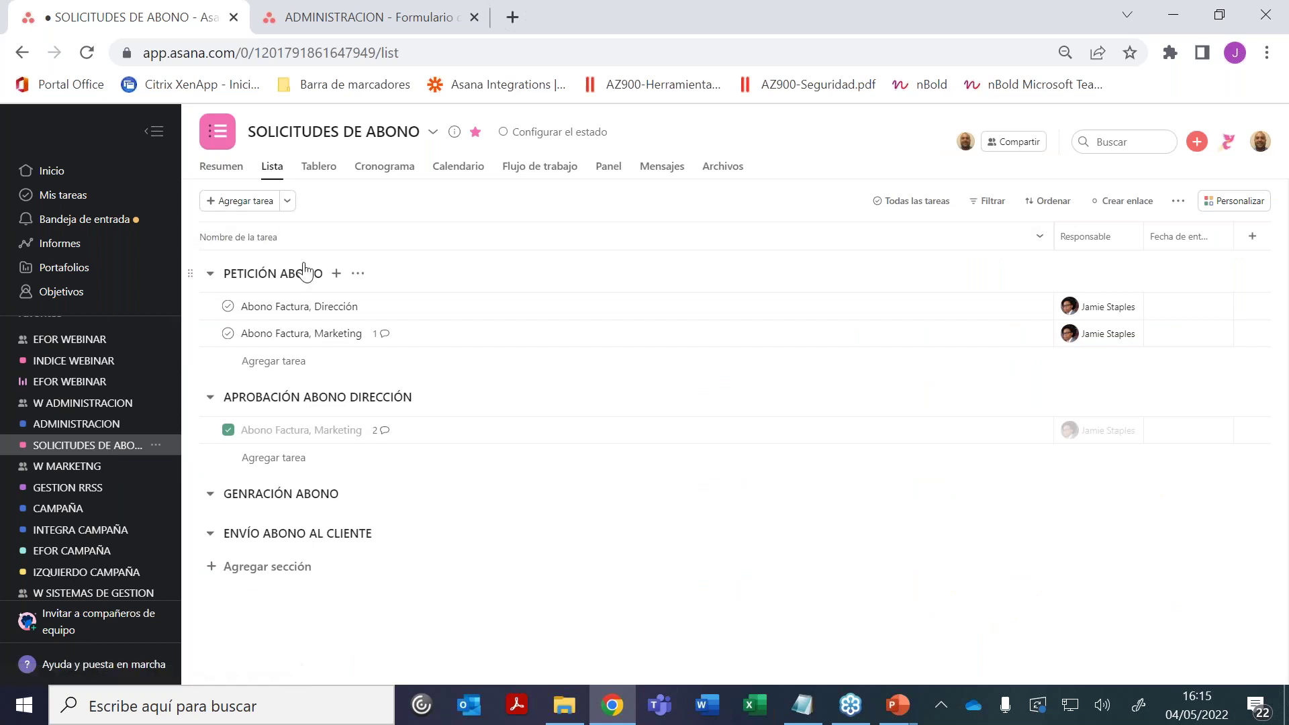
click(391, 313)
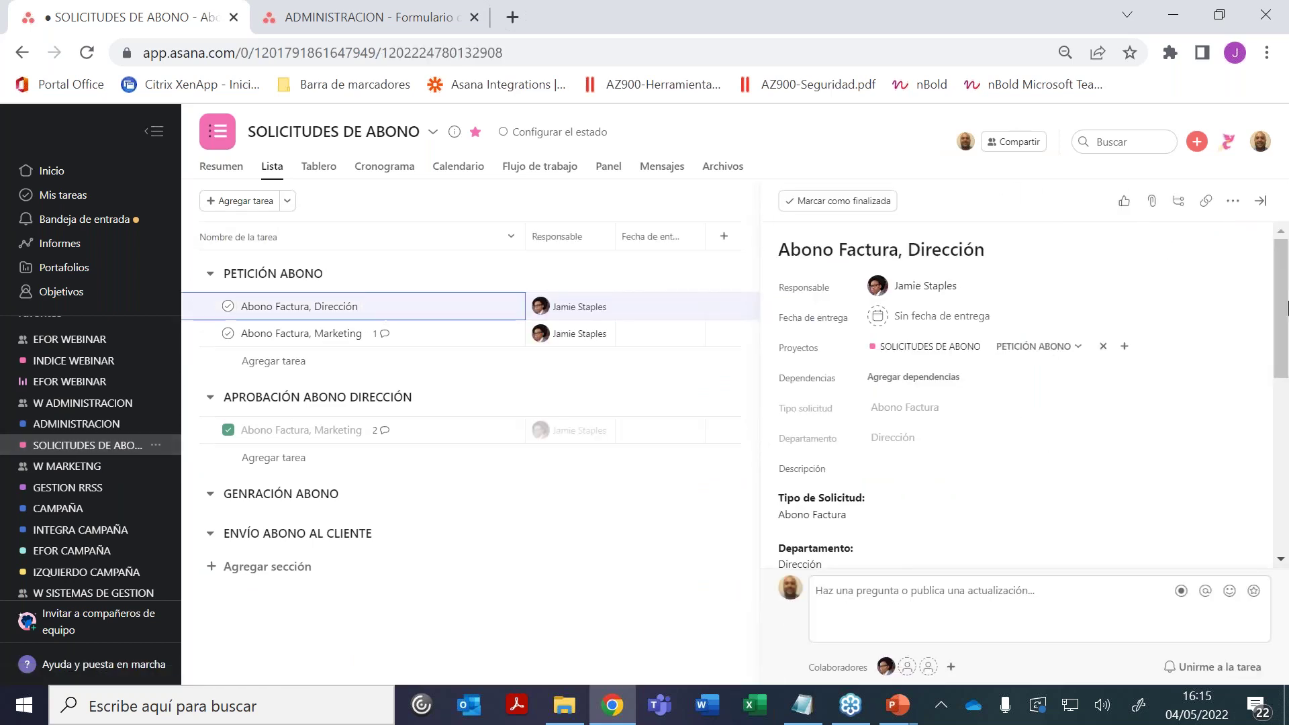
drag(1285, 269, 1285, 345)
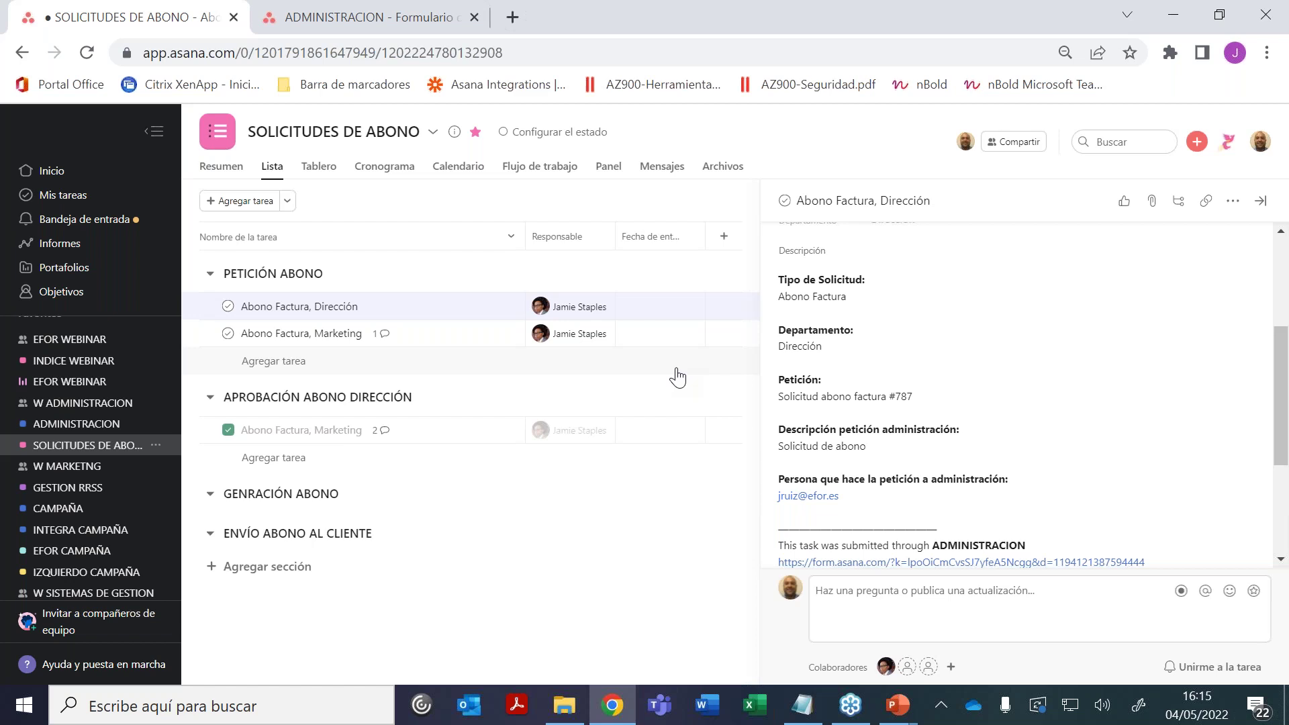
click(1265, 201)
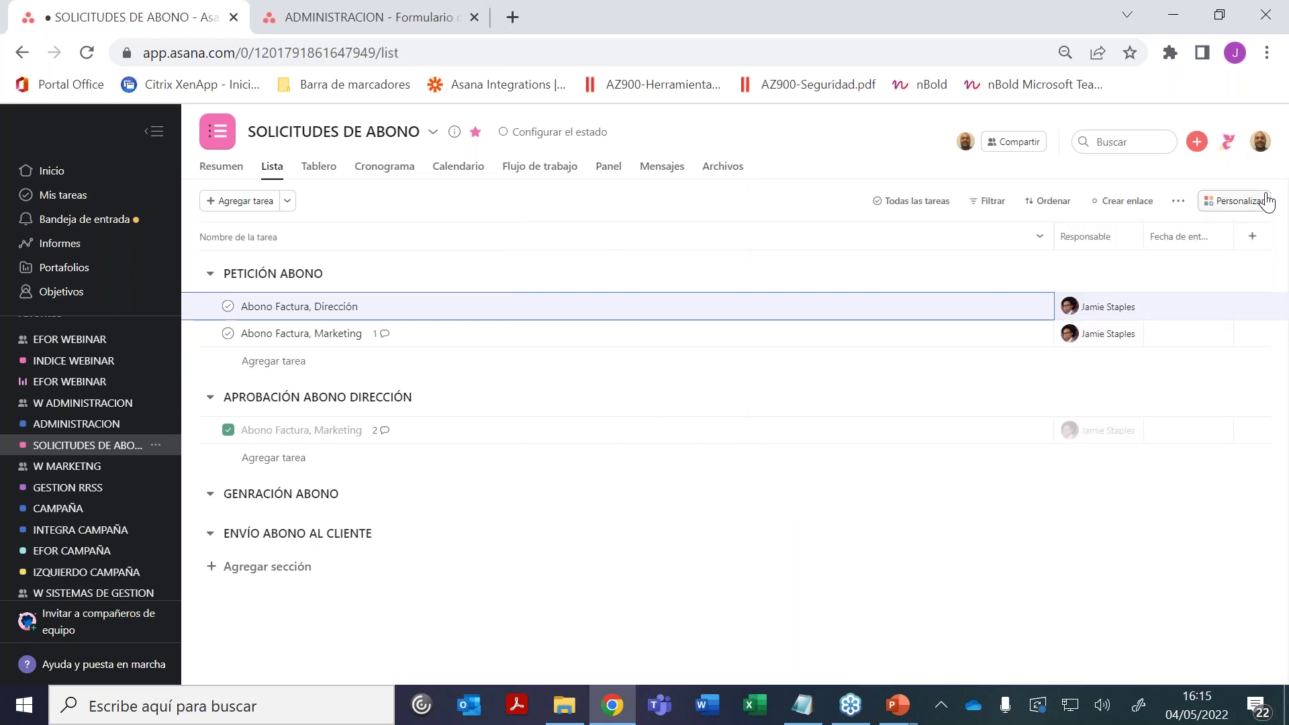
Start a new custom rule in the ADMINISTRACION project
click(37, 430)
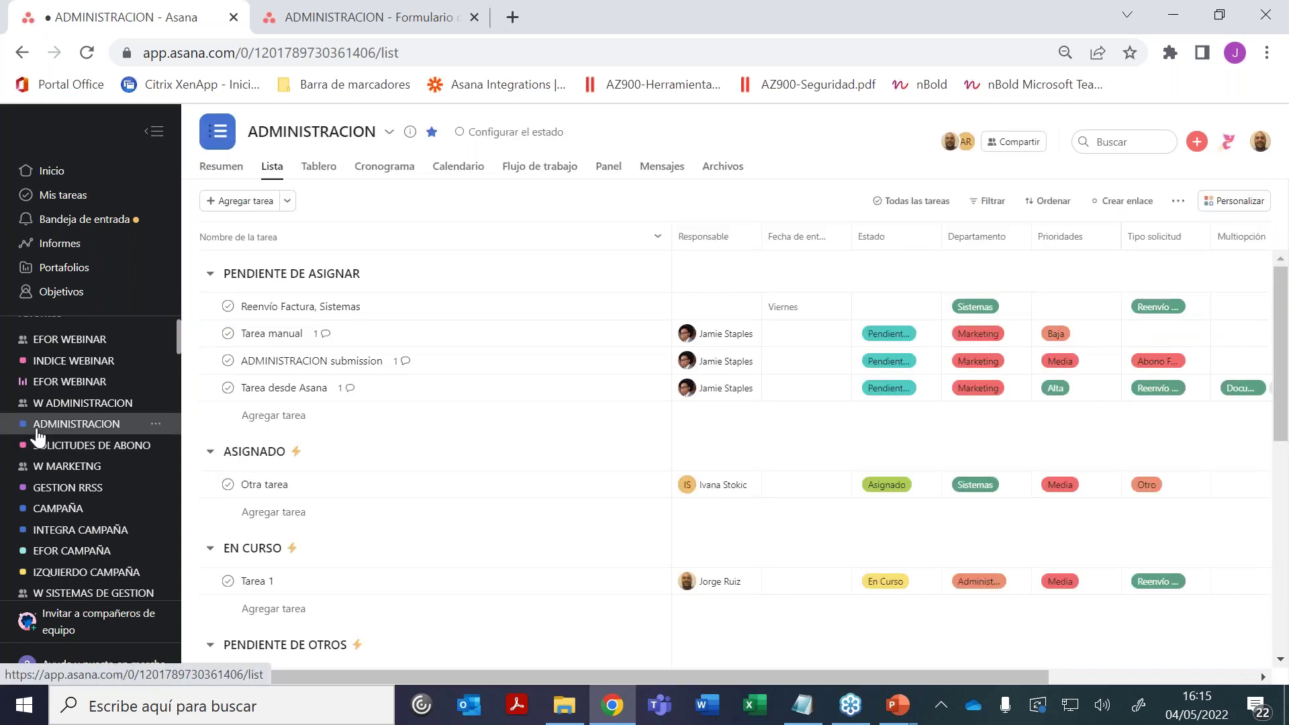
click(1259, 204)
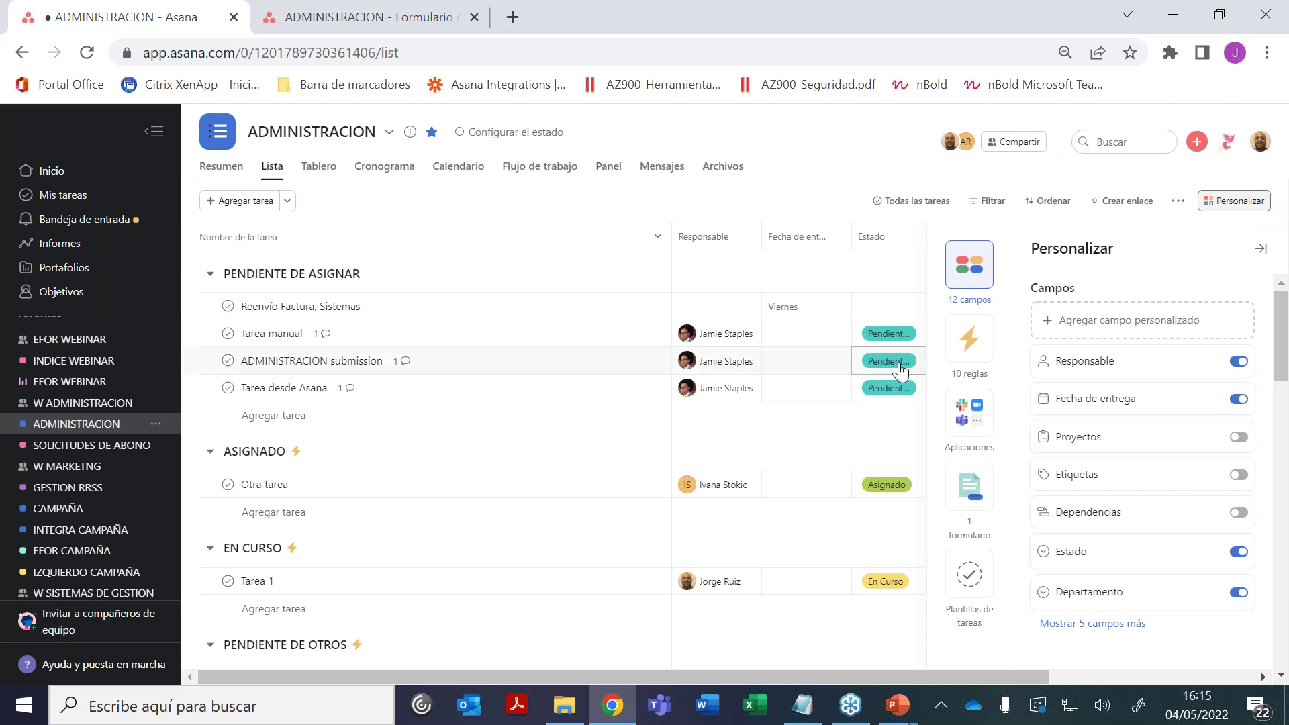
click(967, 342)
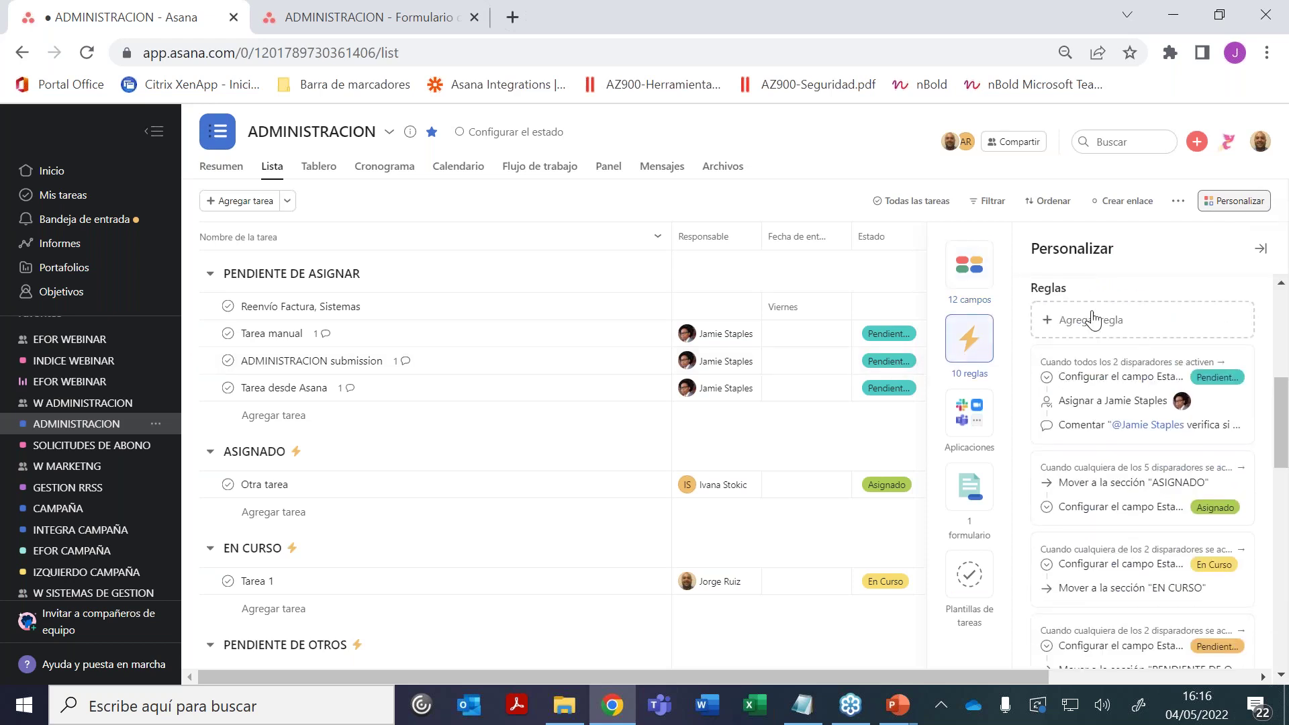
click(1099, 322)
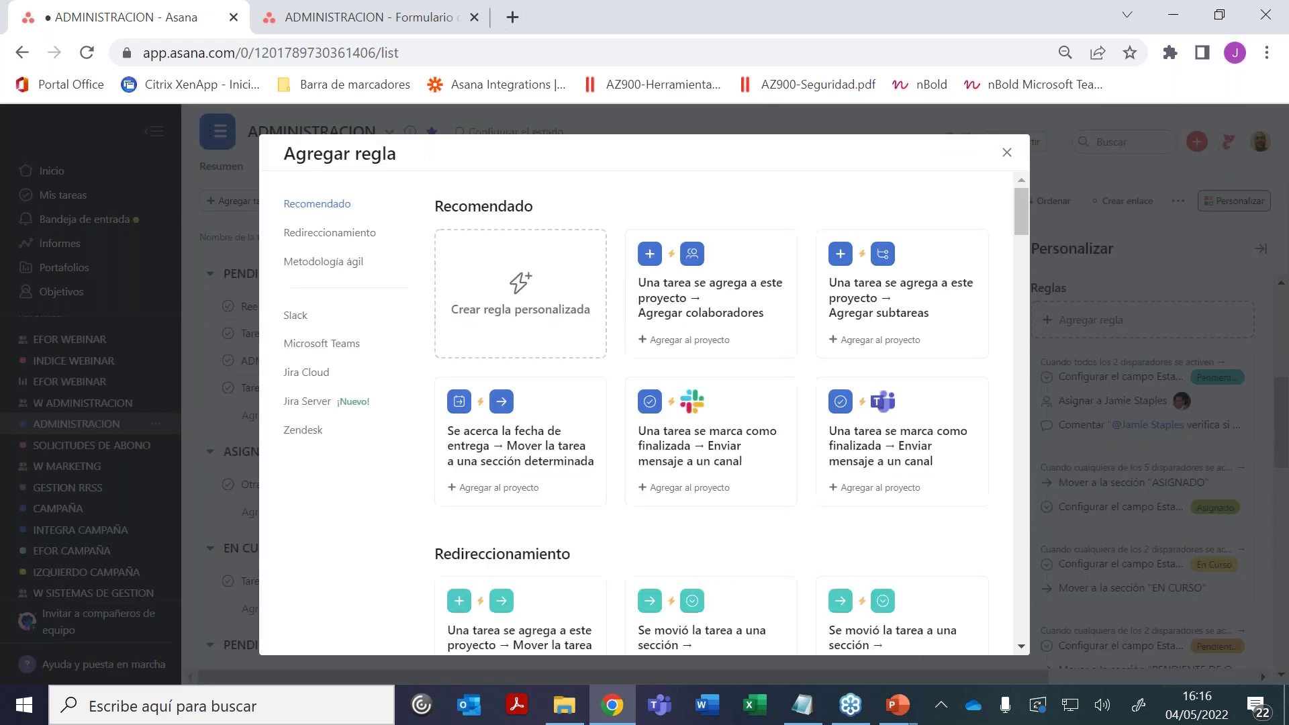
click(530, 314)
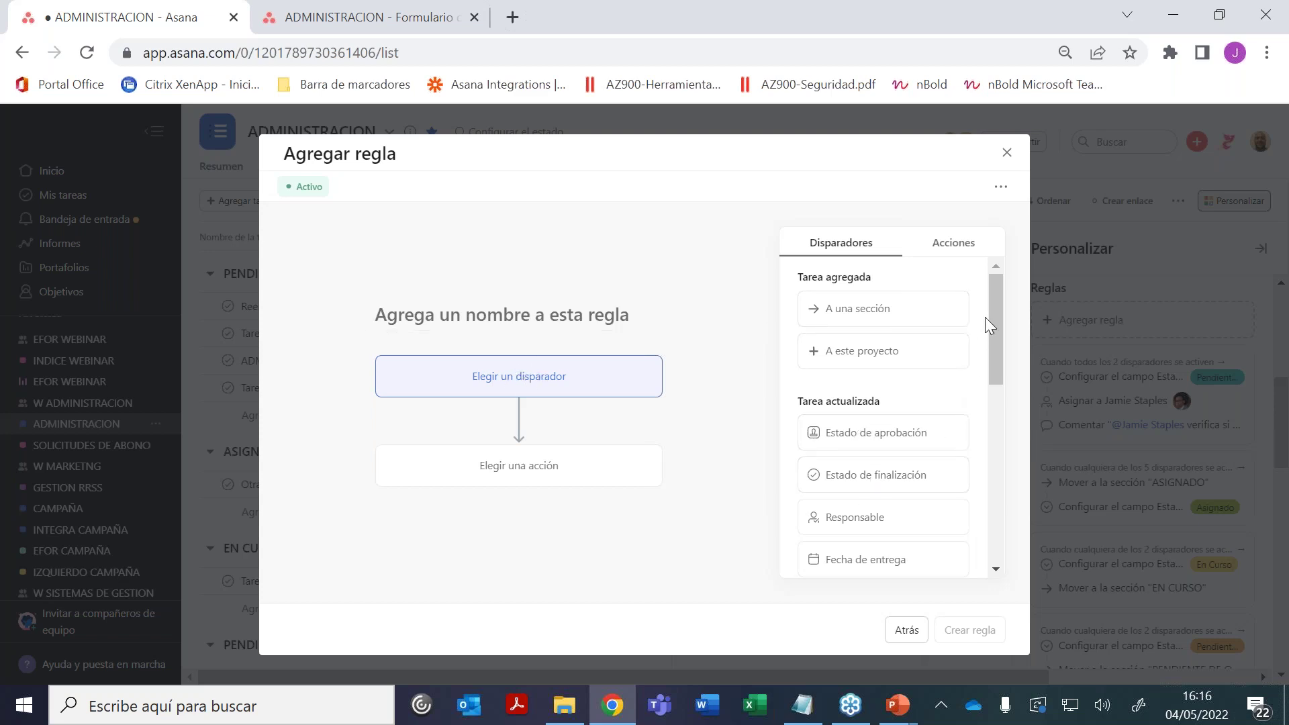
Make the rule trigger when Tipo solicitud changes to Abono Factura
drag(996, 311, 1002, 391)
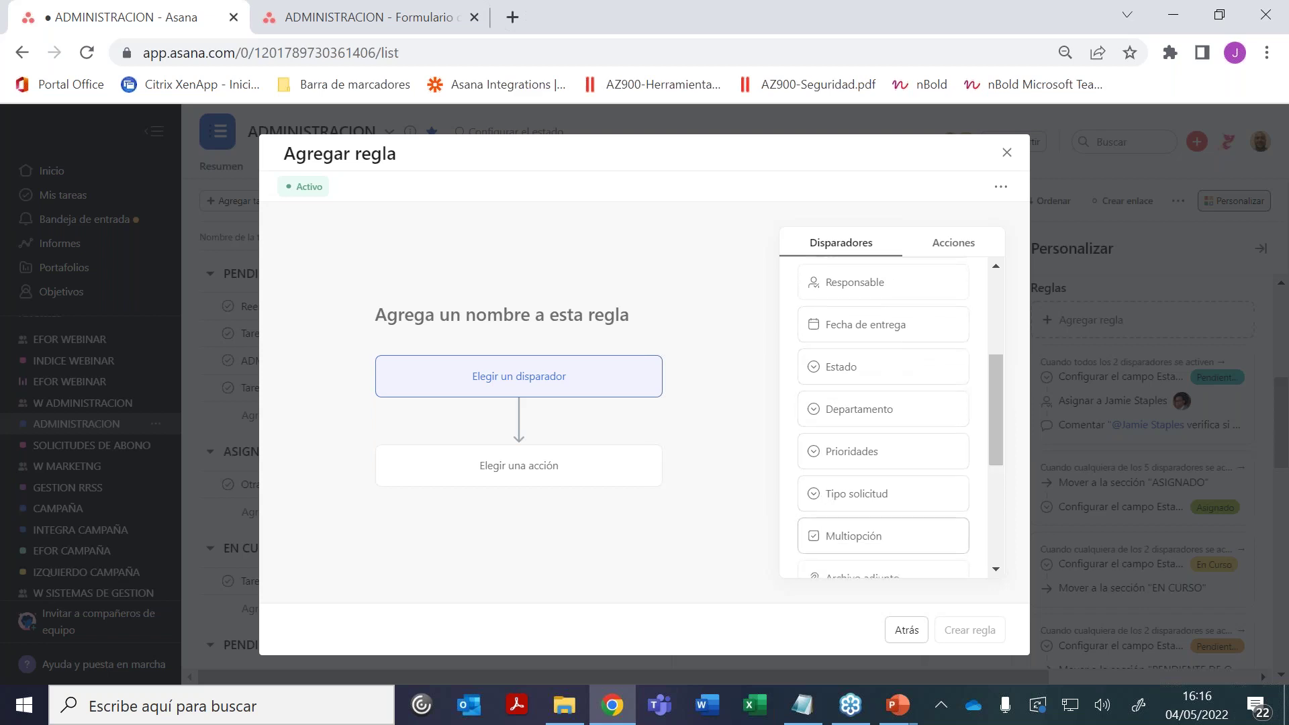
click(877, 495)
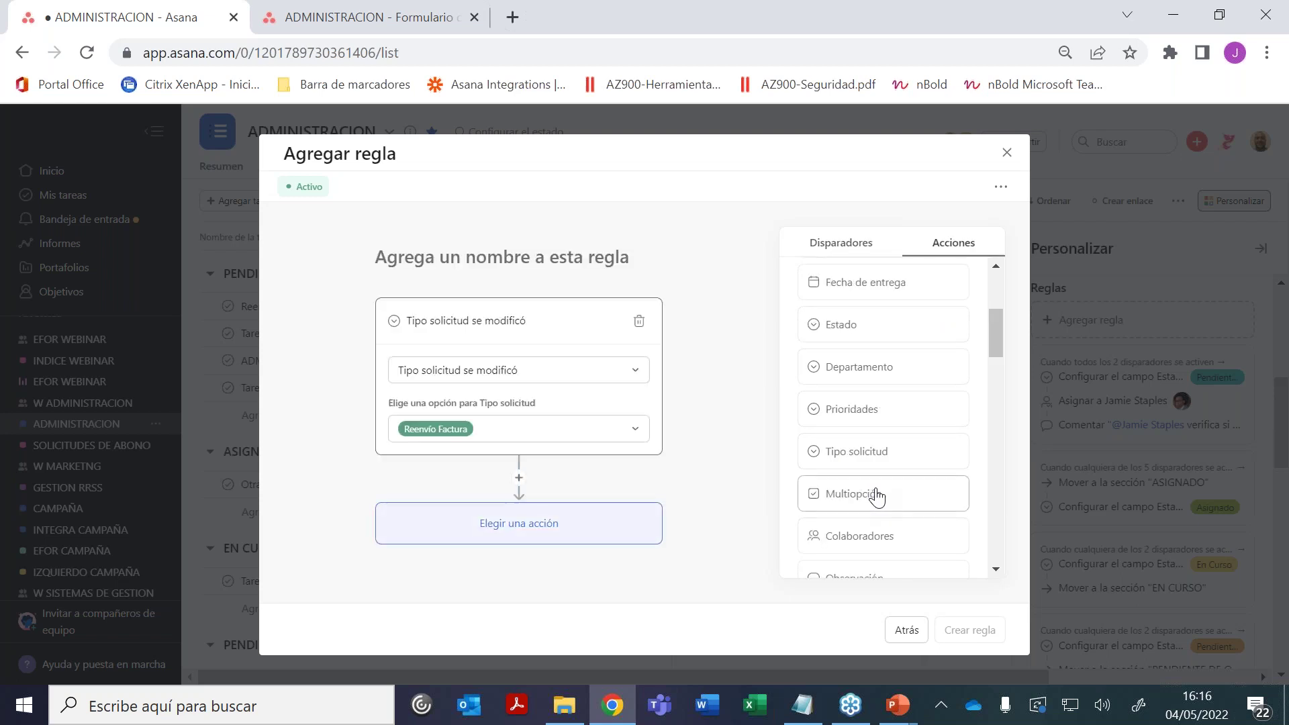
click(586, 429)
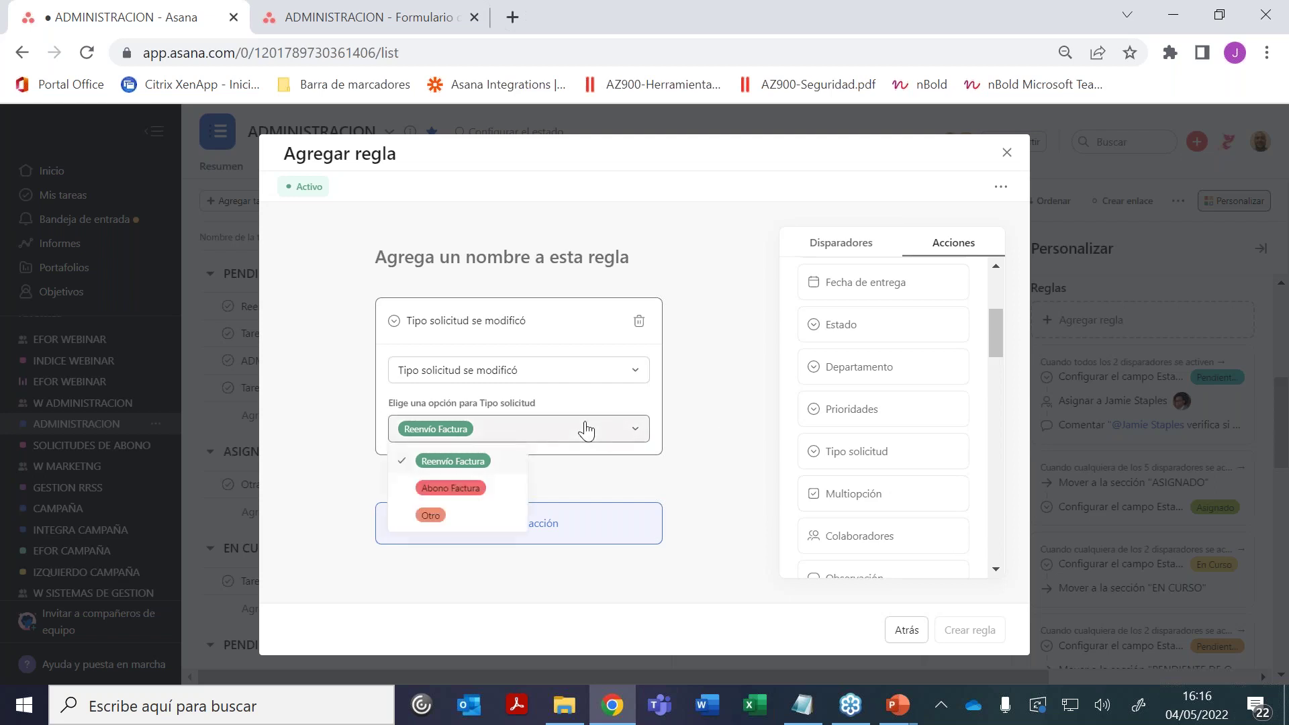
click(467, 487)
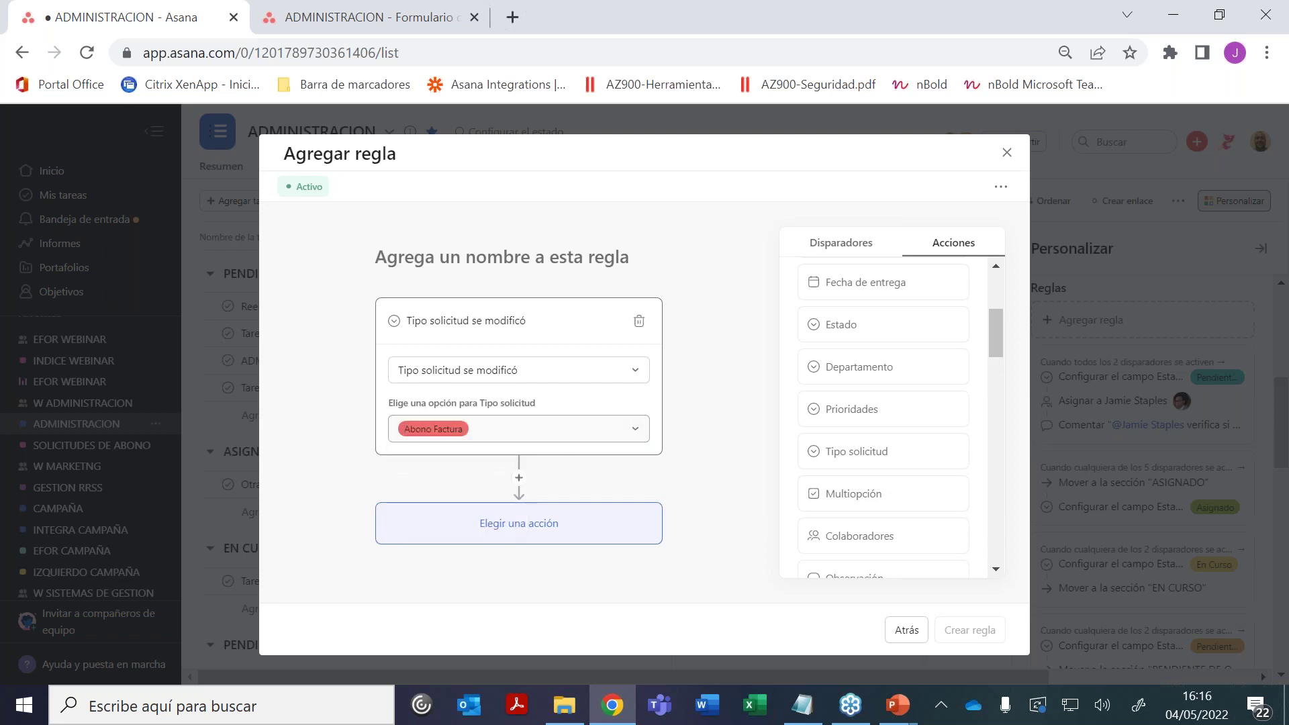
click(538, 541)
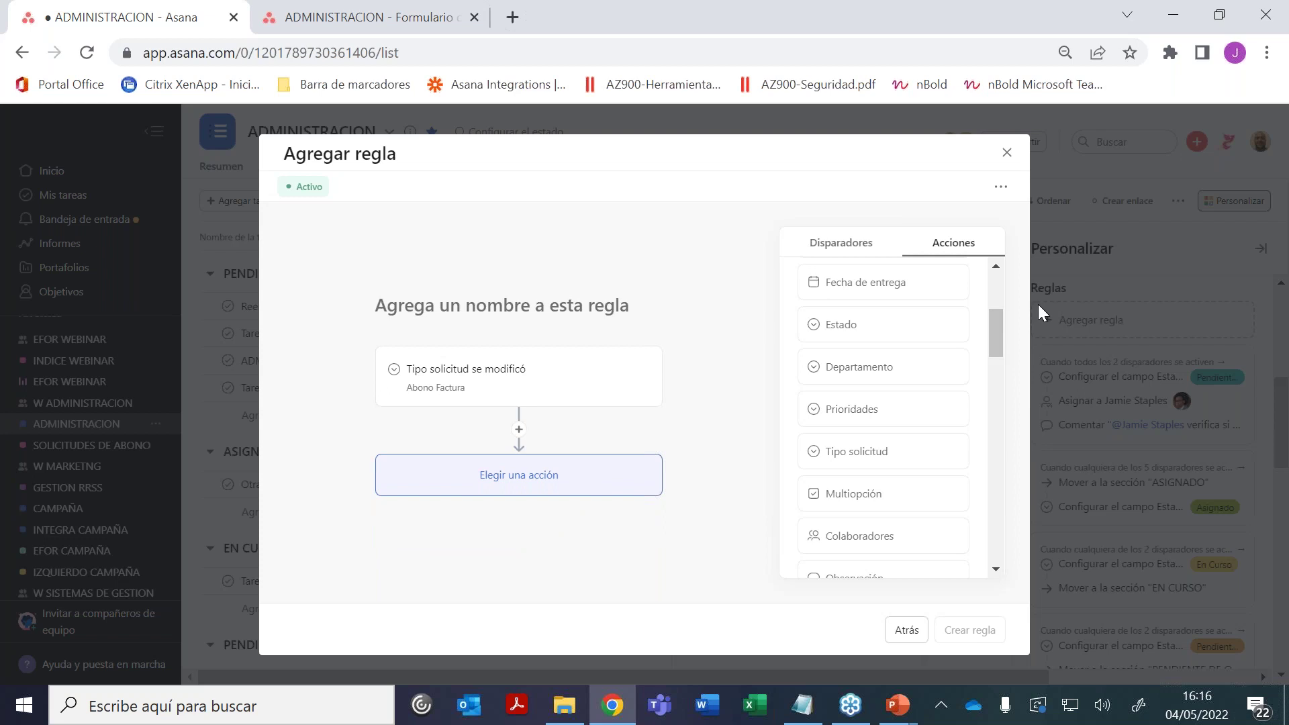
Try a rule action that adds the task to another project, and discard the rule without creating it
drag(994, 324, 993, 279)
click(857, 358)
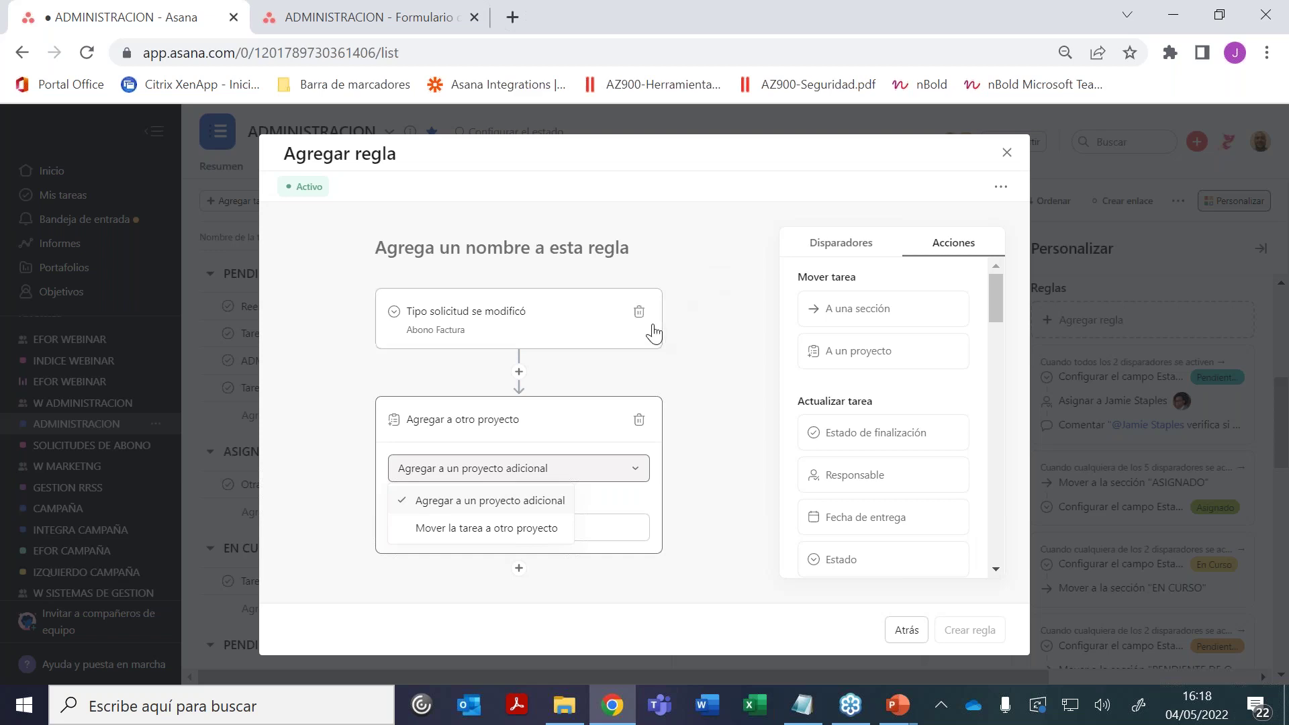
click(1006, 153)
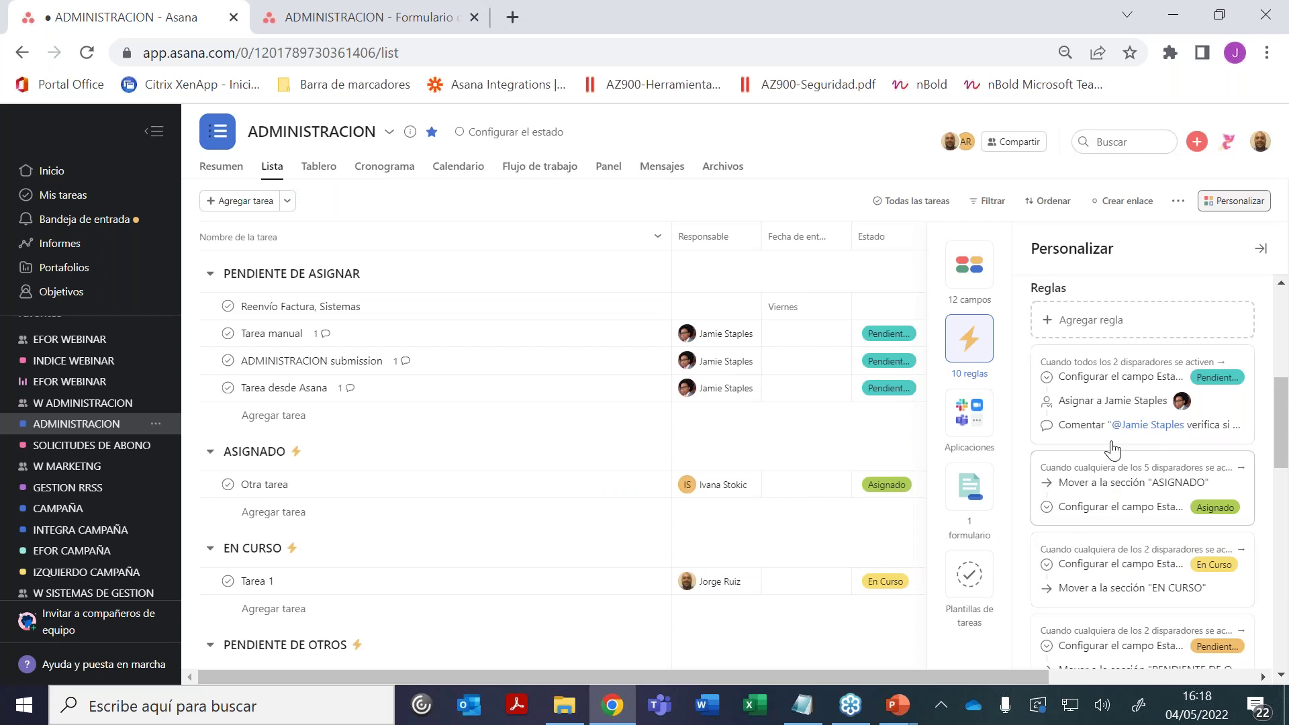
Look through the ADMINISTRACION project's existing rules and close the customization settings
scroll(1282, 423, down, 1)
scroll(1282, 423, down, 3)
scroll(1275, 376, up, 2)
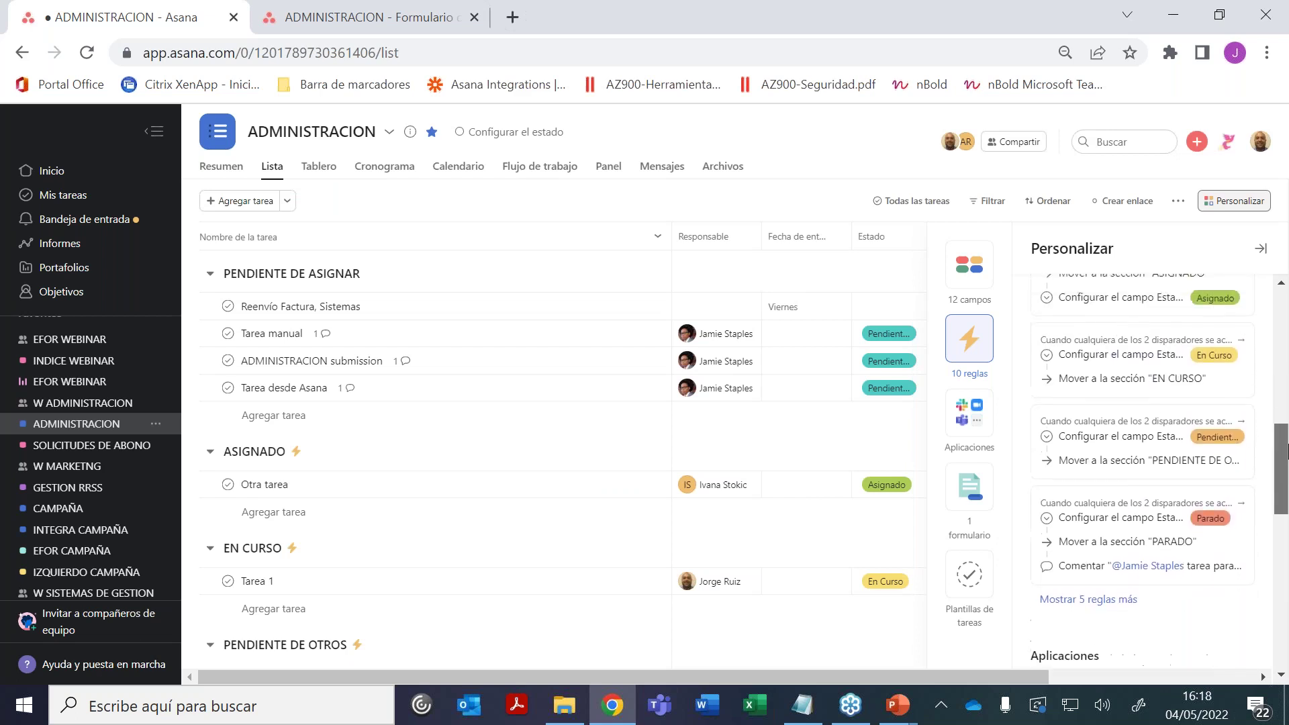
click(1261, 208)
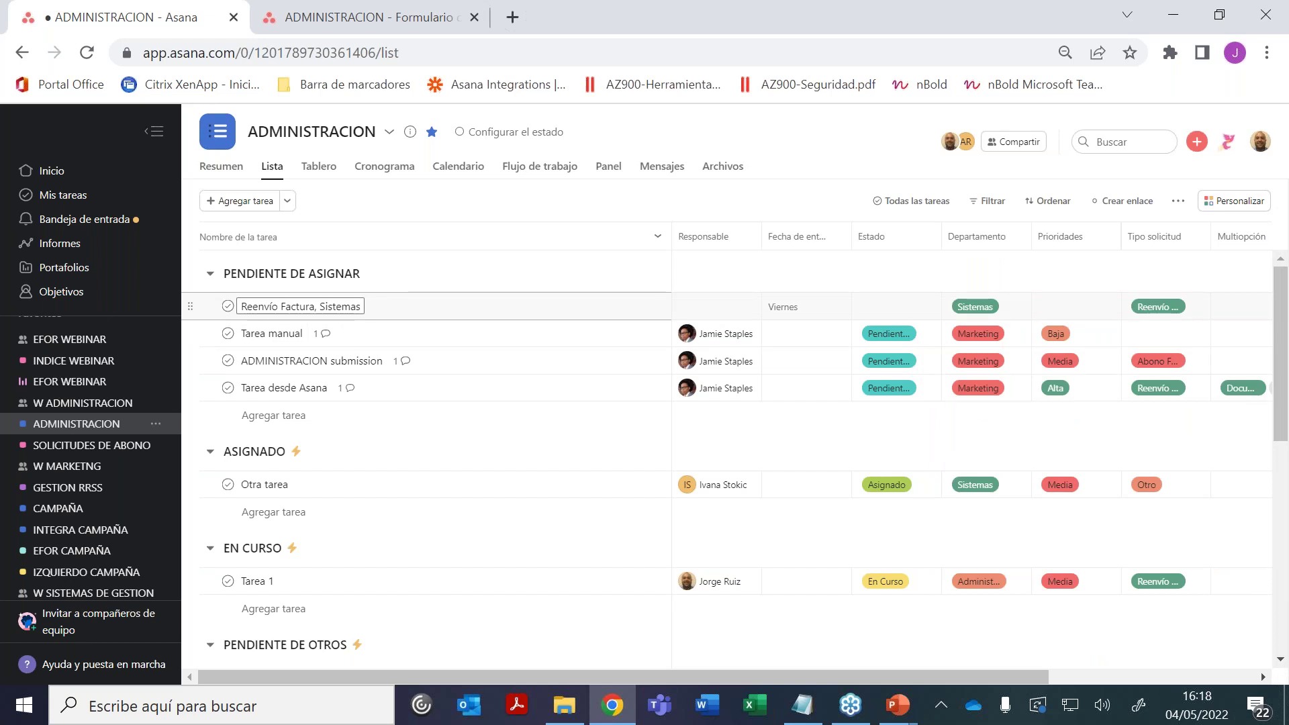
Start a new custom field in the ADMINISTRACION project and review the available field types
drag(827, 678, 952, 679)
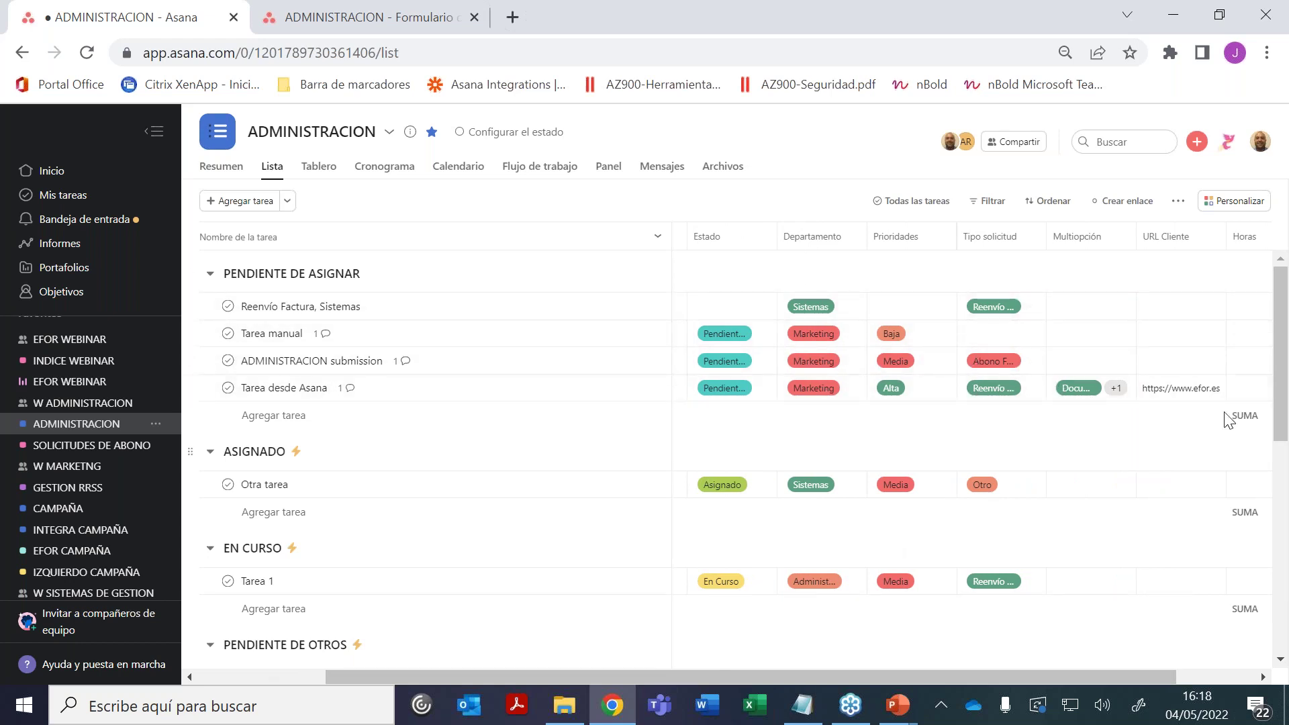
click(1262, 208)
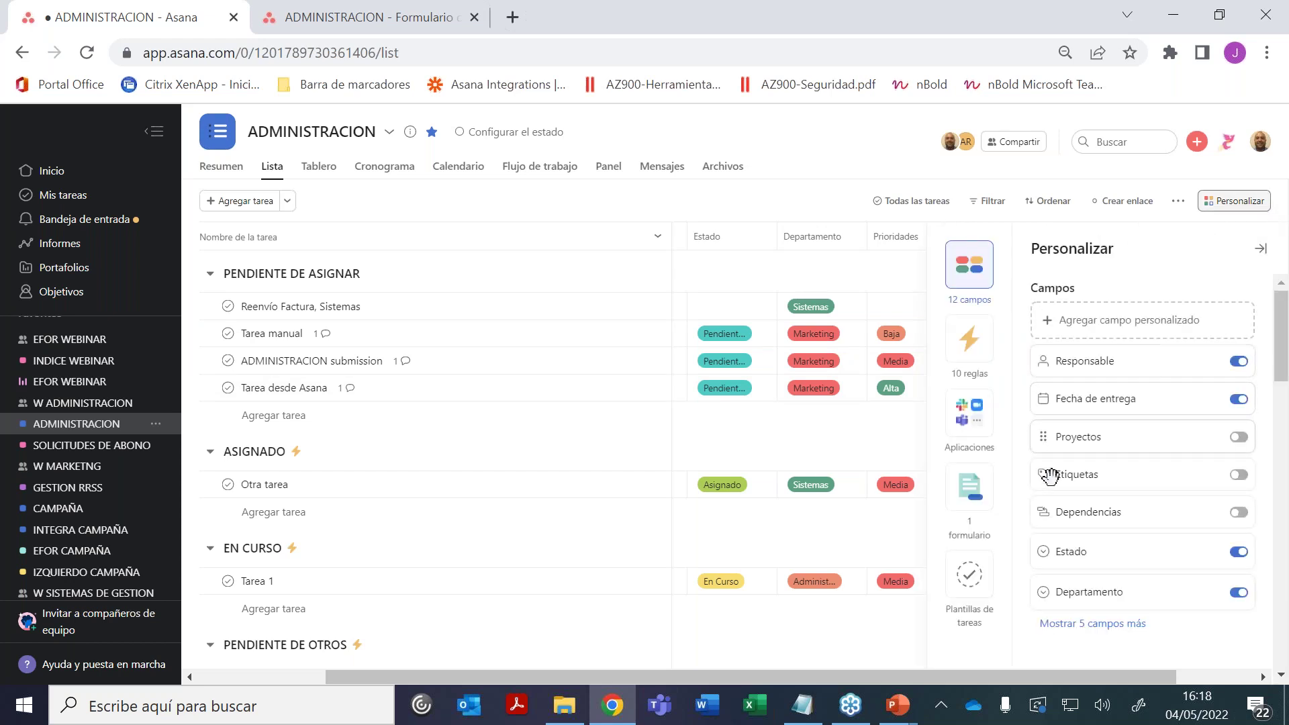
click(1134, 321)
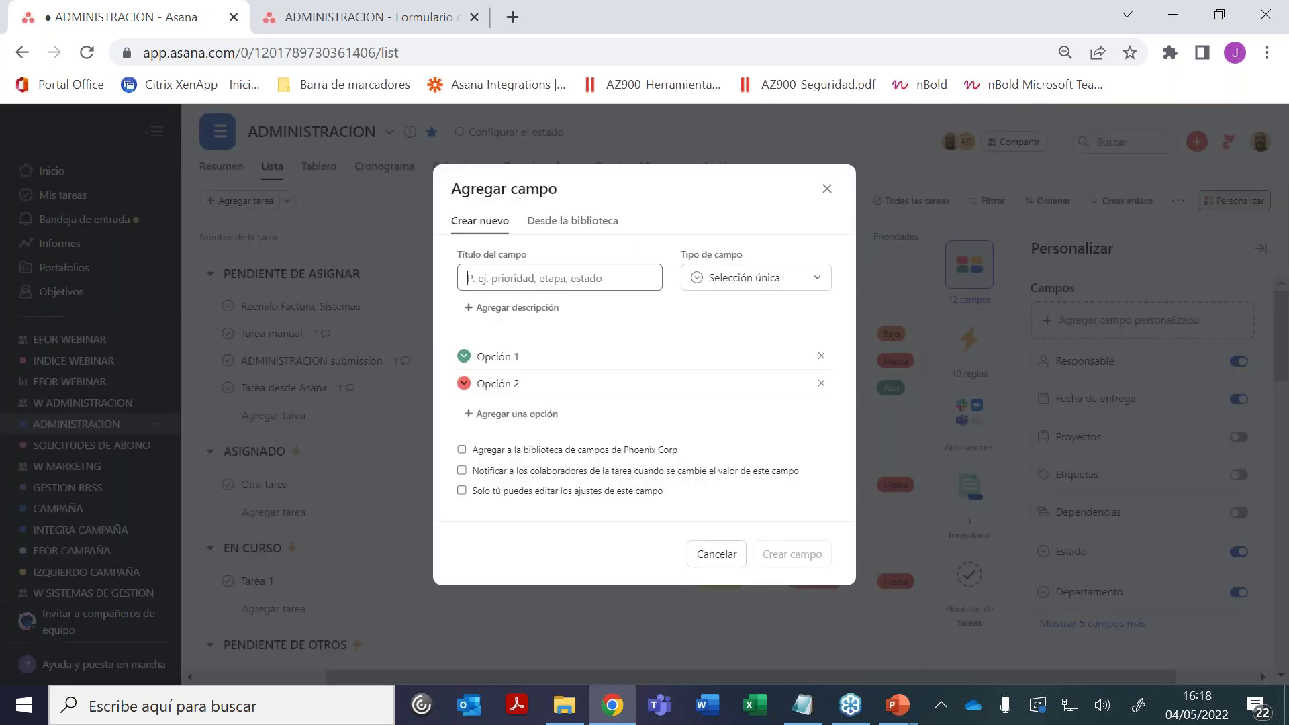
click(763, 287)
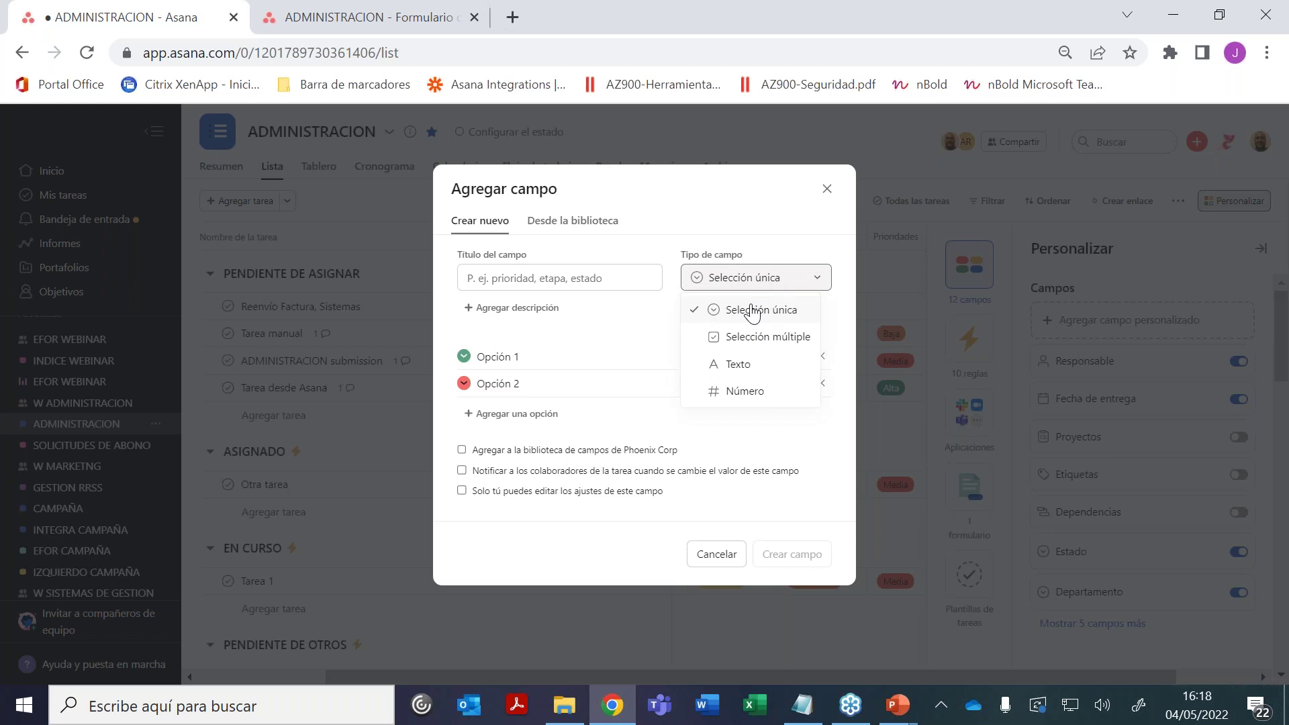
Add four unnamed options below Opción 2 in the new Selección única field
click(520, 356)
click(527, 384)
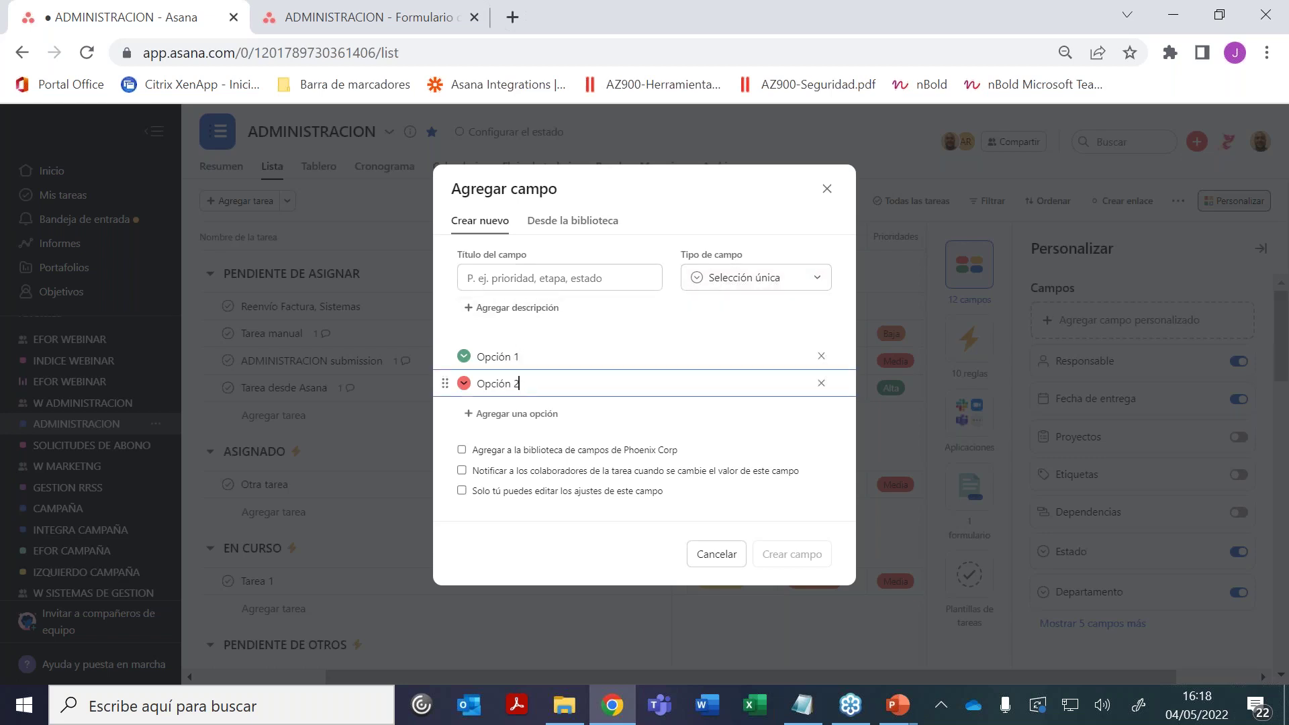
key(Return)
key(Return)
key(Return)
key(Return)
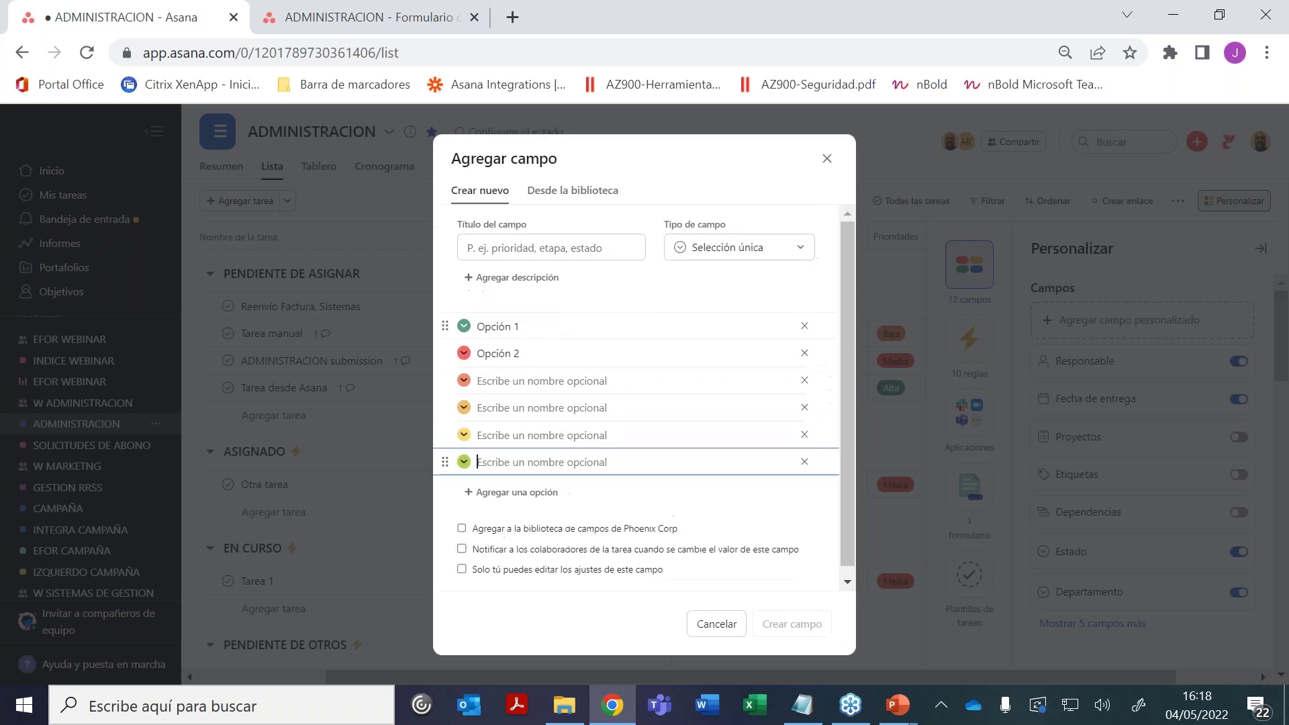
Try the new field's type as Selección múltiple and Texto, and settle on Número
click(727, 253)
click(703, 309)
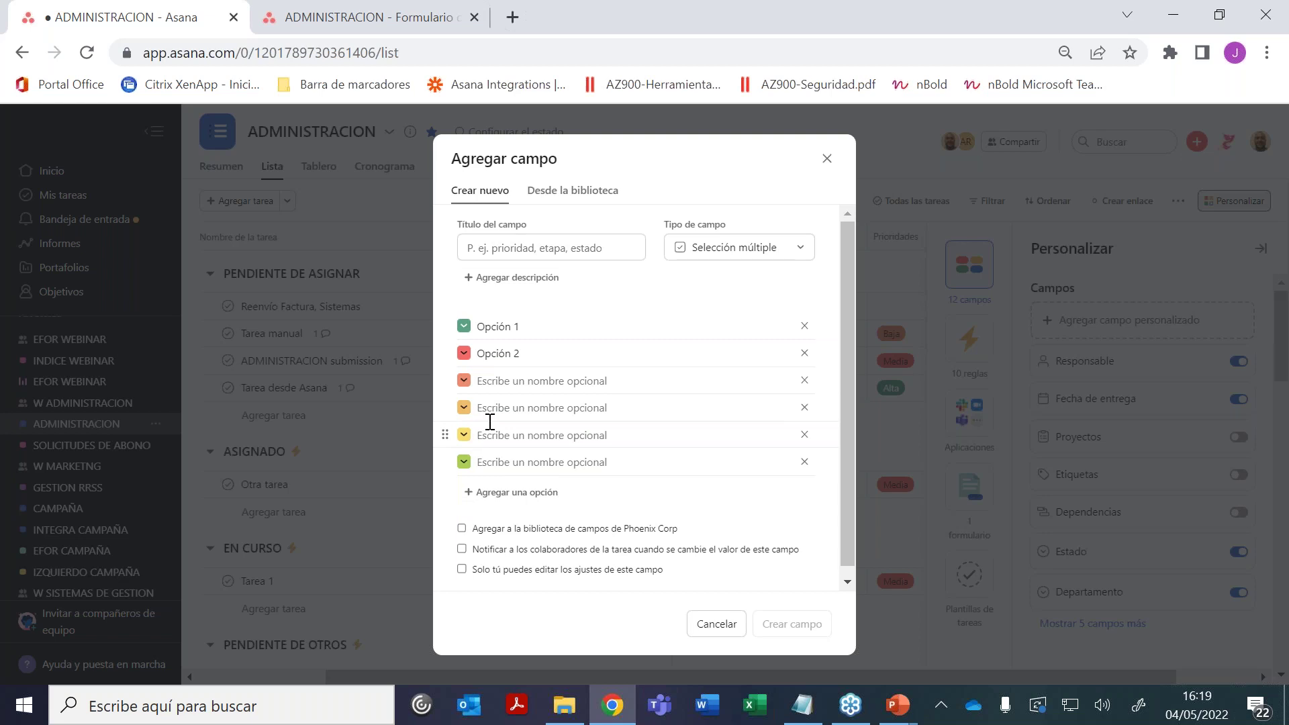
click(765, 247)
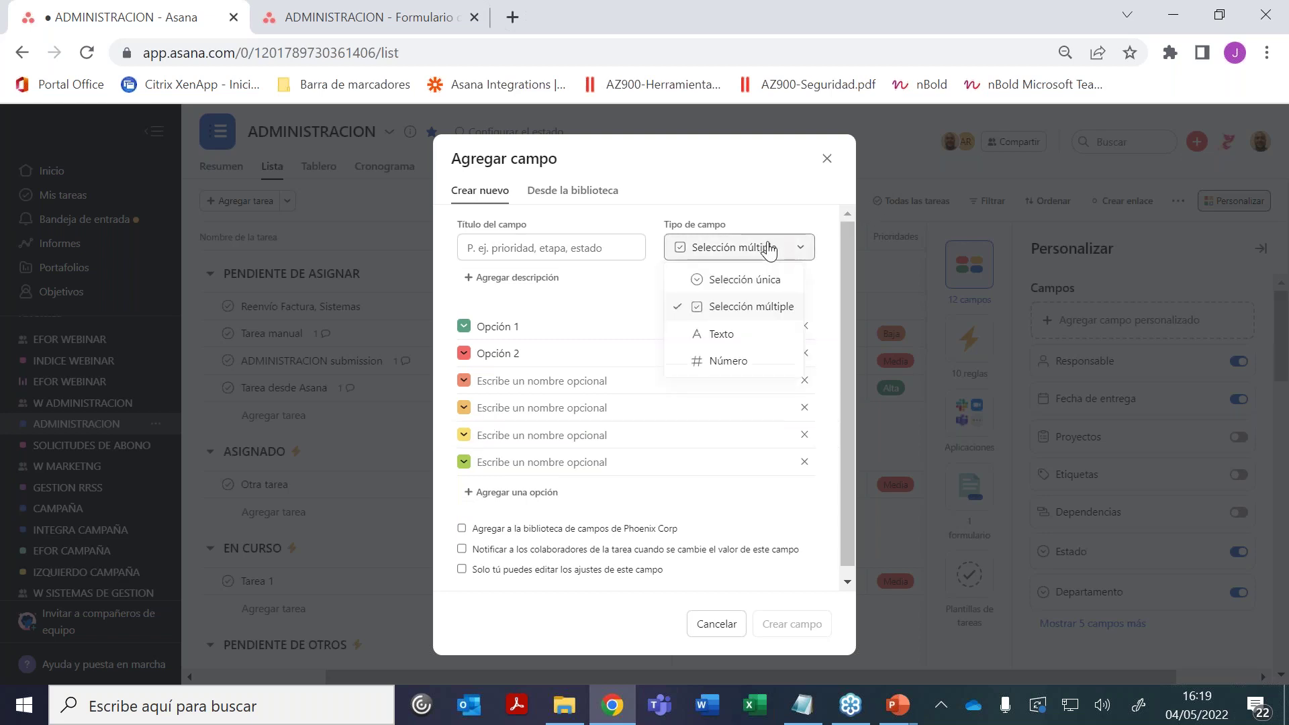
click(716, 334)
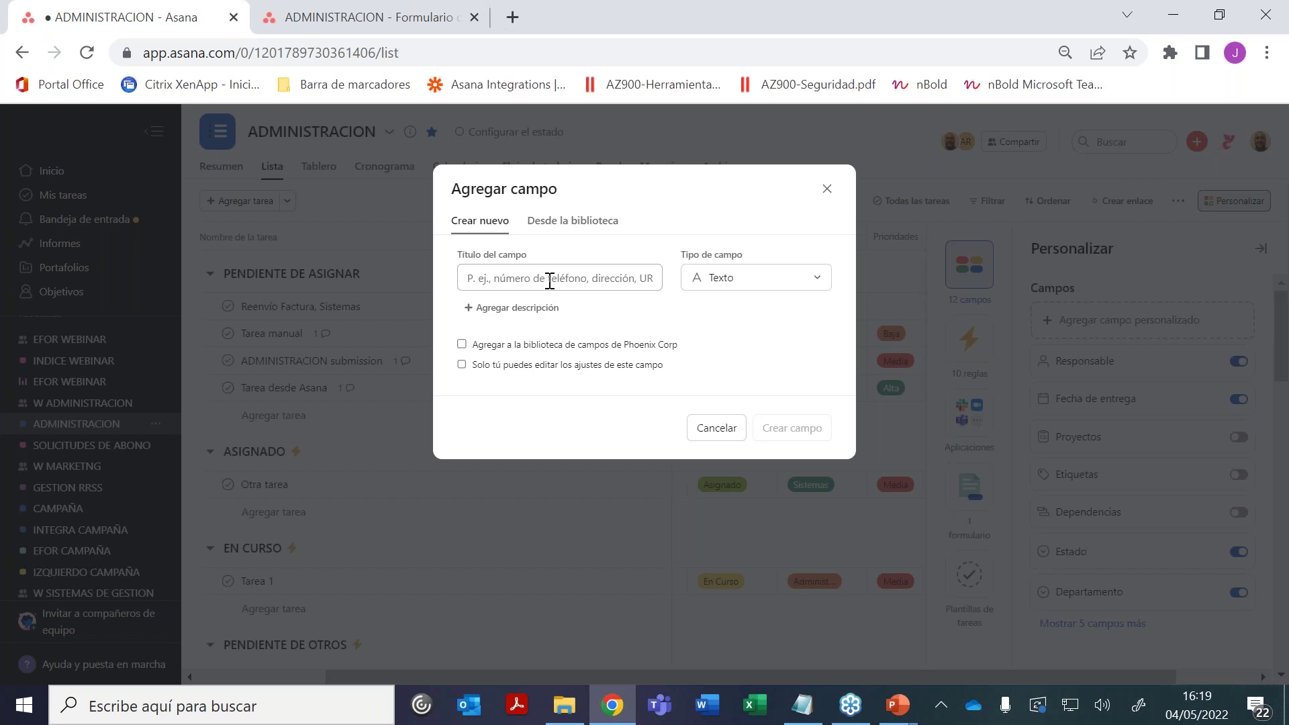
click(724, 287)
click(745, 393)
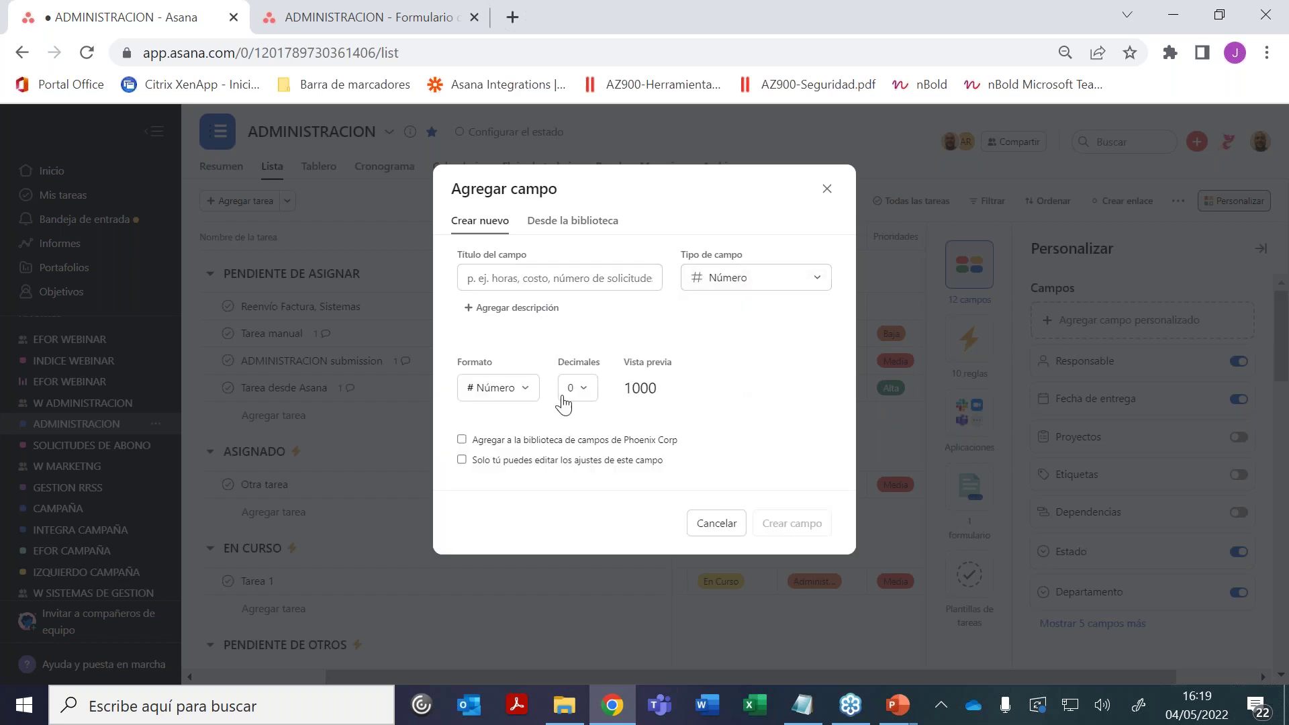
Give the new number field a custom label format with the text "hor"
click(522, 389)
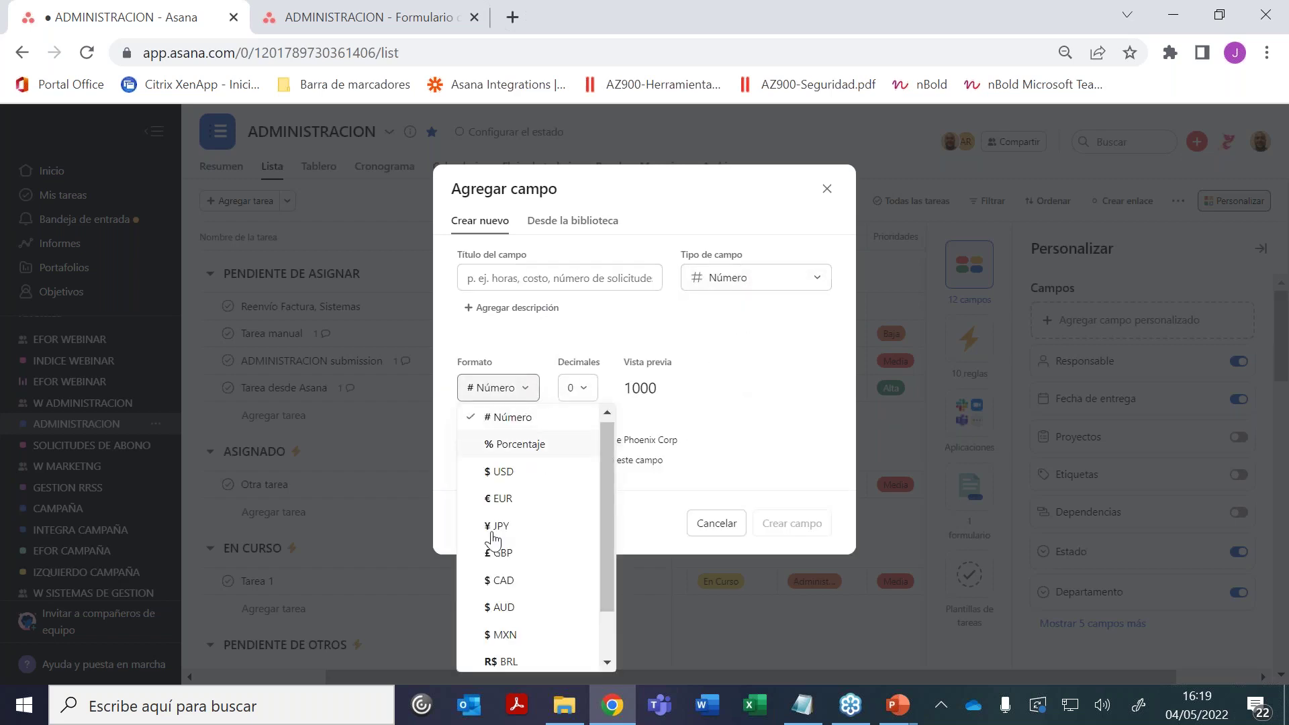
drag(610, 440, 615, 533)
click(533, 631)
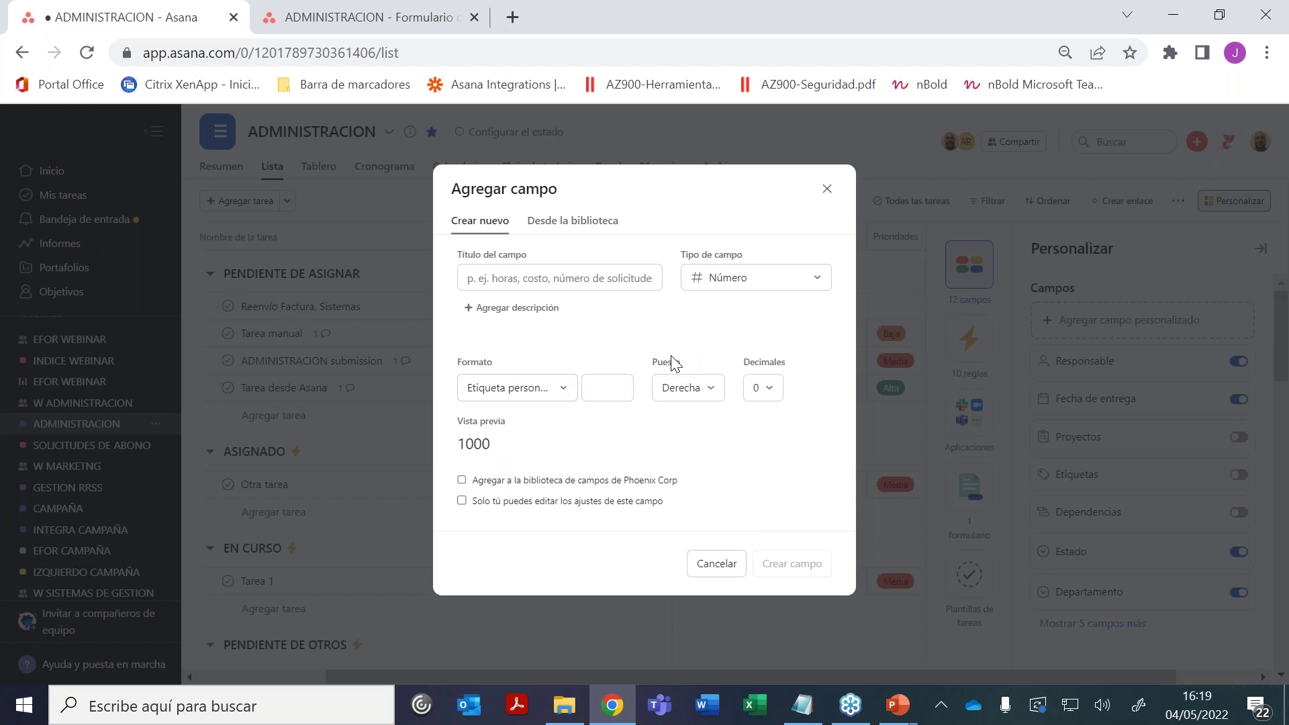
click(603, 395)
text(hor)
key(Home)
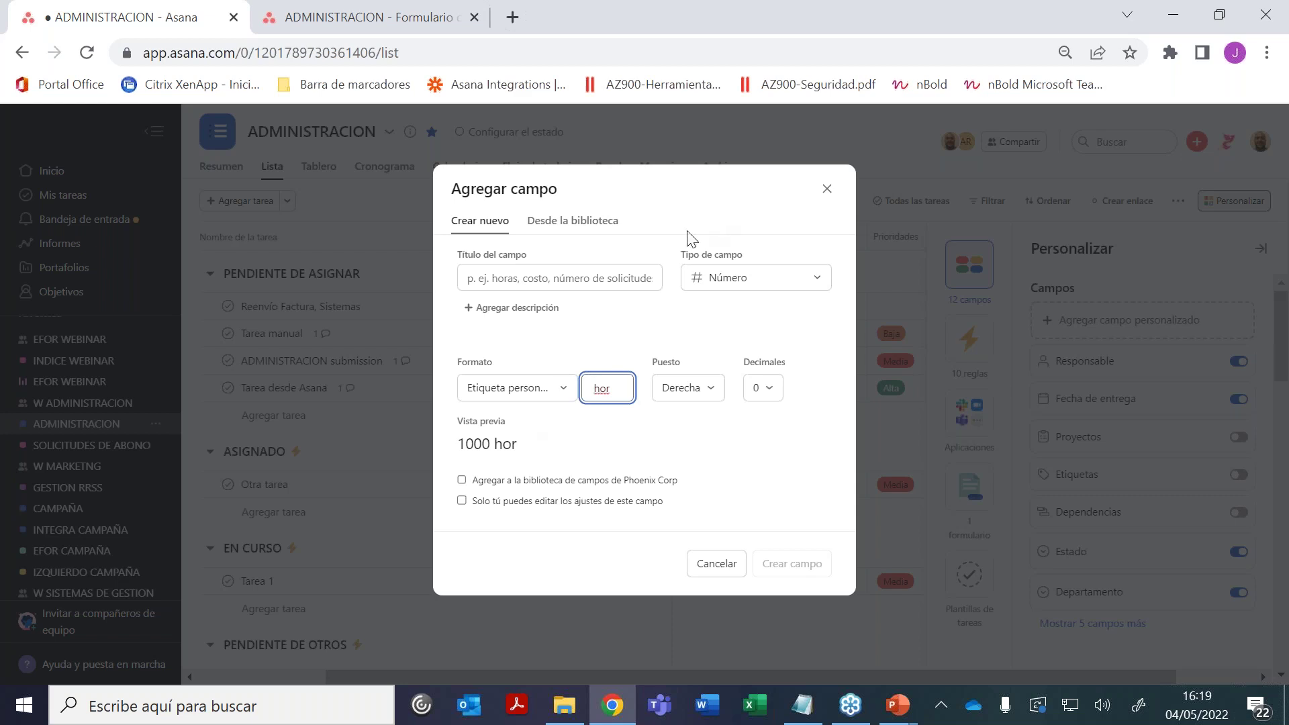
Highlight the label in the format preview, discard the new field without saving, and close the customization settings
double_click(504, 444)
click(502, 445)
double_click(503, 442)
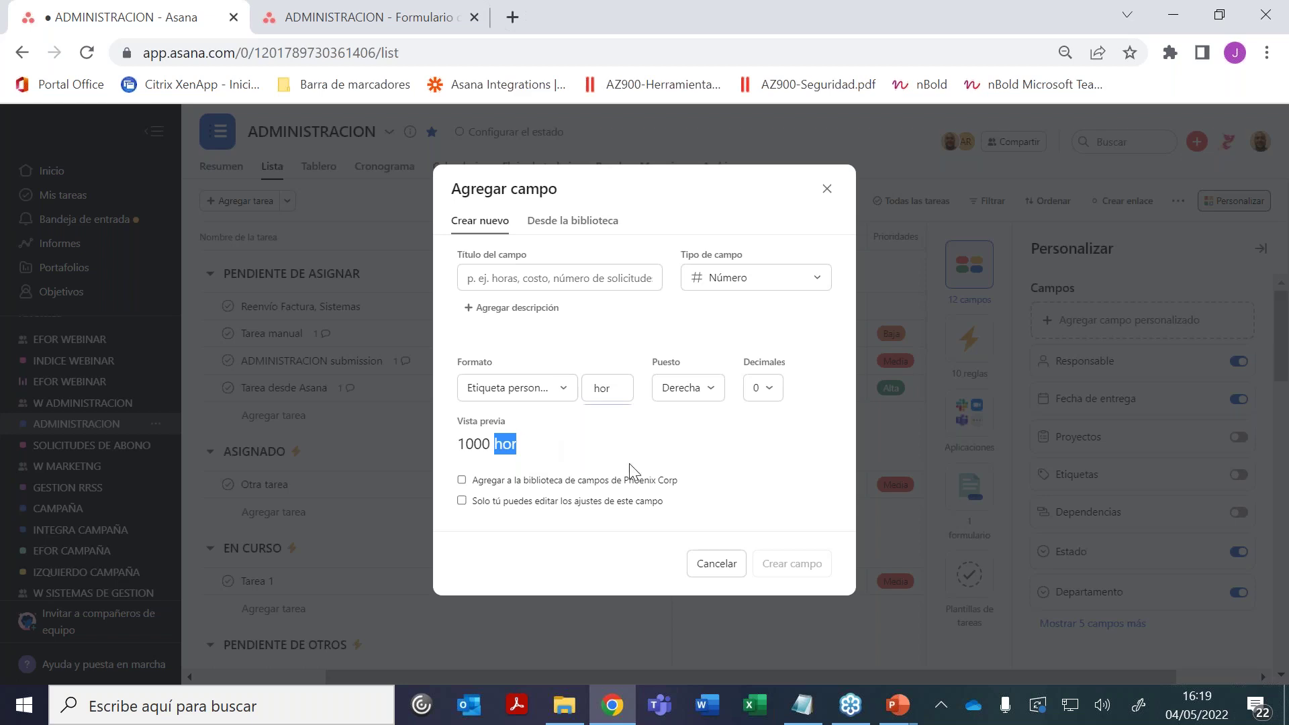
click(703, 567)
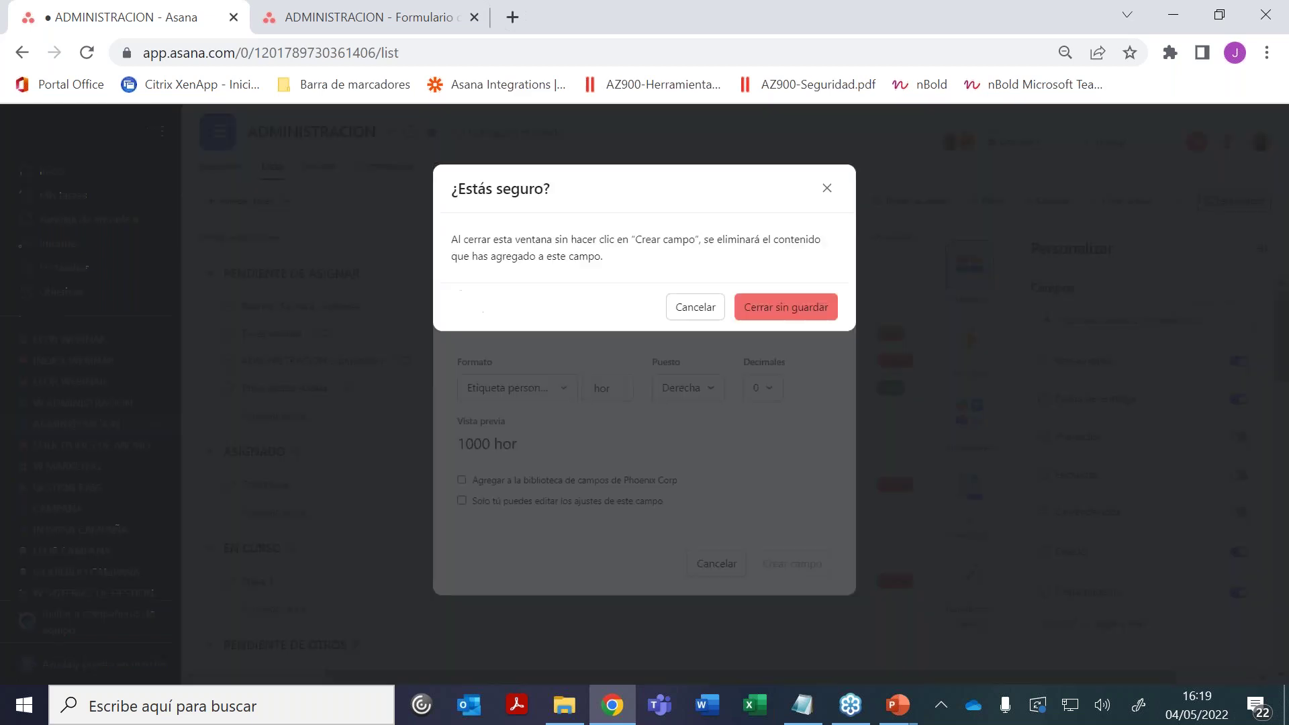
click(789, 320)
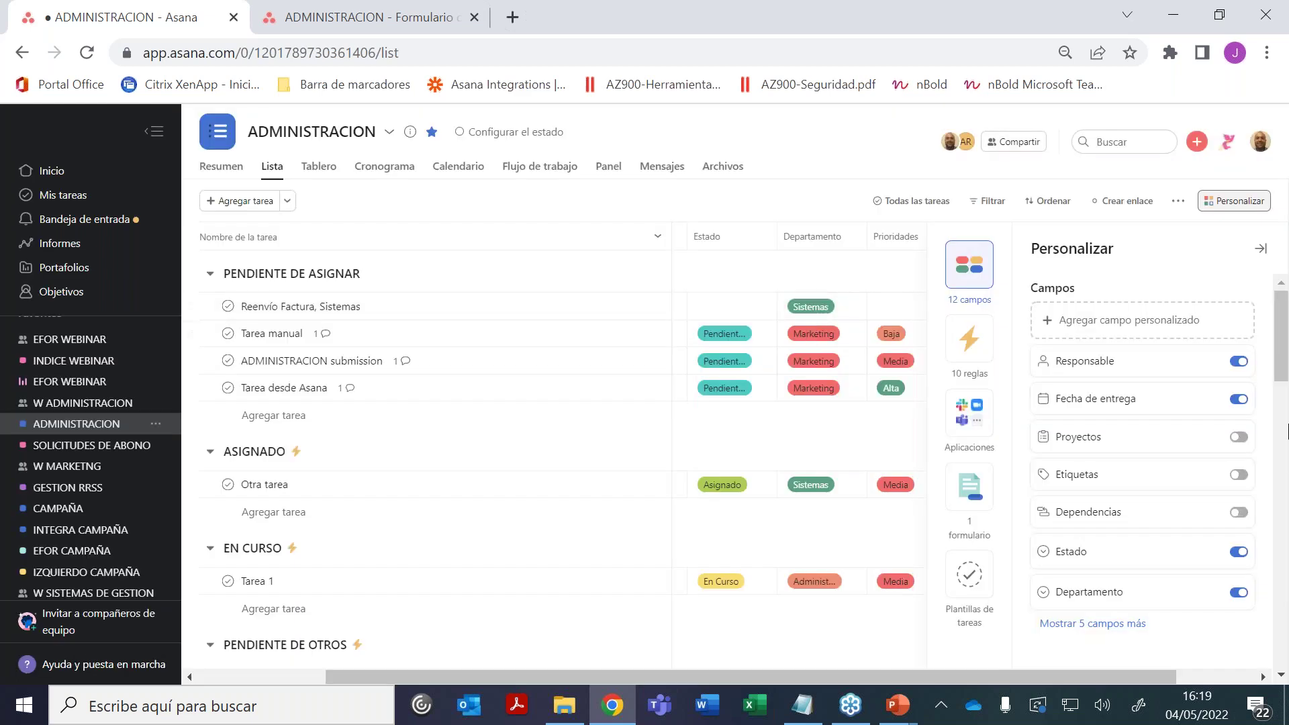
click(1259, 248)
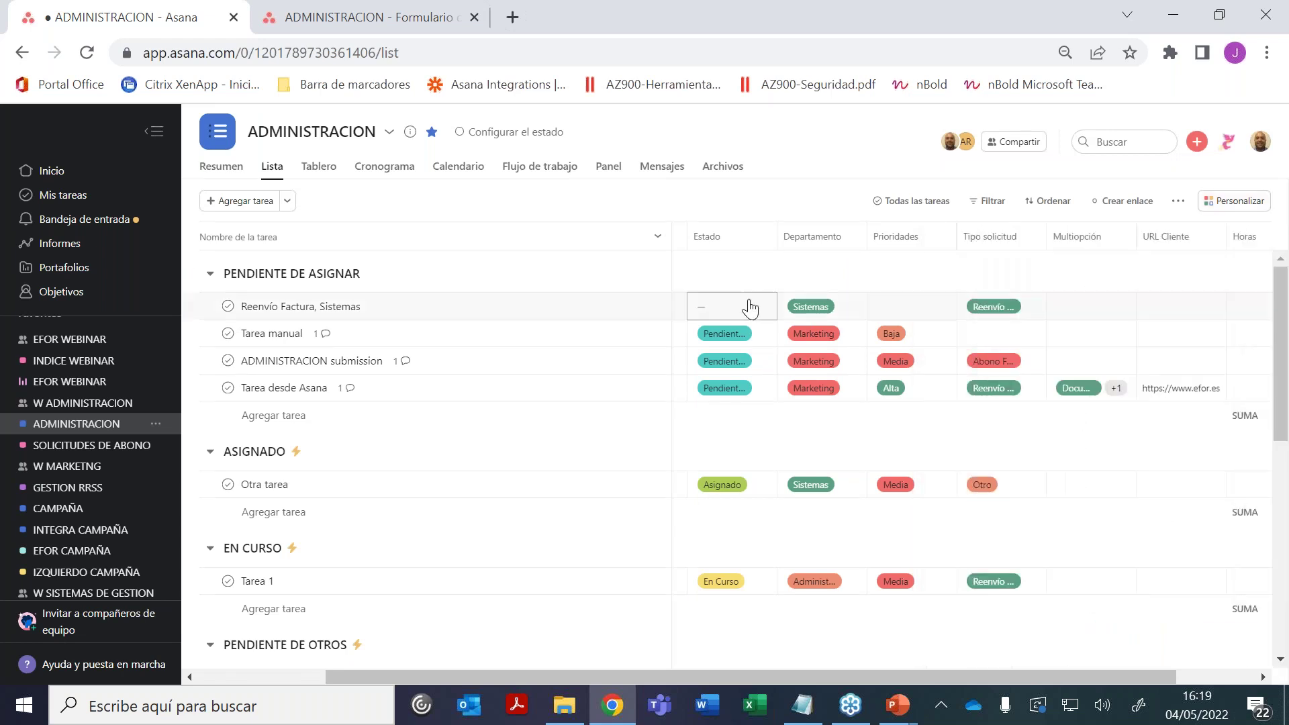
Review the Tipo solicitud and Multiopción choices for the "Reenvío Factura, Sistemas" task without changing them
click(1001, 313)
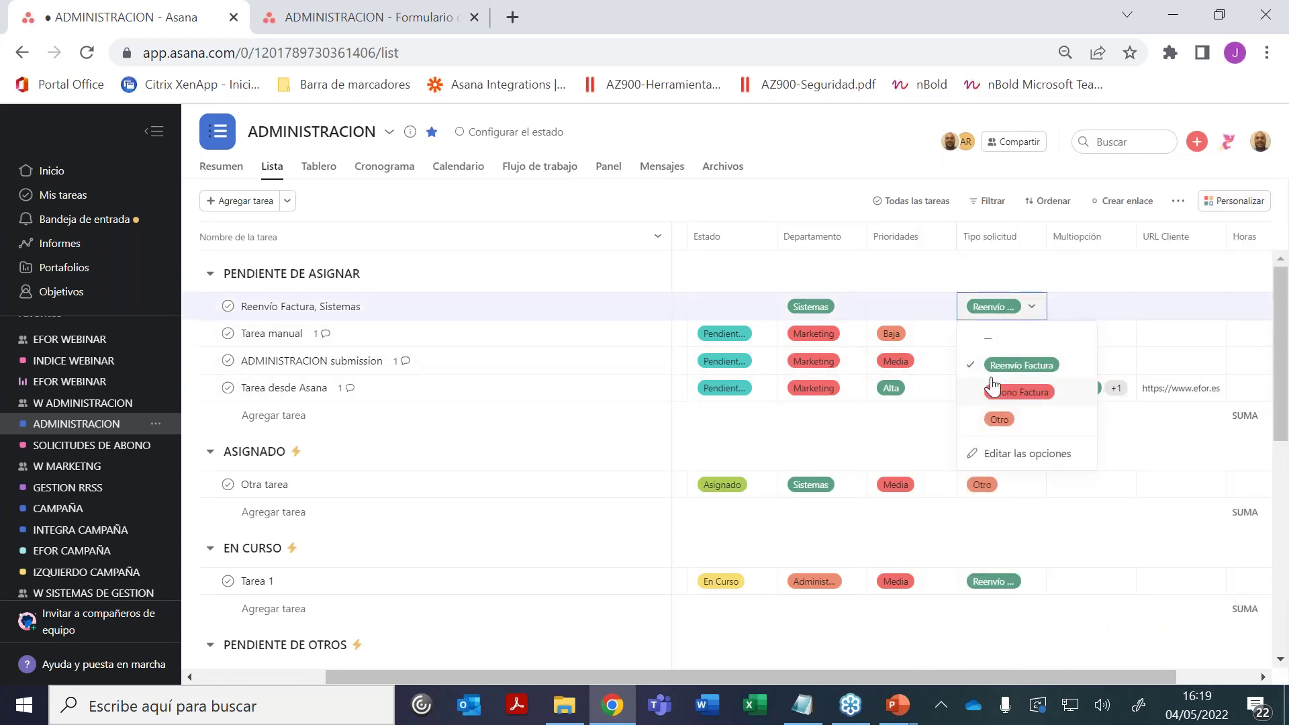
click(1008, 310)
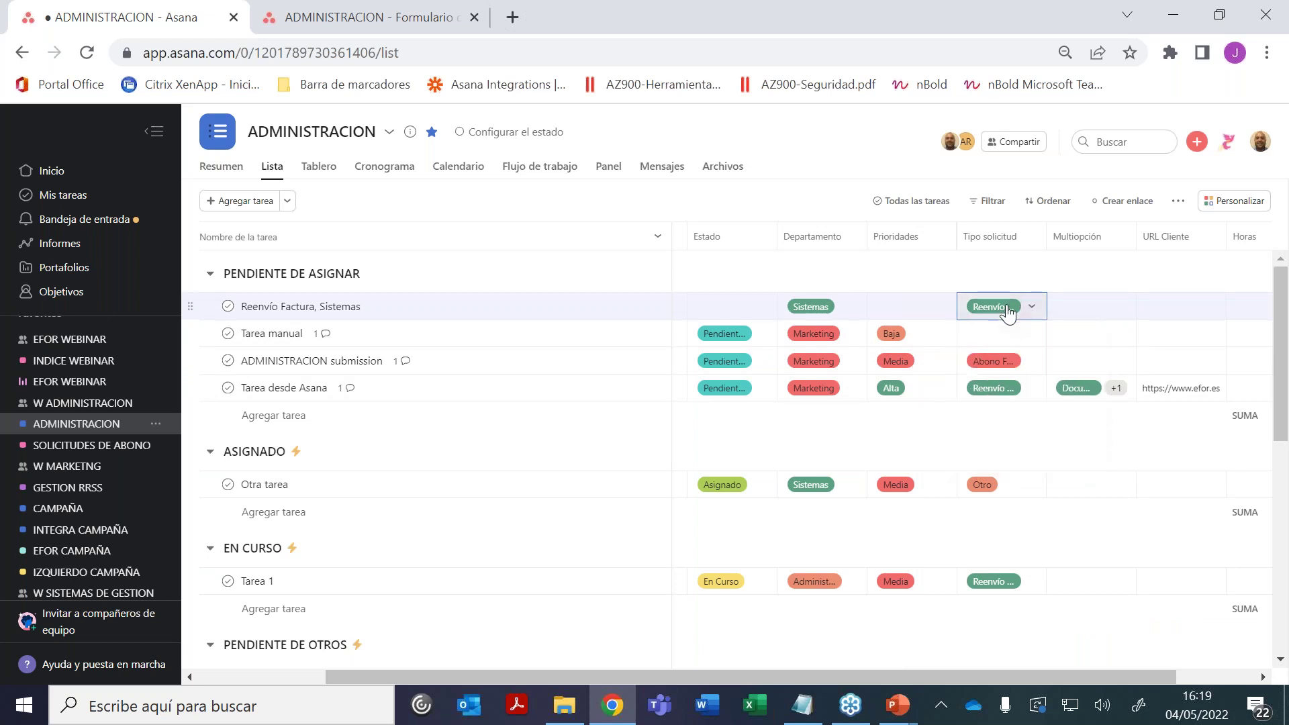
click(1088, 307)
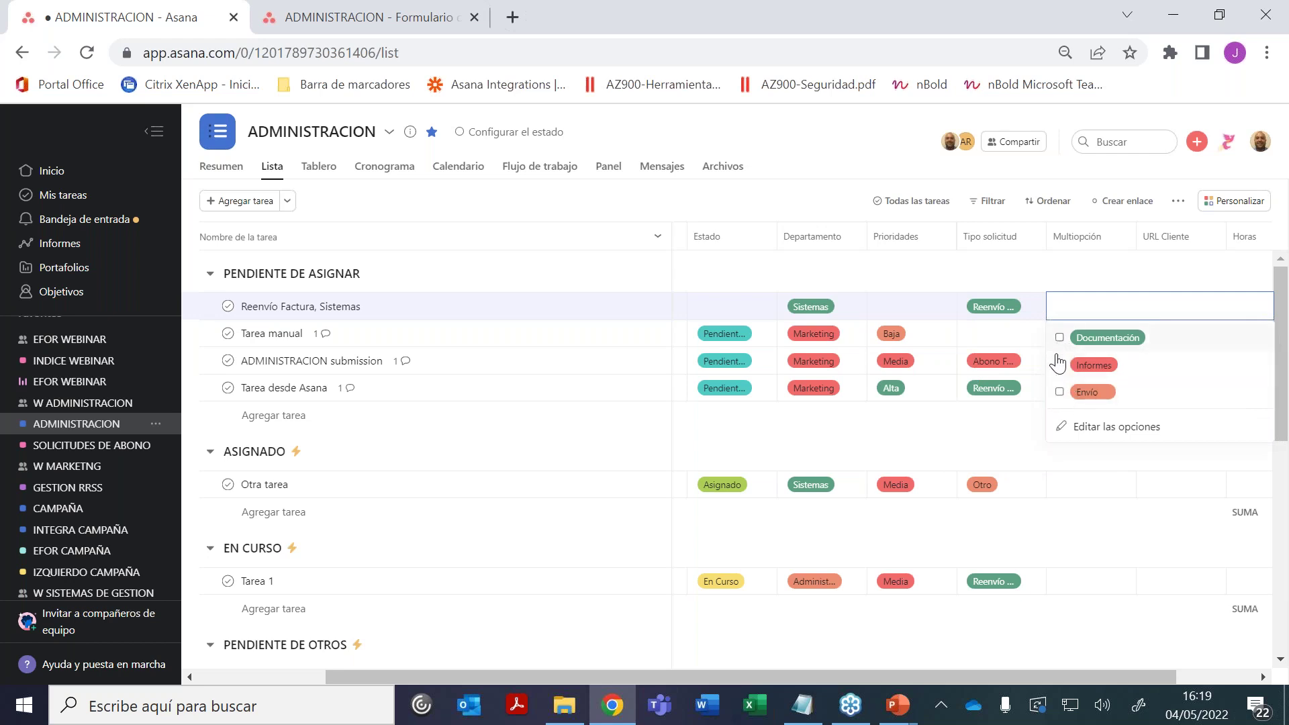
click(1163, 278)
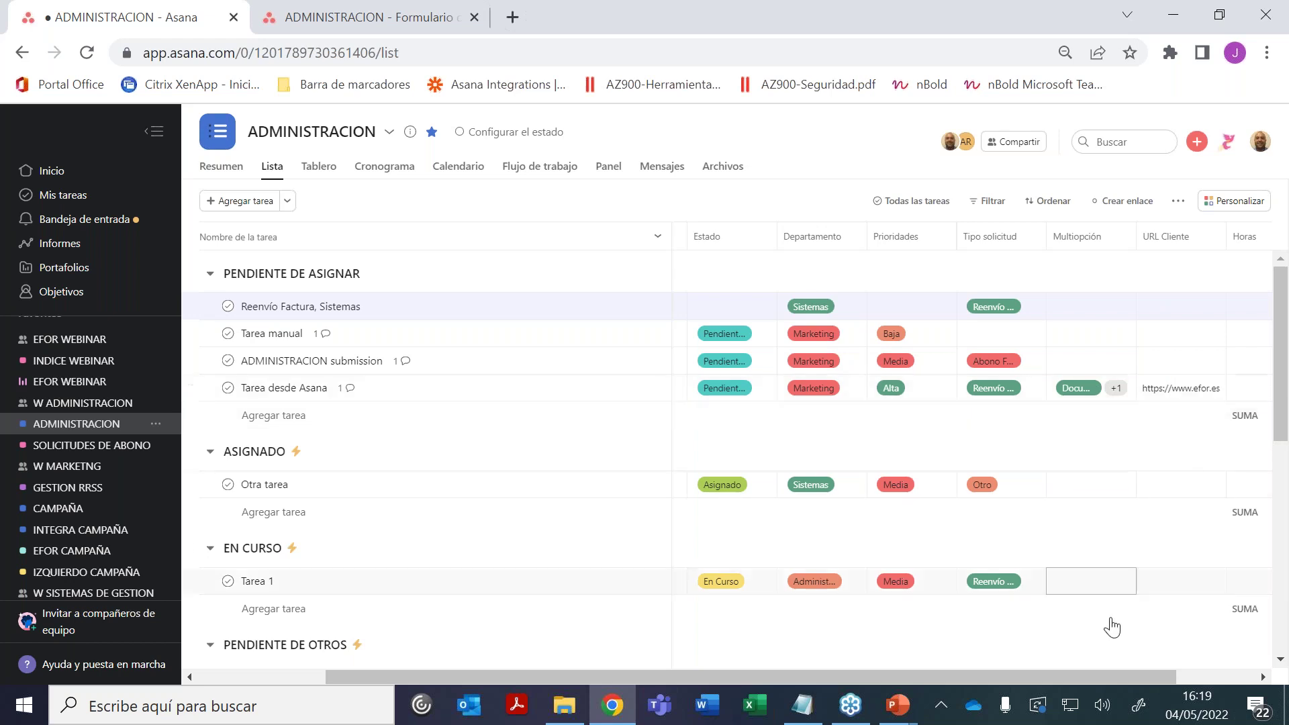
Open the URL Cliente link of "Tarea desde Asana" and return to the ADMINISTRACION project
drag(1077, 675, 1174, 668)
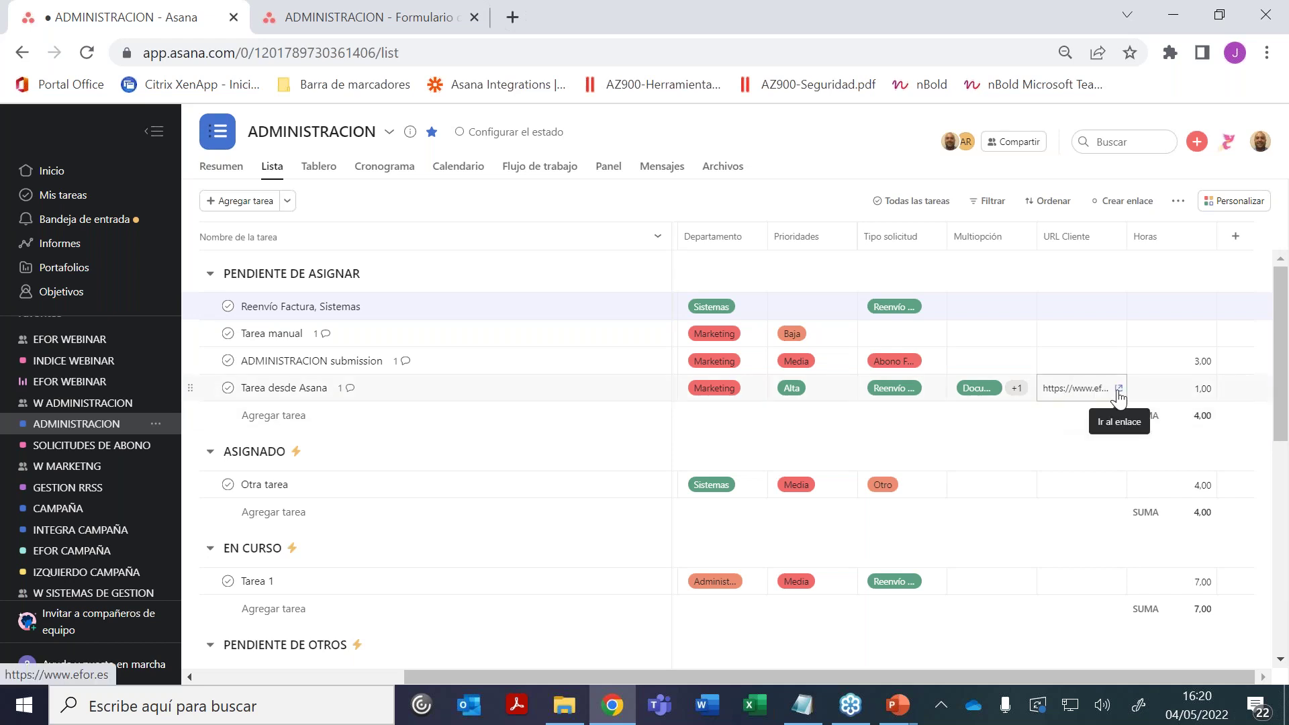
click(1118, 389)
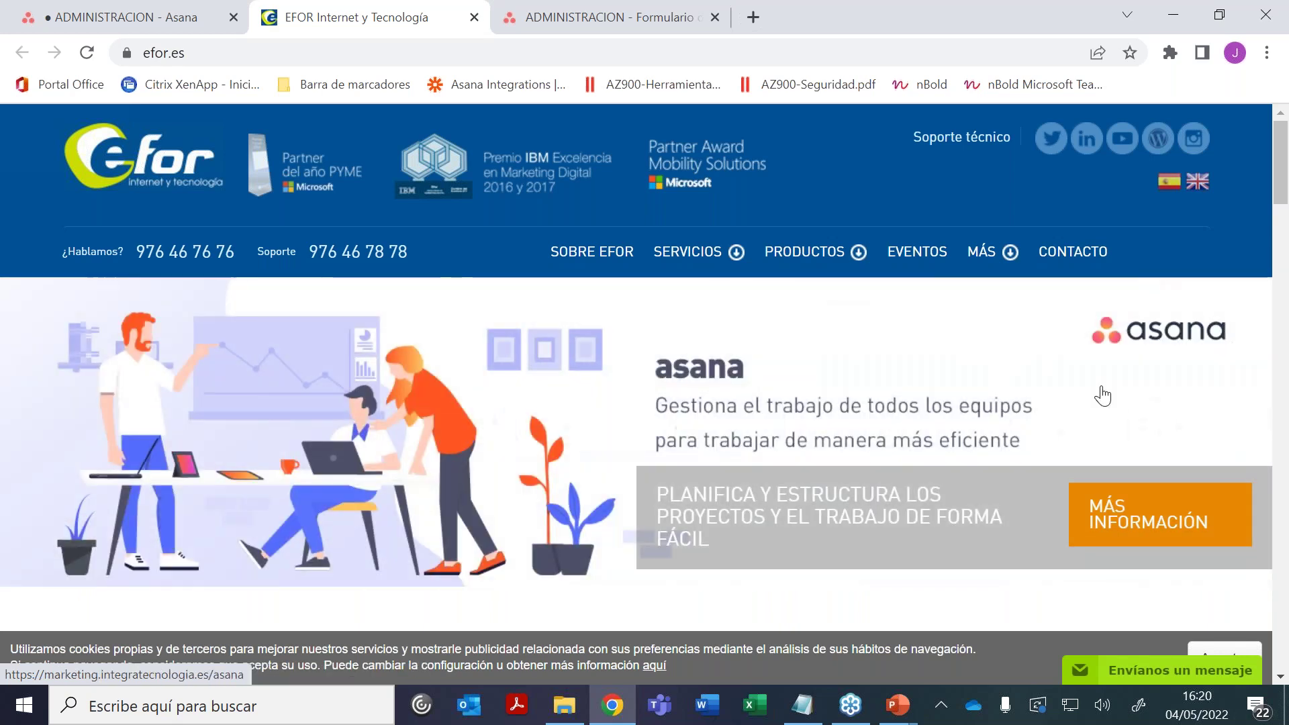
click(99, 22)
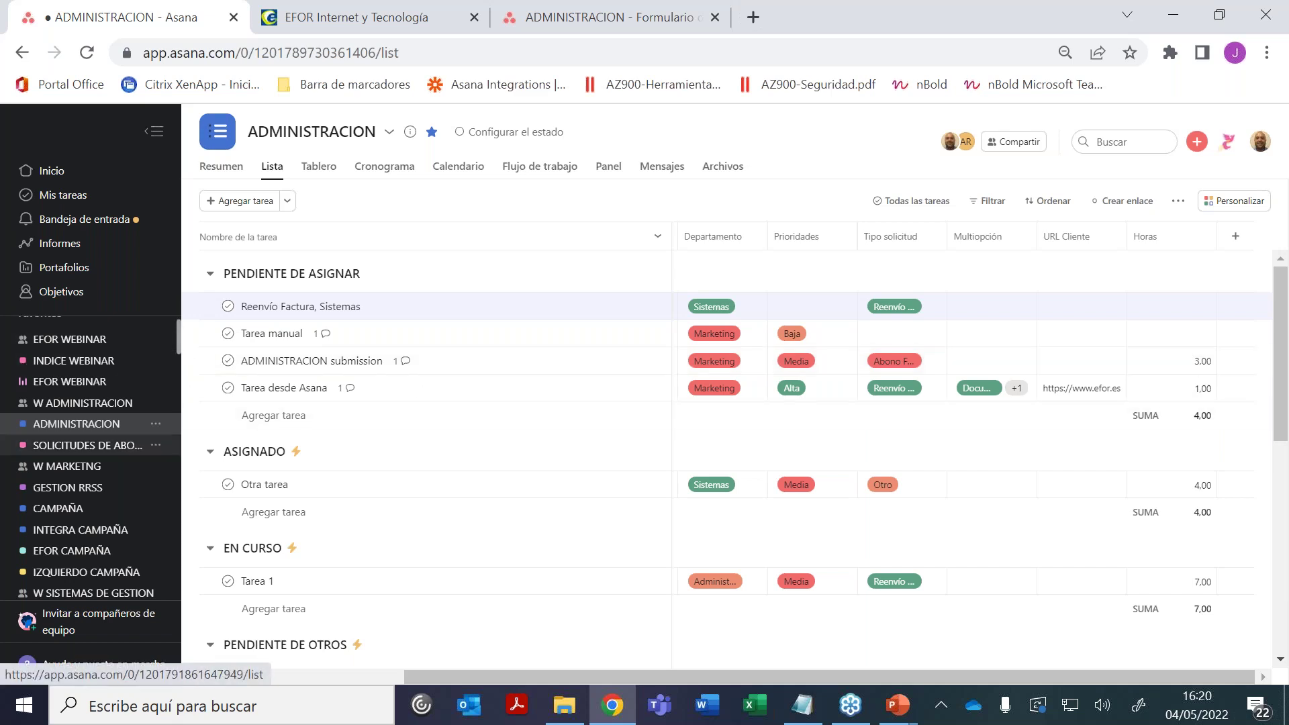
Collapse the PENDIENTE DE ASIGNAR and ASIGNADO sections, and view the project as a board before returning to the list
drag(490, 673, 284, 675)
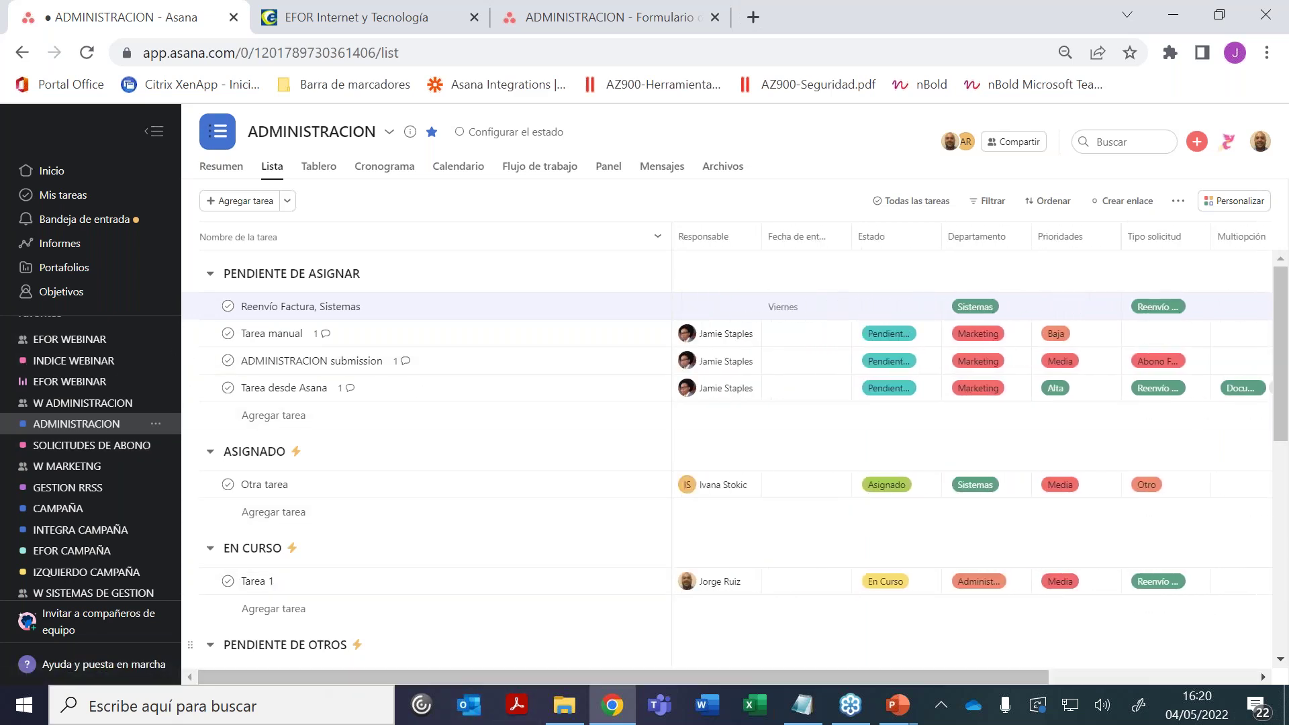
click(210, 275)
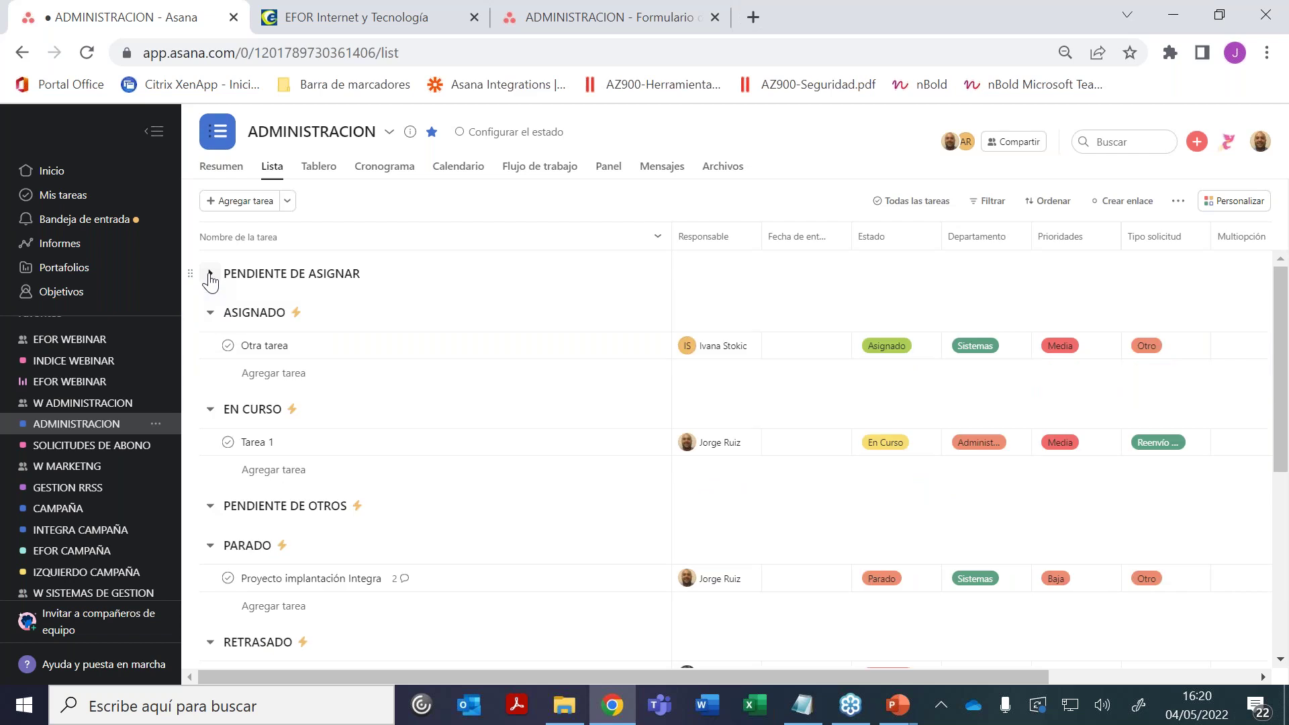
click(210, 313)
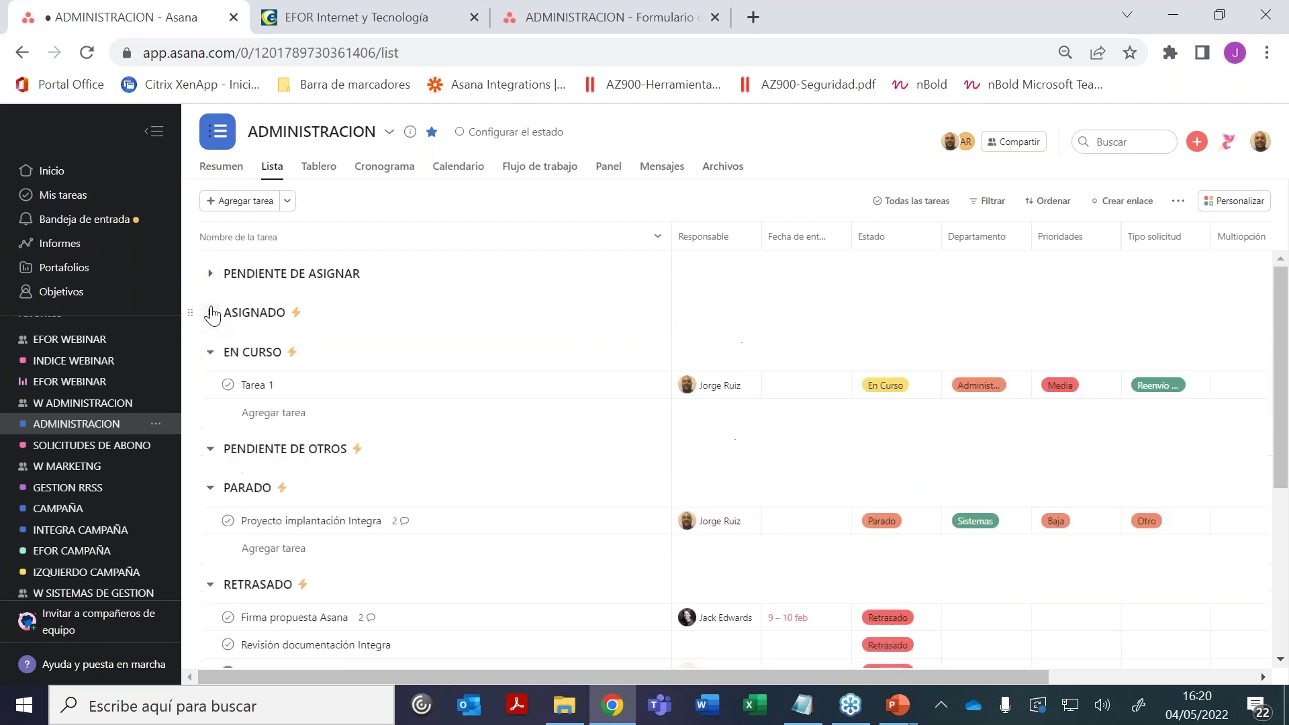
click(320, 173)
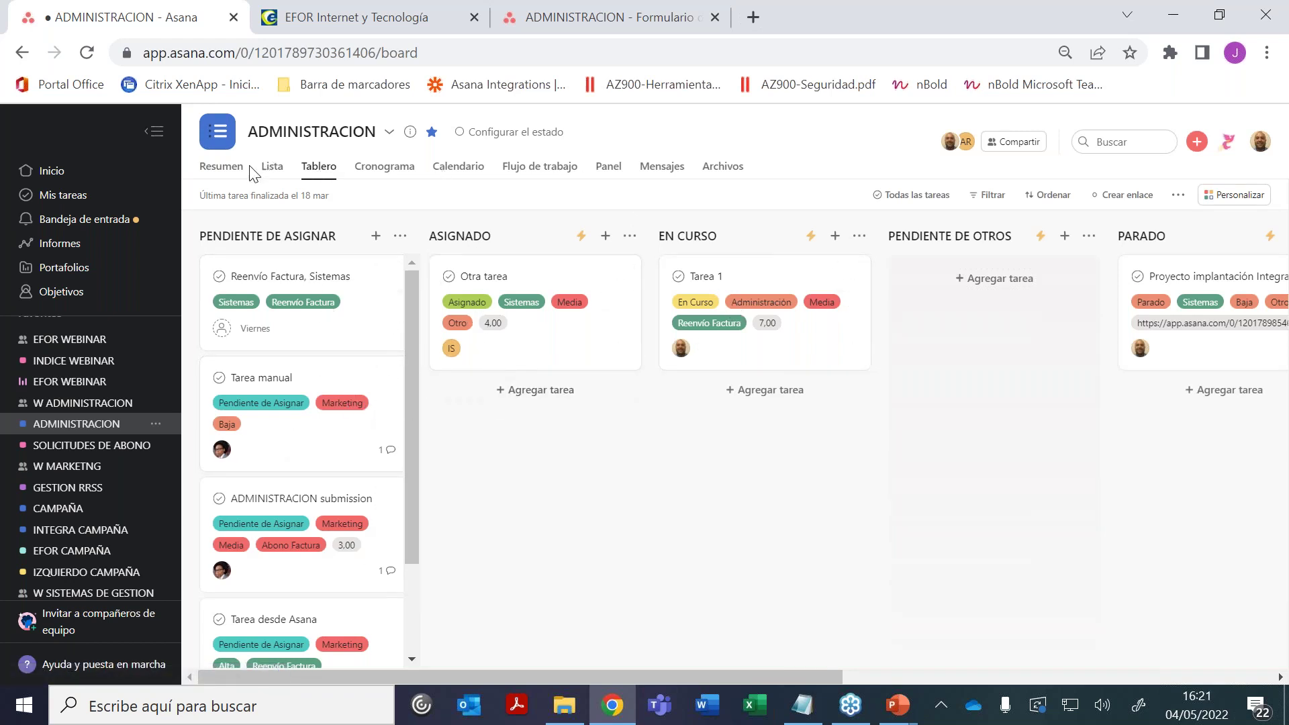
click(272, 172)
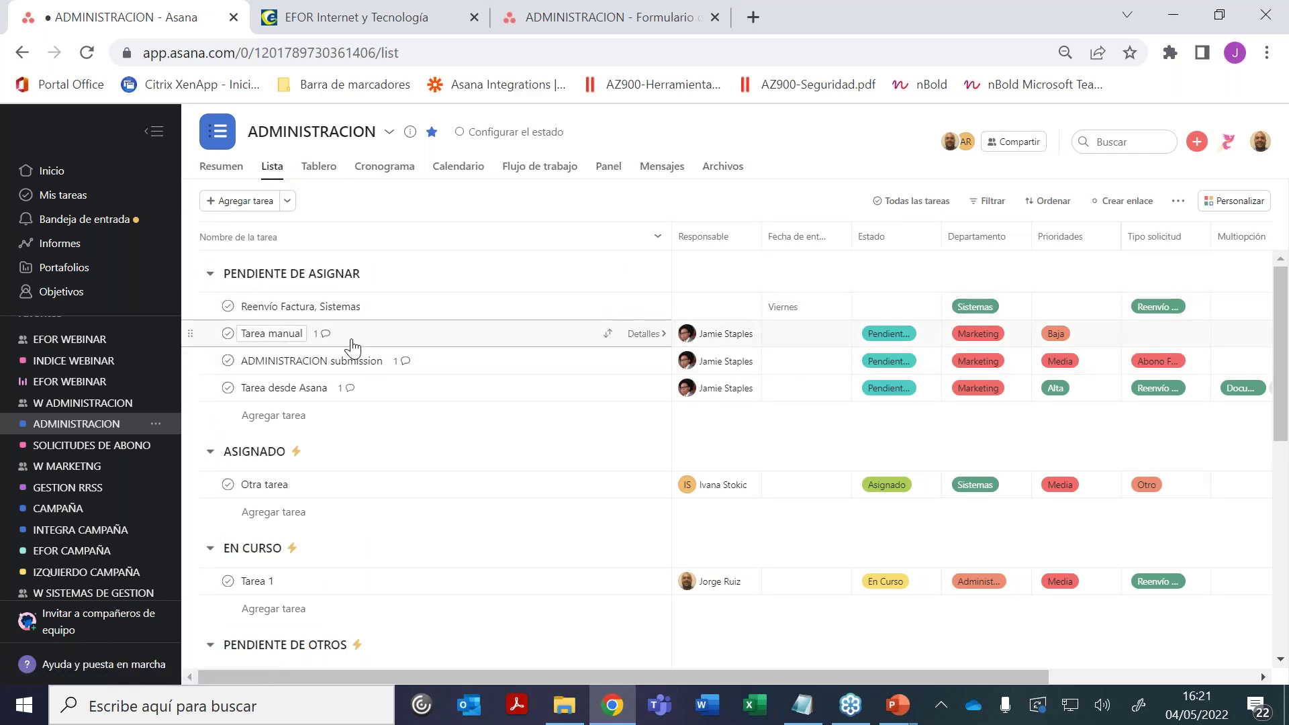
Assign the "Reenvío Factura, Sistemas" task to the person responsible for Tarea 1
click(742, 308)
click(728, 335)
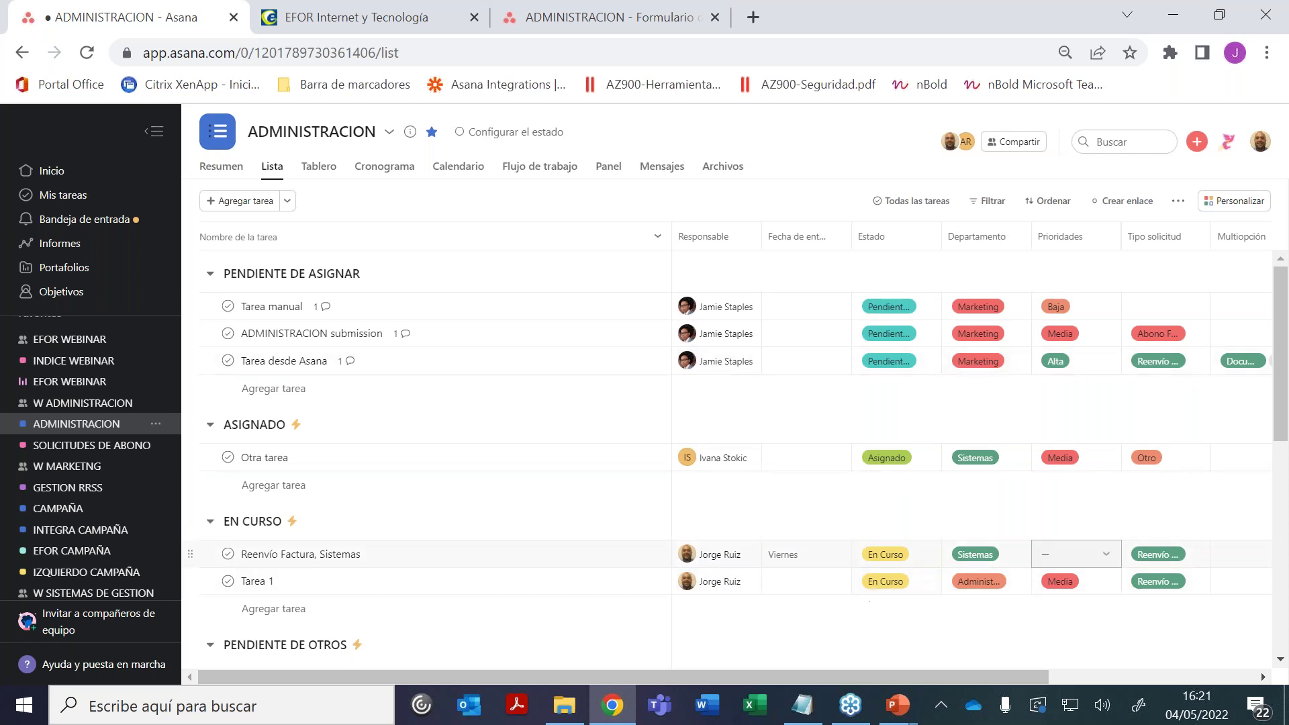
Mark the "Reenvío Factura, Sistemas" task in EN CURSO as complete and check the FINALIZADO section
drag(1282, 413, 1286, 502)
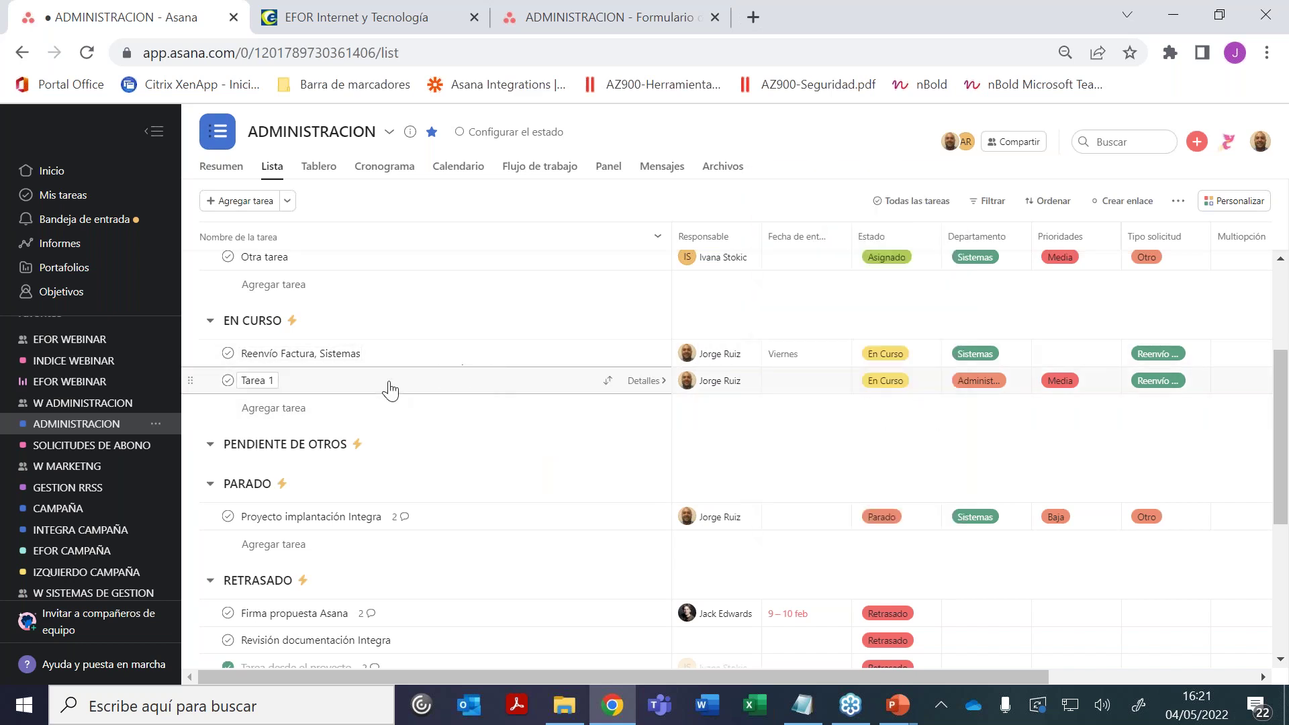
click(228, 354)
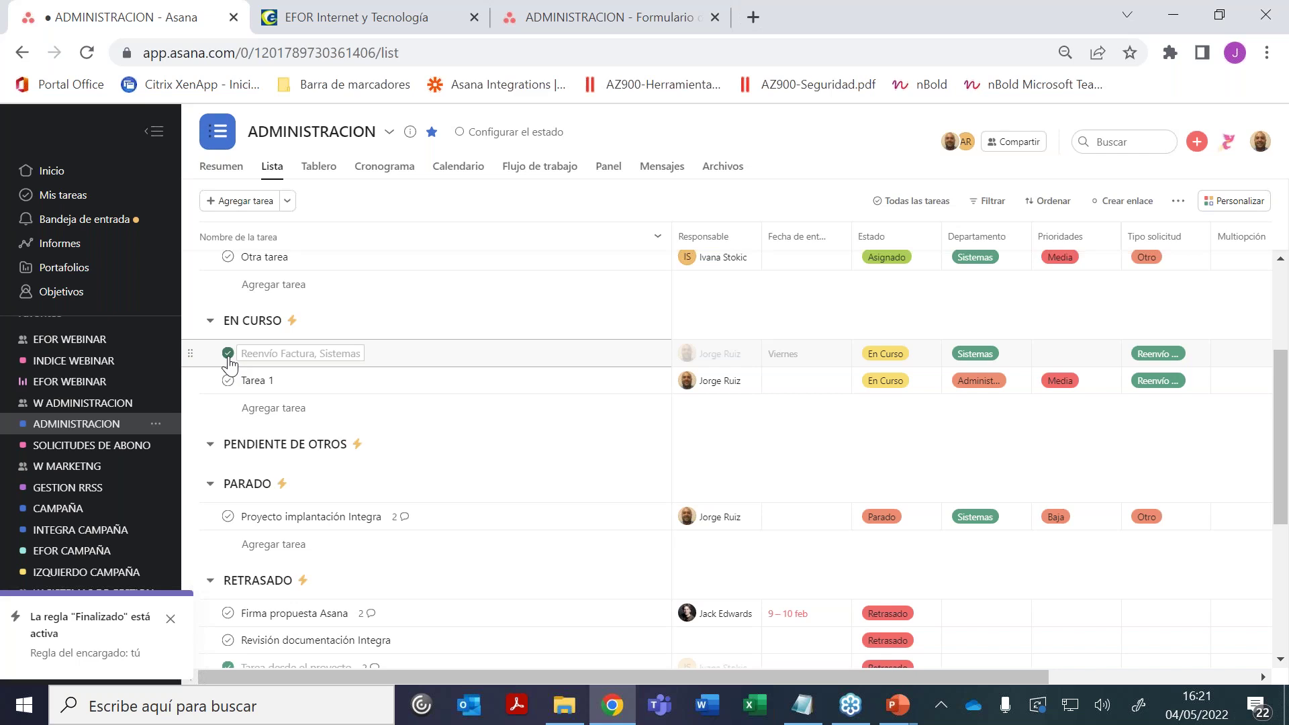
drag(1285, 423, 1285, 550)
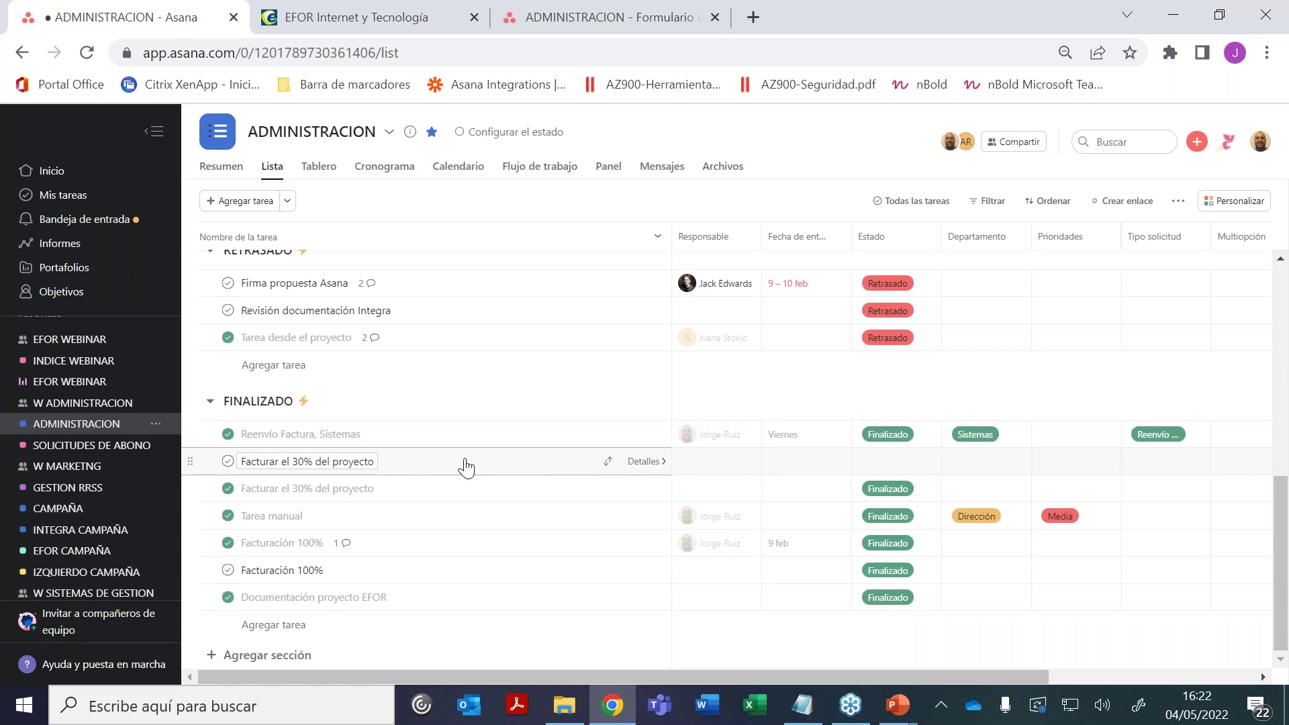
Open the W MARKETNG team's GESTION RRSS project and collapse the Gestión comercial, Facturación and Creación de partes sections
click(54, 474)
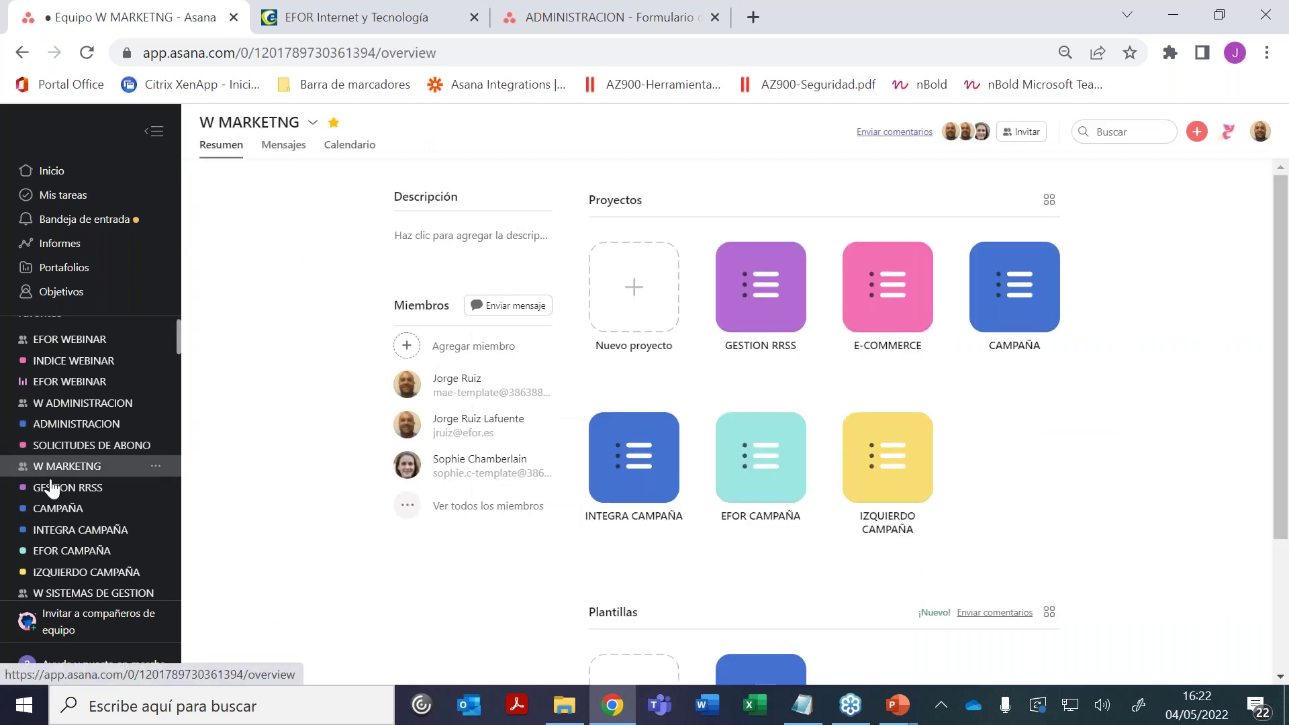
click(52, 494)
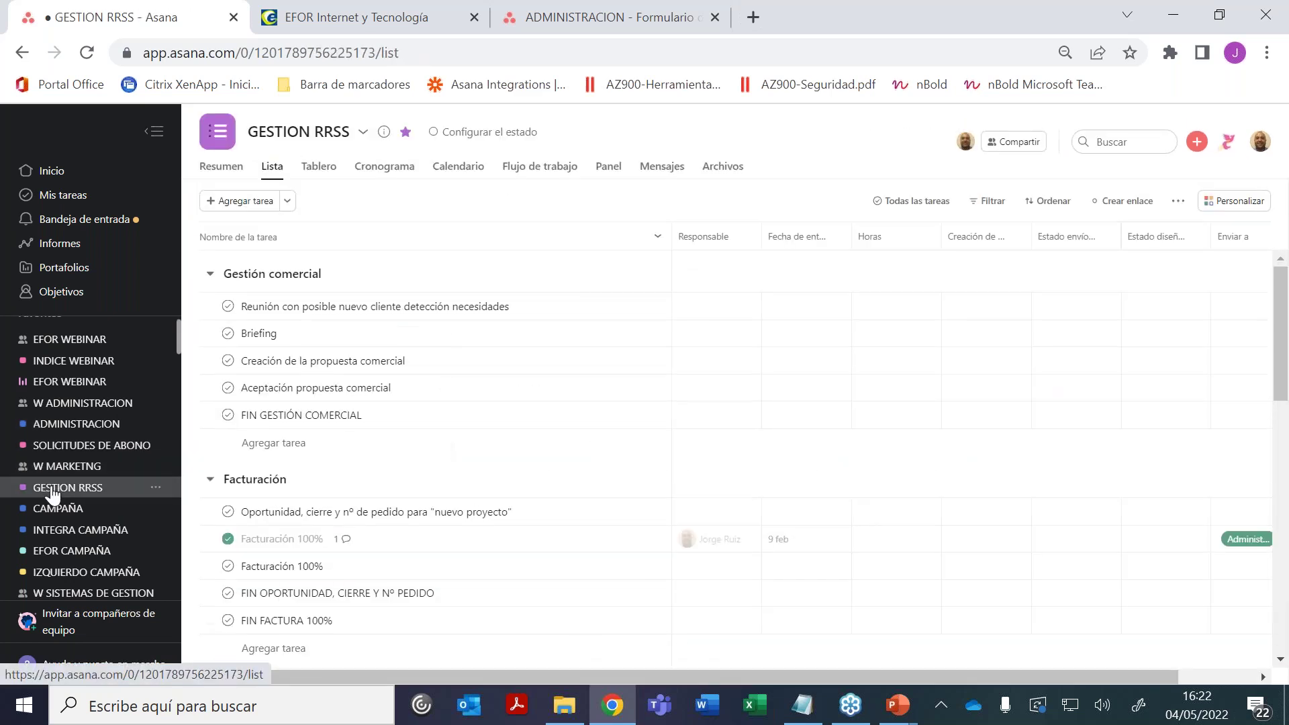
click(210, 275)
click(210, 313)
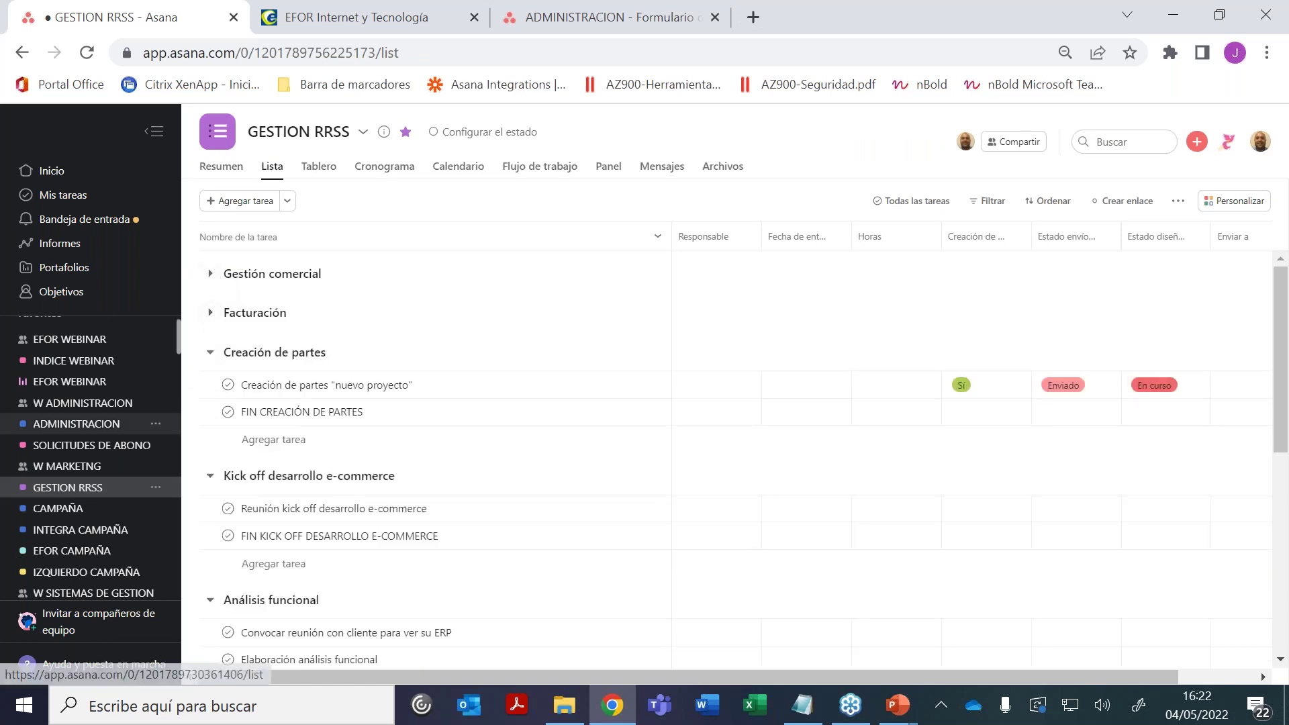
click(212, 361)
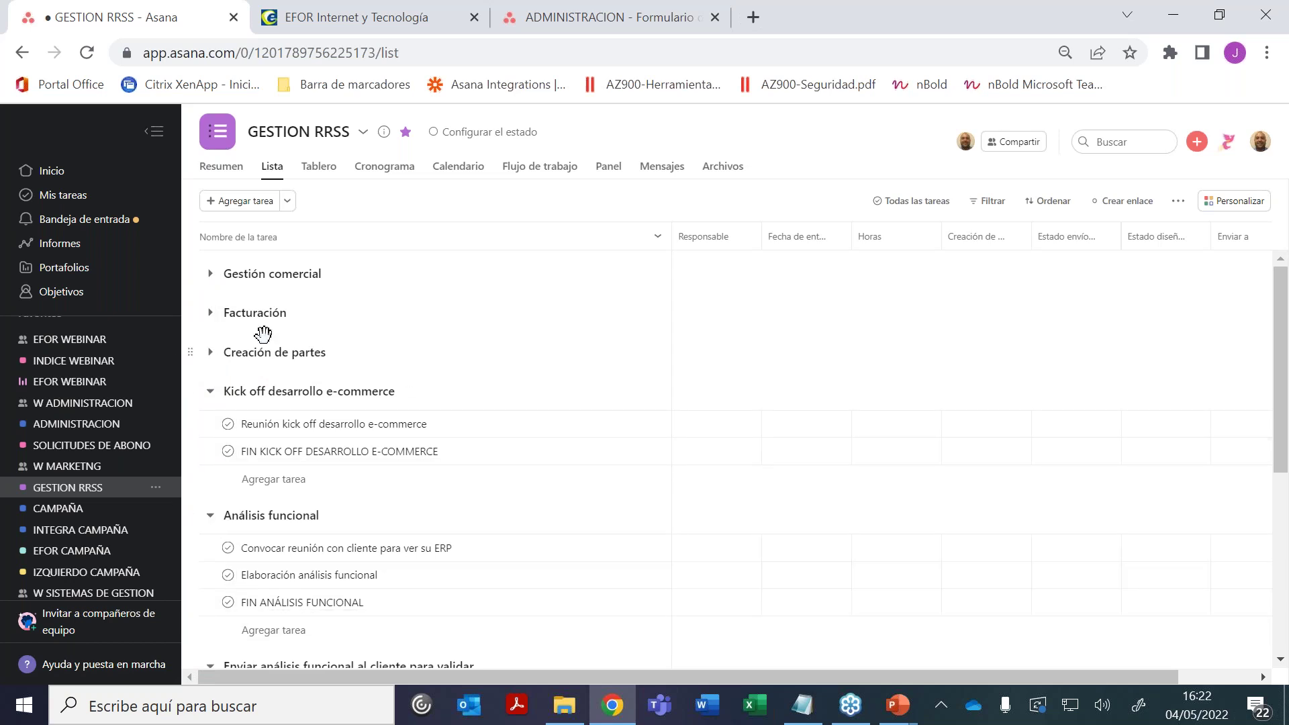
View the CAMPAÑA project, and start a new project in the W MARKETNG team from the CAMPAÑA template
click(53, 509)
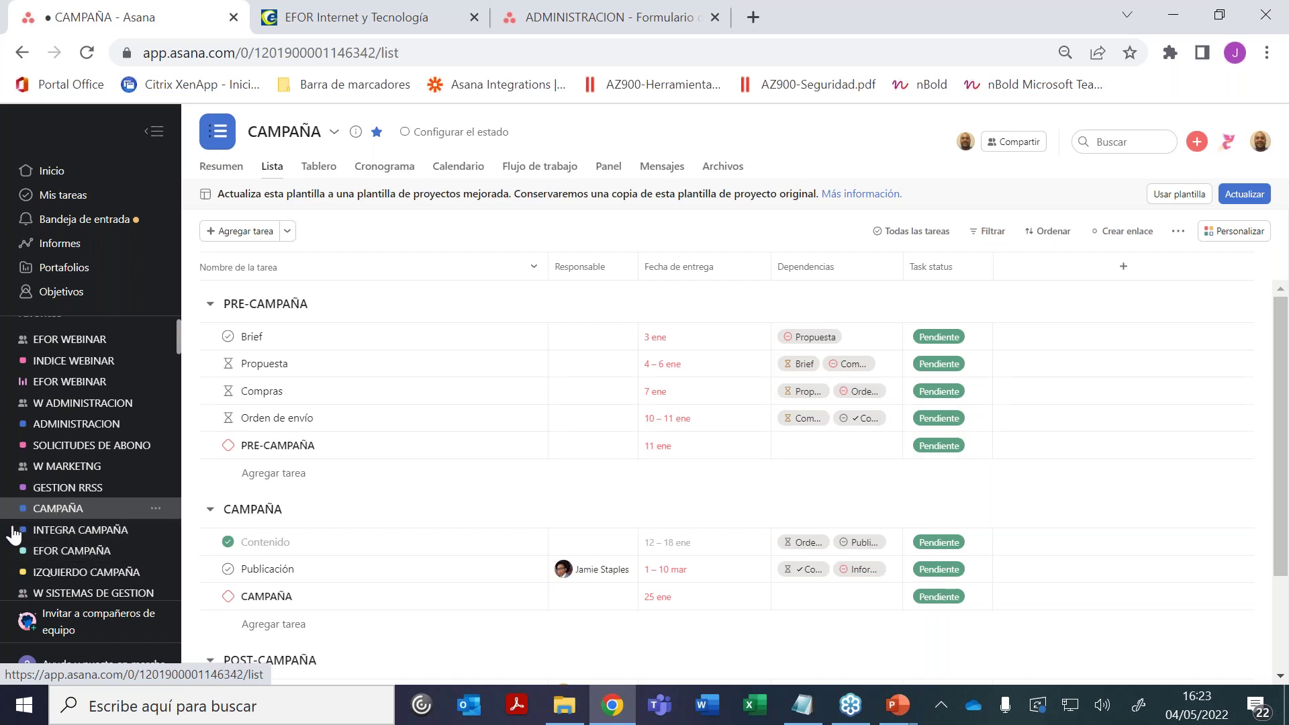
click(98, 472)
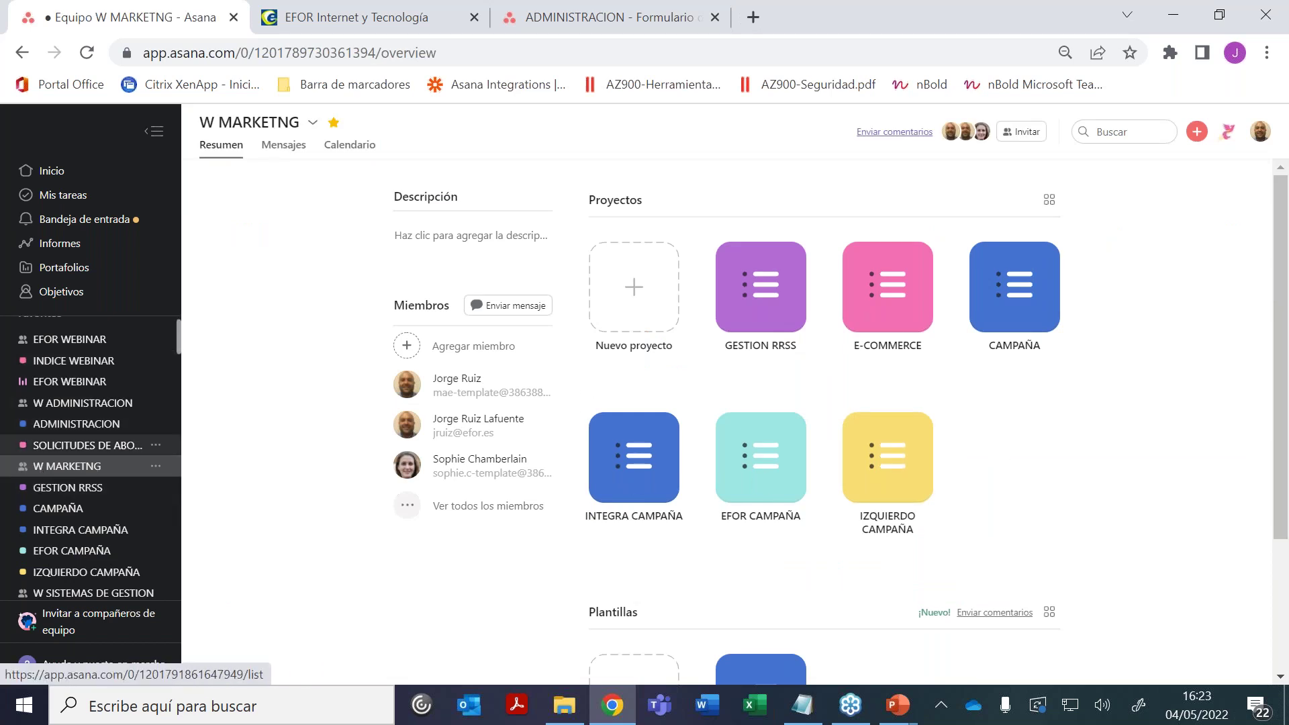
click(631, 284)
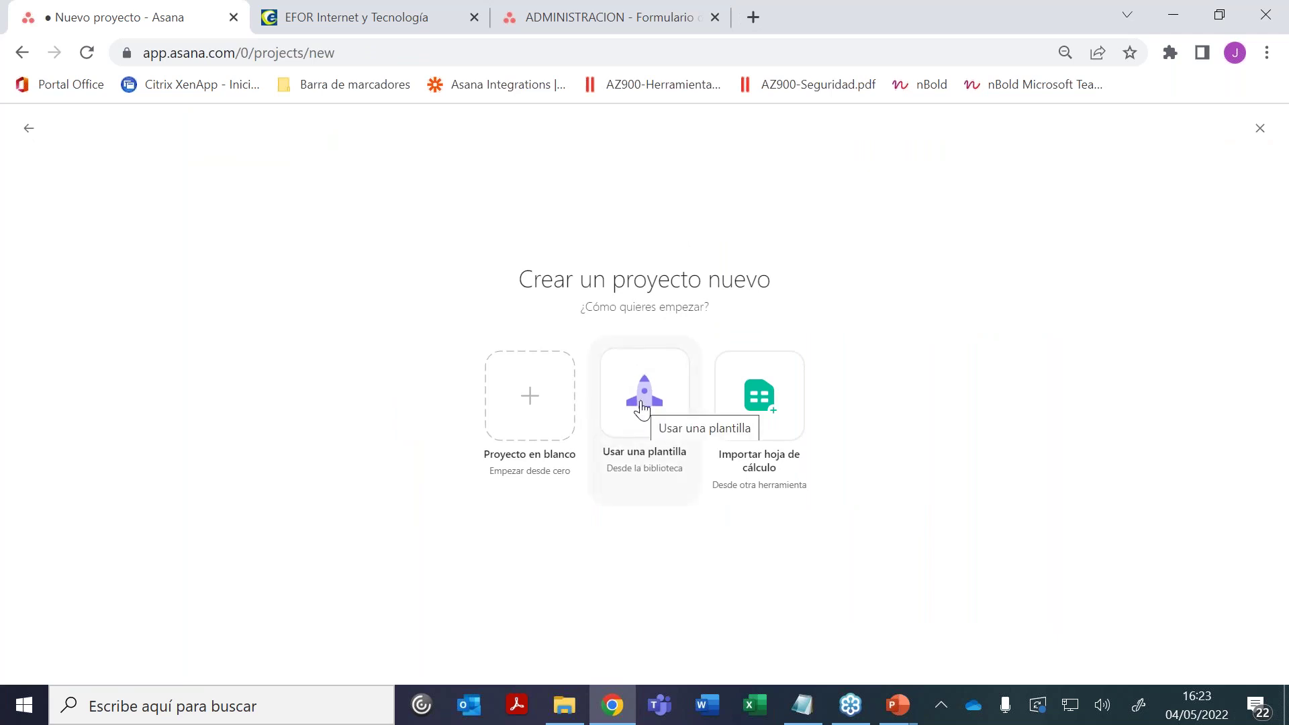
click(642, 408)
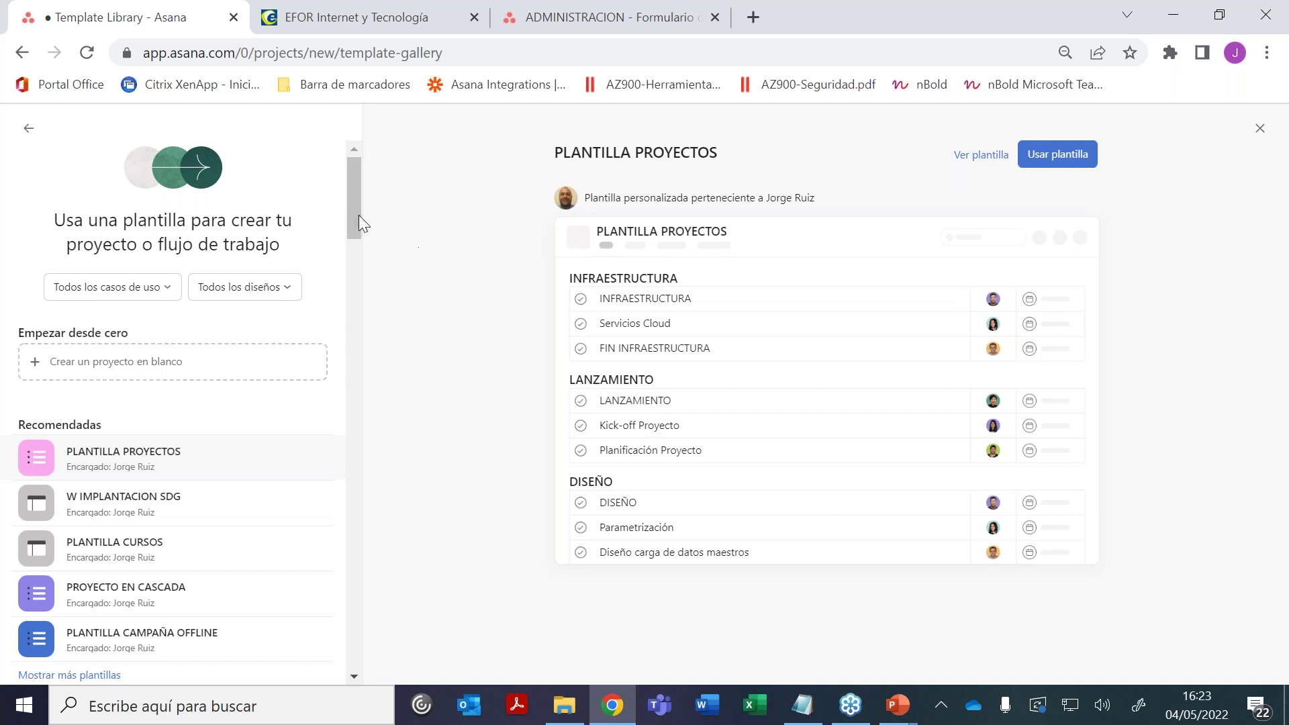
scroll(353, 222, down, 3)
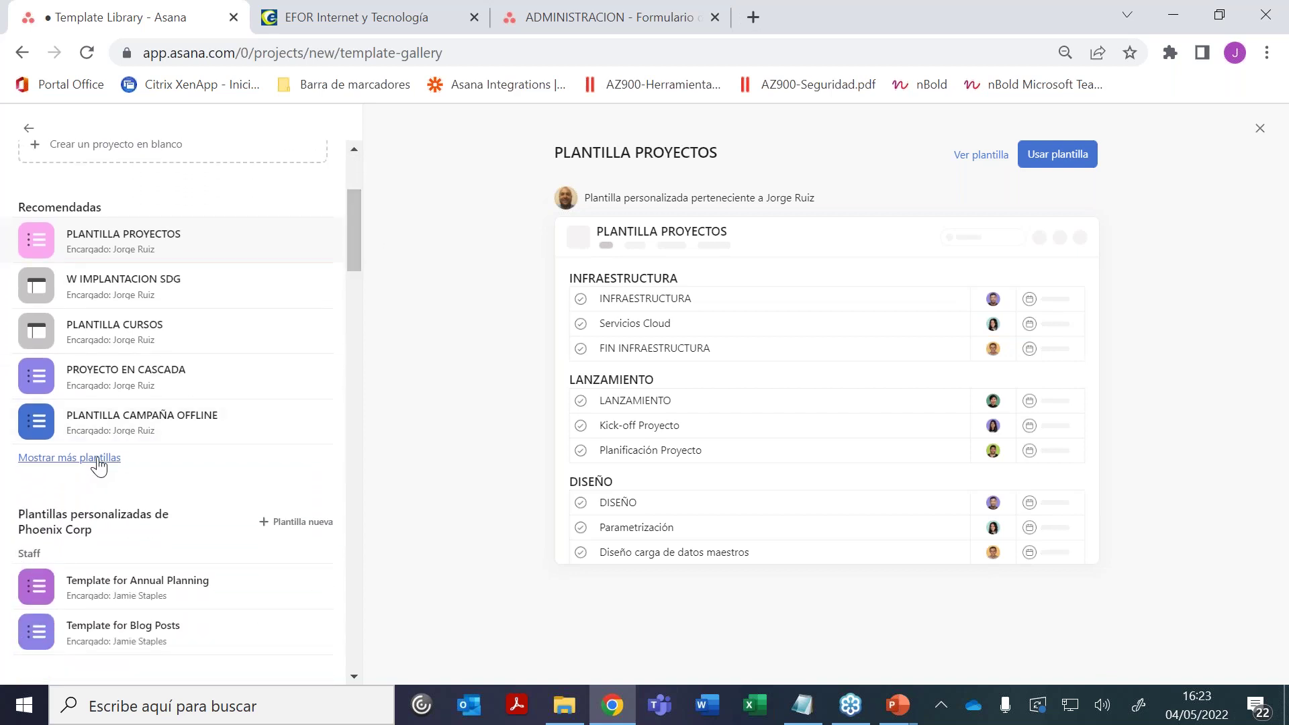
click(98, 461)
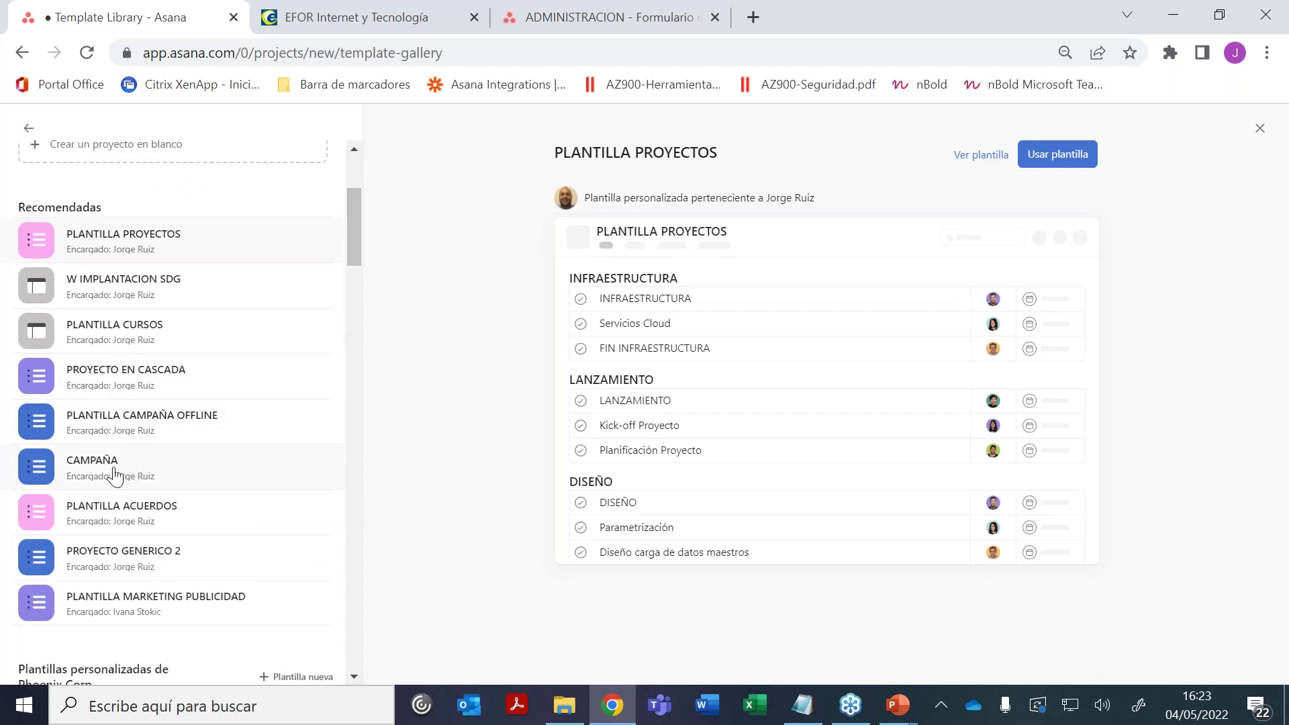
click(117, 471)
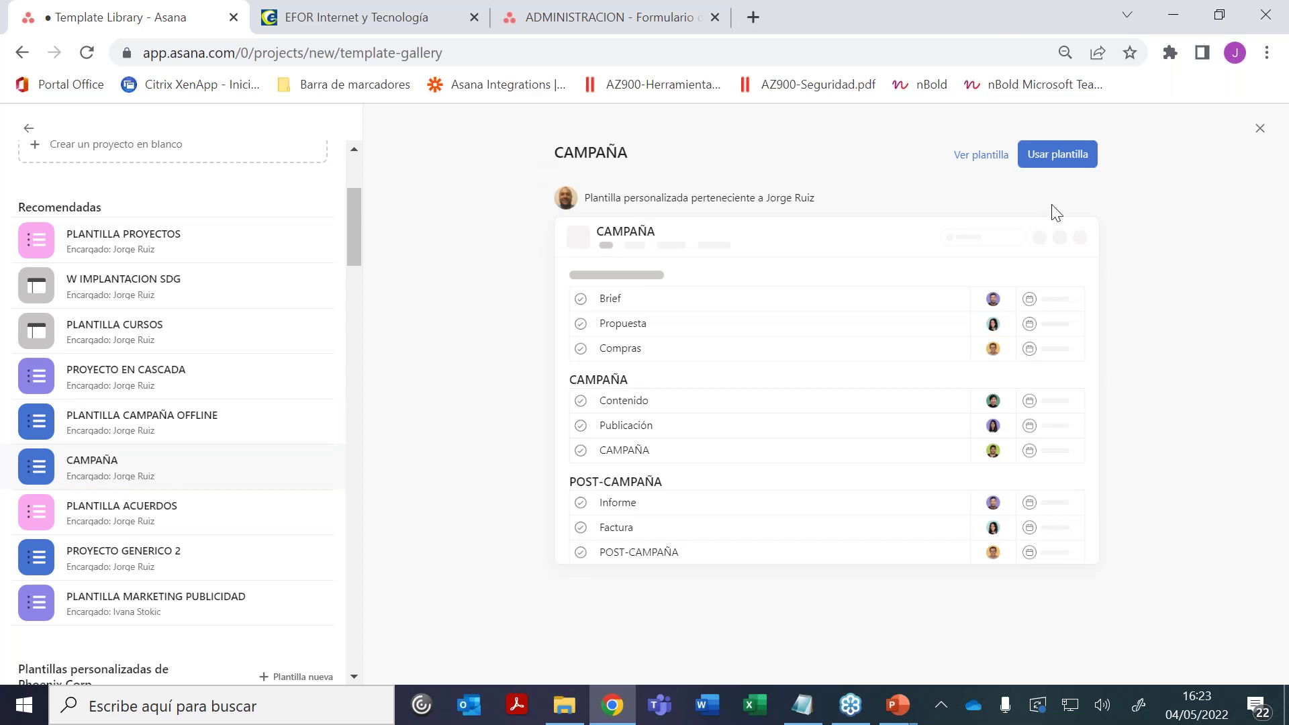
click(1063, 160)
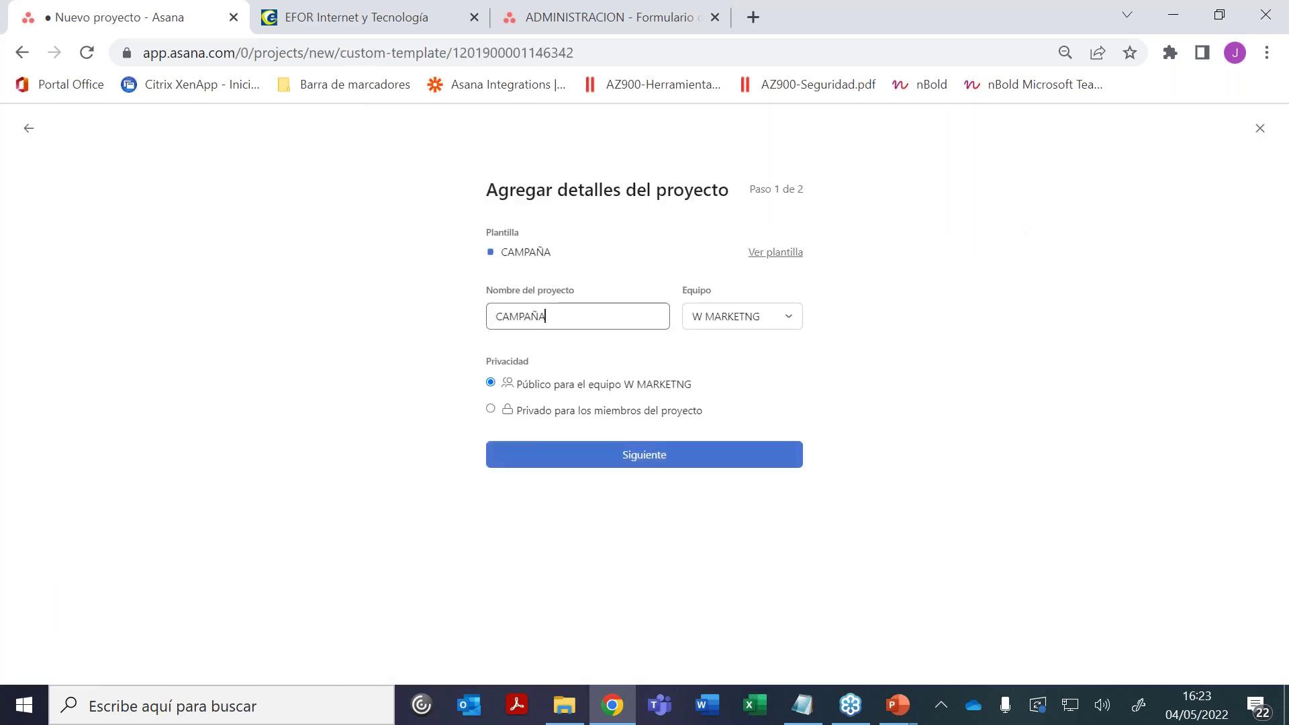
Name the new project CAMPAÑA WEBINAR and create it with the start date 04/05/22
click(577, 316)
text(WEBINA)
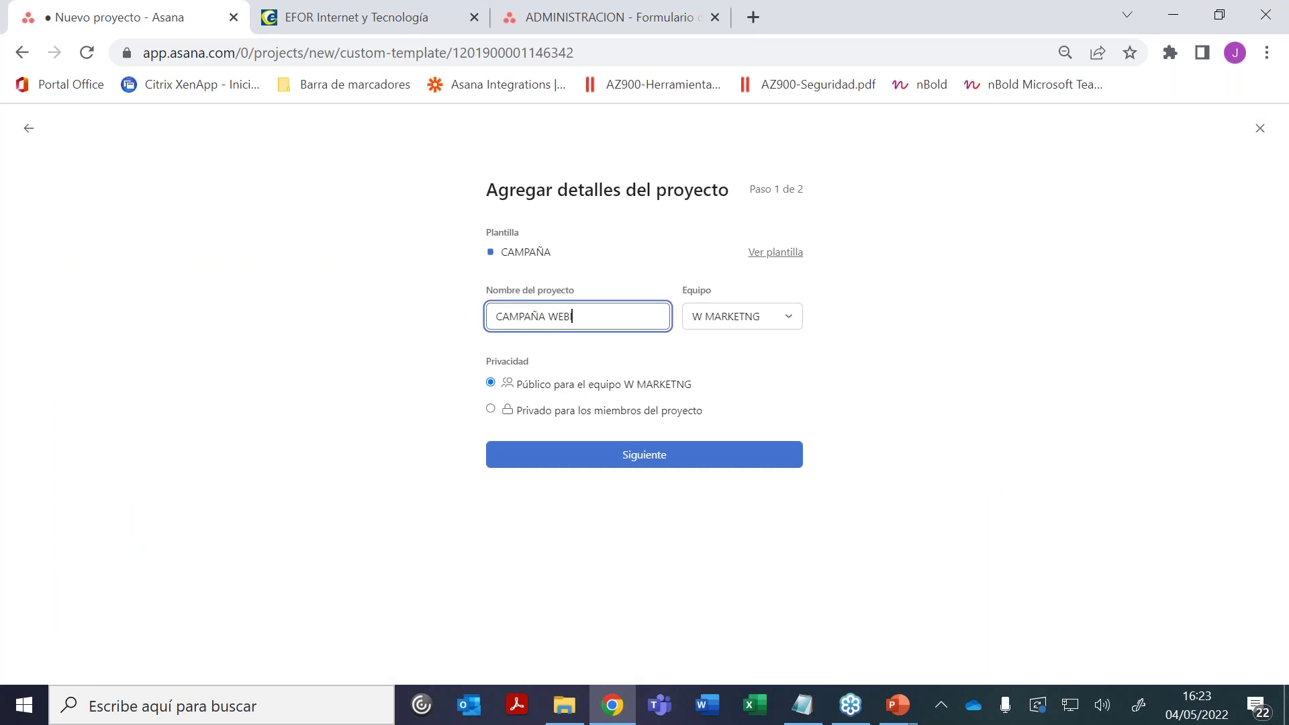
text(R)
click(616, 465)
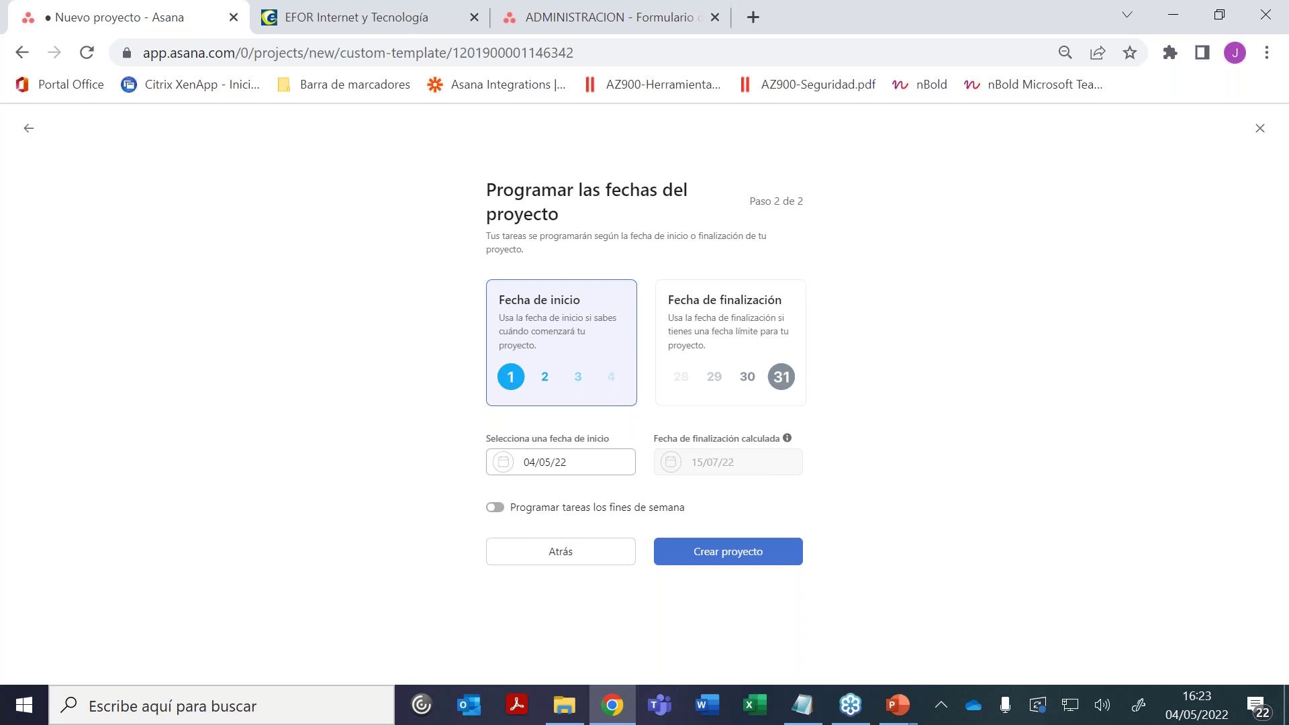
click(577, 458)
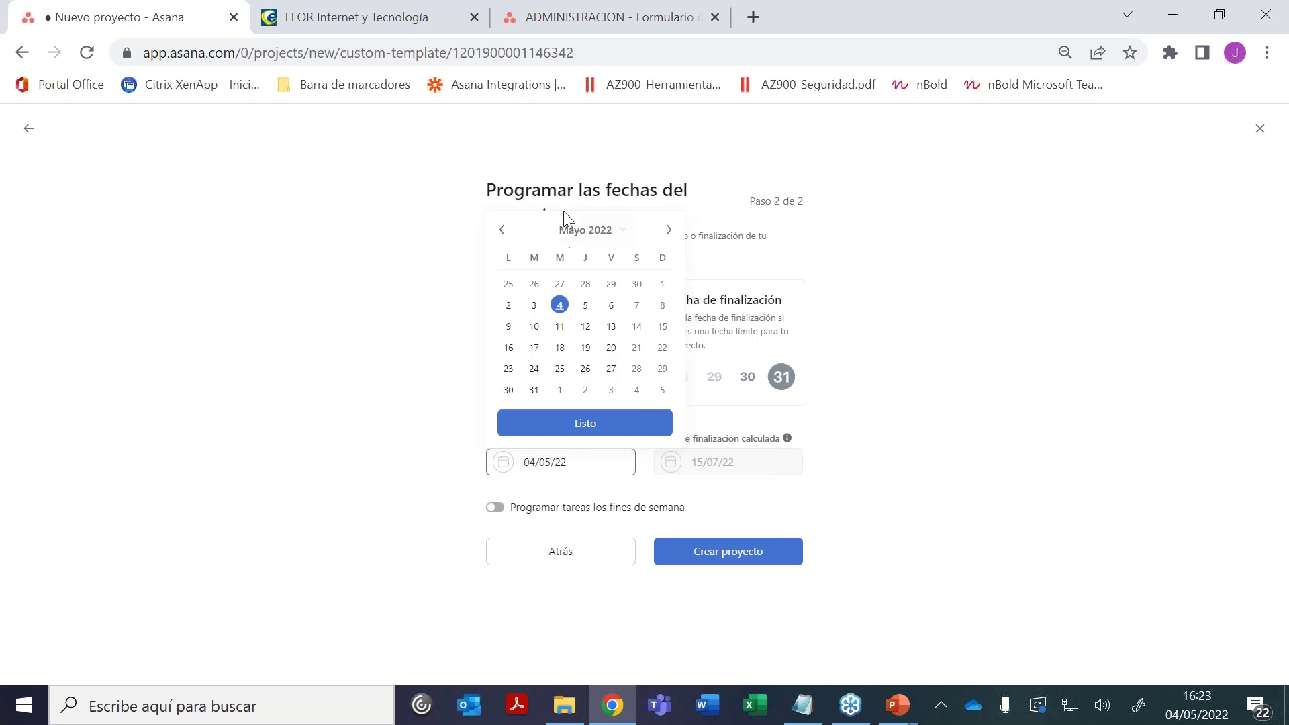
click(562, 306)
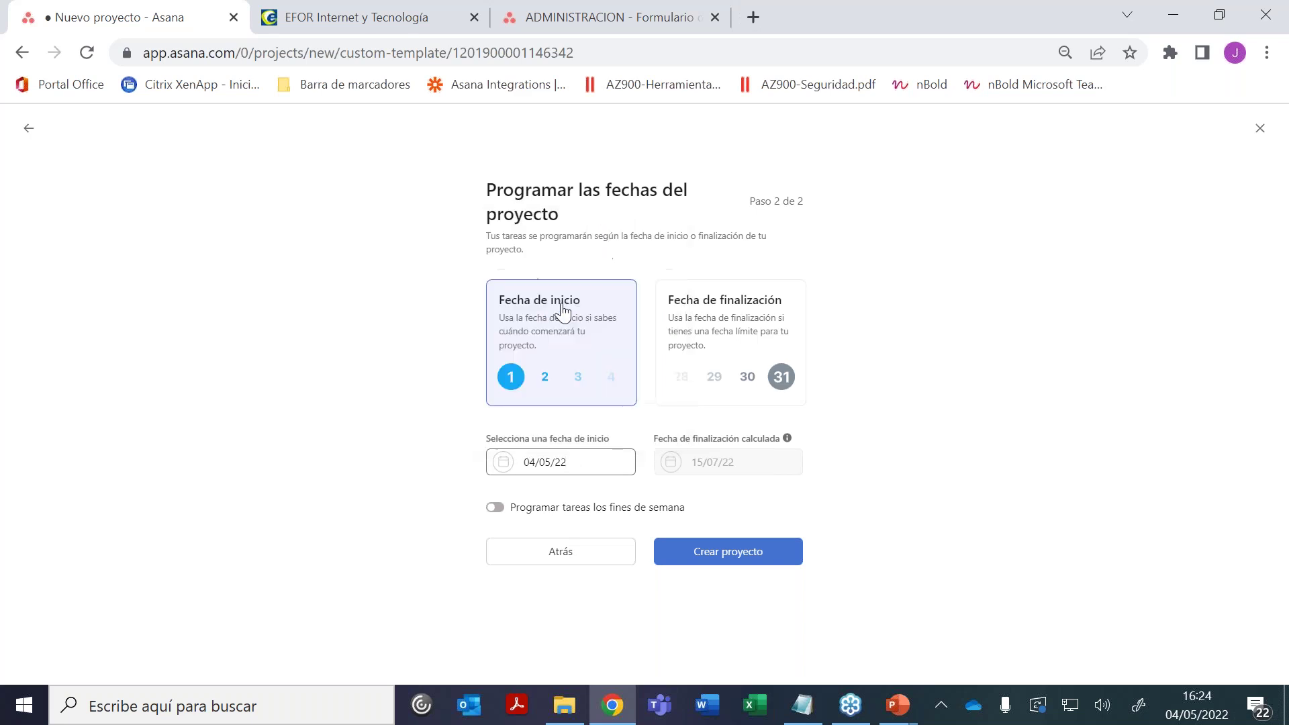
click(724, 565)
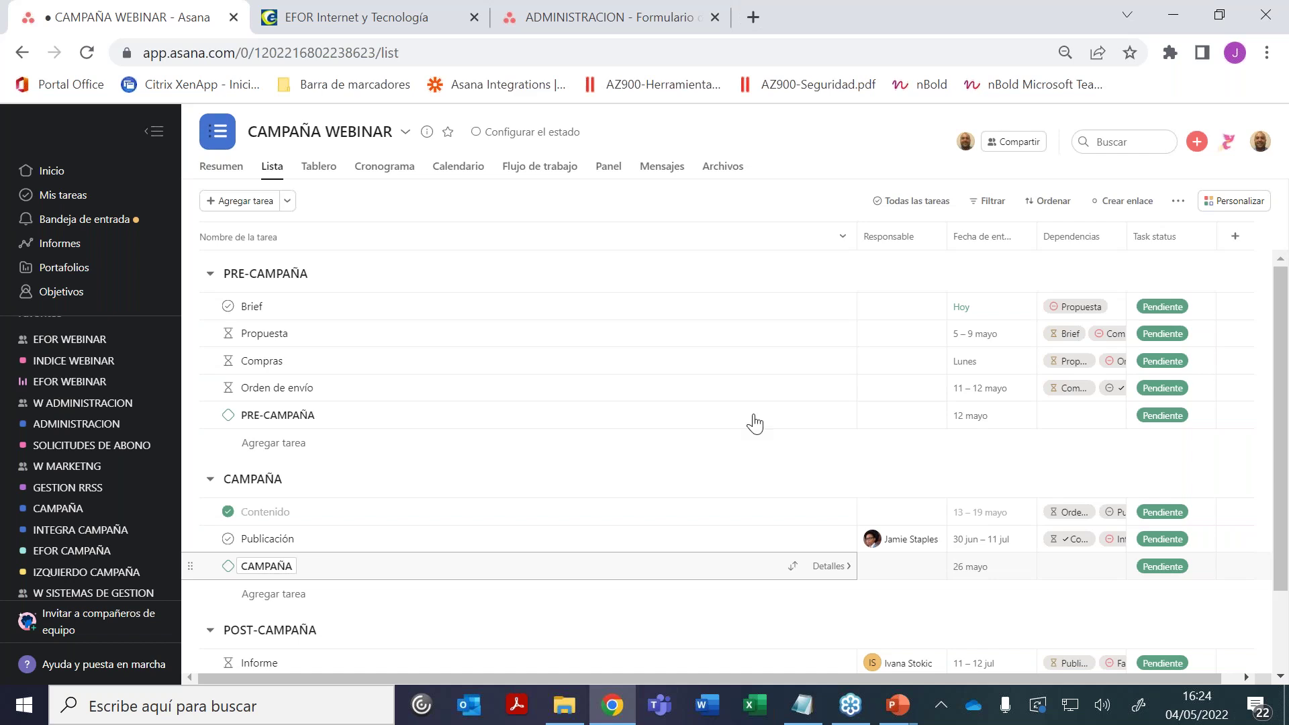
Reopen the completed Contenido task, narrow the task name column and widen the Dependencias column
mouse_move(320, 287)
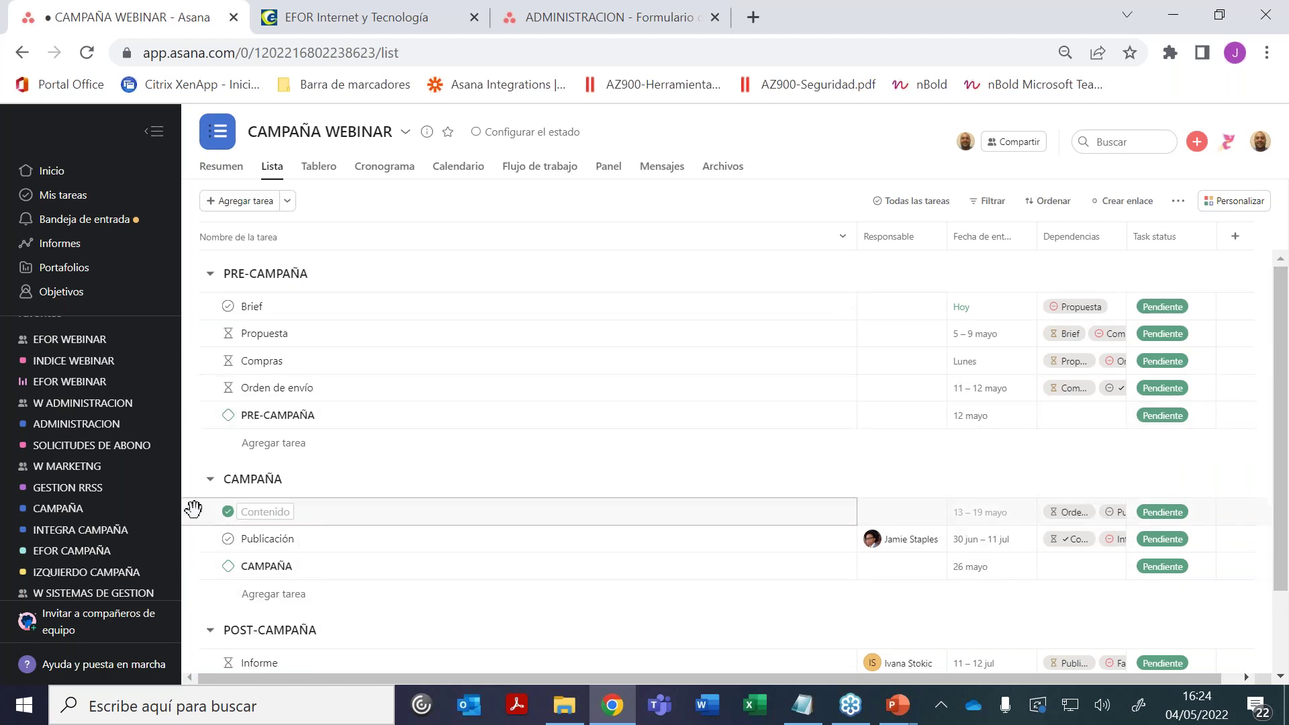
click(227, 512)
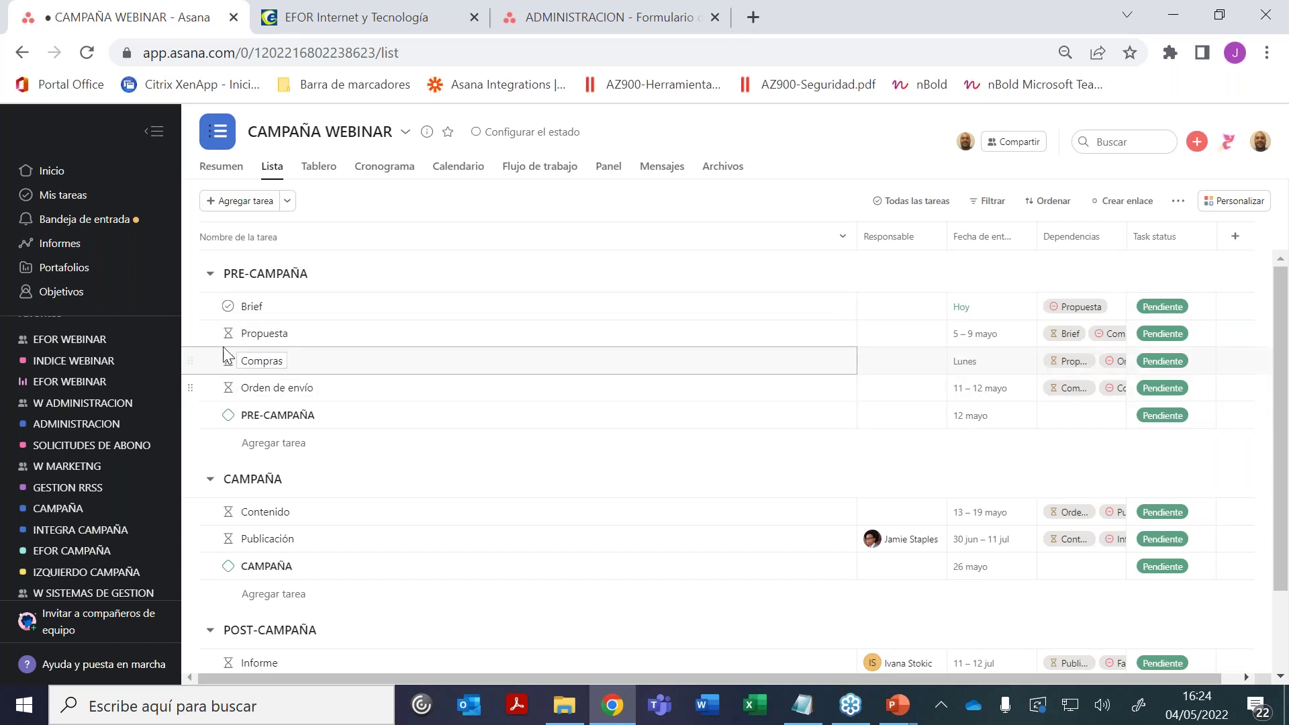
drag(856, 236, 543, 252)
drag(892, 239, 1055, 242)
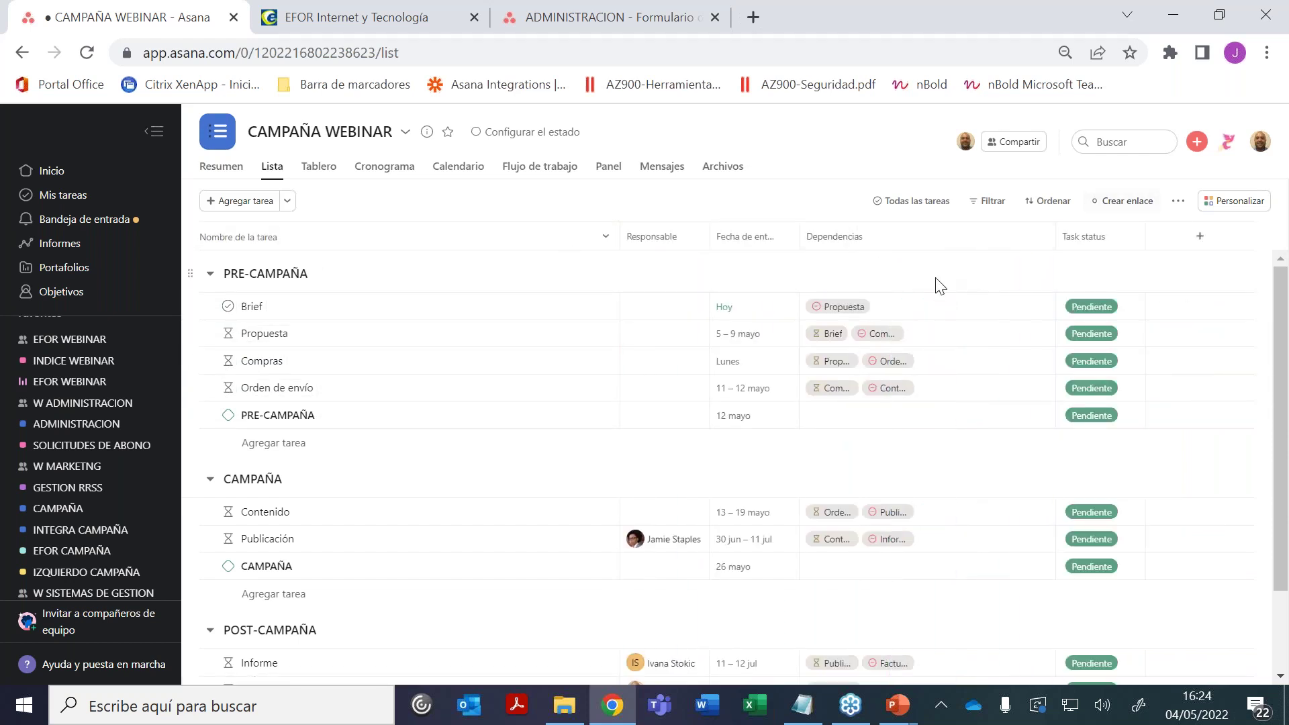
Try to complete the blocked Propuesta task, and mark the Brief task it depends on as complete
mouse_move(904, 339)
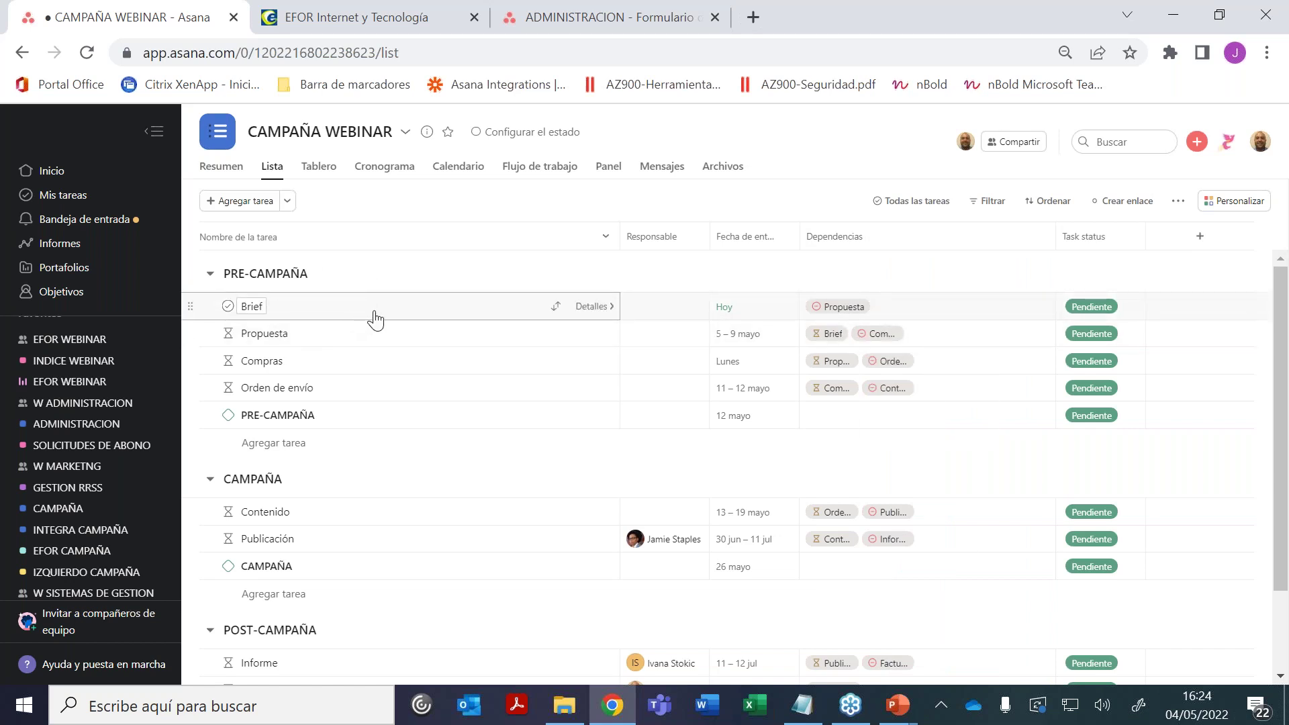
mouse_move(833, 313)
click(225, 333)
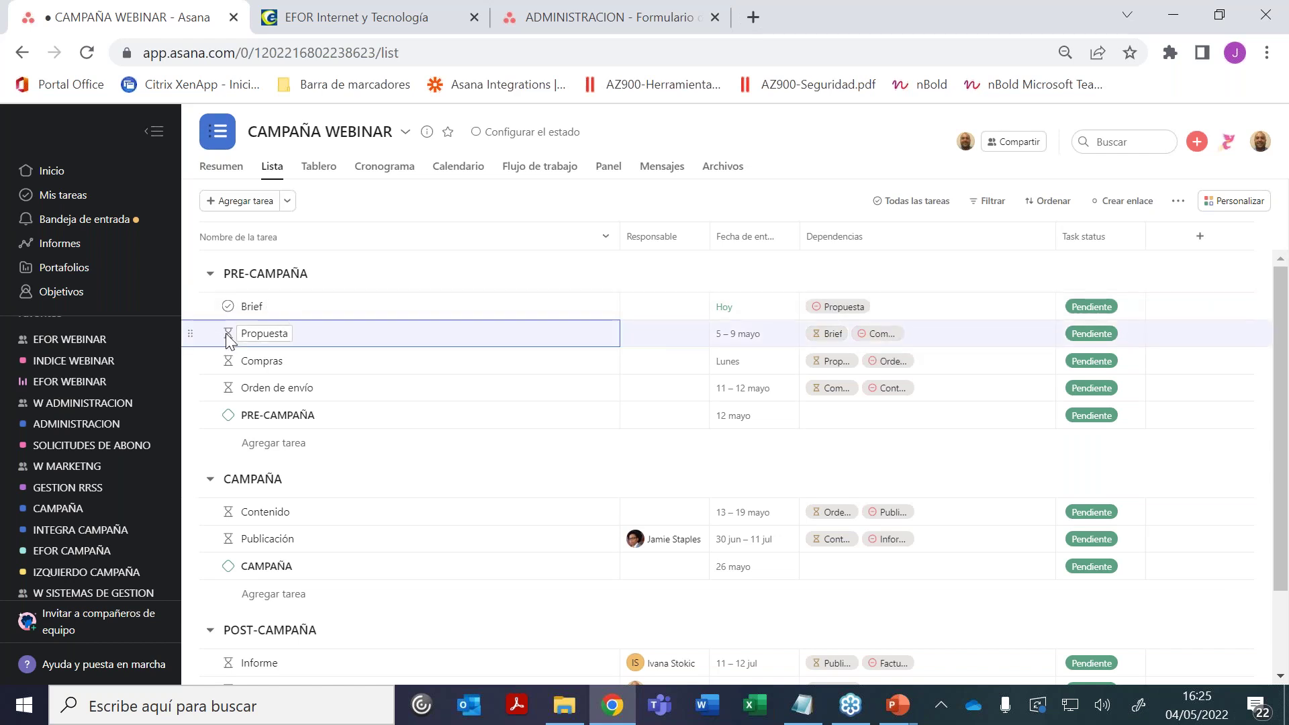
click(228, 309)
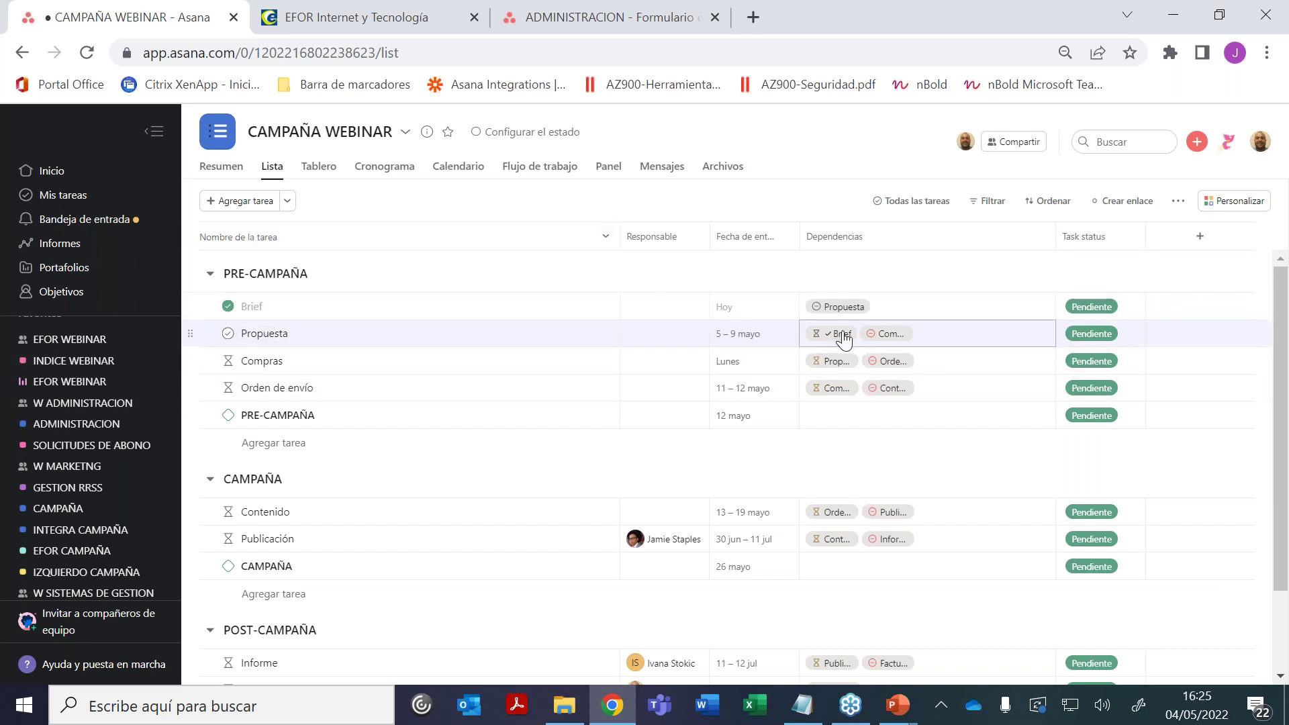
mouse_move(847, 339)
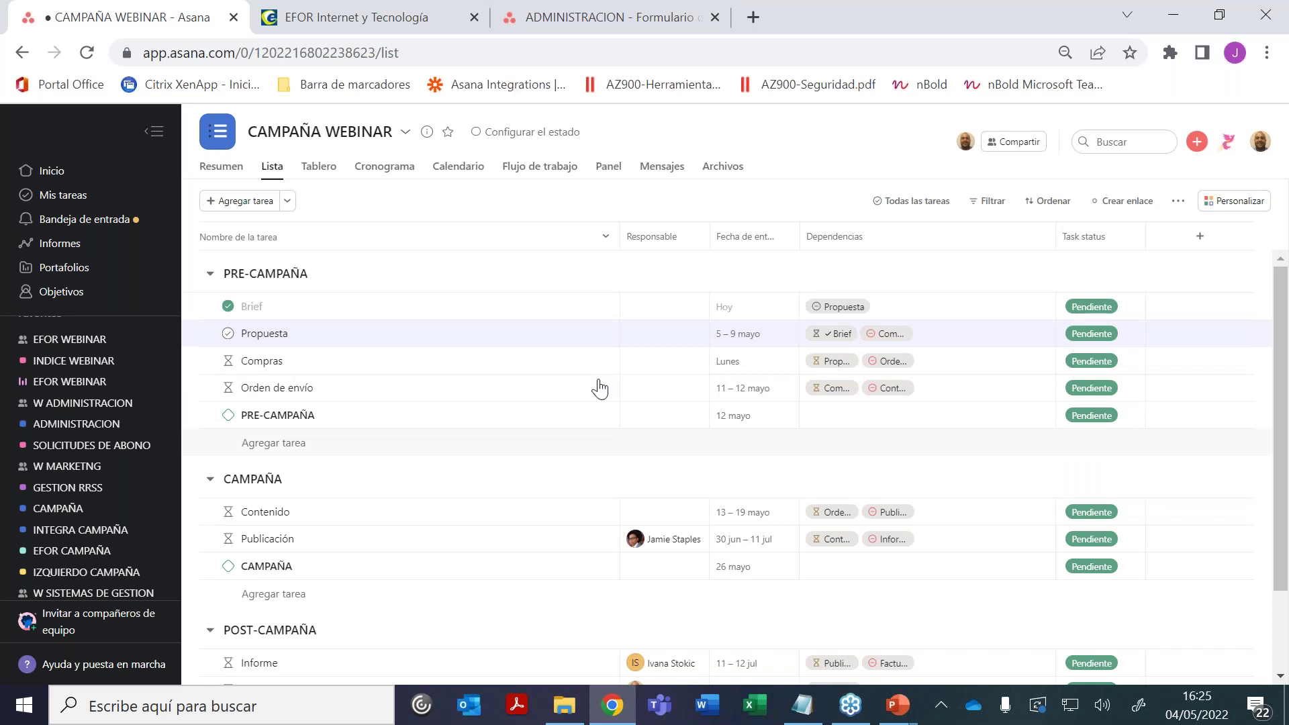
Show the project as a timeline and shorten the Propuesta task to 5–7 mayo
click(381, 185)
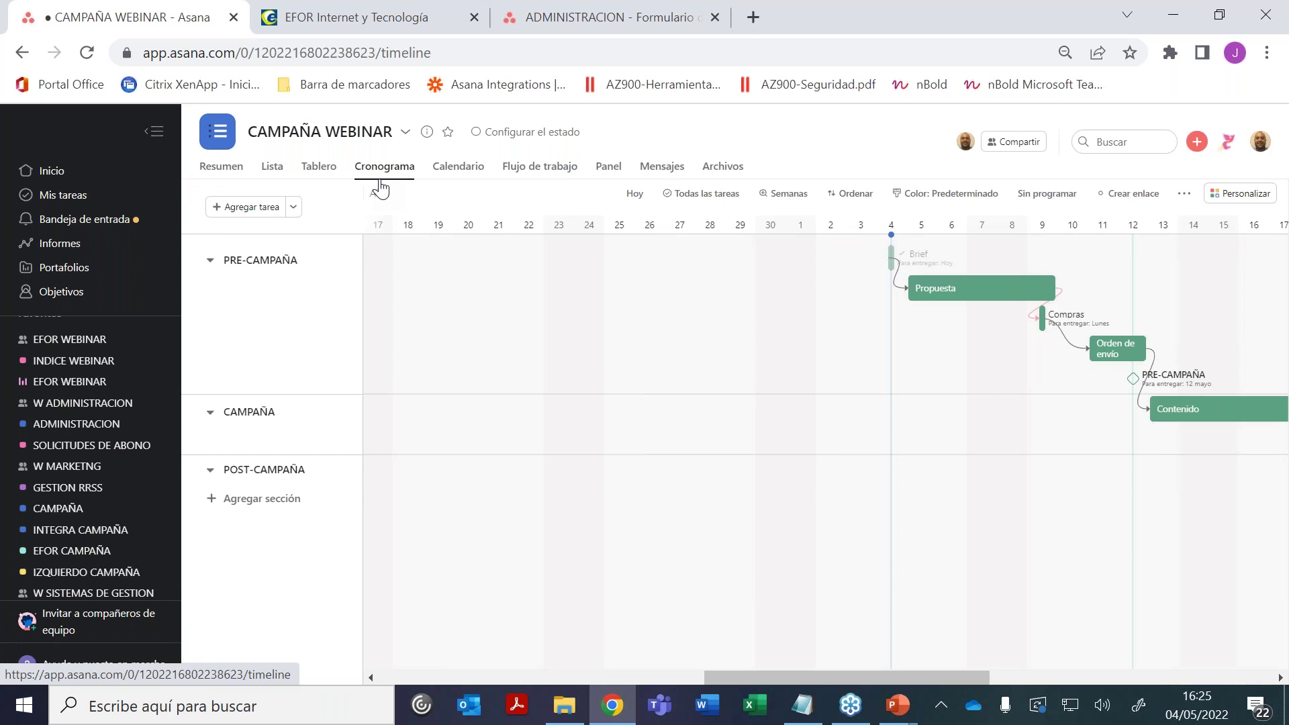
drag(938, 676, 1005, 678)
click(683, 257)
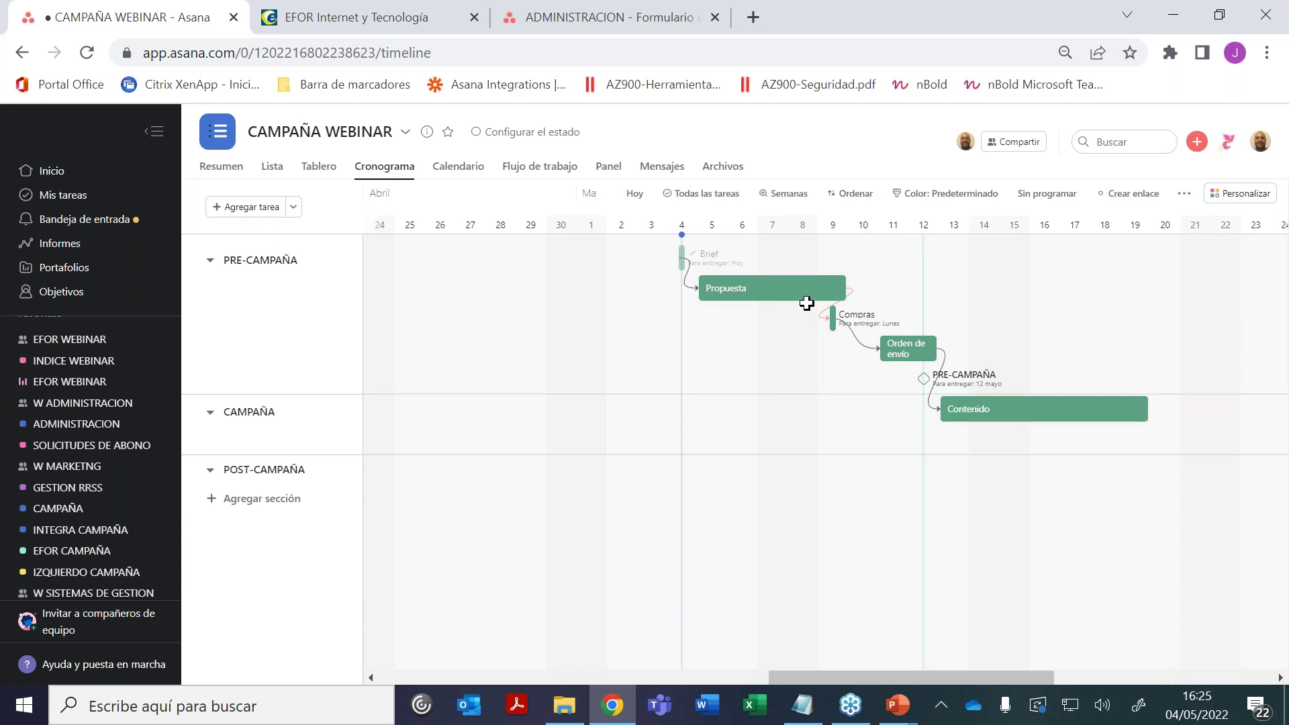
drag(855, 287, 786, 290)
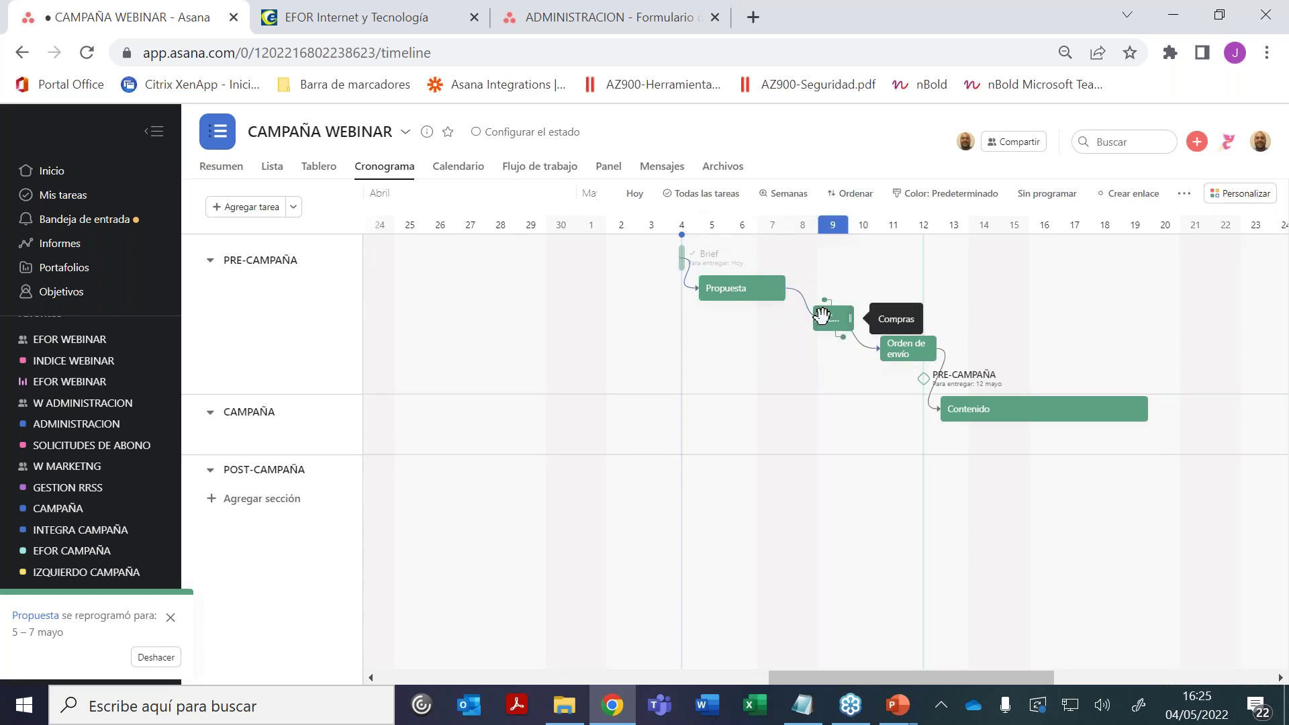
Make Orden de envío dependent on Propuesta and reschedule the Propuesta task to 10–12 mayo
drag(787, 302, 896, 354)
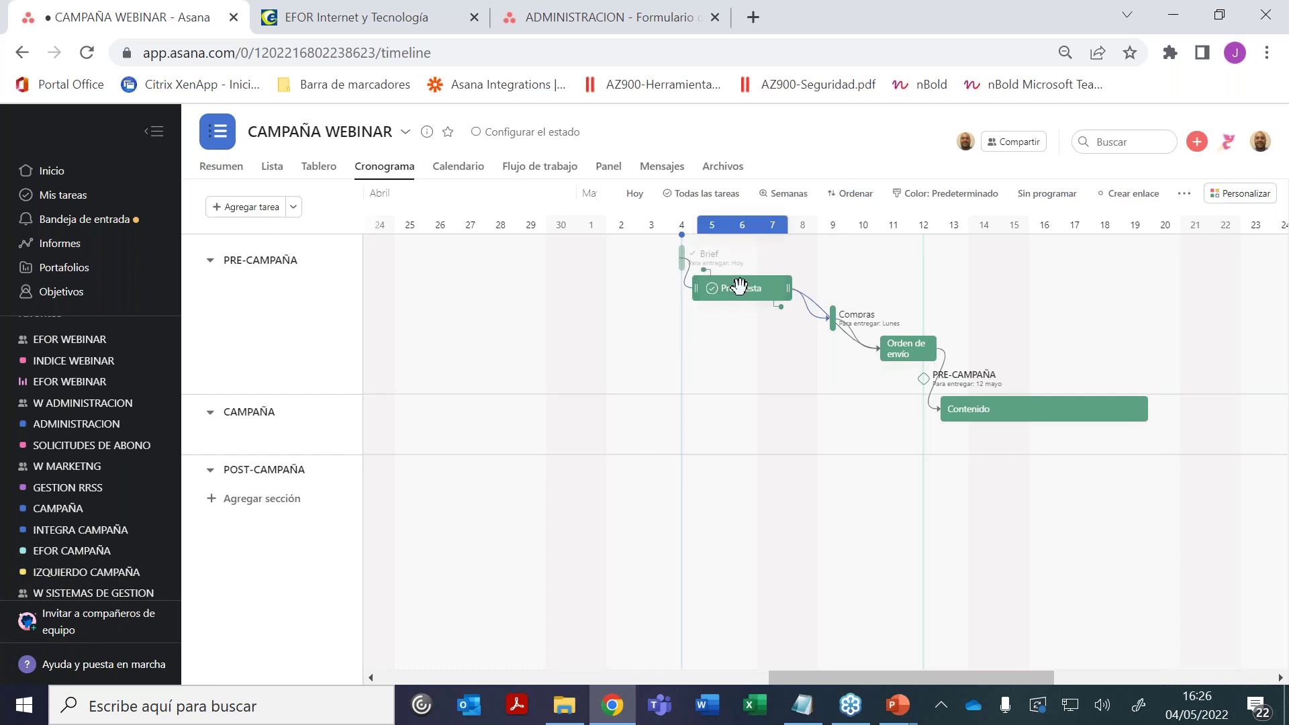
drag(735, 290, 879, 291)
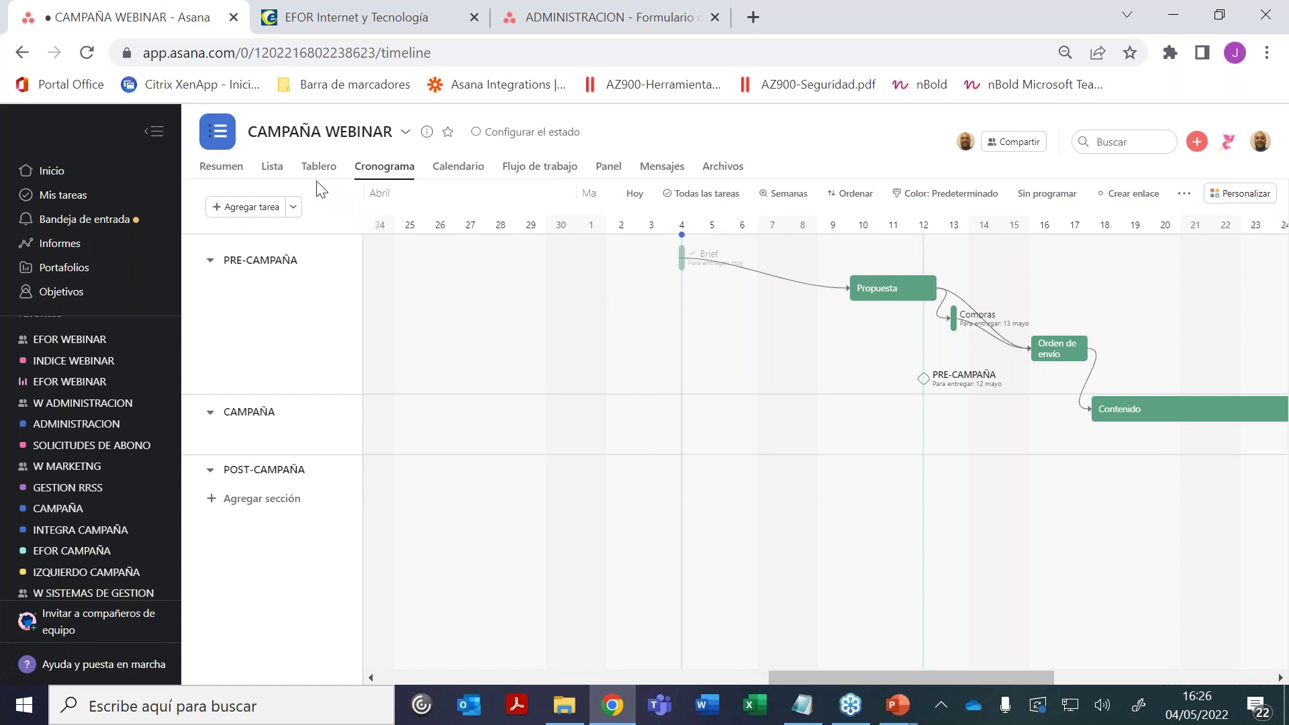
Return to the project's list view and check the Task status options of the Propuesta task
click(274, 171)
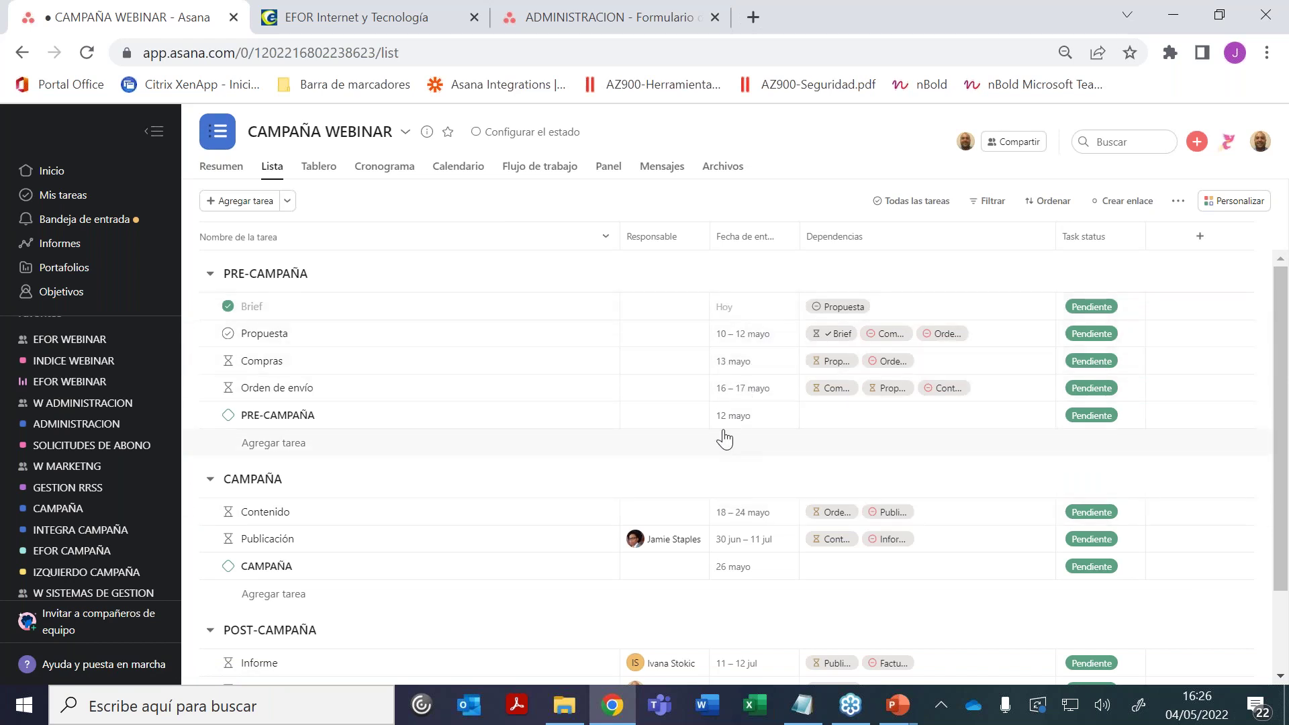
click(1094, 341)
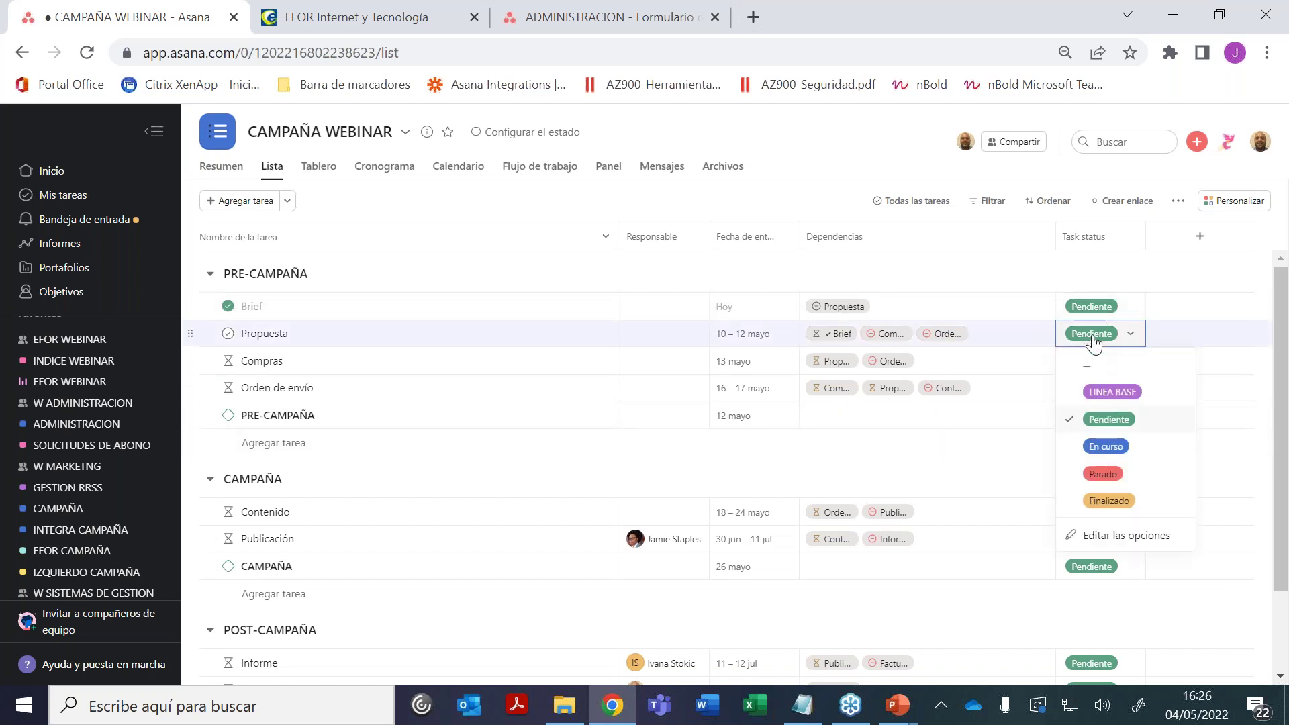
click(1094, 341)
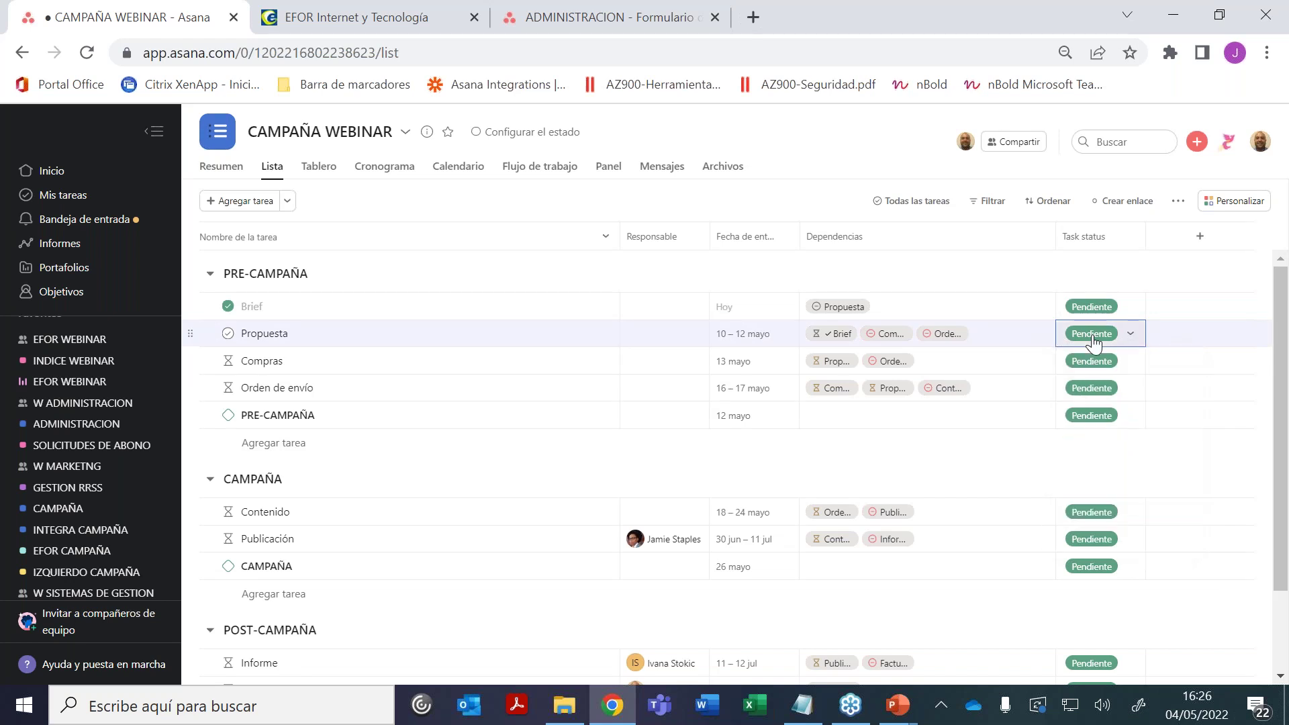
Add the numeric Horas Estimadas field from the field library to the CAMPAÑA WEBINAR task list
click(1186, 243)
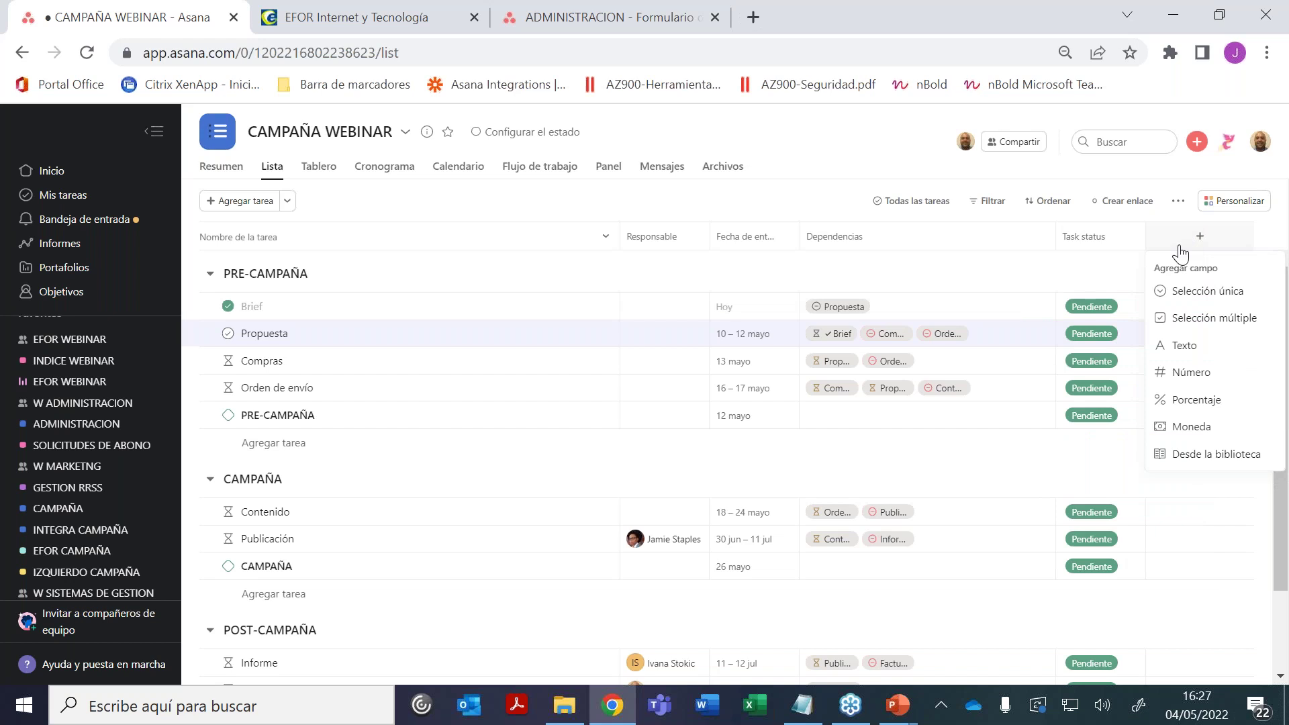
click(1190, 373)
text(H)
key(BackSpace)
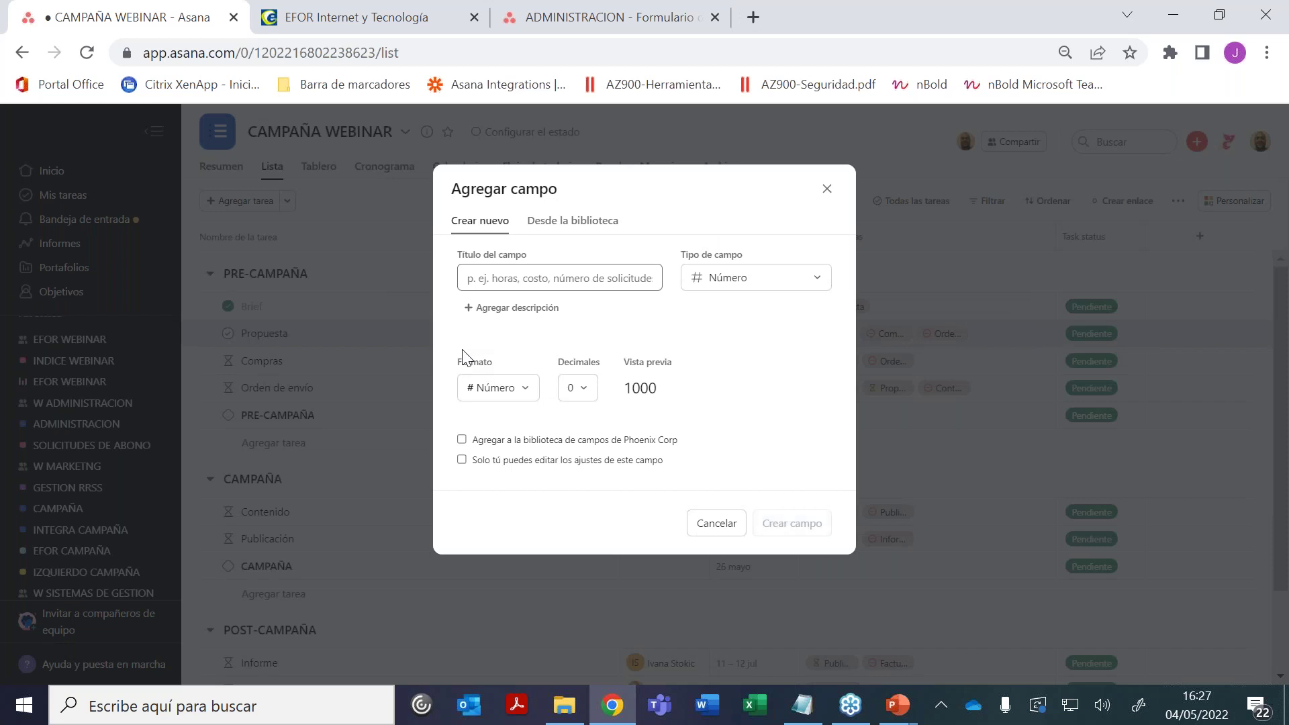
click(569, 220)
text(horas)
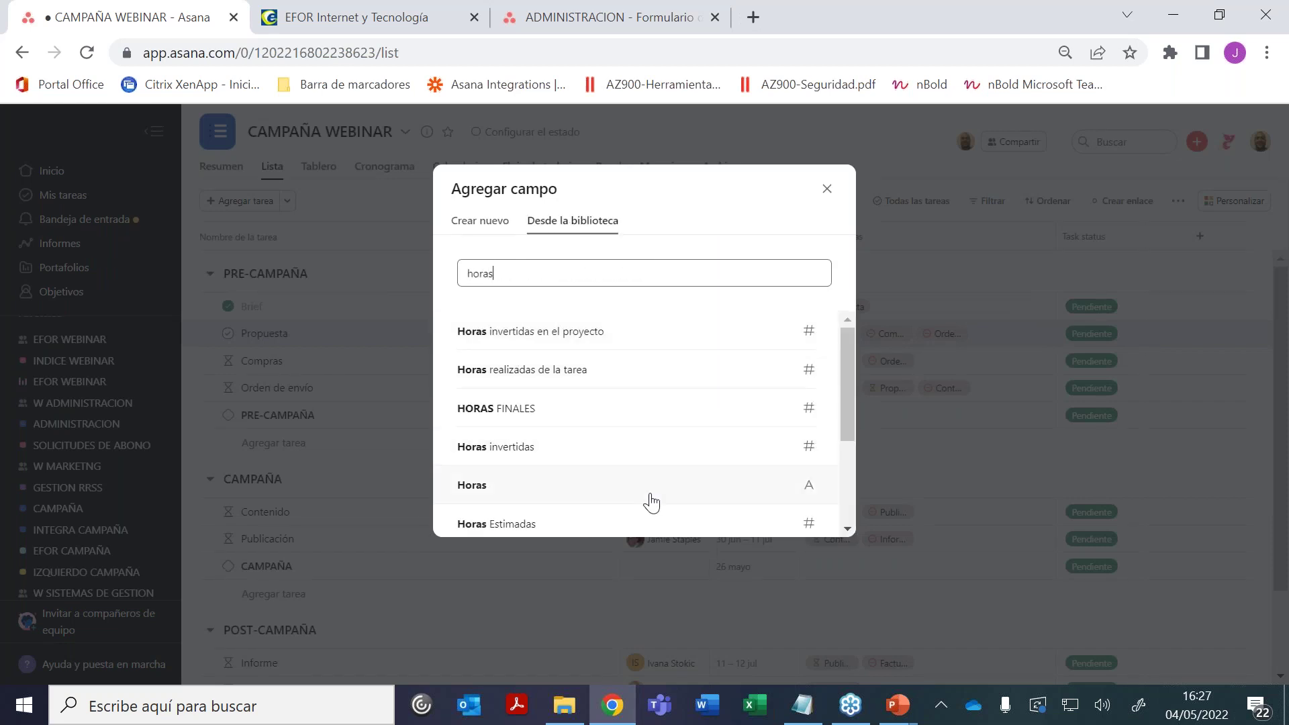
click(618, 523)
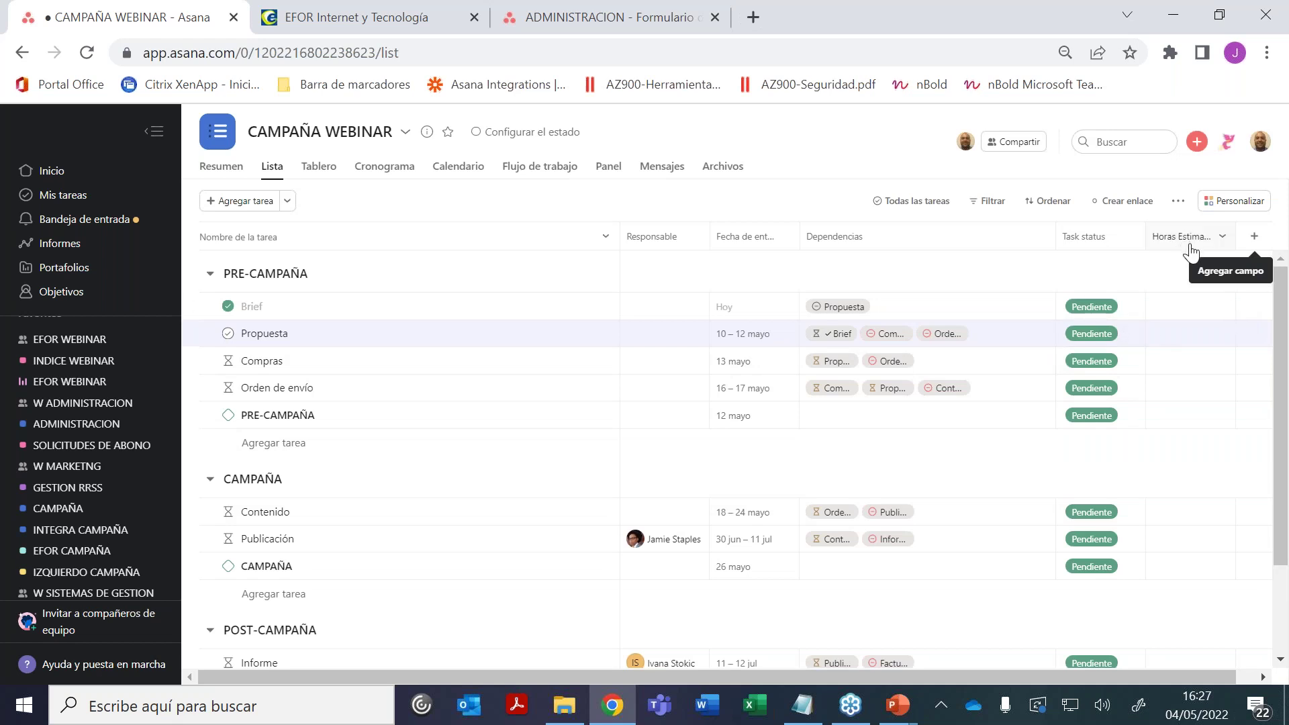
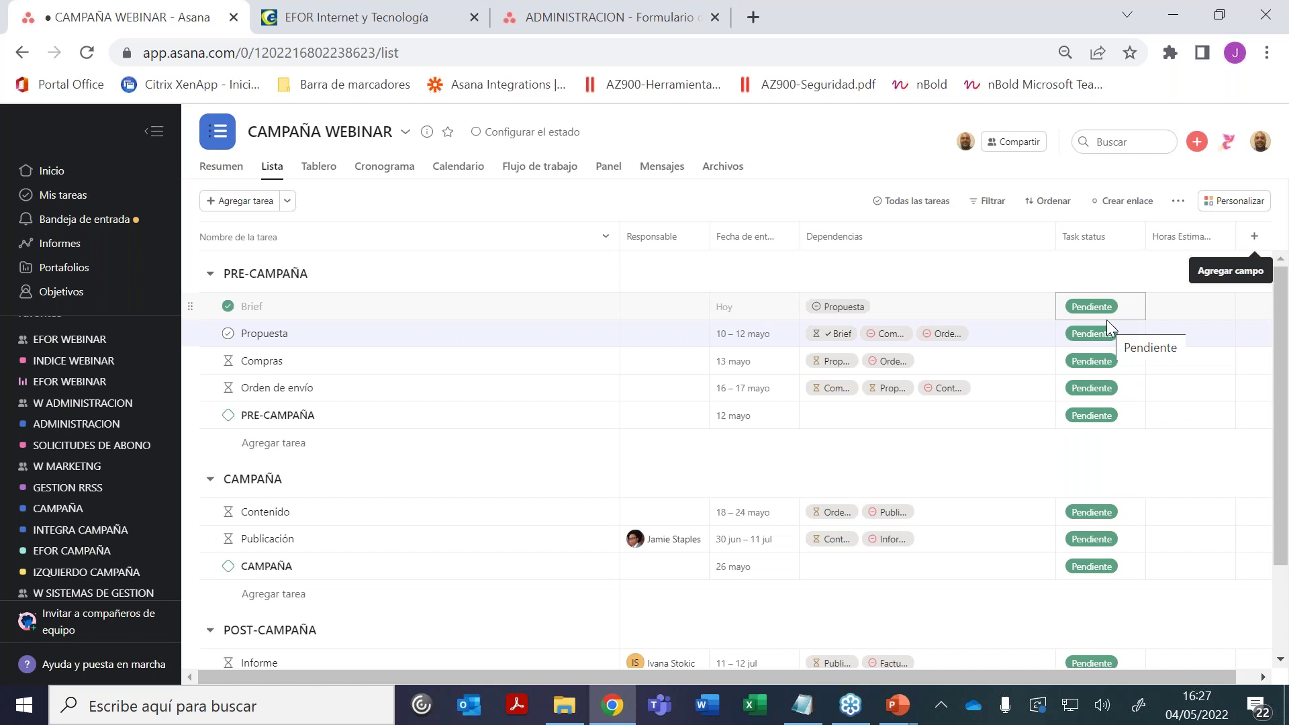
Examine the Estado Tarea filter and its options in the advanced search, and leave without running the search
click(1109, 142)
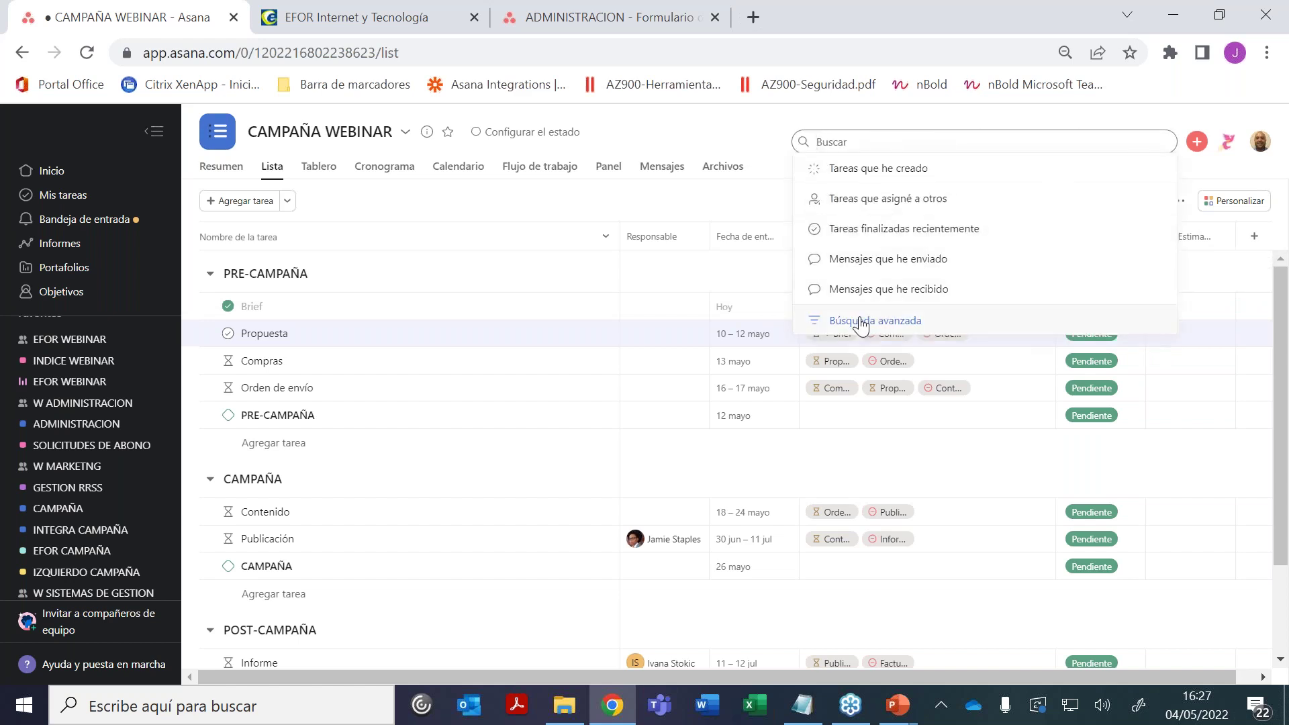
click(861, 323)
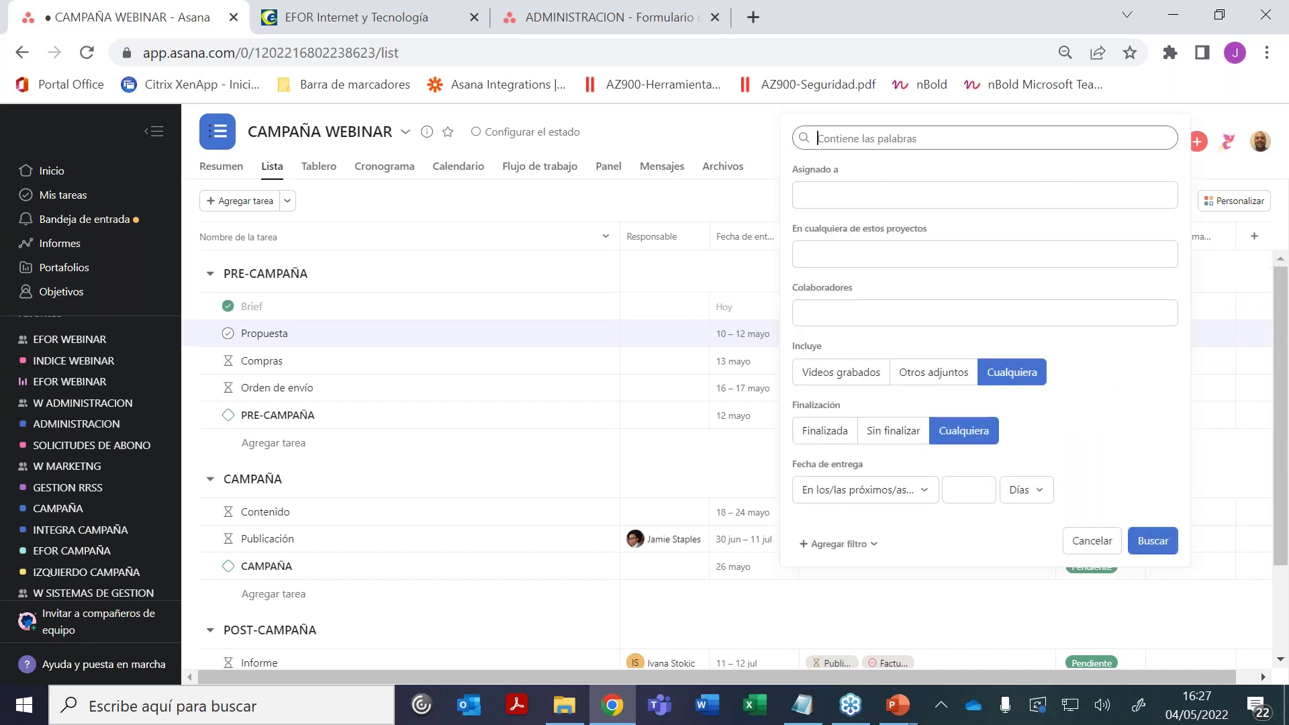
click(821, 549)
click(866, 355)
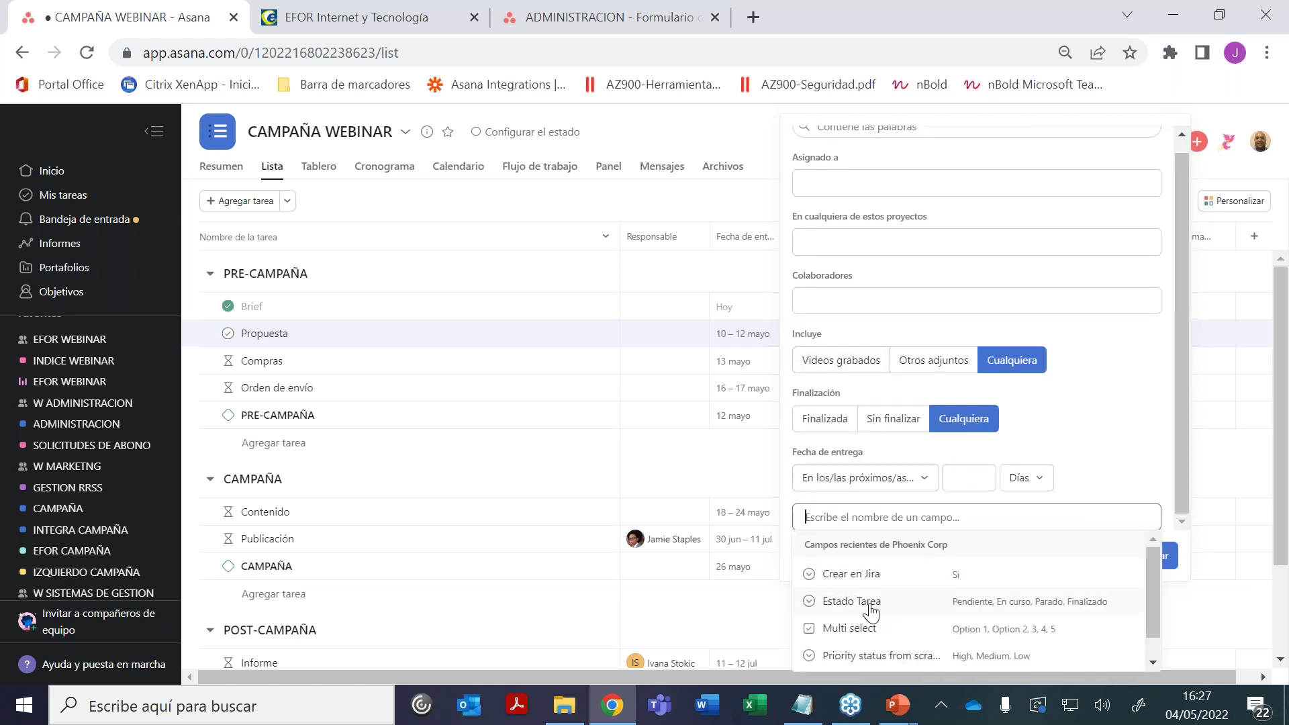
click(871, 604)
drag(1175, 474, 1173, 500)
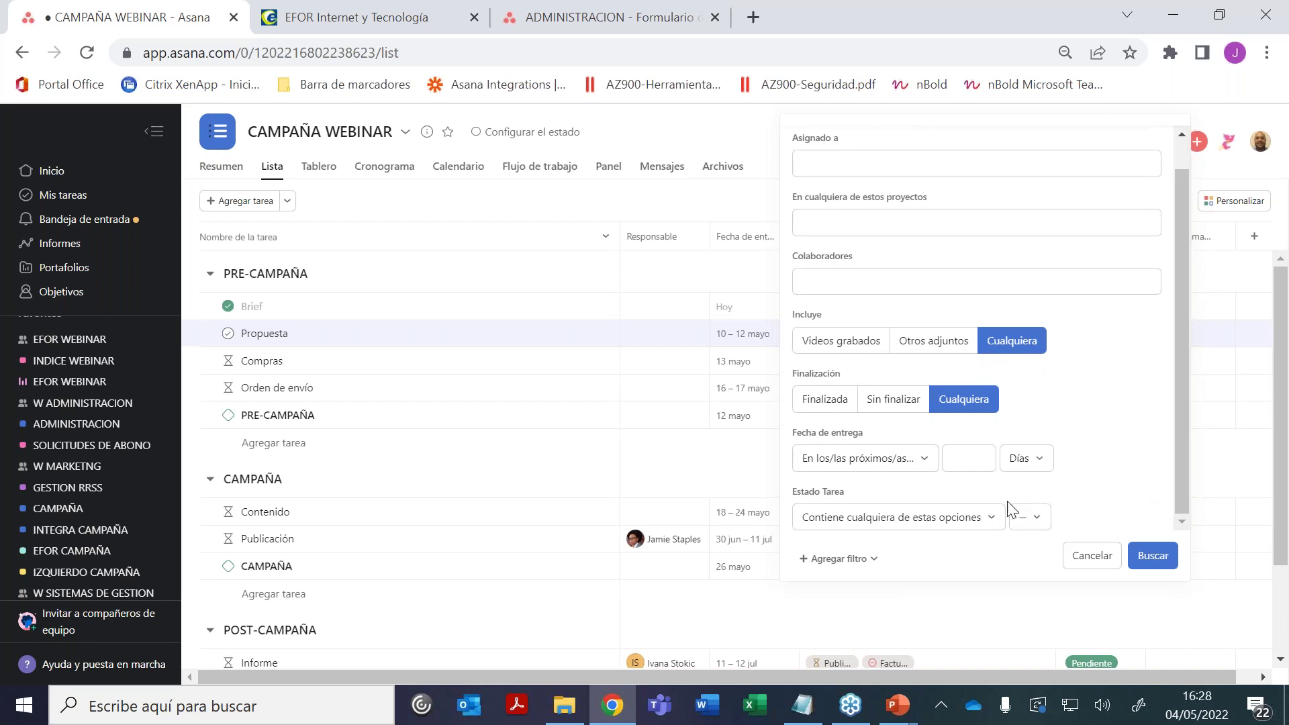
click(1037, 518)
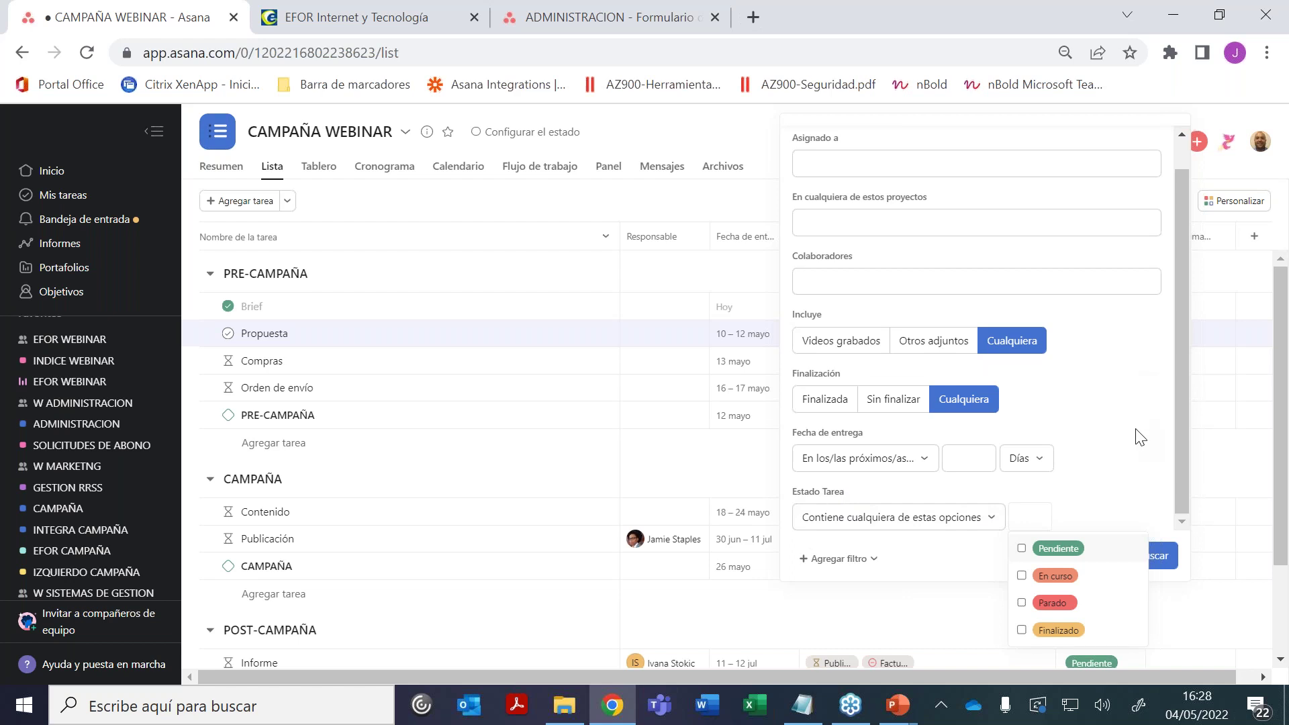
click(1165, 392)
click(1089, 556)
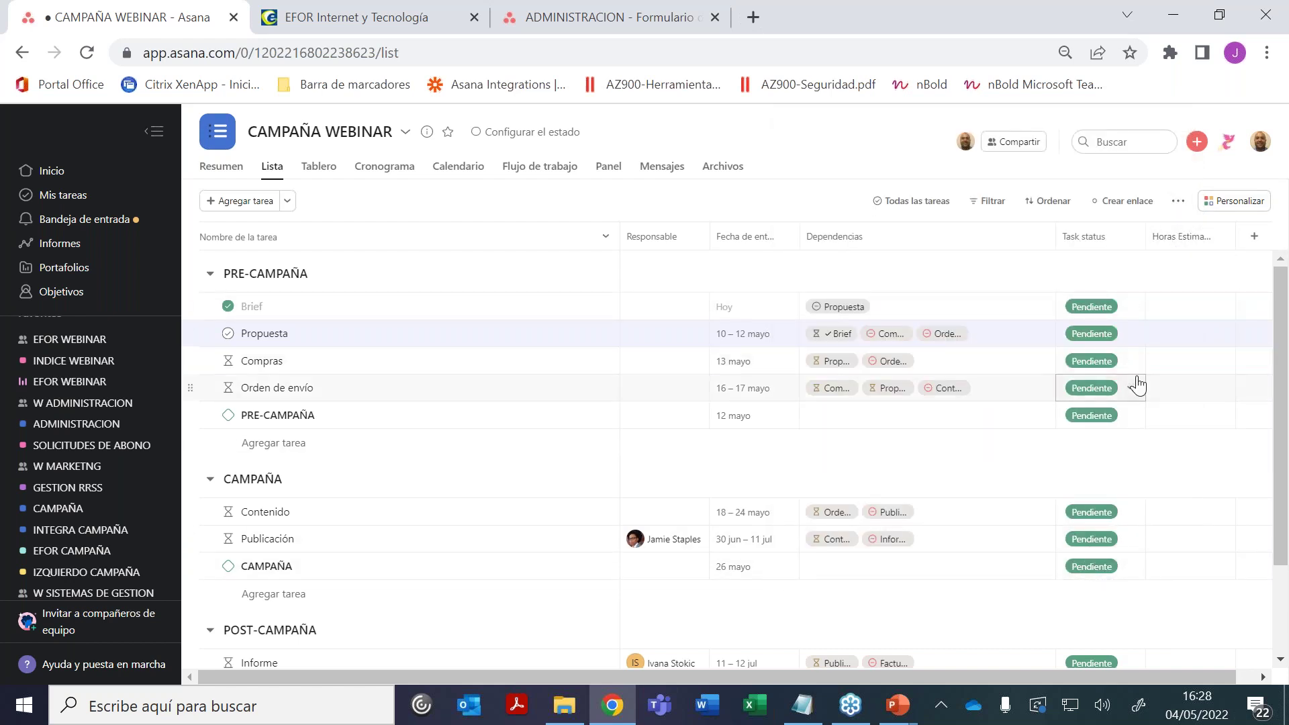
Enter Horas Estimadas values of 3 for Propuesta, 5 for Compras and 7 for Orden de envío
click(1169, 338)
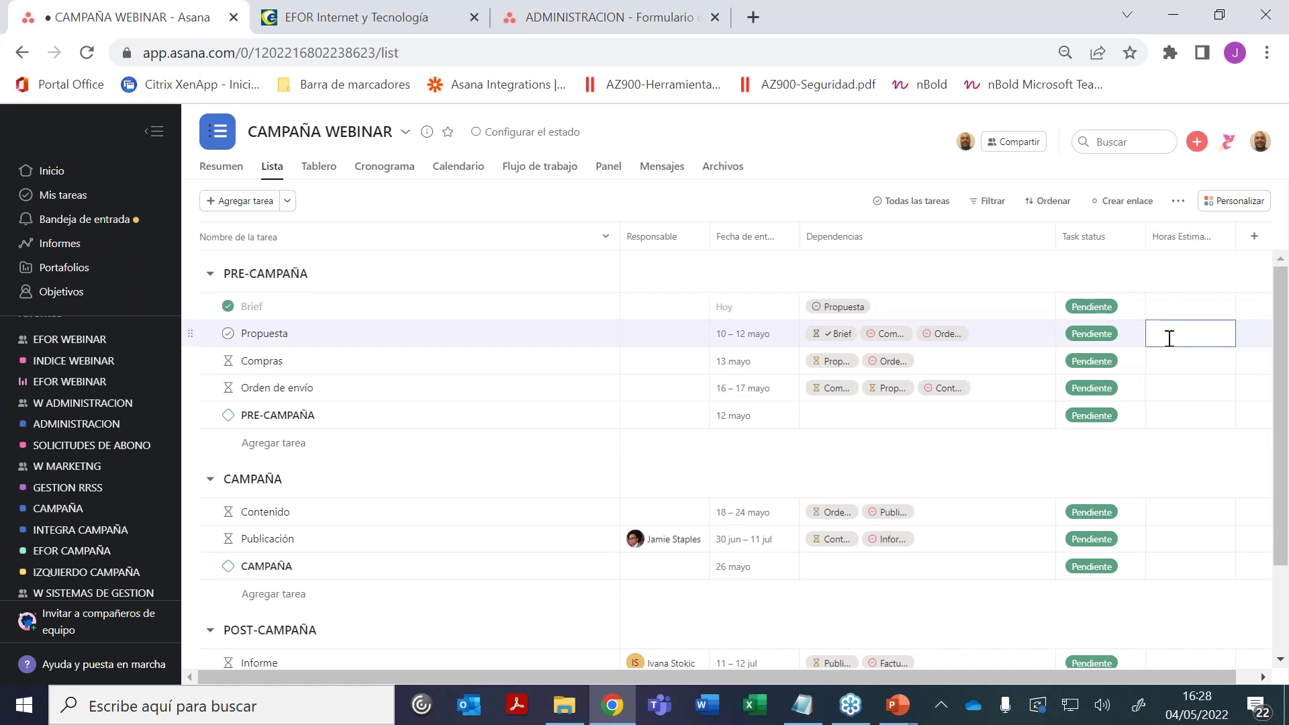
text(3)
key(Return)
click(1174, 359)
text(5)
key(Return)
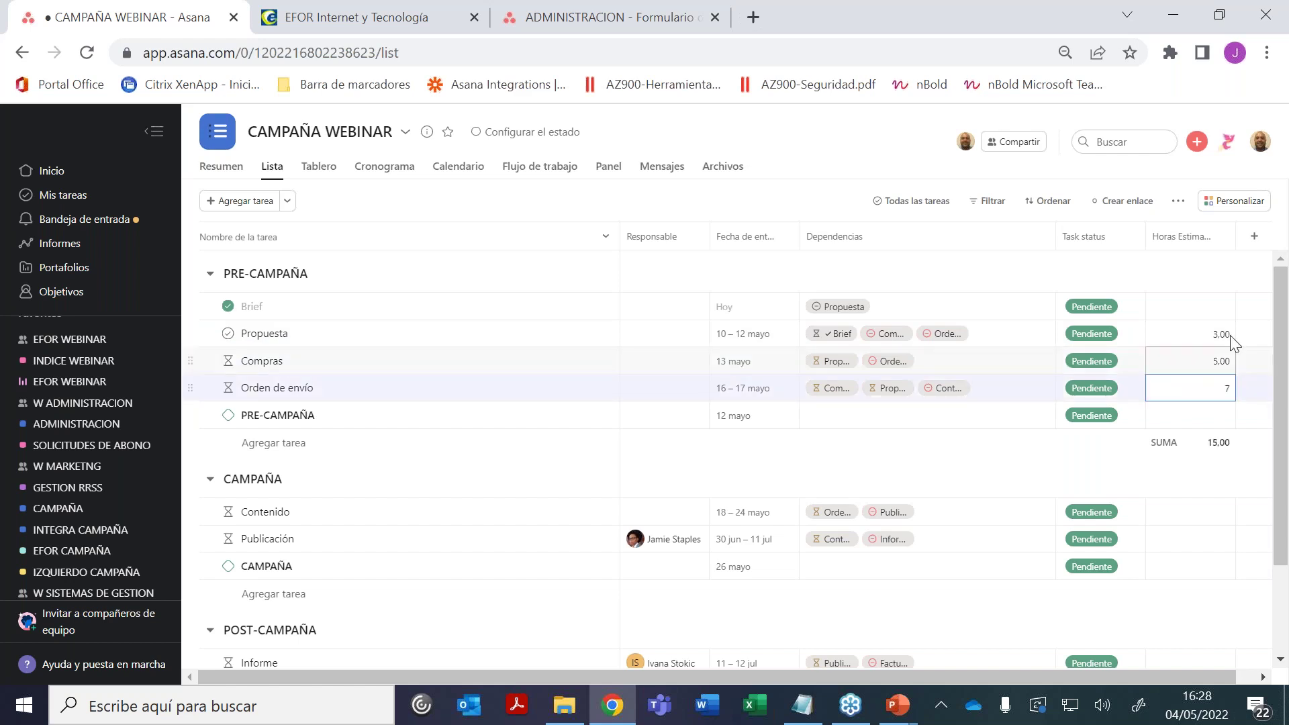
right_click(1248, 230)
click(1269, 164)
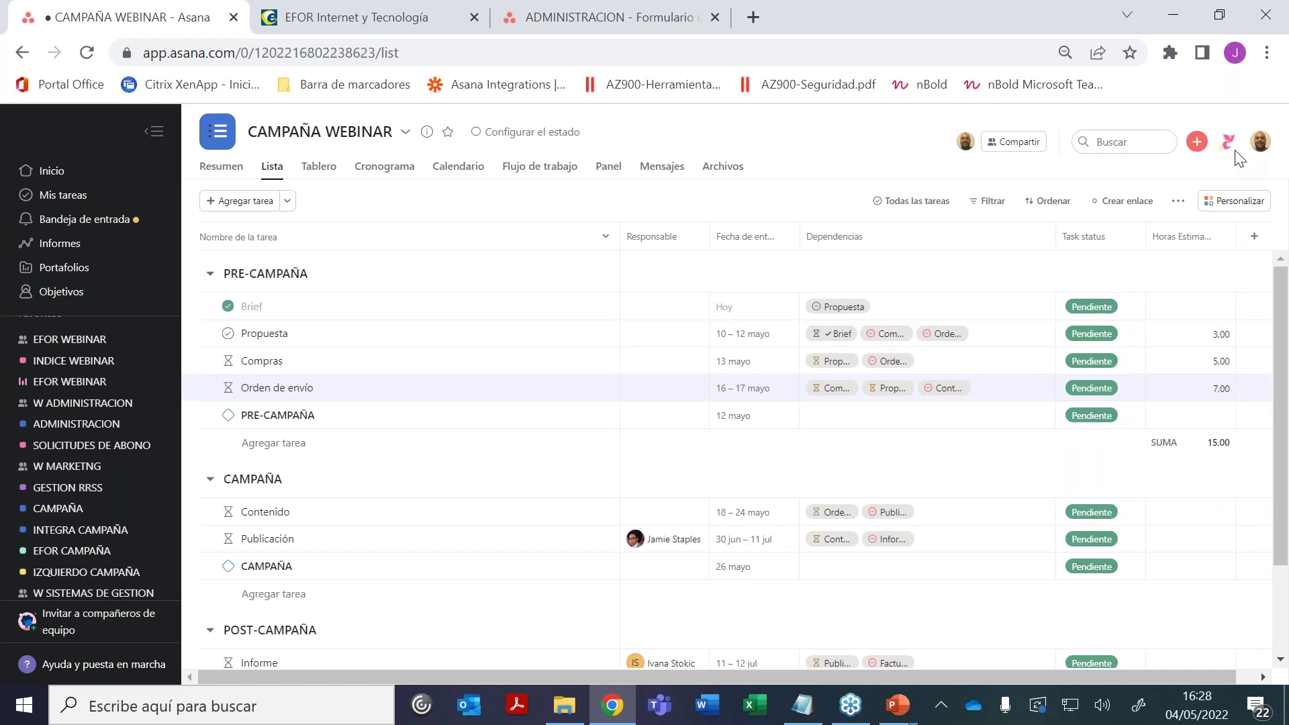
Try the Total formula on the PRE-CAMPAÑA Horas Estimadas summary, and restore the Suma formula
click(1198, 453)
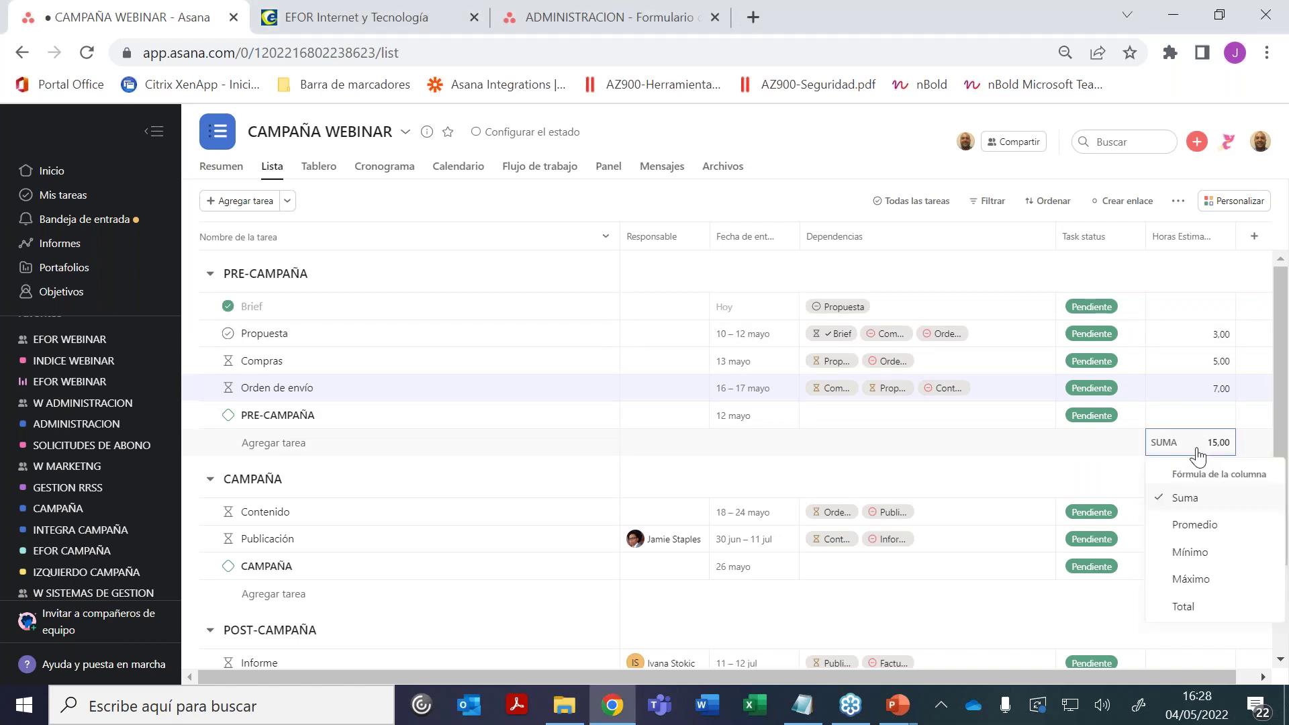
click(1180, 606)
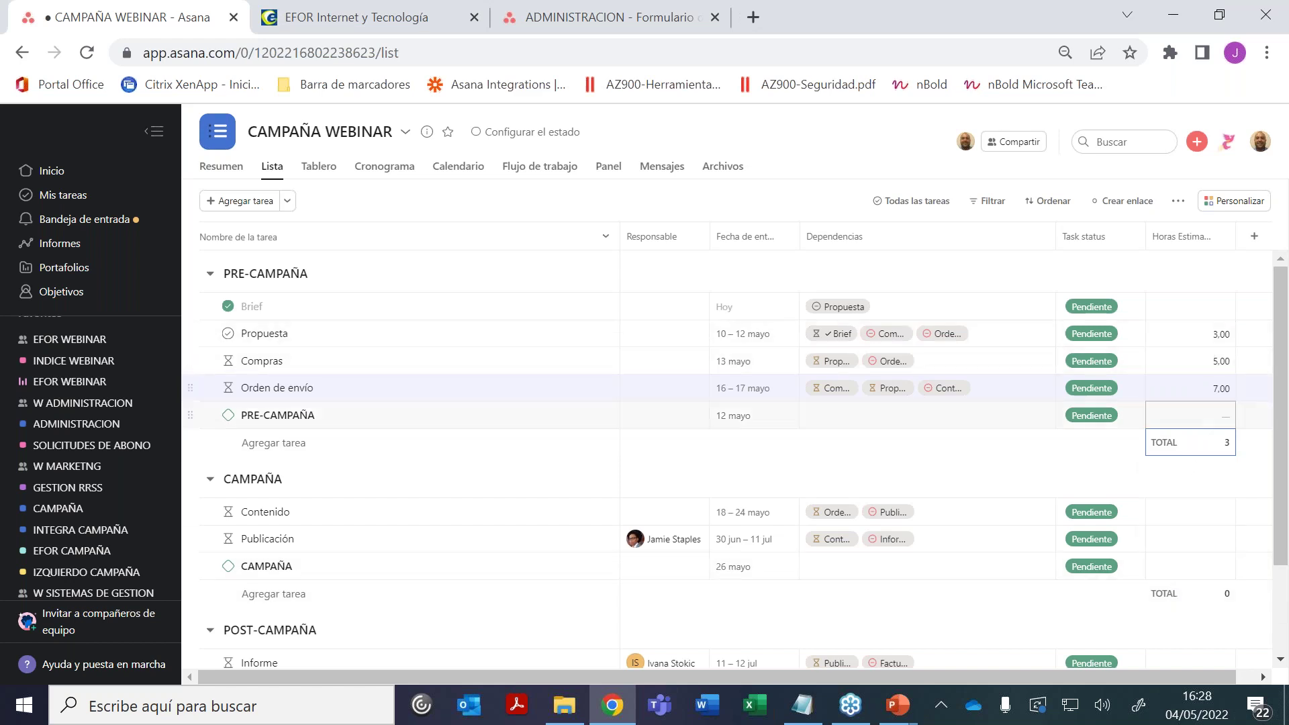
click(1173, 451)
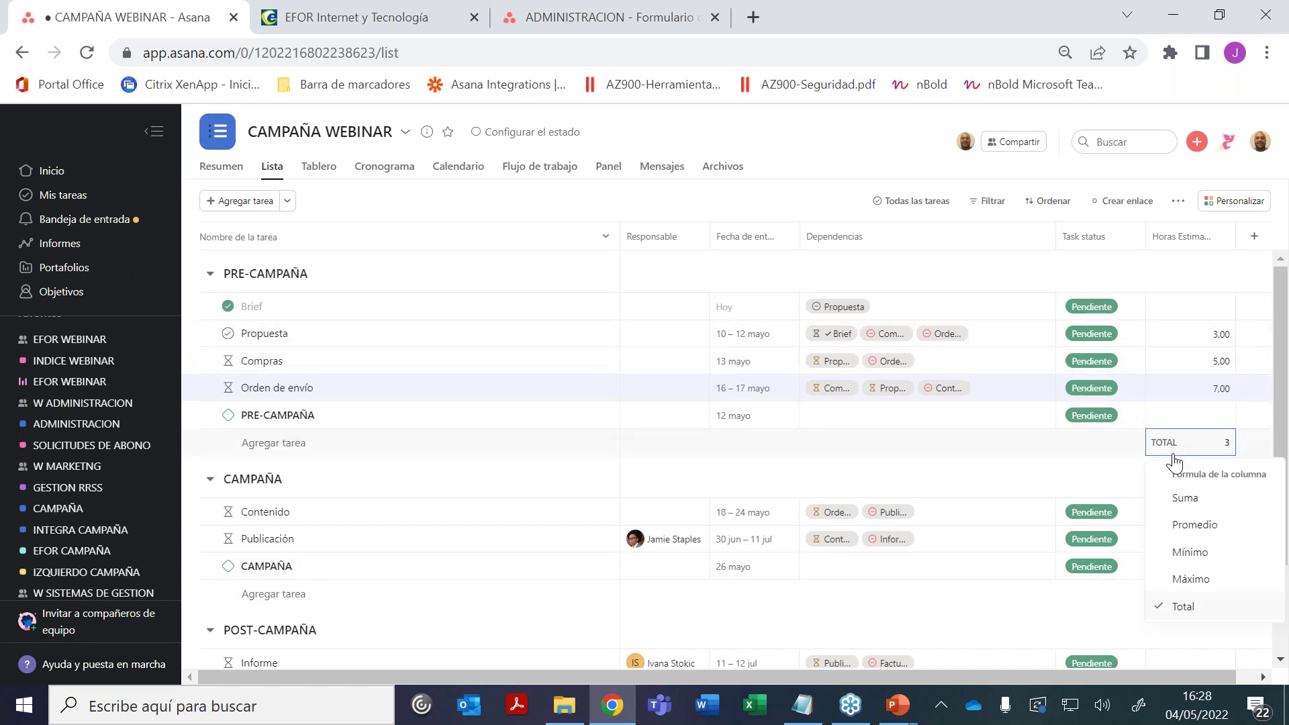
click(1174, 498)
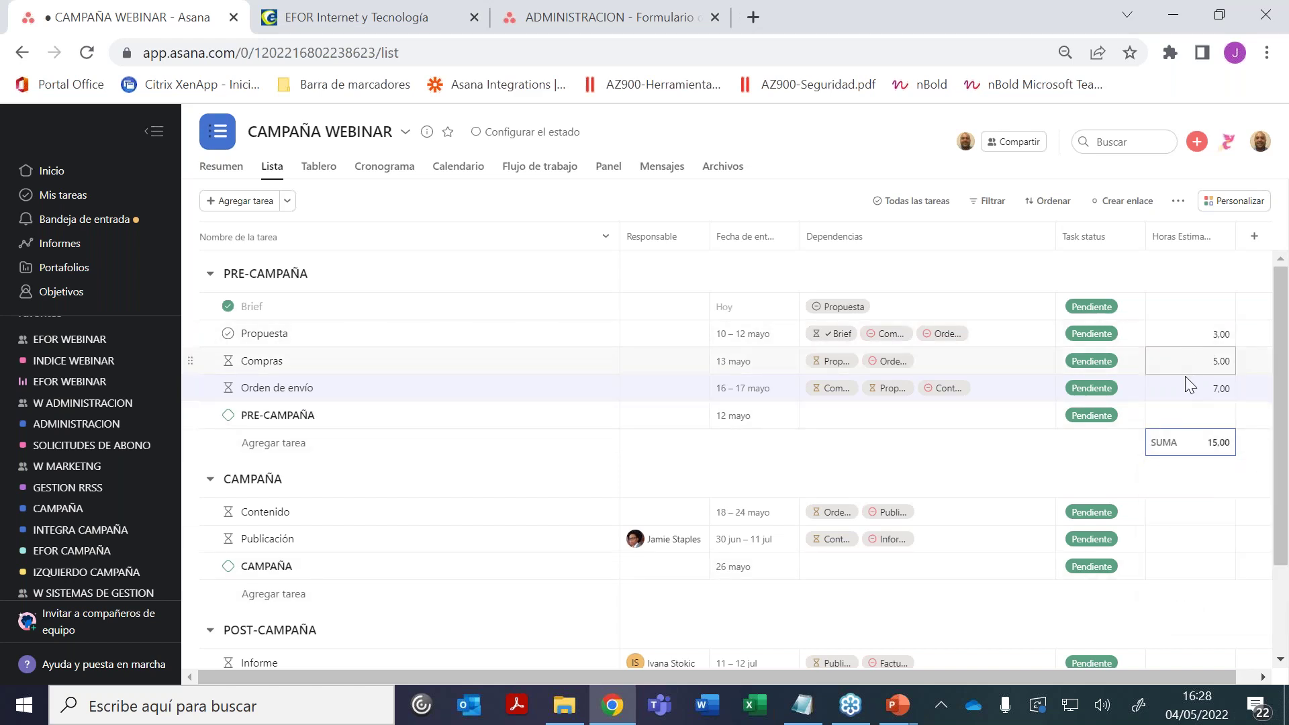
click(1181, 448)
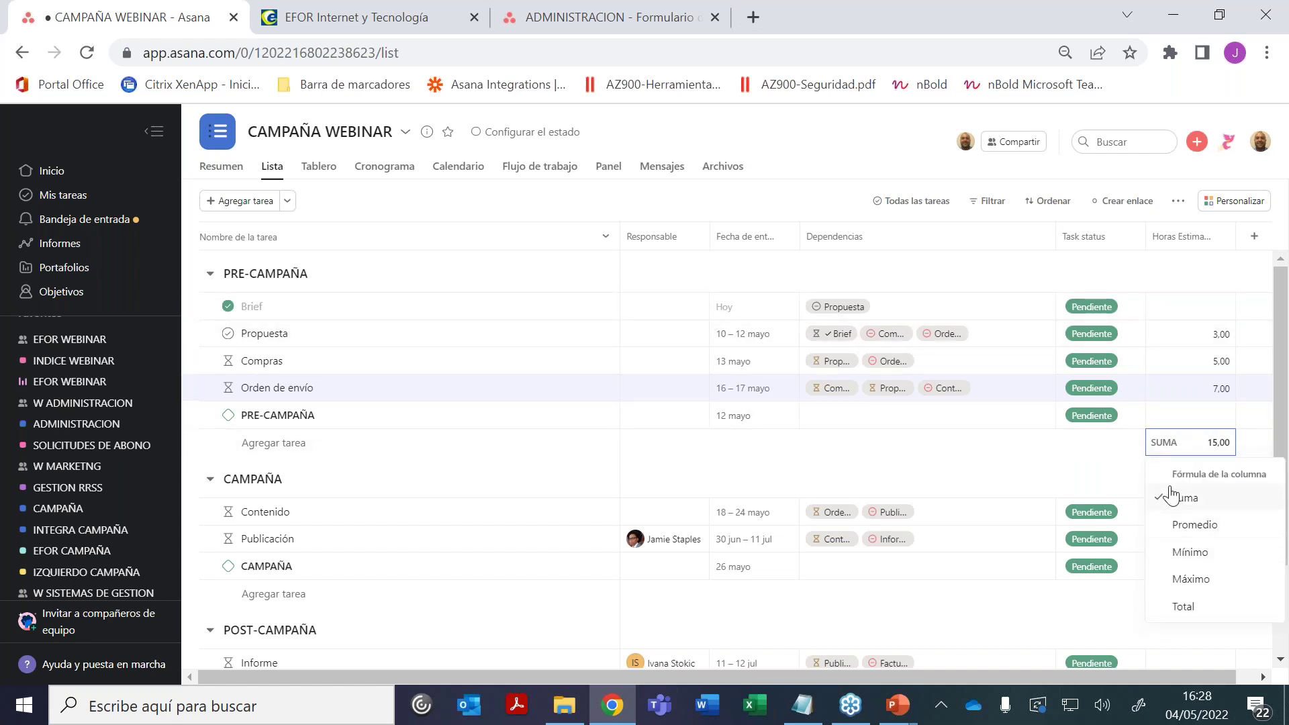
click(1198, 446)
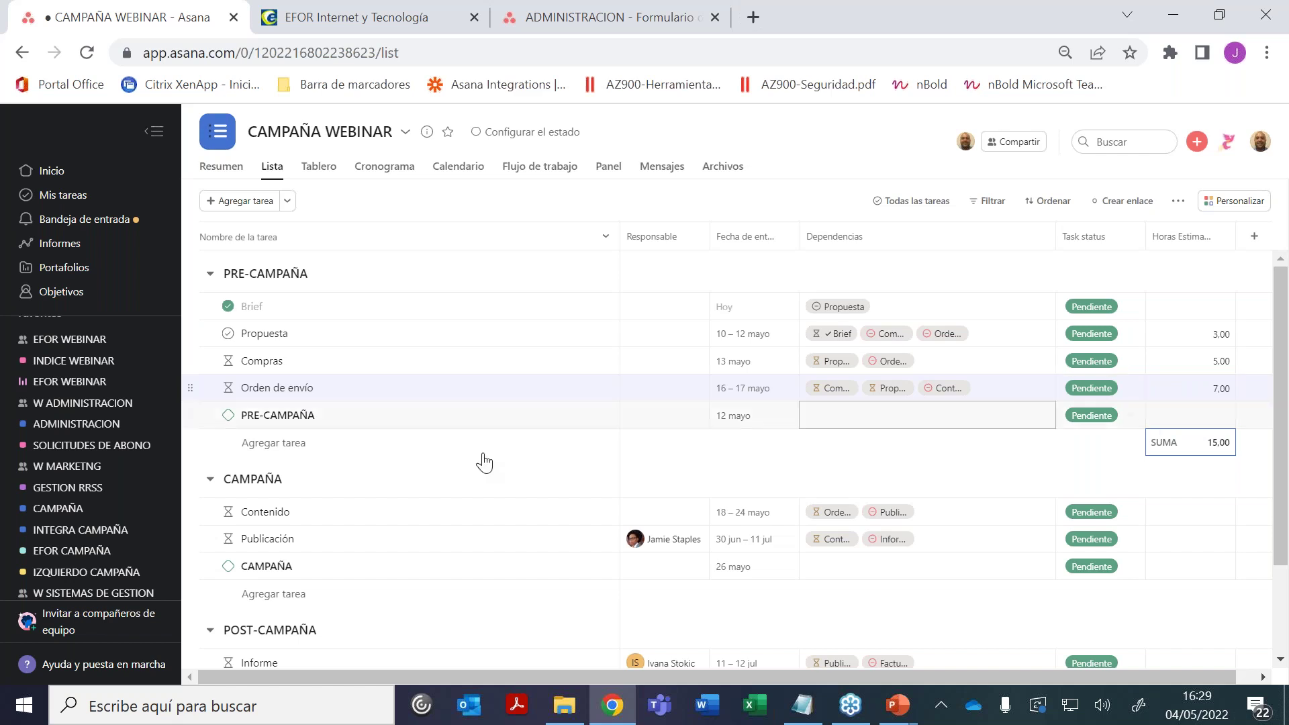
Open the GESTION RRSS project and examine the trigger and action of its rule that adds tasks to ADMINISTRACION
click(52, 488)
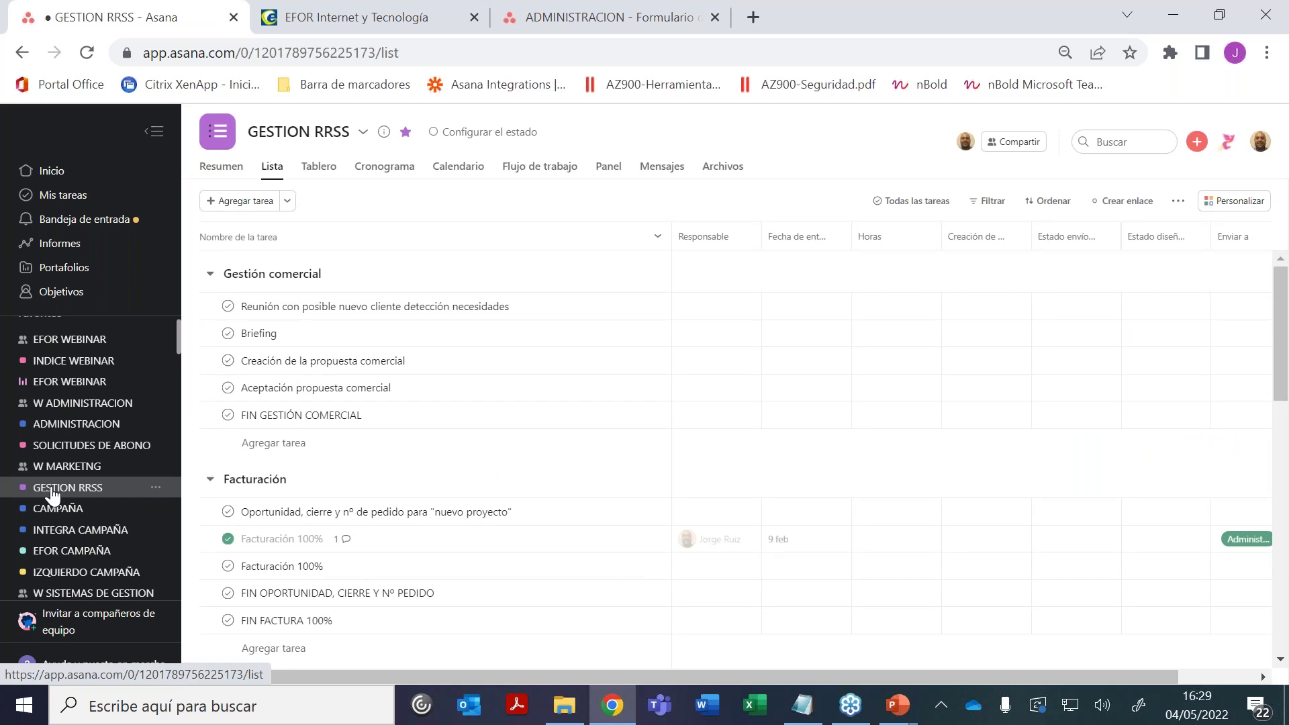
click(1201, 205)
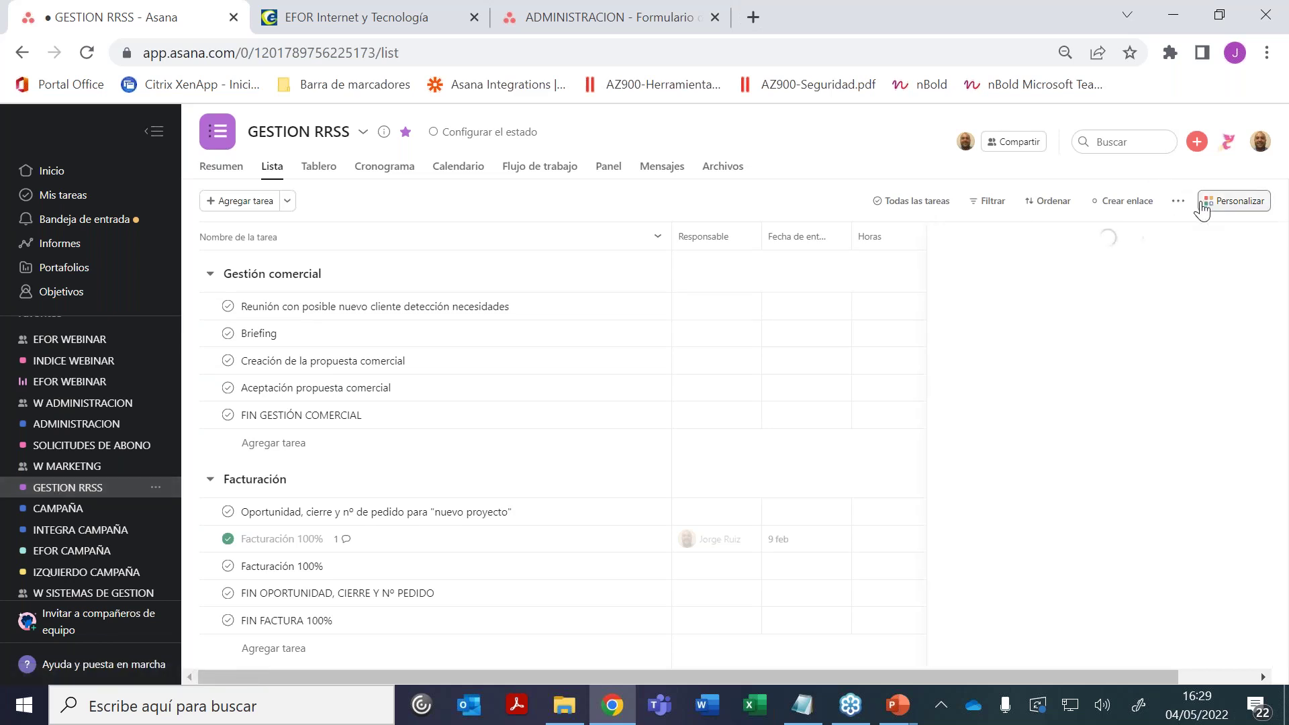
click(969, 339)
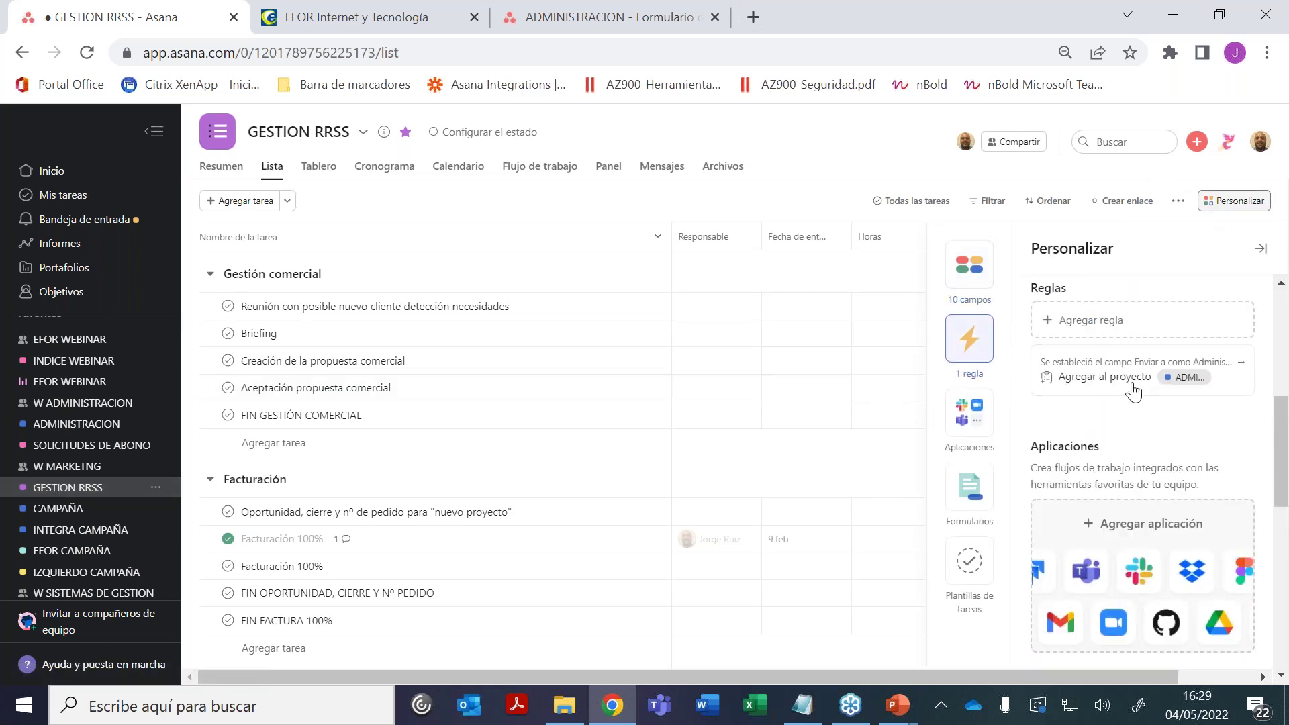
click(1123, 375)
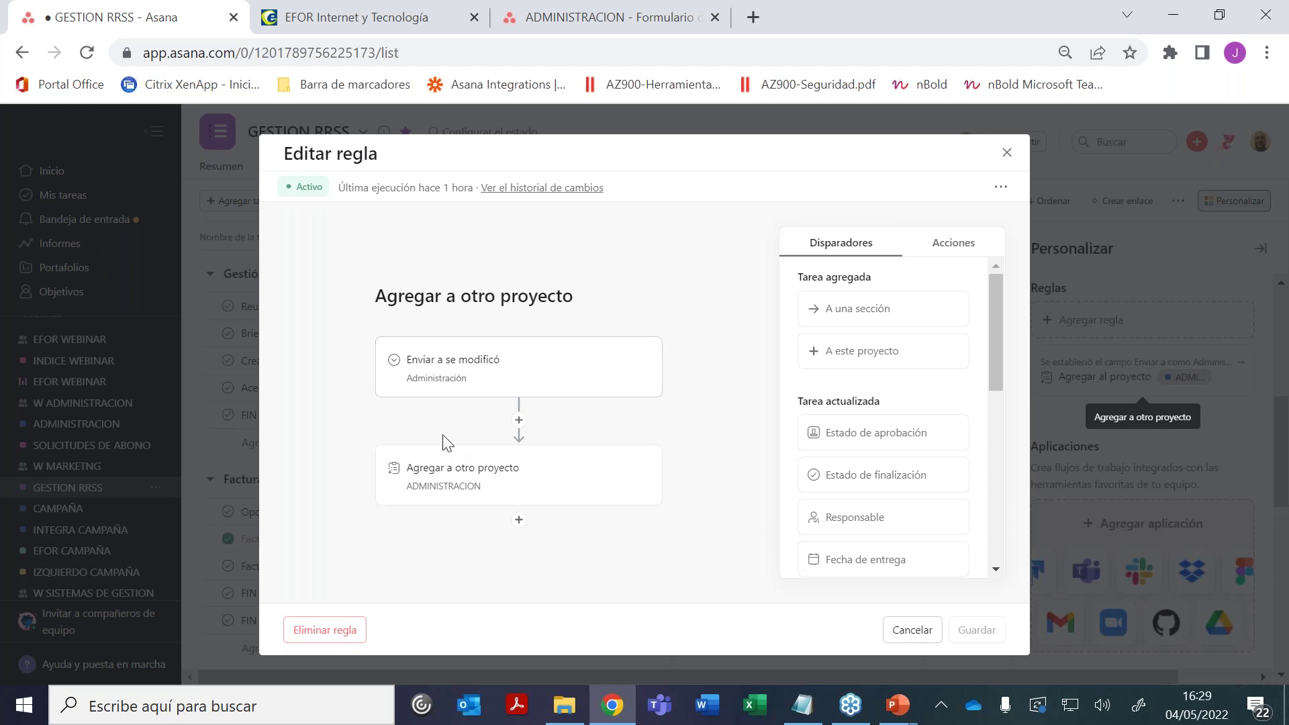
click(467, 500)
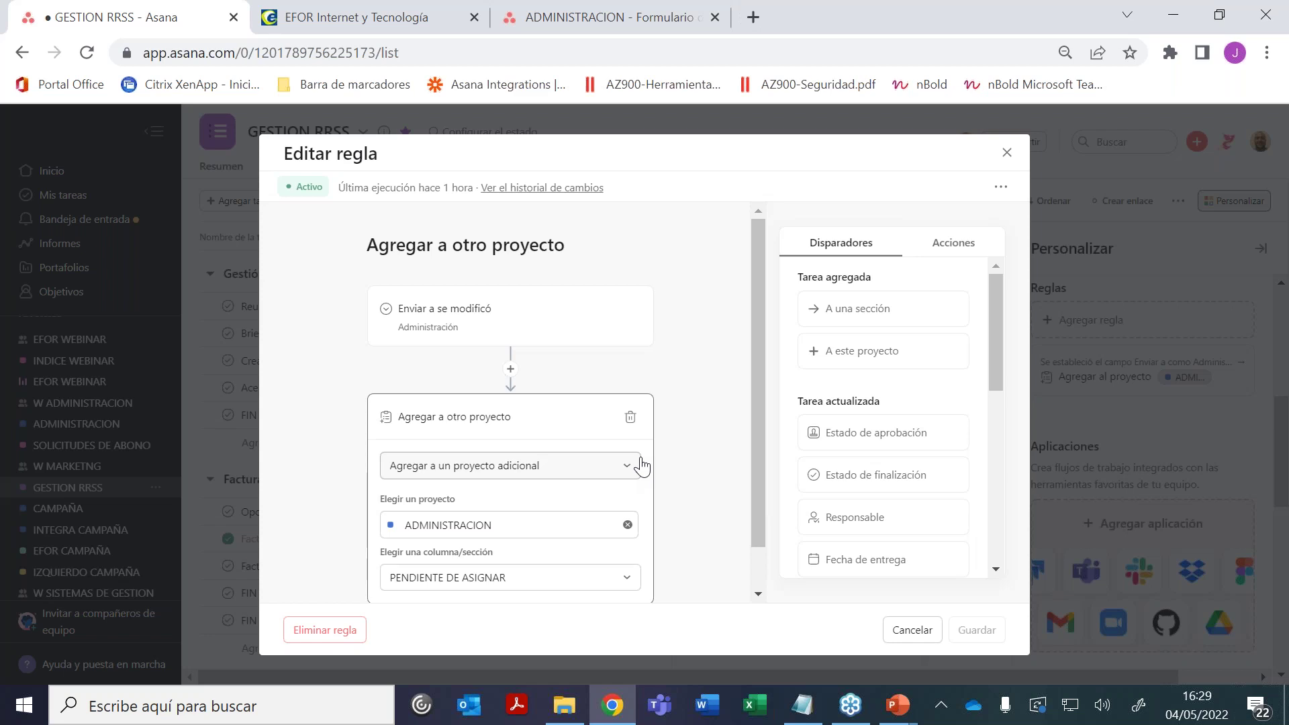
click(906, 631)
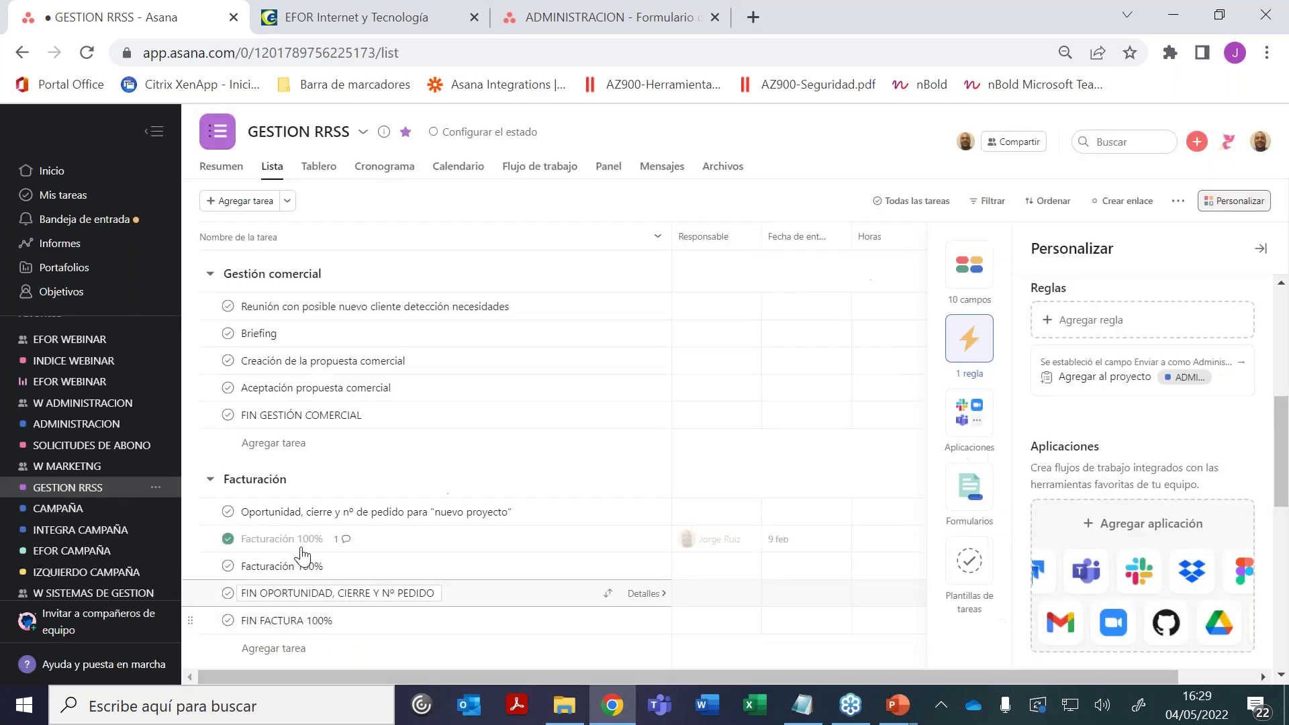
click(1218, 205)
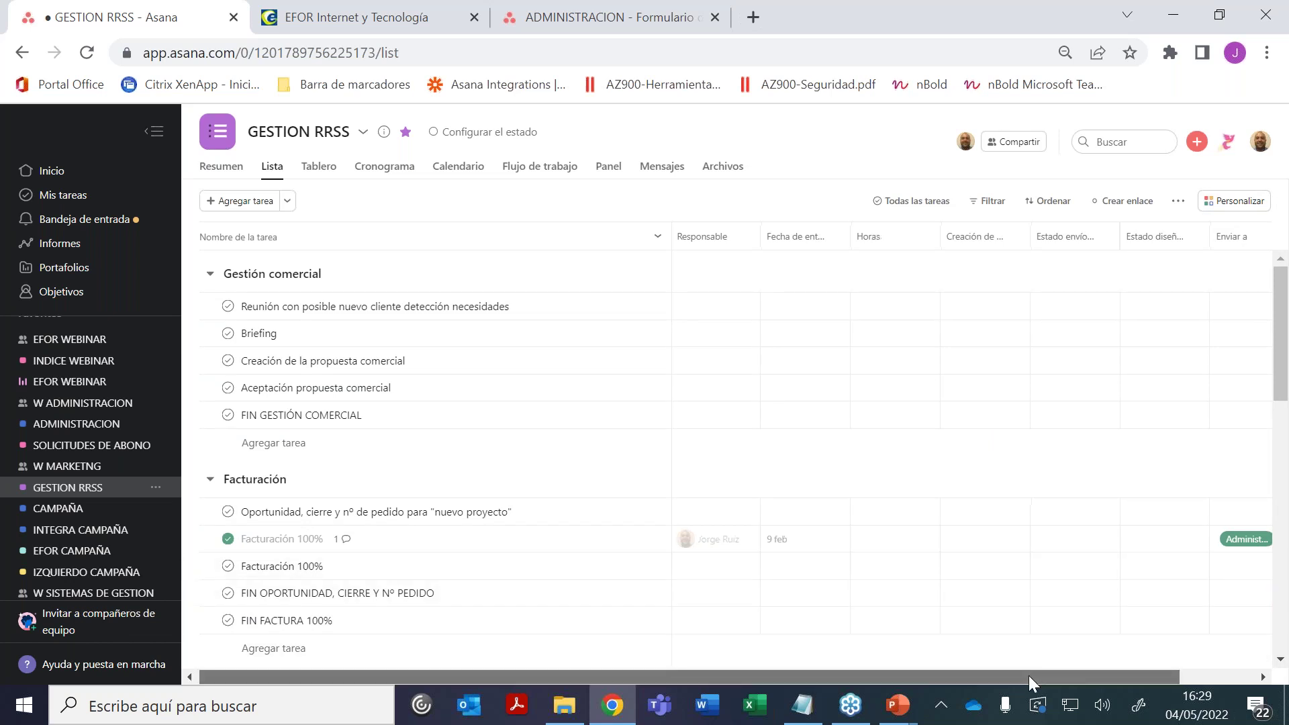
Set the Enviar a field of the unfinished Facturación 100% task to Administración
drag(1028, 675, 1173, 674)
click(1166, 573)
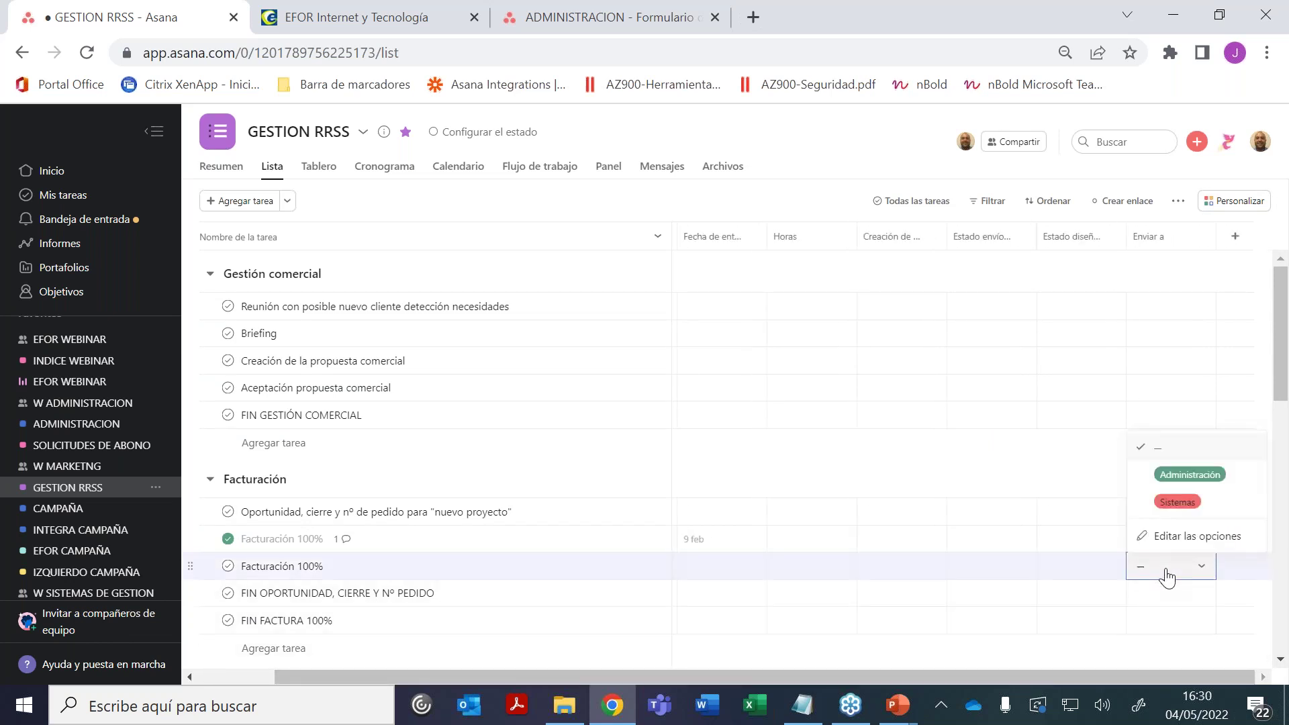
click(1189, 474)
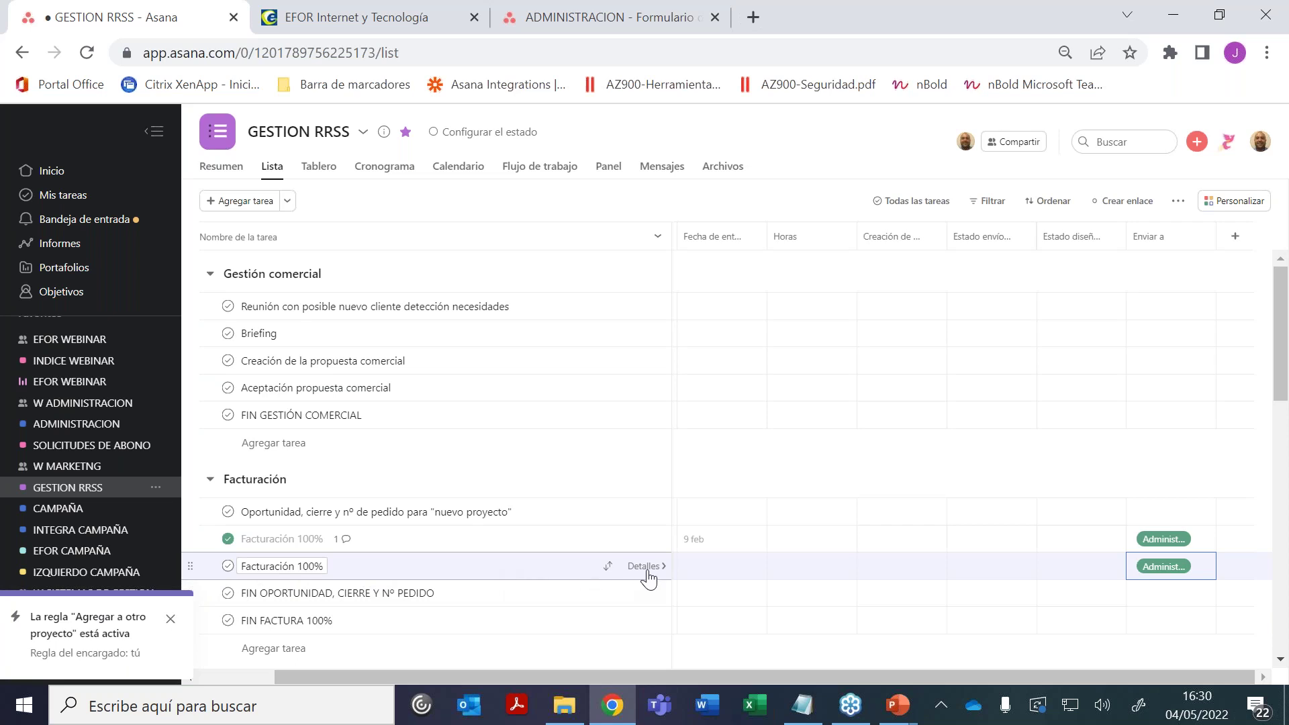
Open the Facturación 100% task in the ADMINISTRACION project and move it to that project's PENDIENTE DE ASIGNAR section
click(645, 565)
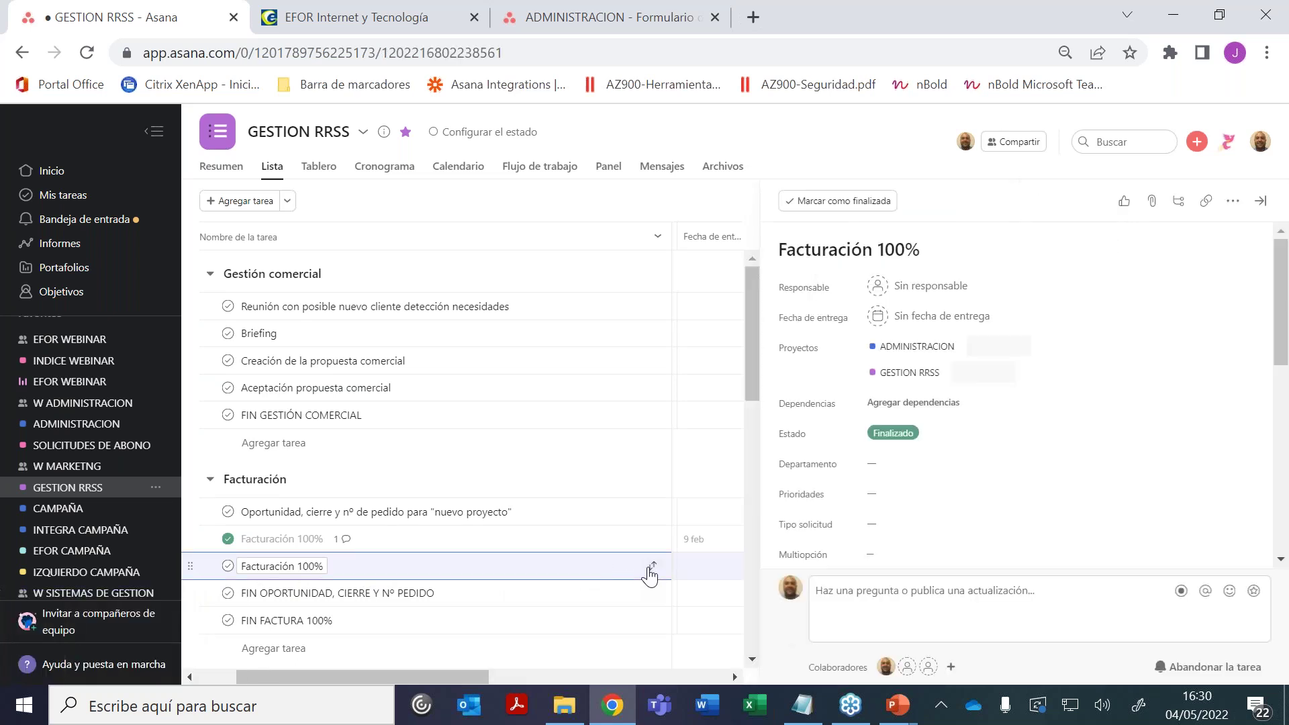
mouse_move(873, 376)
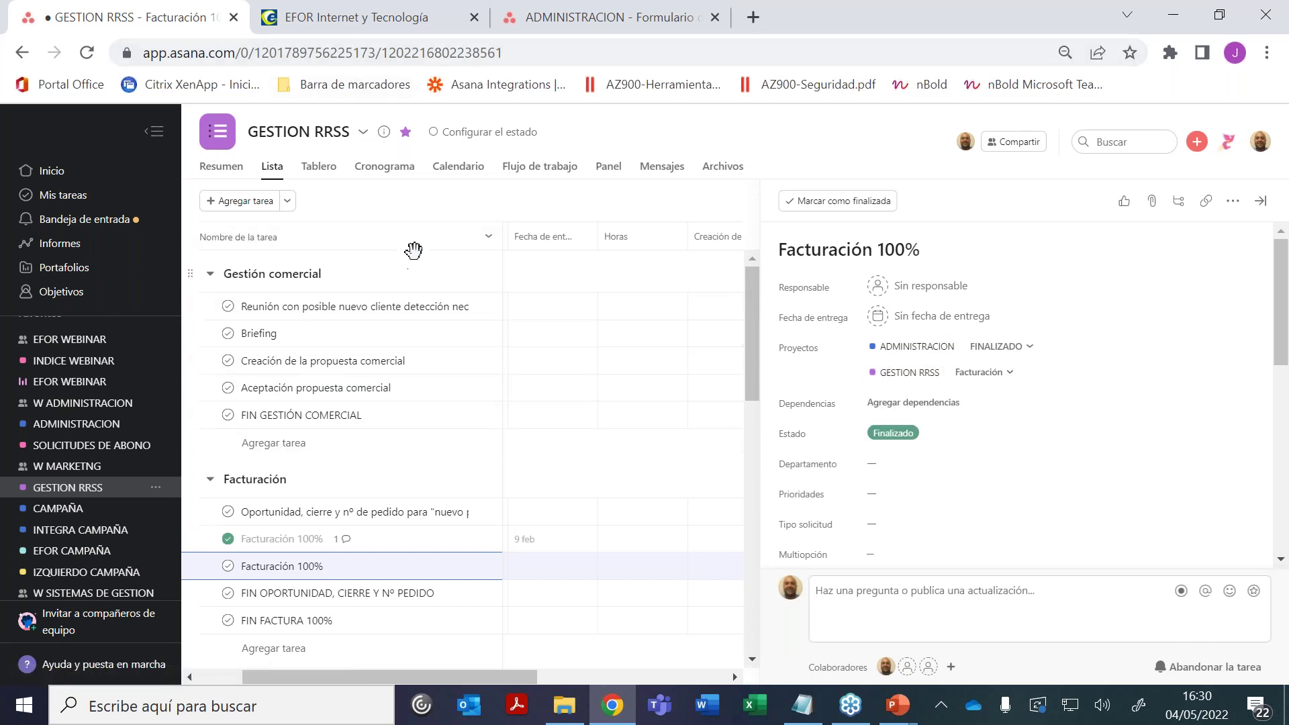
click(938, 354)
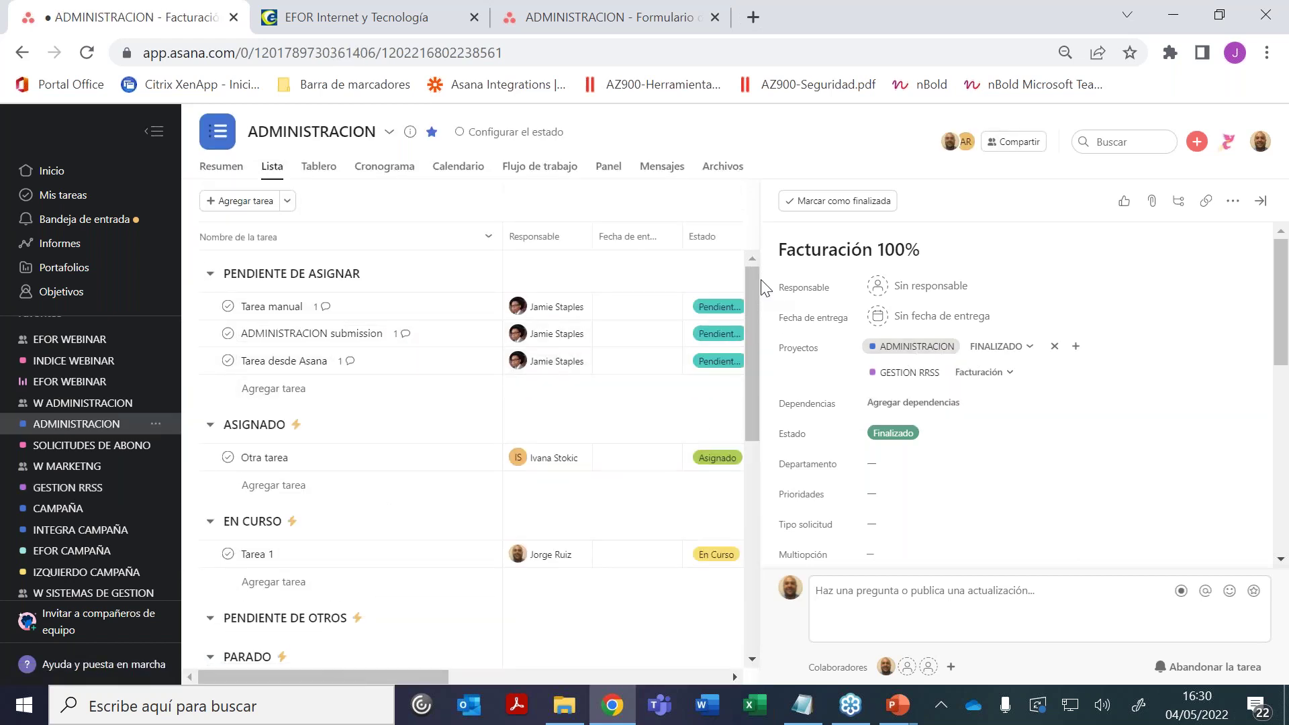
click(1000, 346)
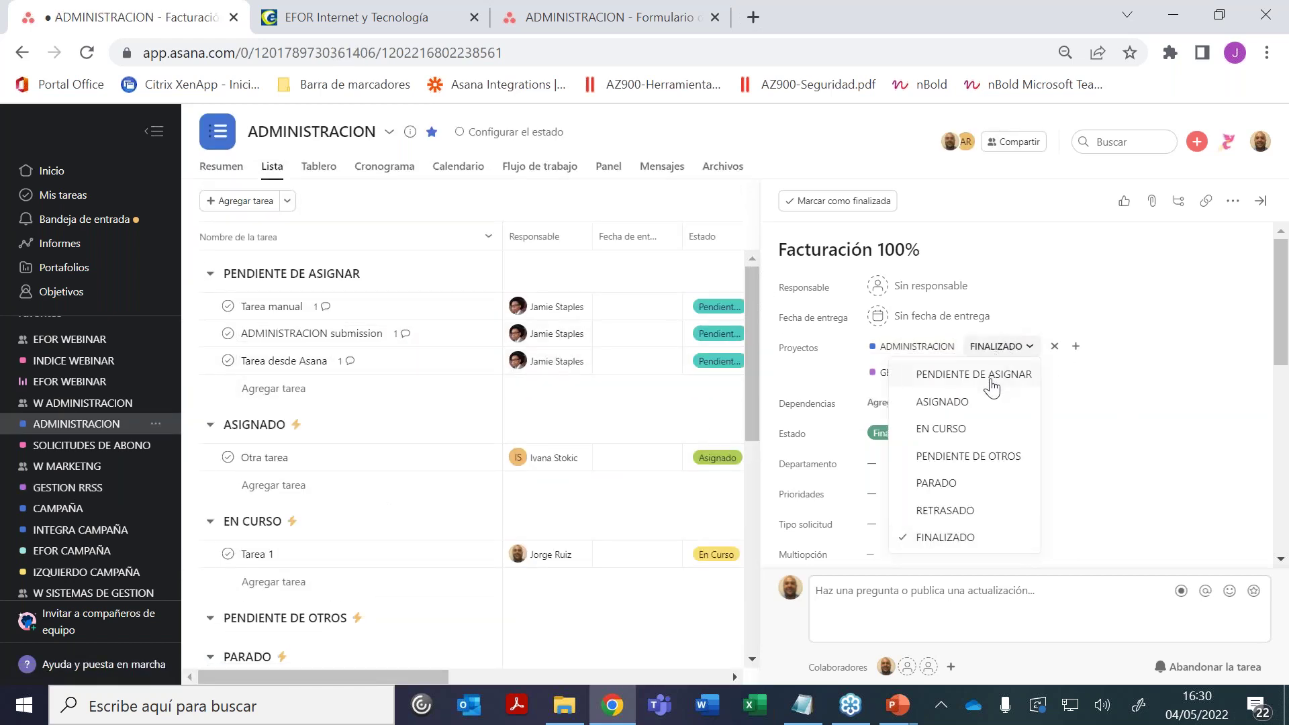
click(989, 381)
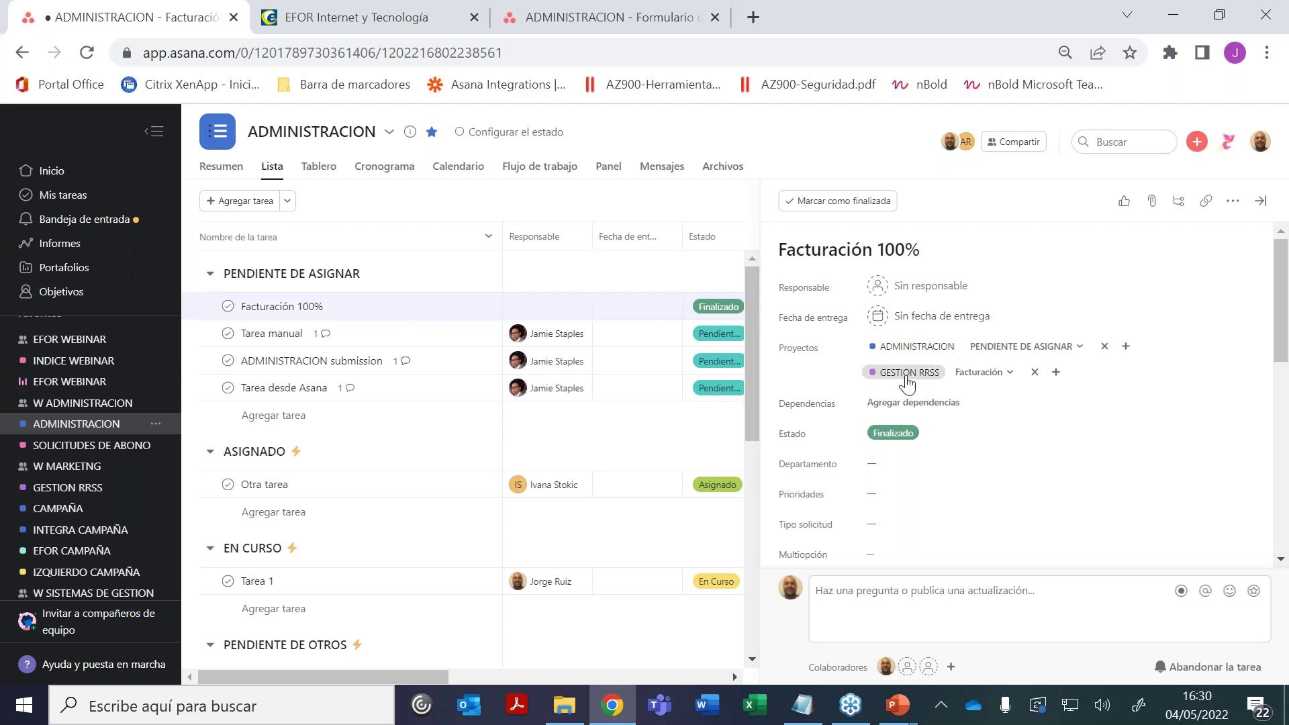
click(1261, 200)
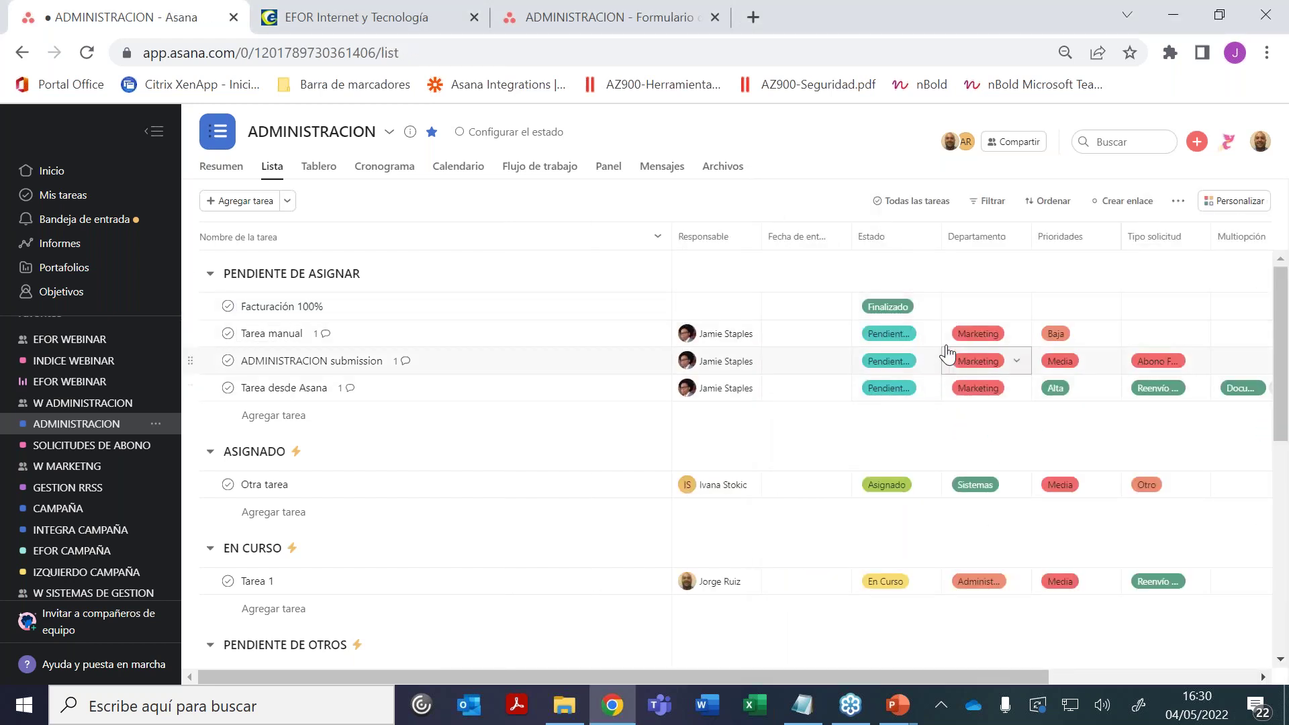
Set the Facturación 100% task's Estado to Pendiente de Asignar and assign it to the person responsible for Otra tarea
click(918, 313)
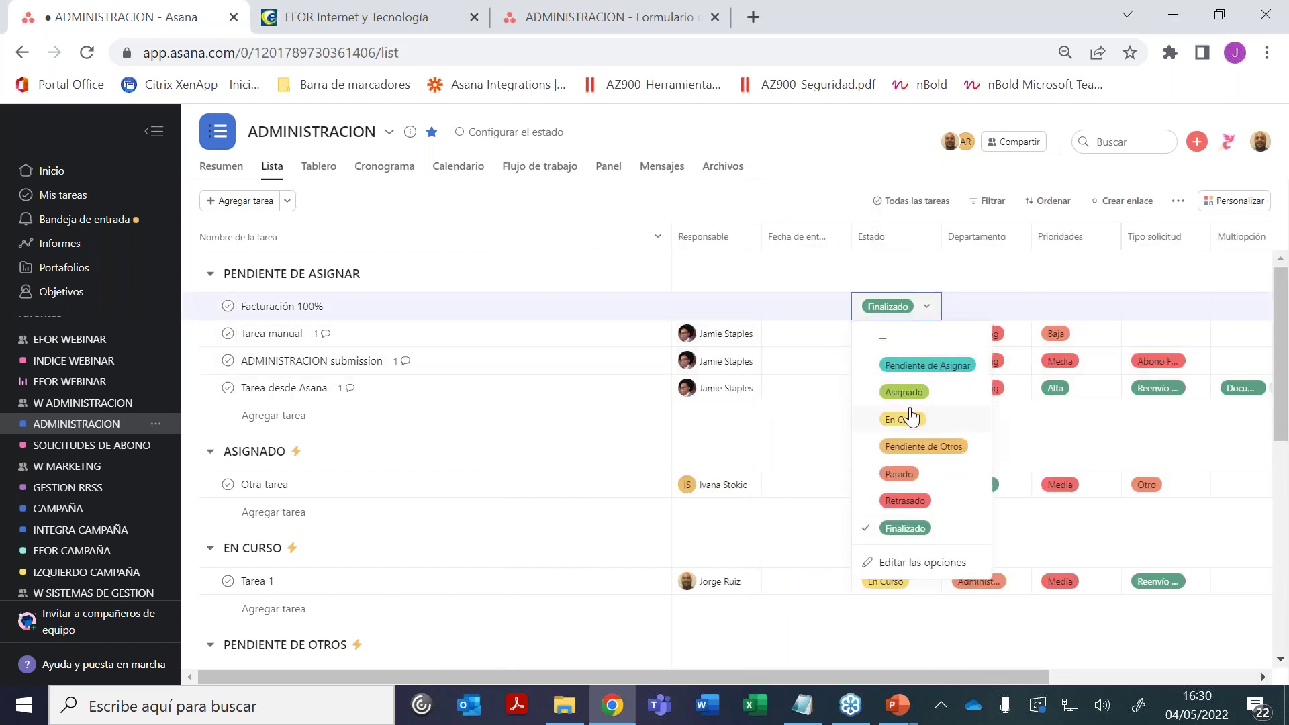
click(925, 368)
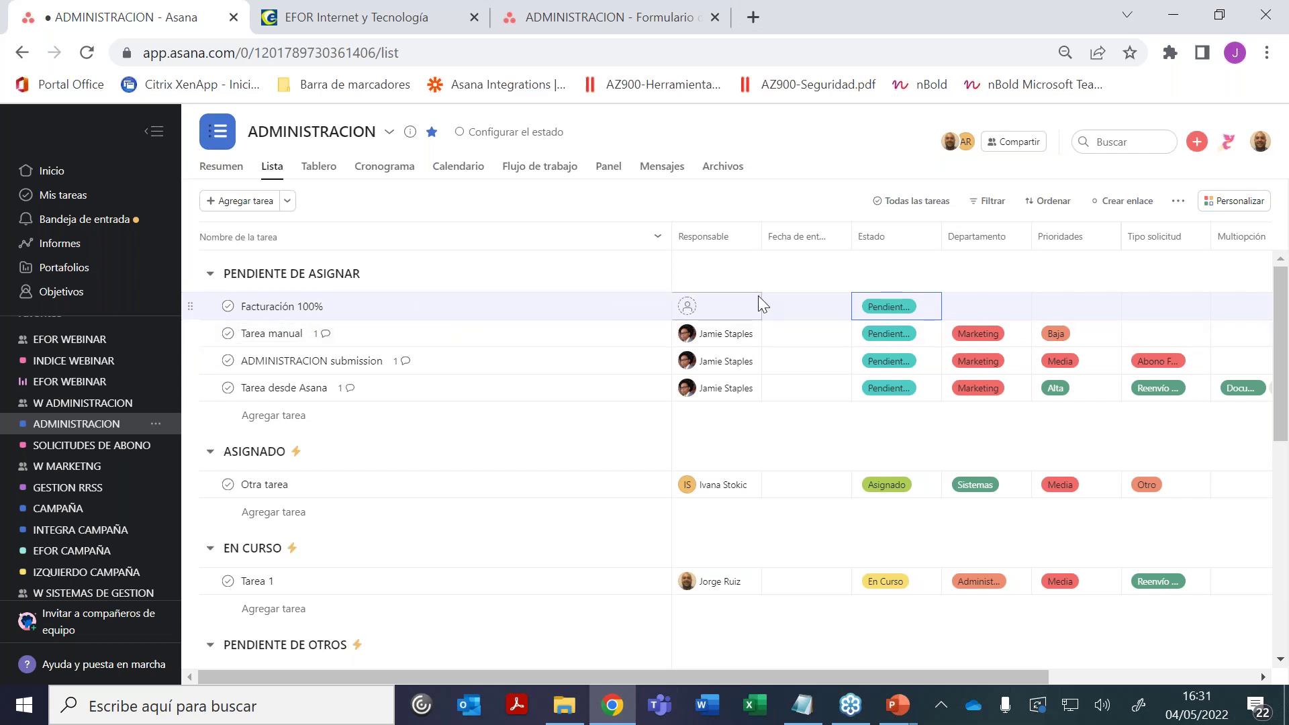
click(719, 307)
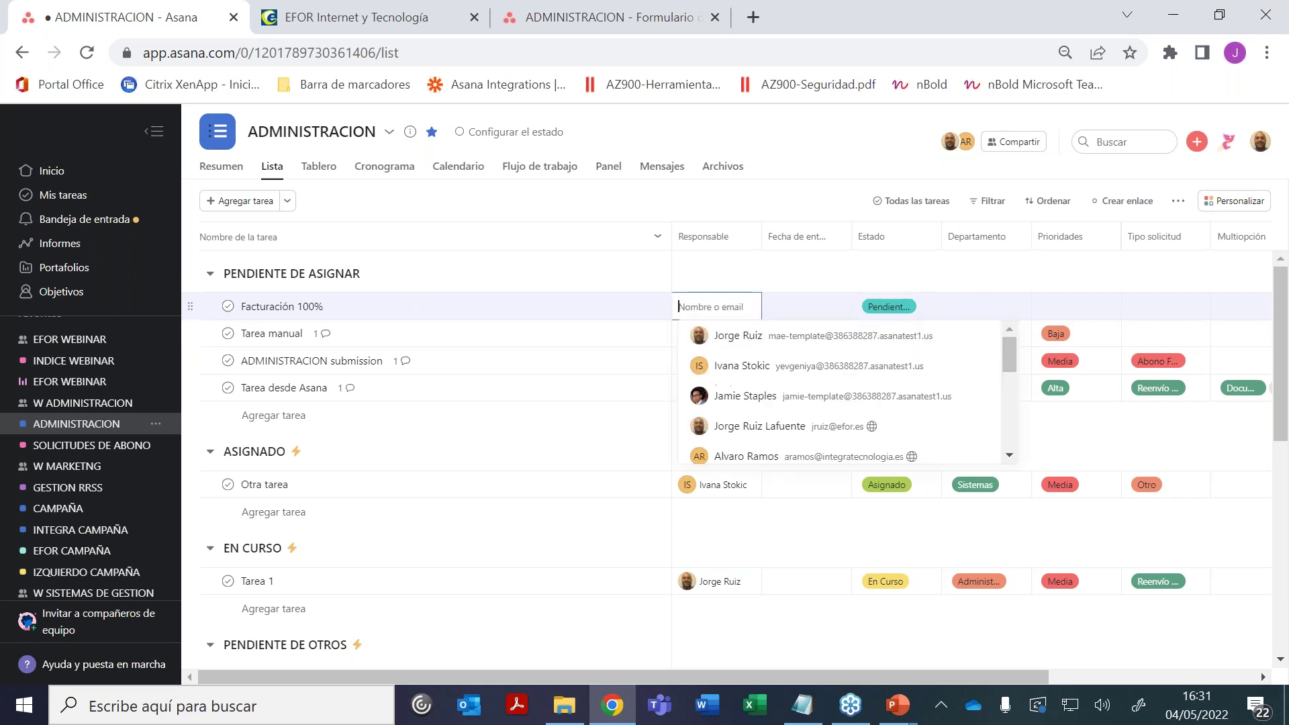
click(723, 365)
mouse_move(723, 366)
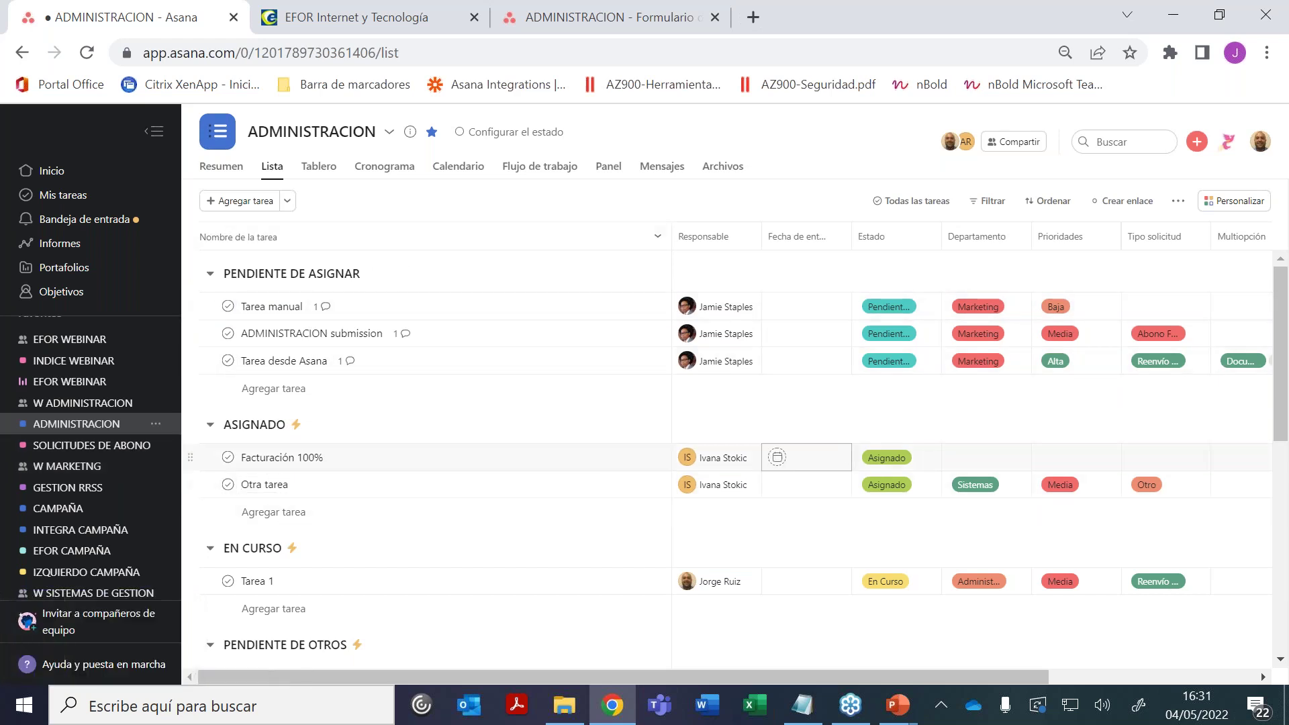
Set the due date of the Facturación 100% task in the ASIGNADO section to 05/05/22
click(823, 459)
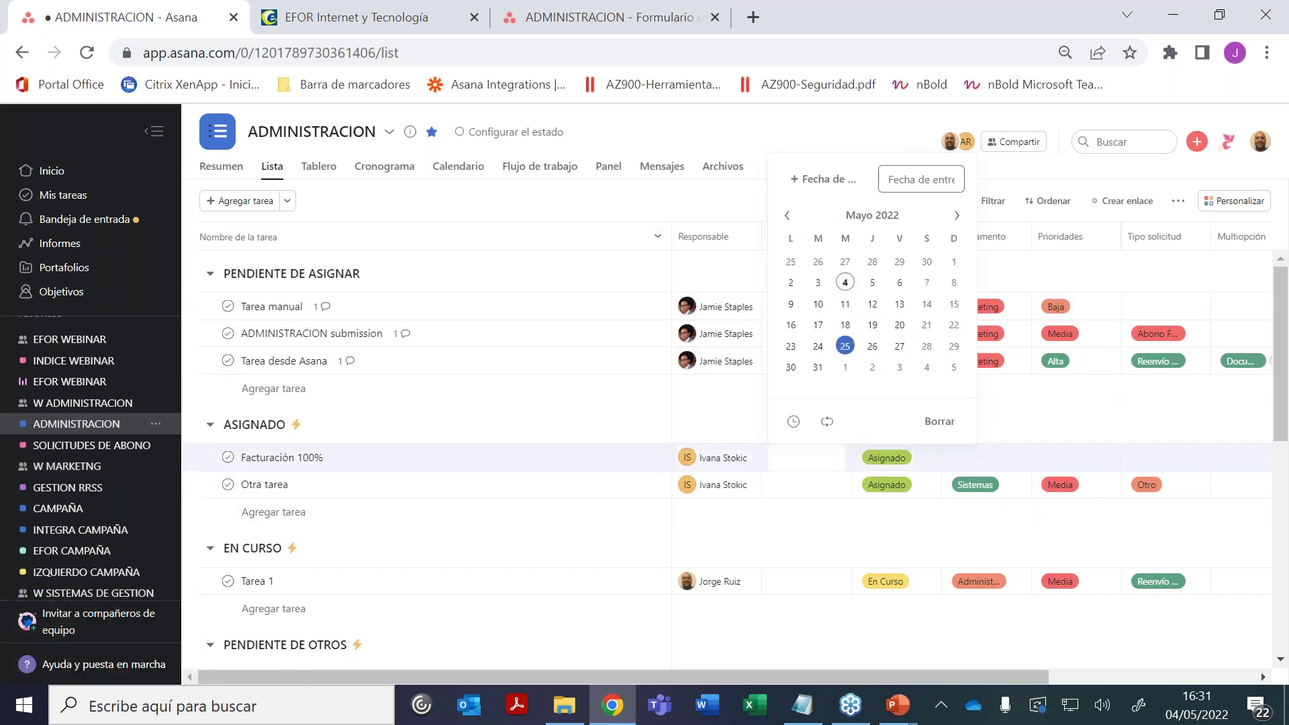
click(872, 285)
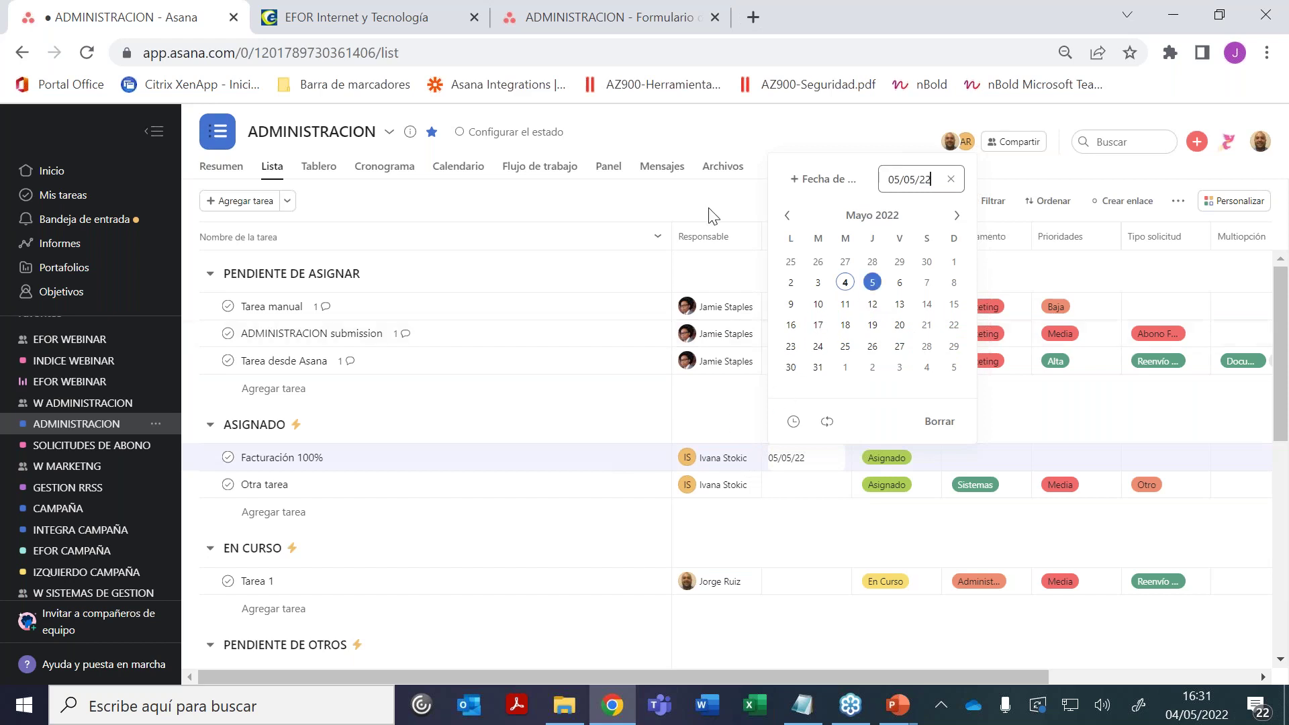
click(741, 112)
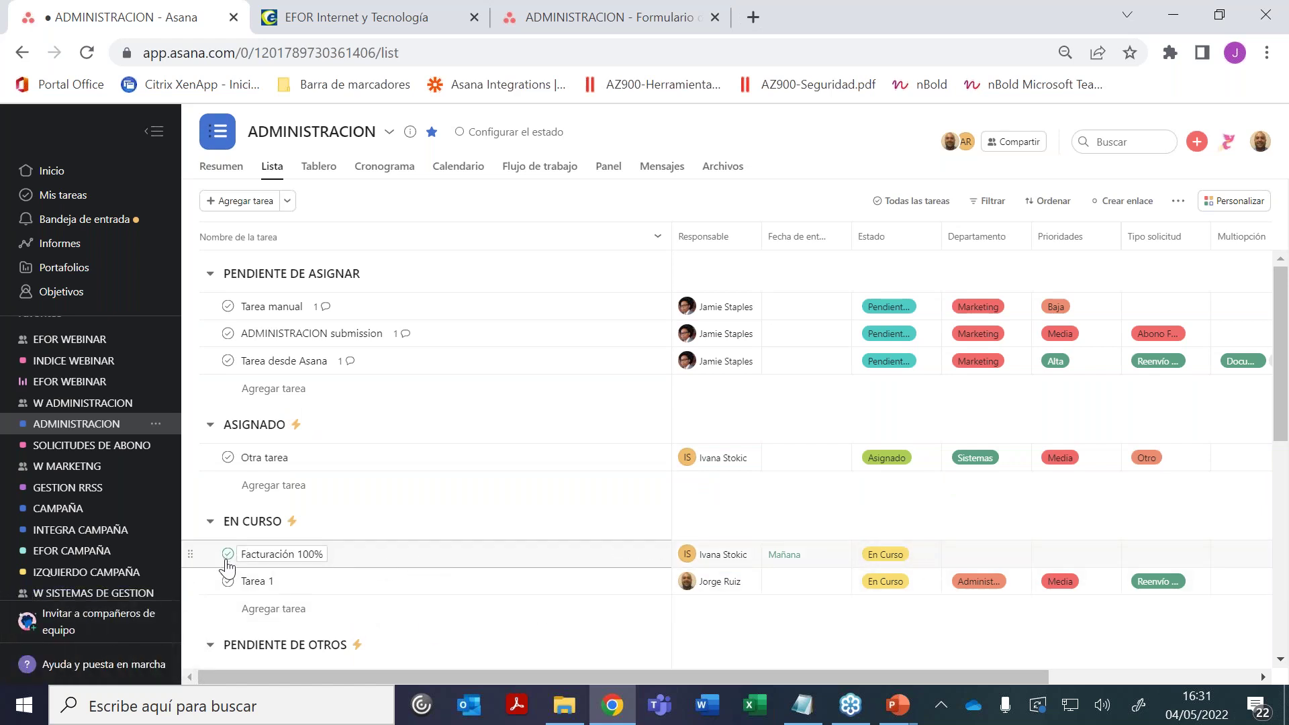
Comment "Facturado" with the invoice number on the Facturación 100% task in EN CURSO and mark the task as complete
click(638, 557)
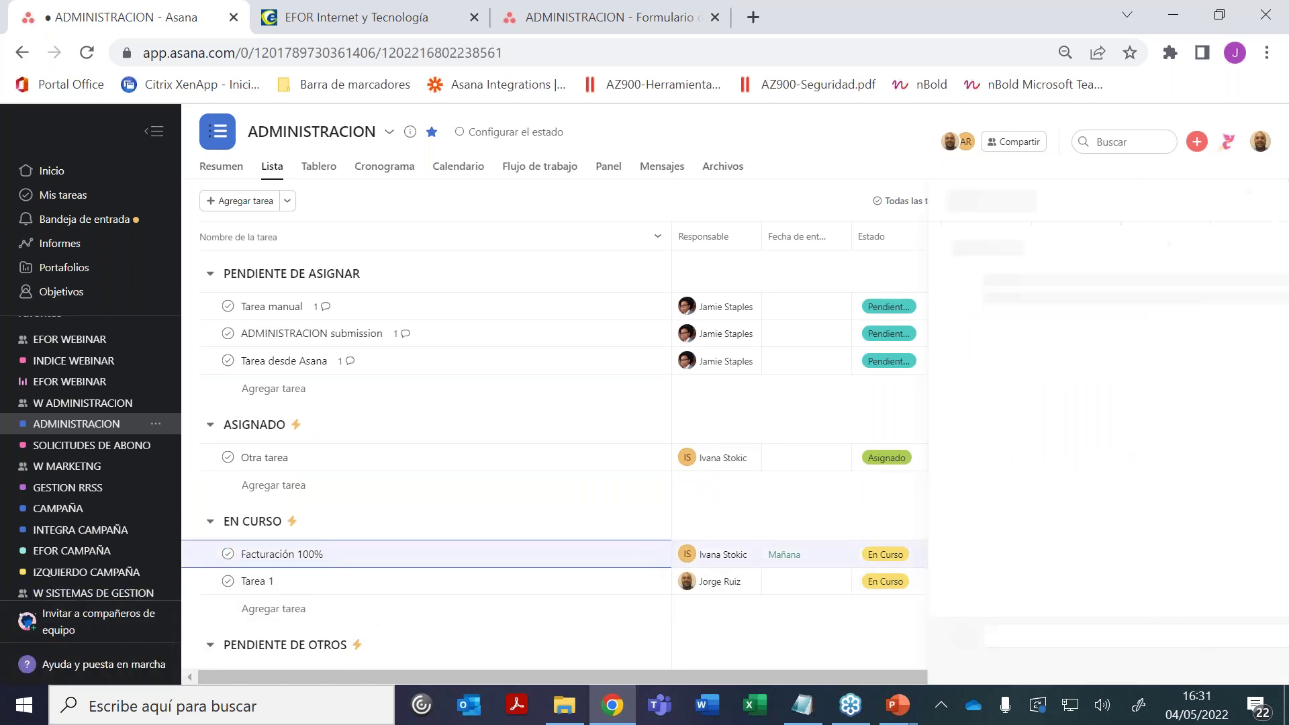
click(940, 595)
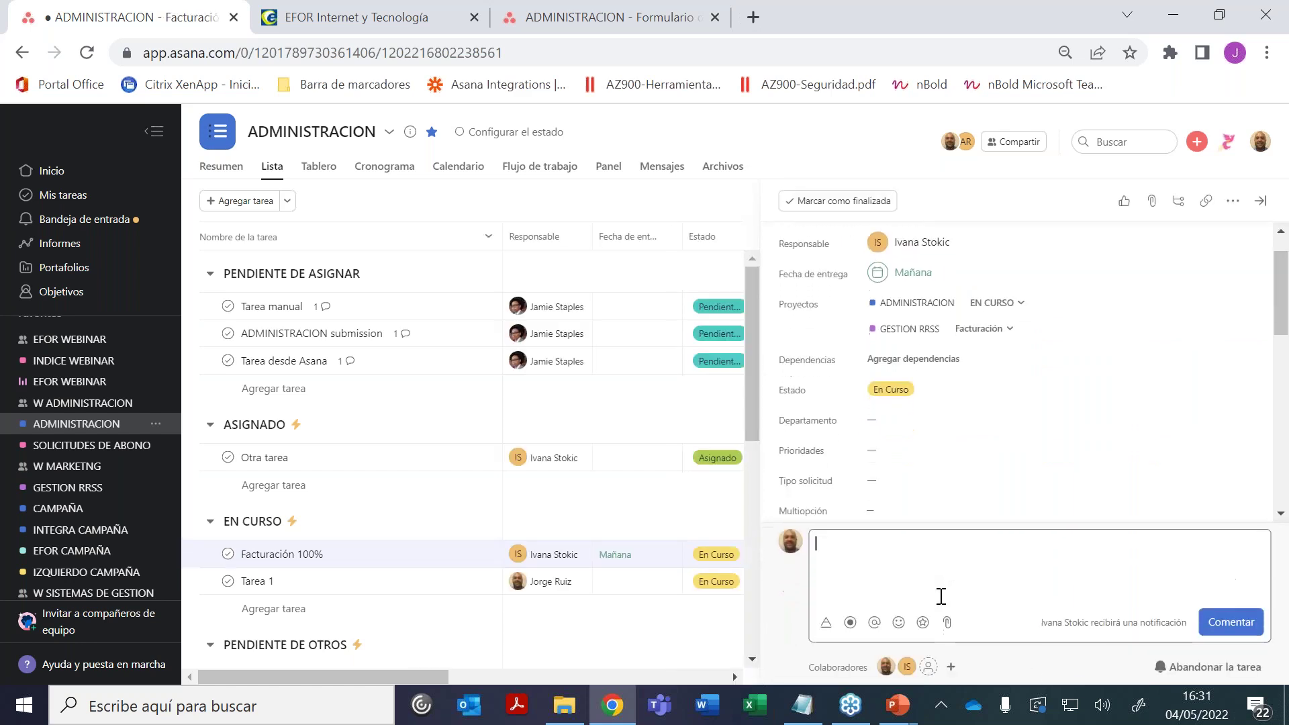
text(Facturado)
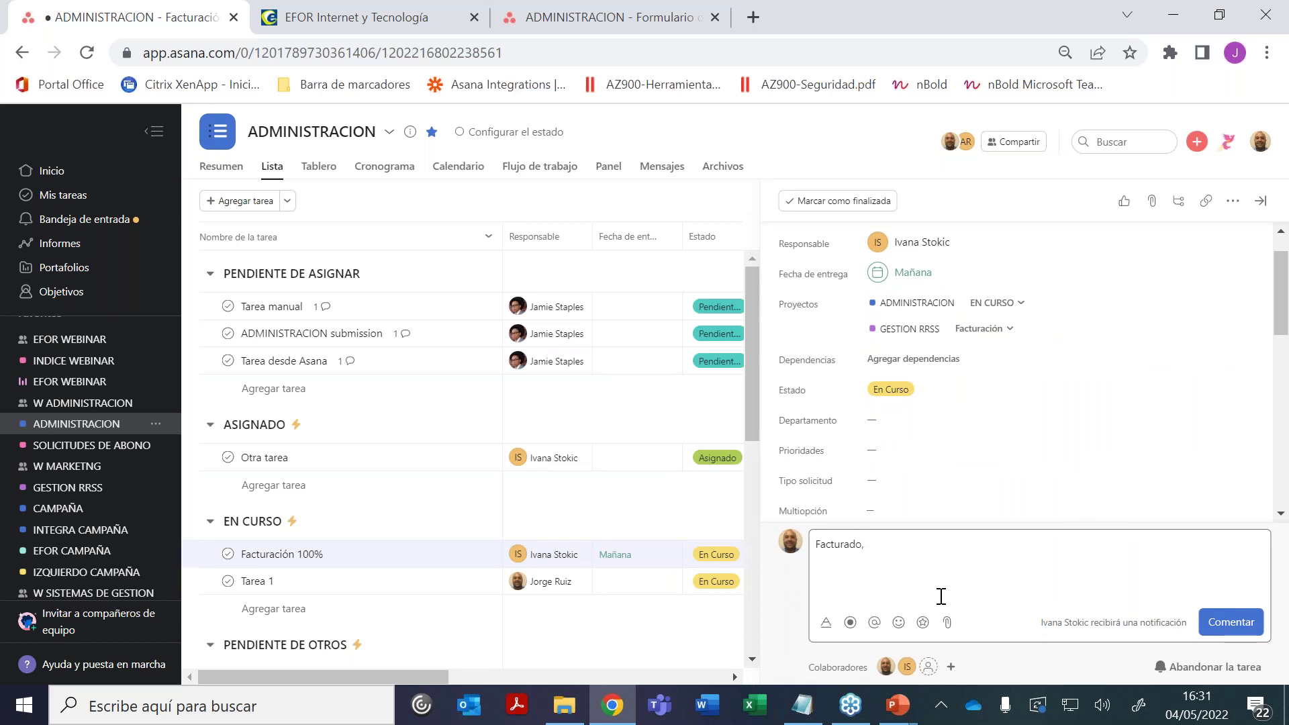
text(, #656576)
click(1218, 621)
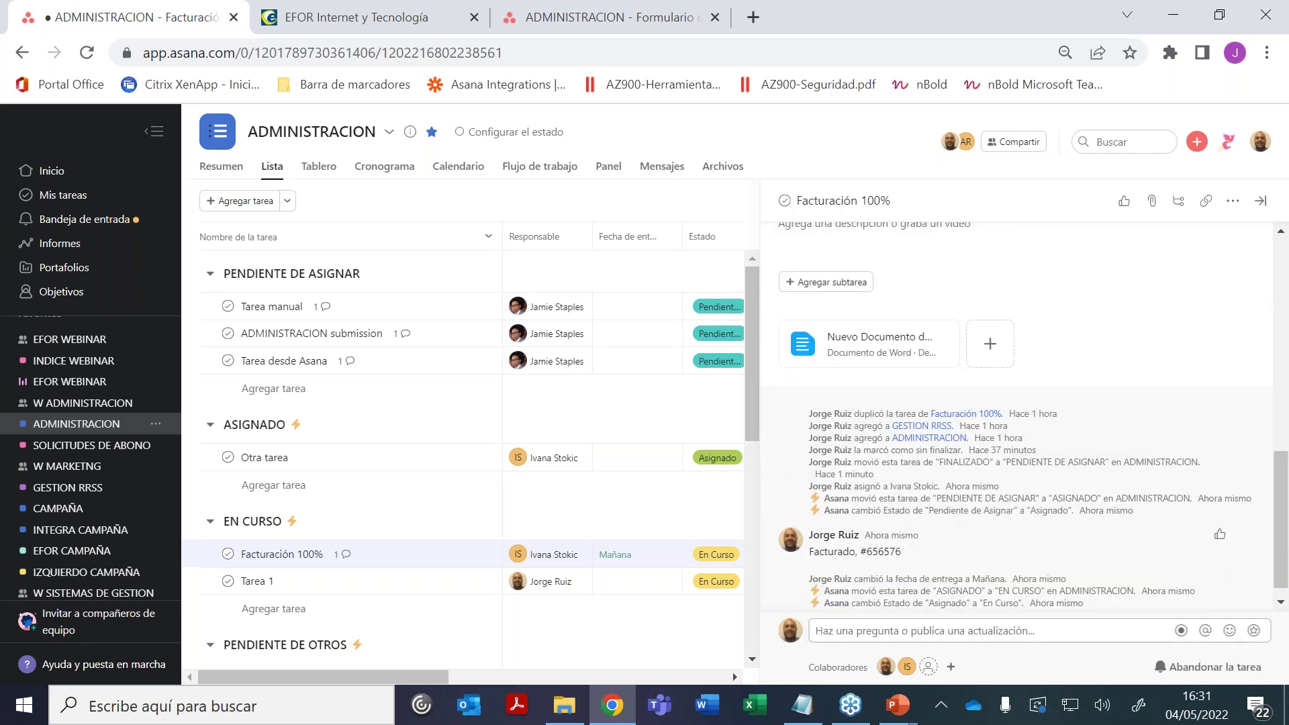
click(228, 554)
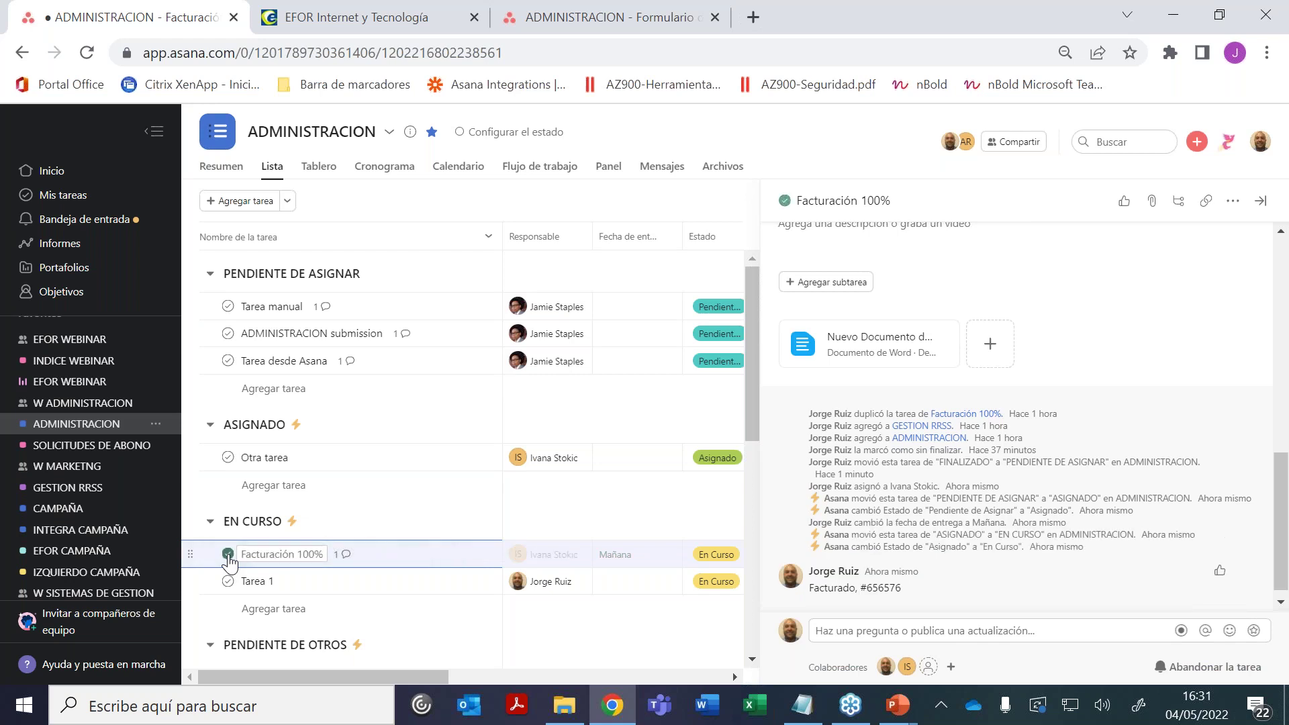
Open the just-completed Facturación 100% task from the GESTION RRSS project and review its activity log and fields
click(32, 489)
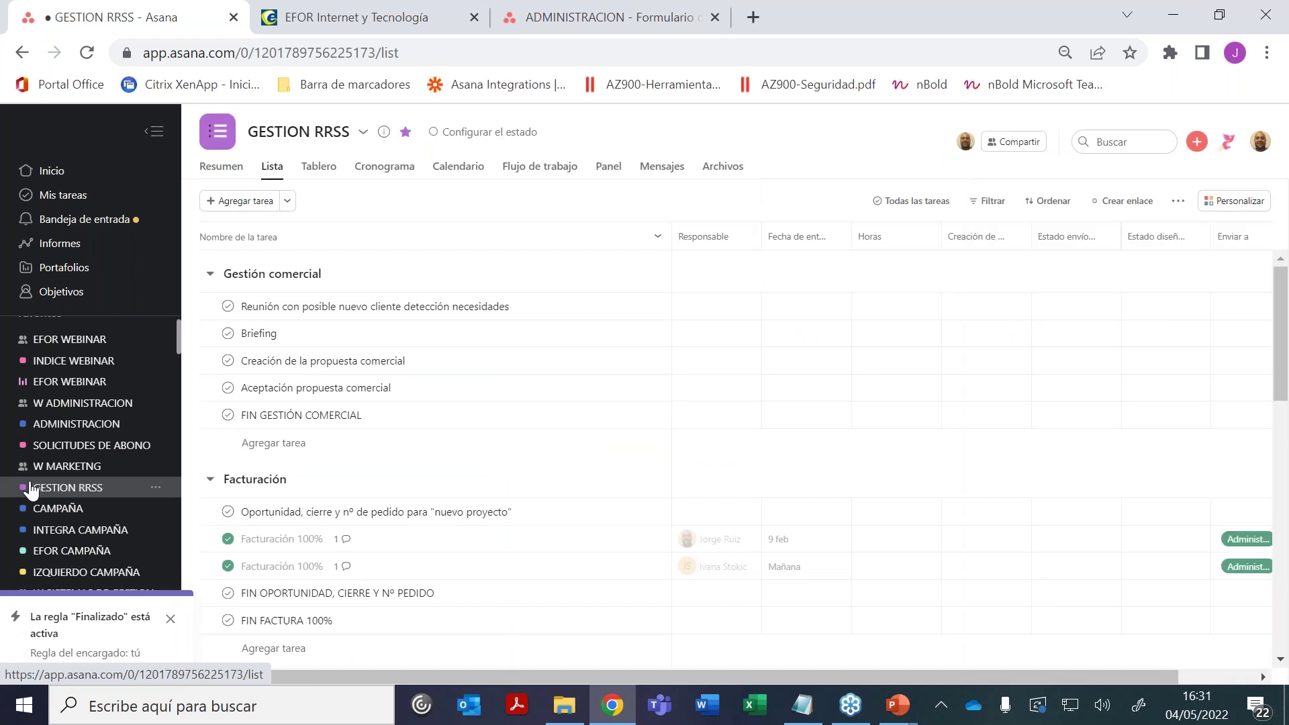
click(346, 567)
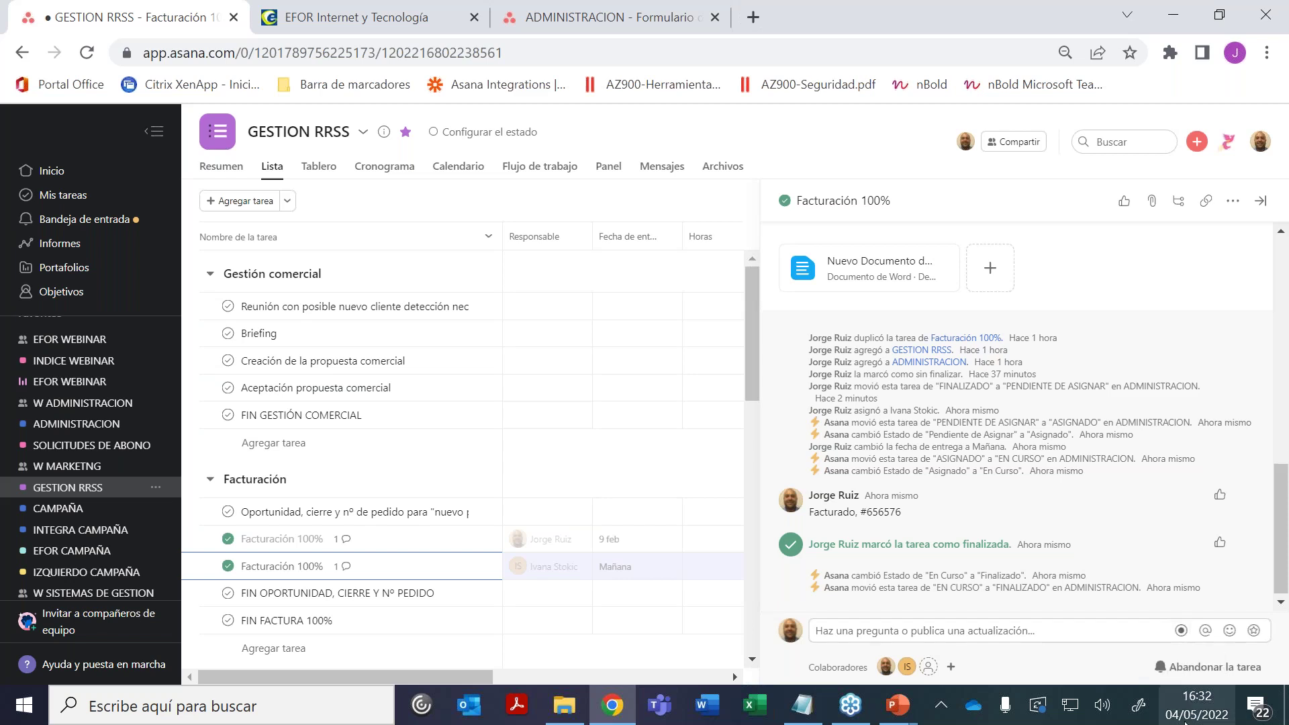
scroll(1285, 520, up, 1)
scroll(1285, 520, up, 5)
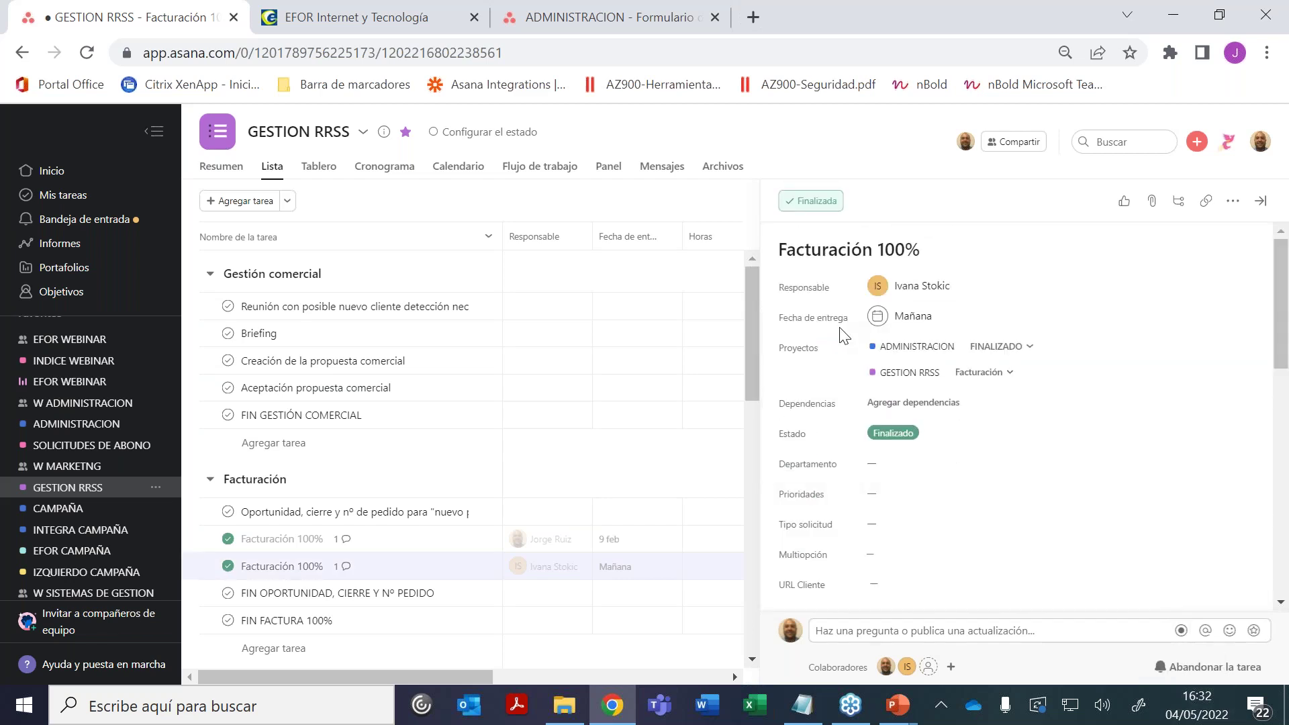
mouse_move(887, 376)
click(1256, 202)
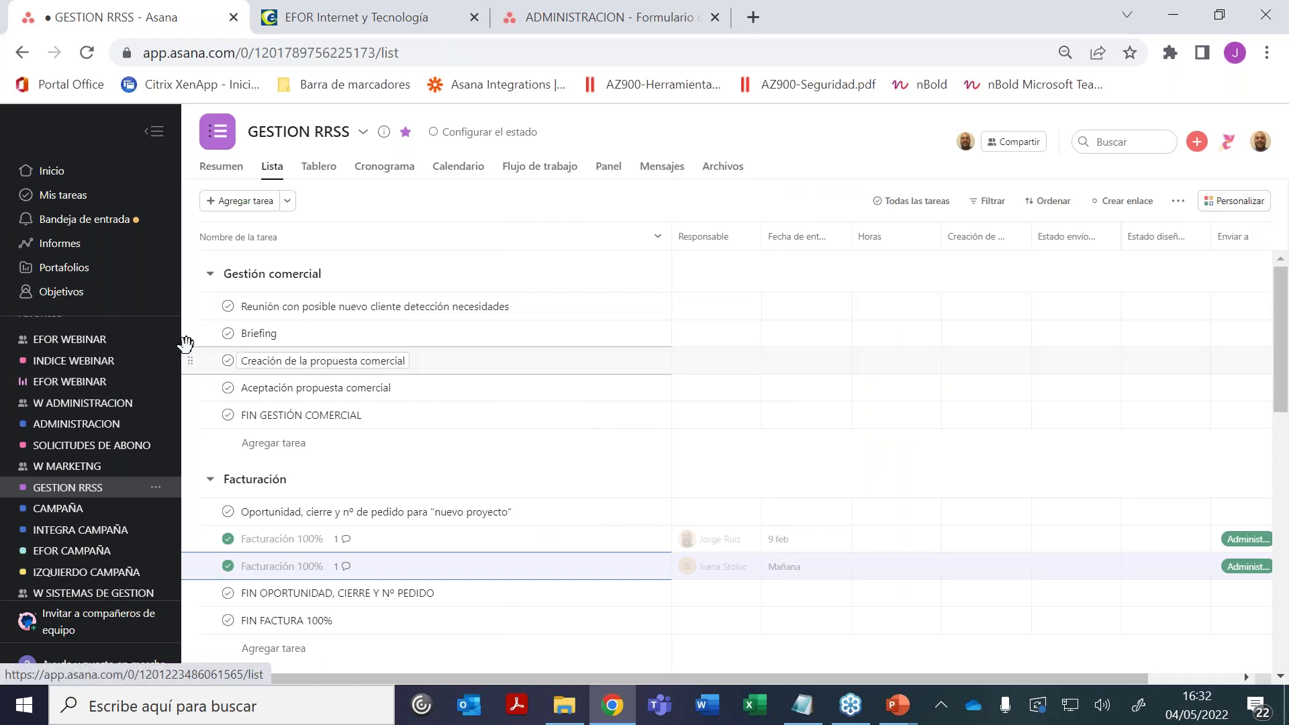
Open the W SISTEMAS DE GESTION team overview and look through its projects and templates
drag(180, 347, 180, 370)
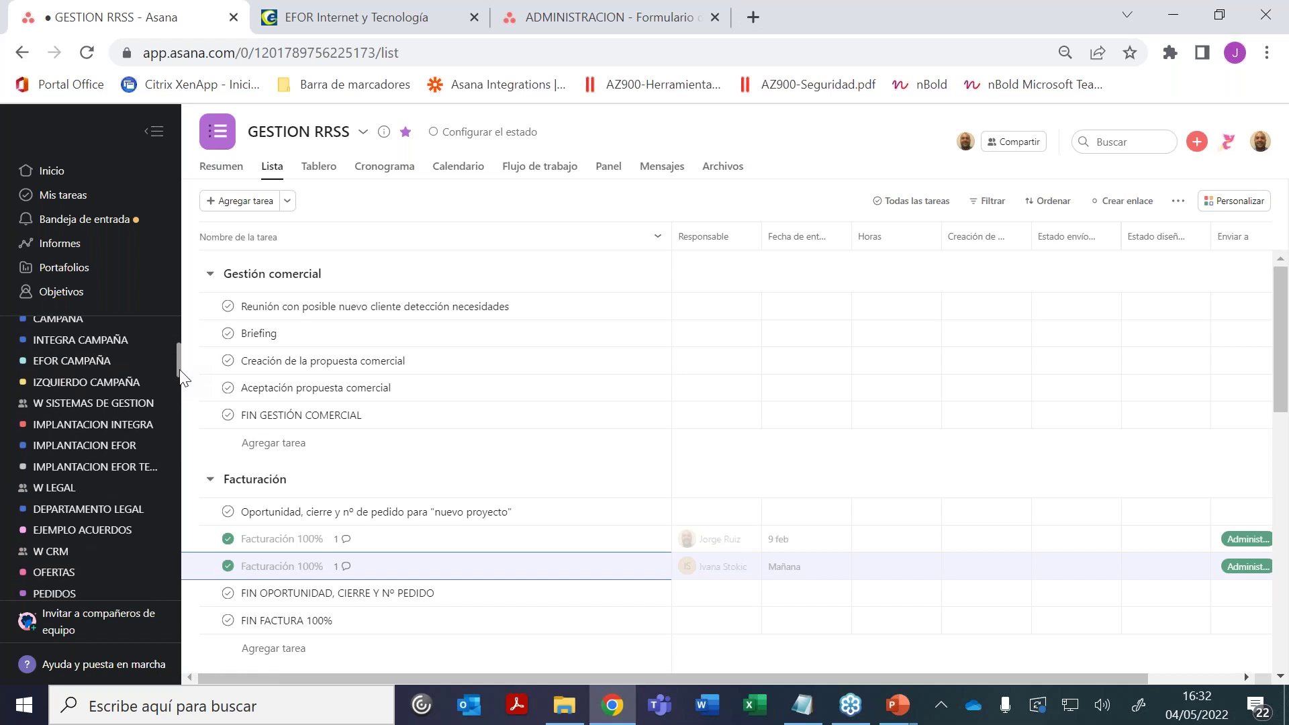
click(127, 405)
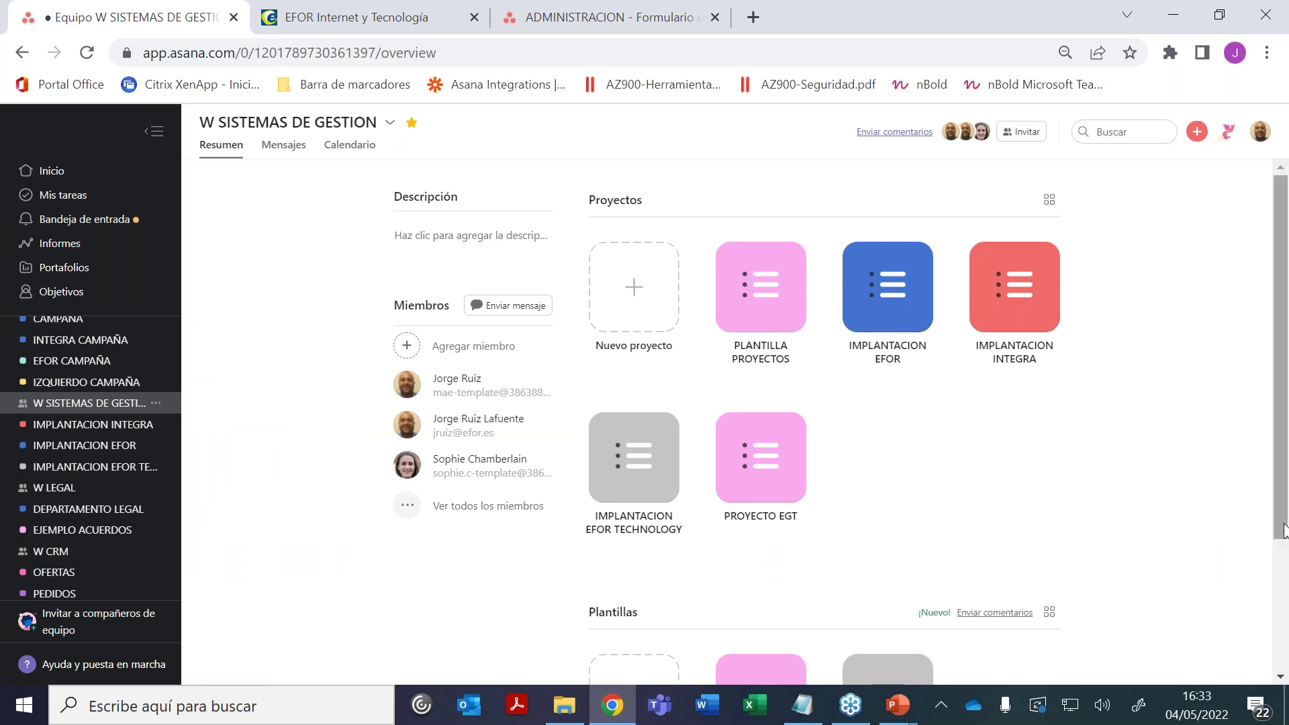
scroll(1139, 592, down, 3)
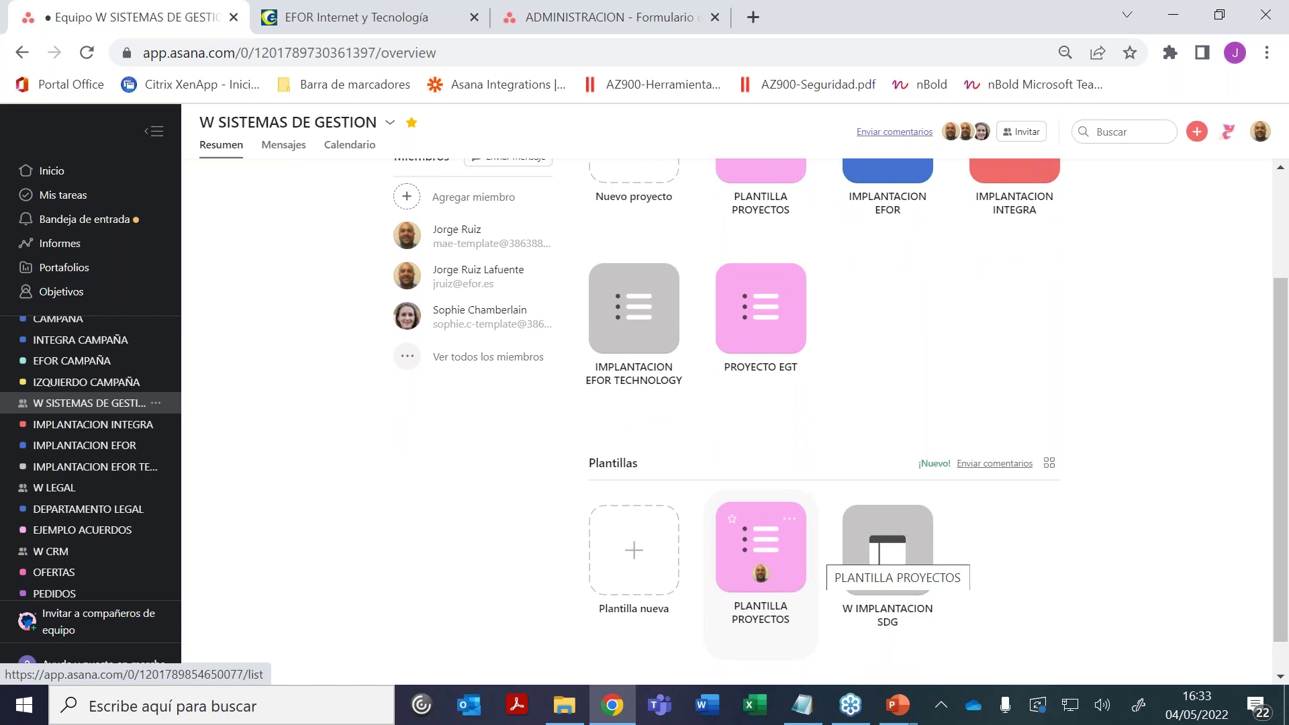
Open the IMPLANTACION EFOR TECHNOLOGY project and examine its timeline across May
click(82, 468)
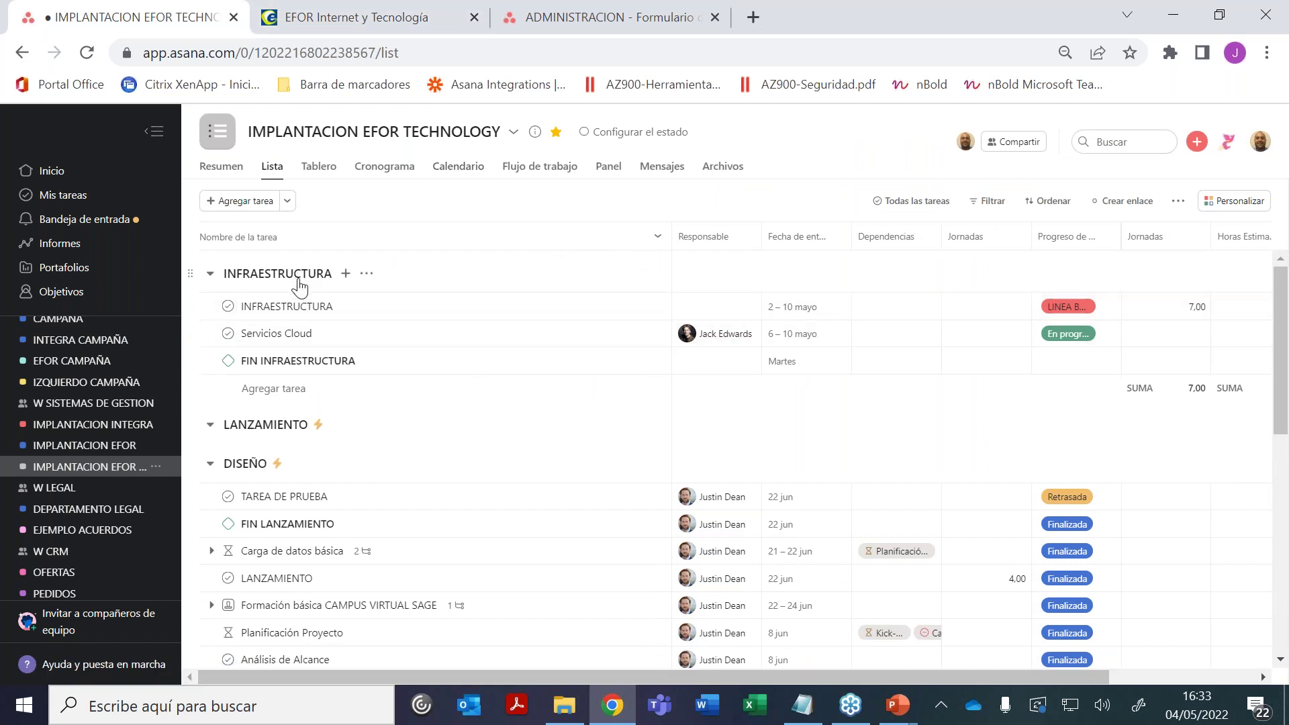
click(318, 174)
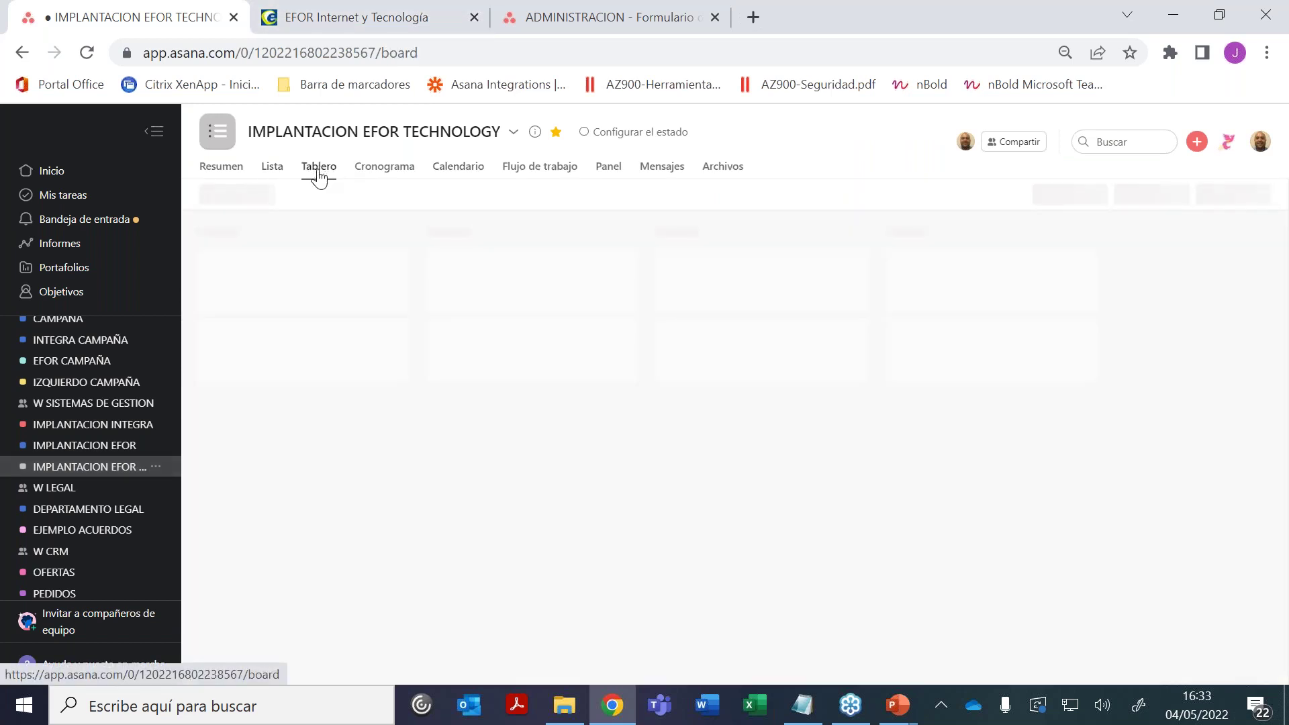
click(390, 176)
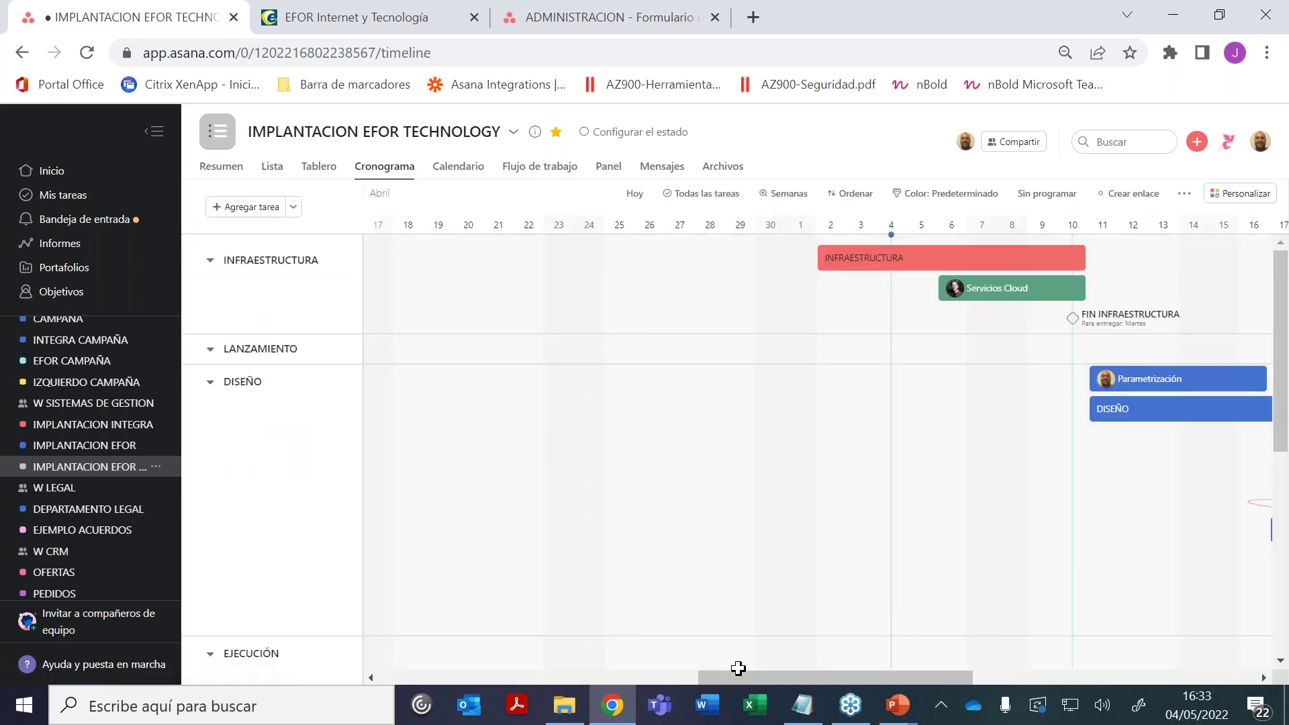
drag(739, 680, 893, 680)
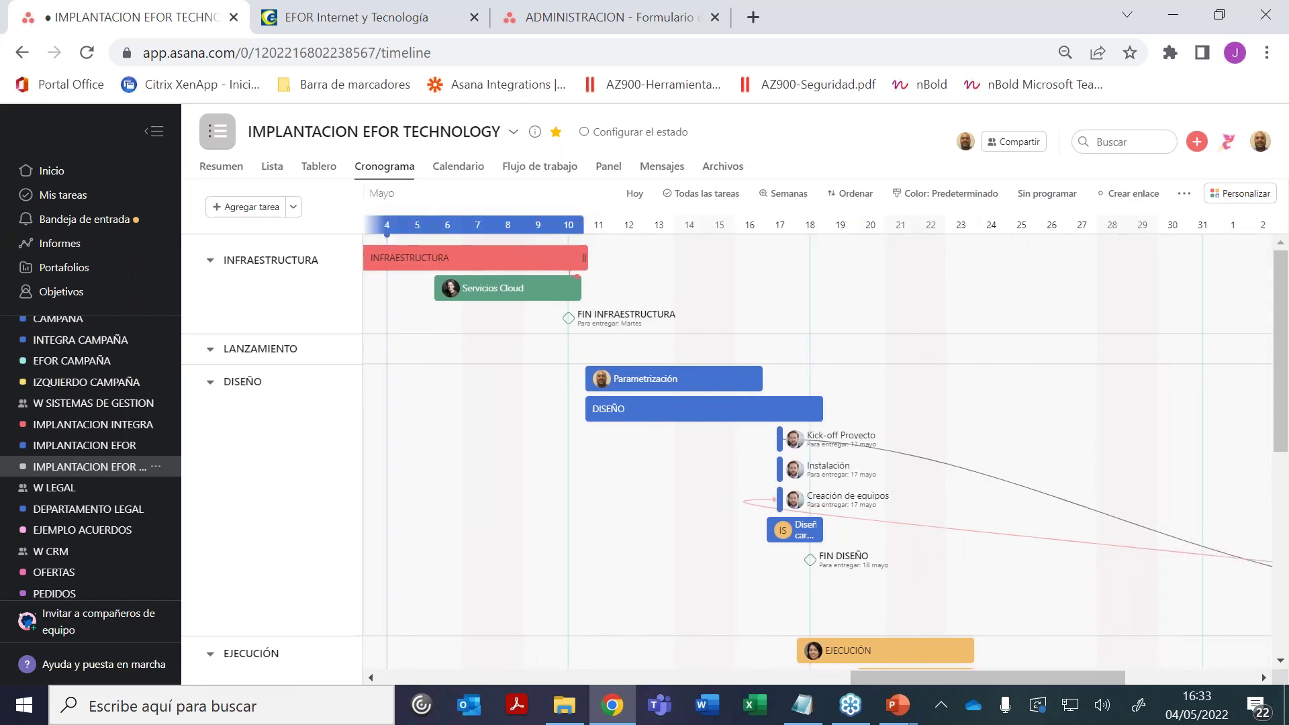
Sort the IMPLANTACION EFOR TECHNOLOGY timeline by Responsable and examine its task color options
click(871, 198)
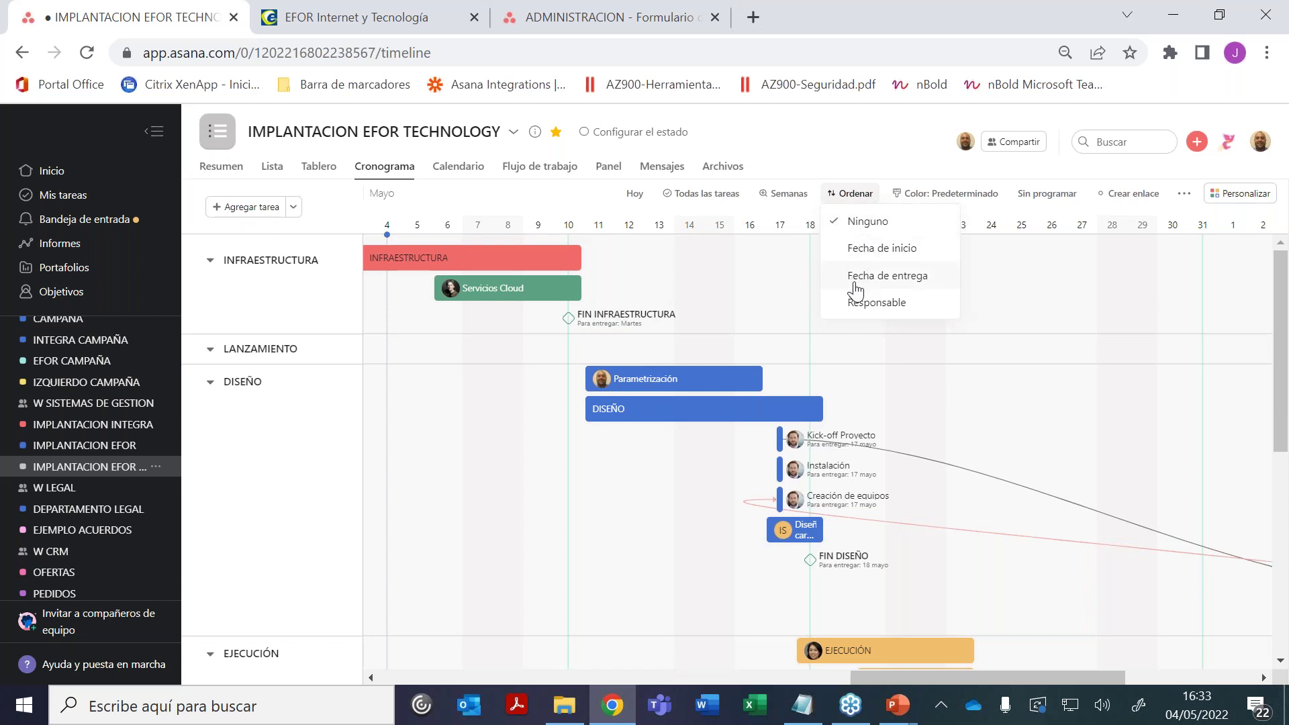
click(857, 305)
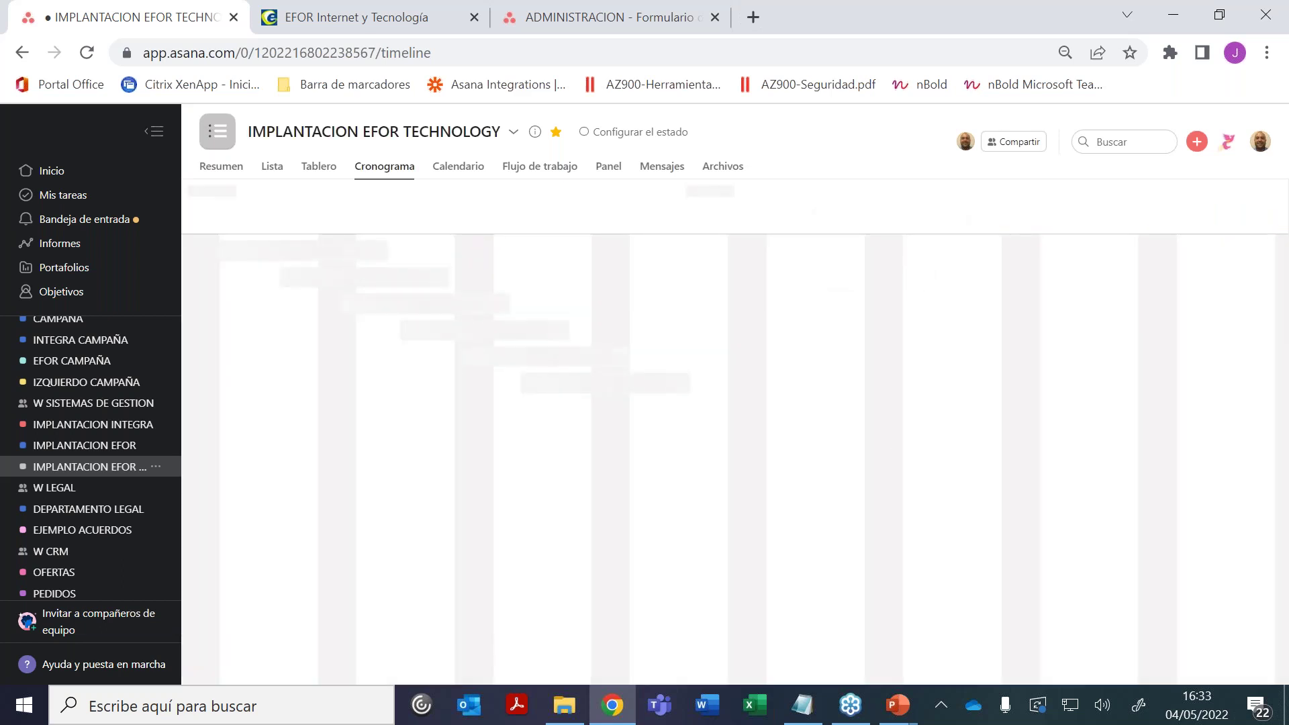
scroll(864, 307, up, 2)
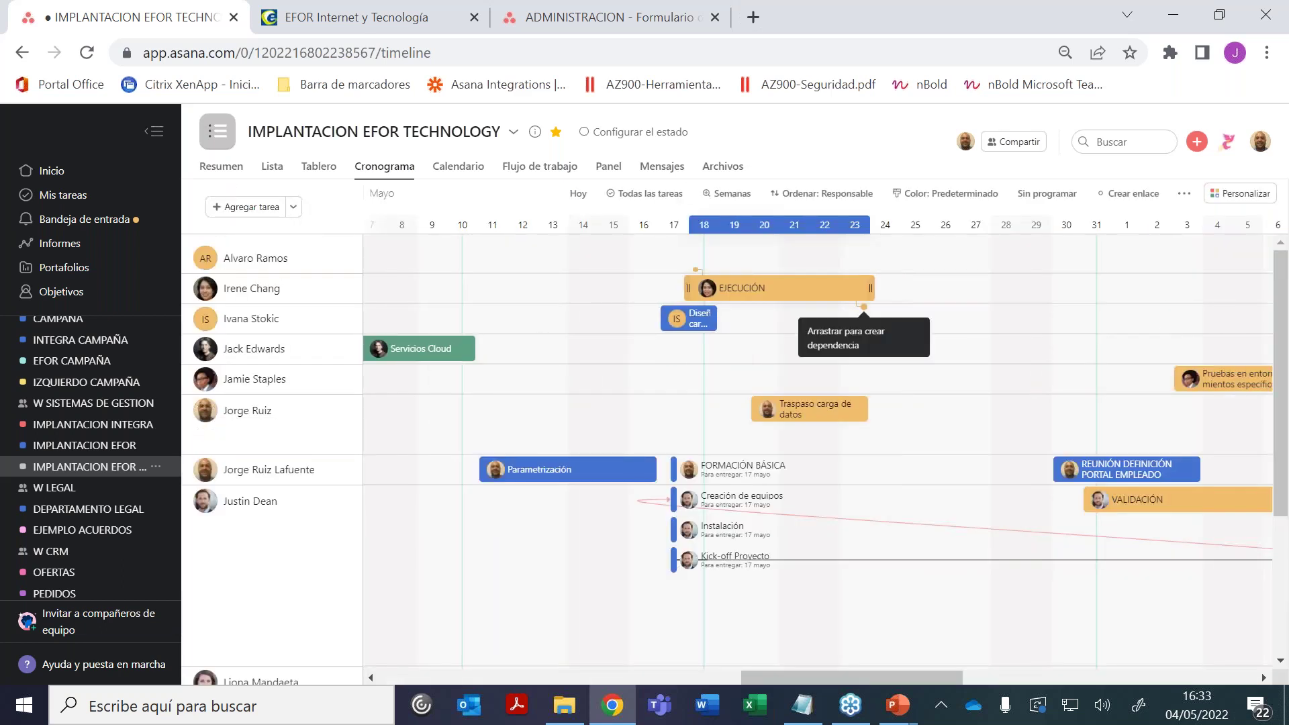
click(961, 196)
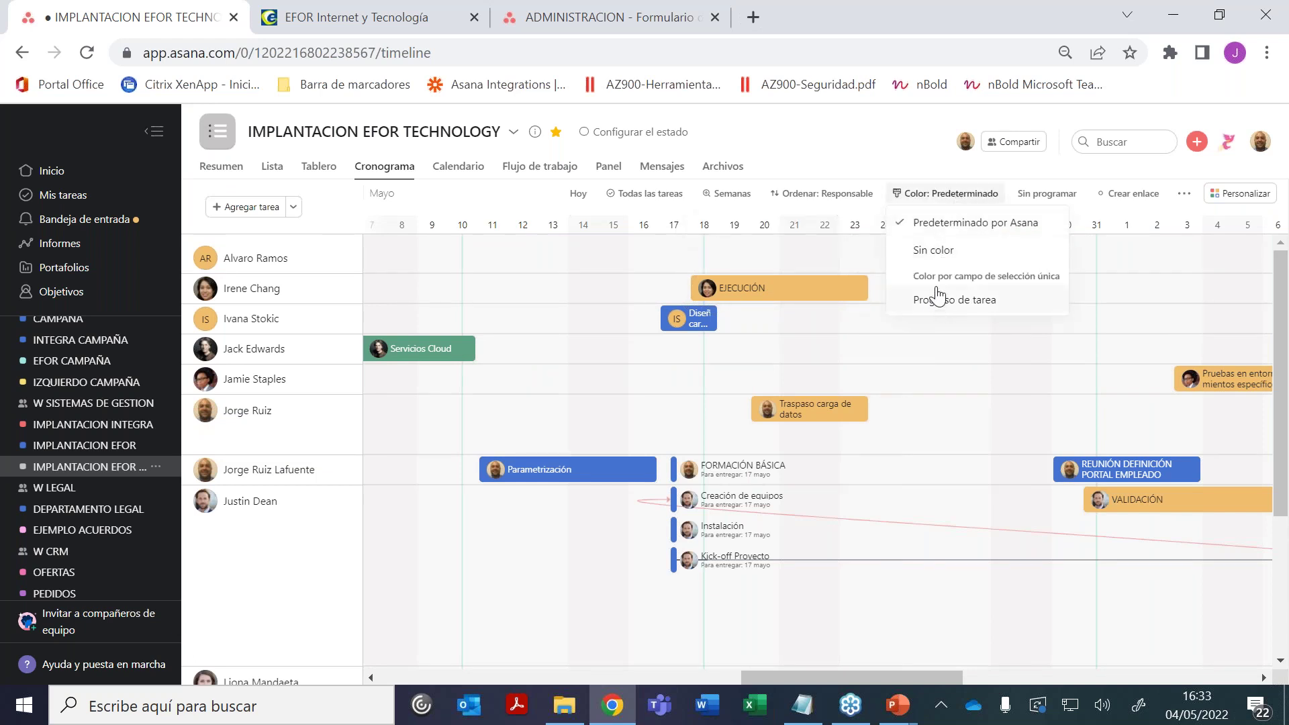
click(950, 196)
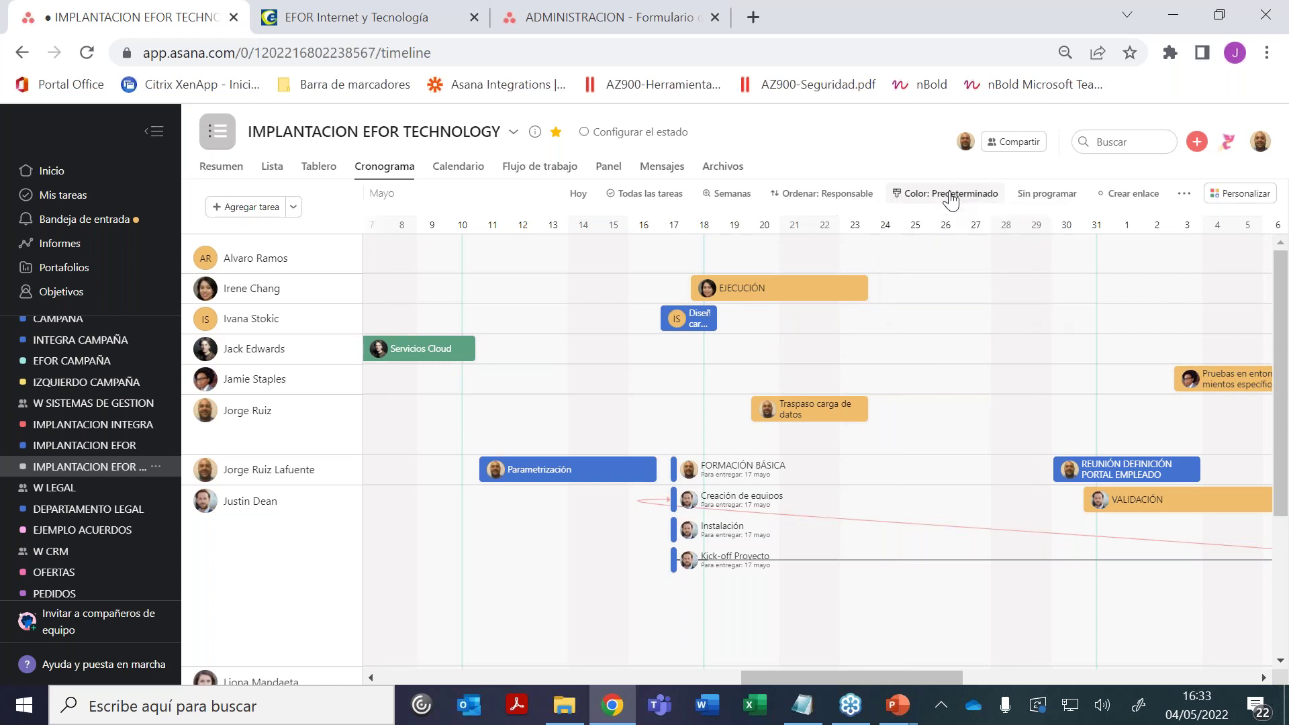
Reset the timeline's sort order to Ninguno and review the project's unscheduled tasks
click(1042, 196)
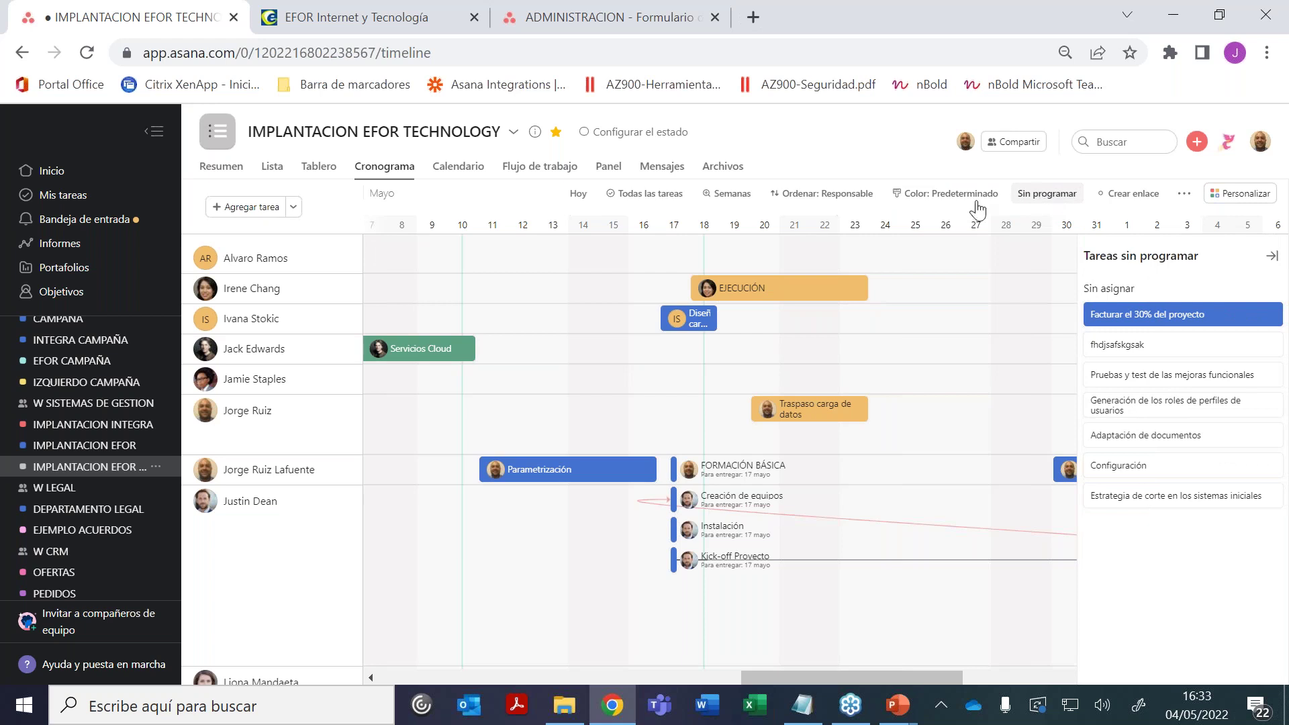
click(856, 194)
click(821, 228)
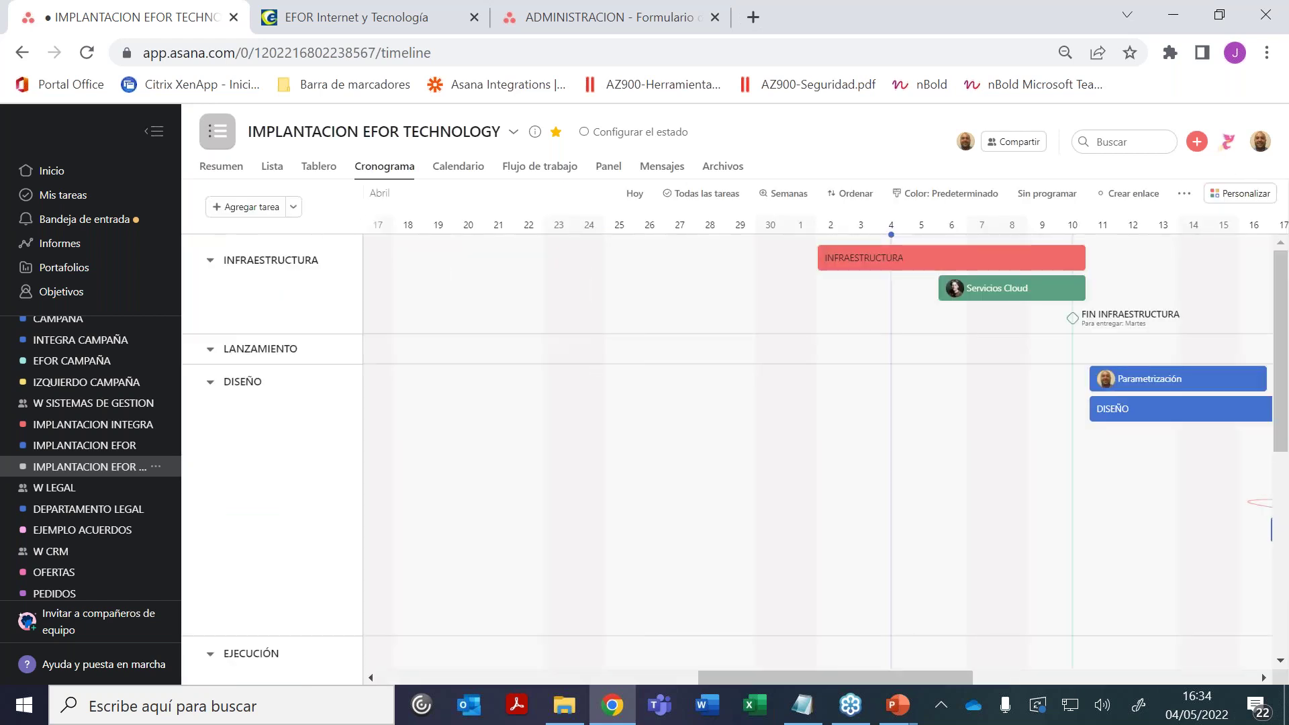
click(1047, 194)
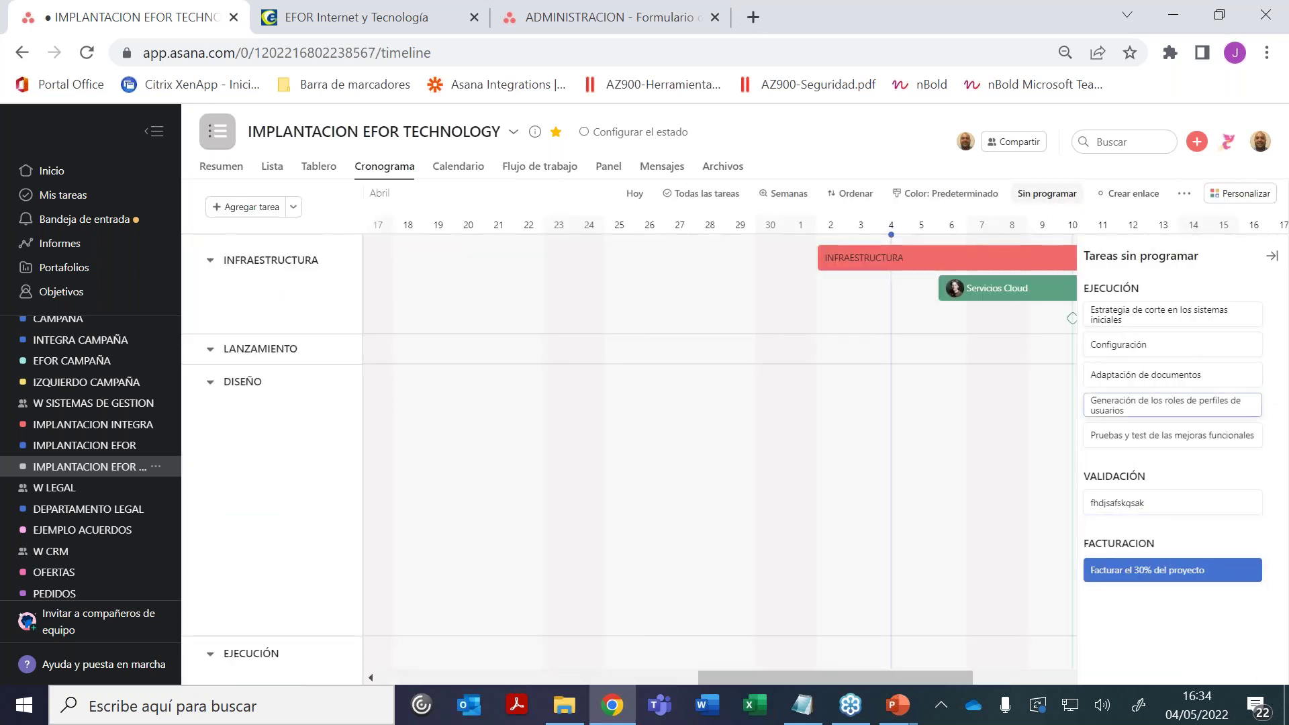
click(1046, 196)
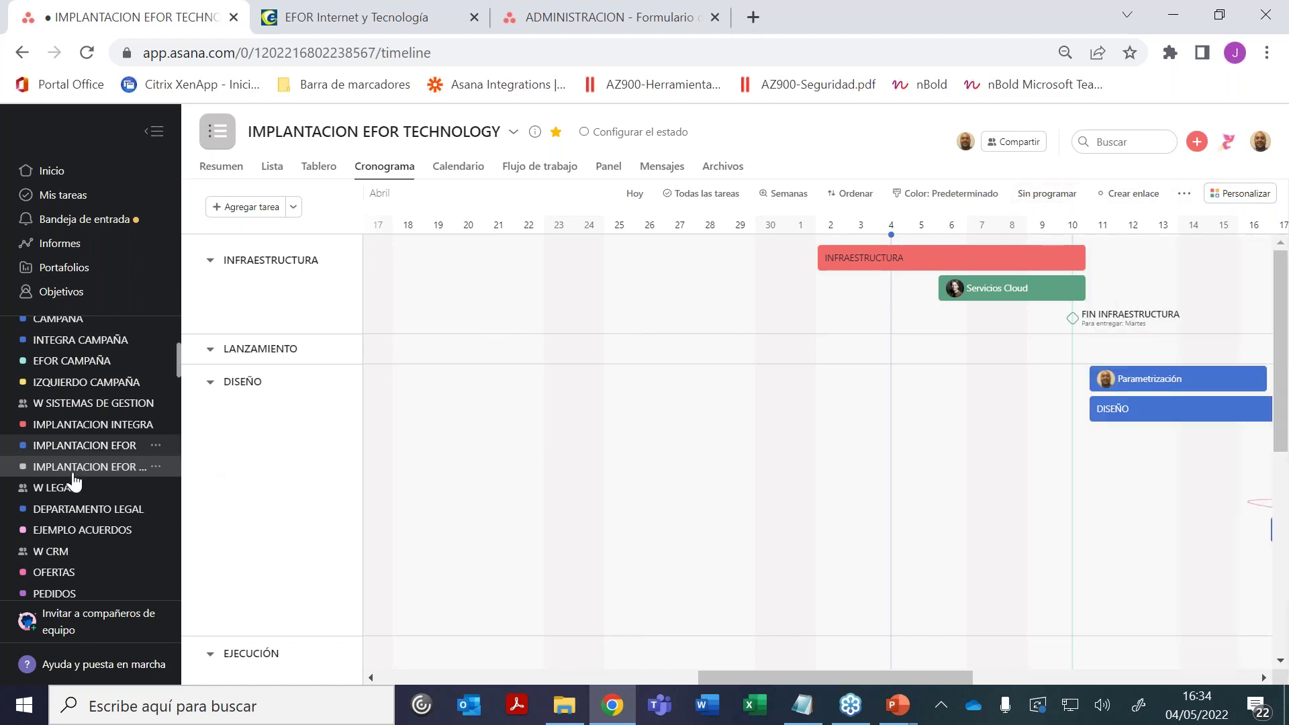
Examine the W LEGAL team's PLANTILLA ACUERDOS project and the subtasks of the client-proposed NDA task in EJEMPLO ACUERDOS
click(45, 490)
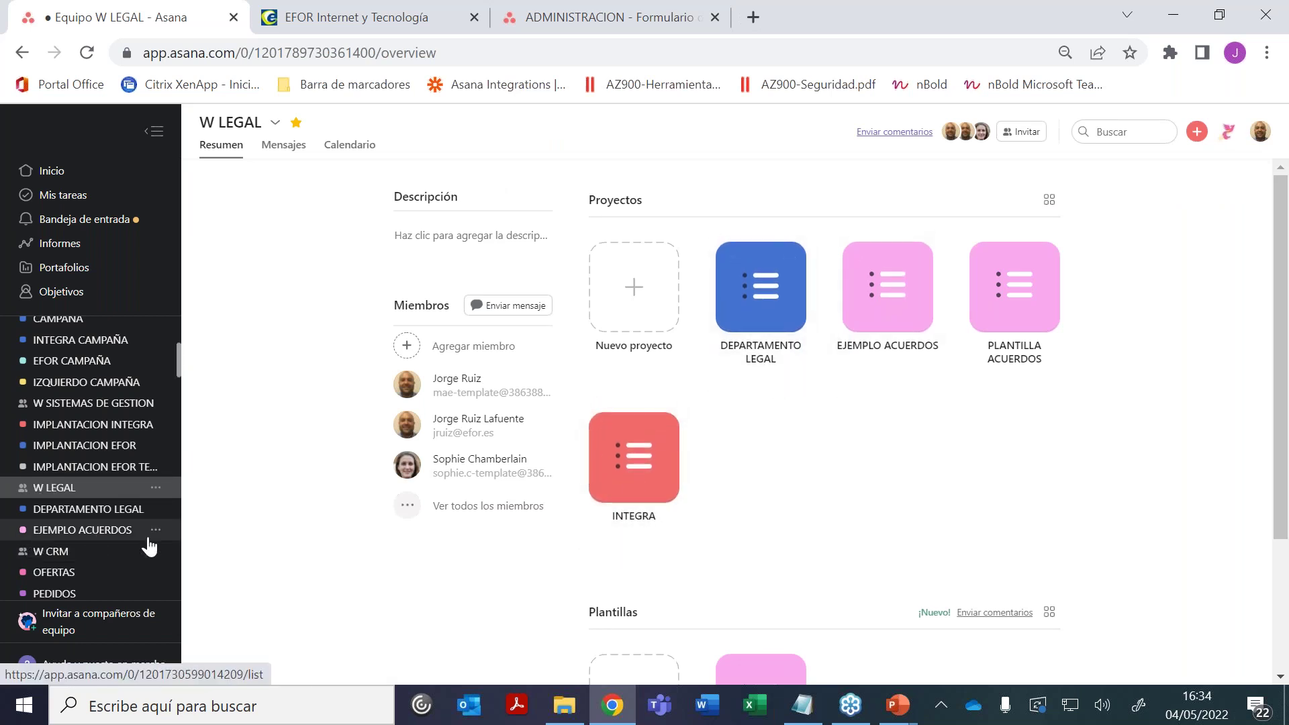
click(1011, 325)
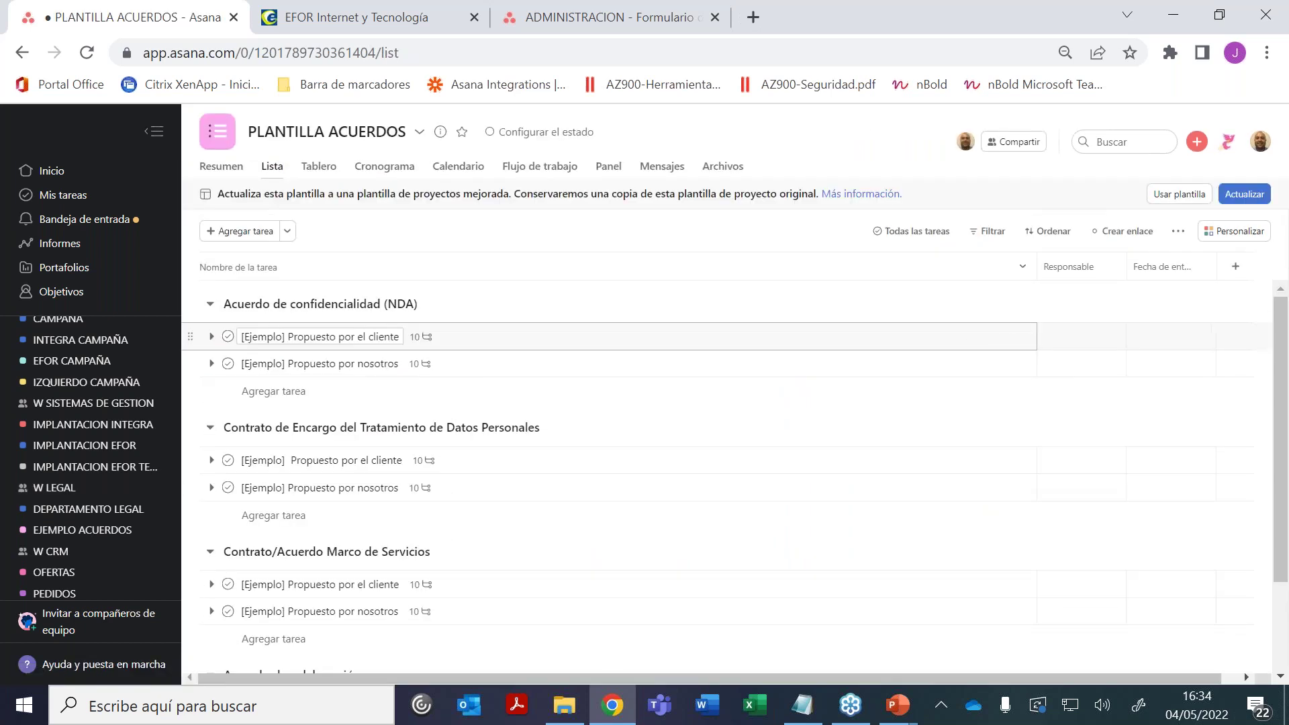
click(71, 534)
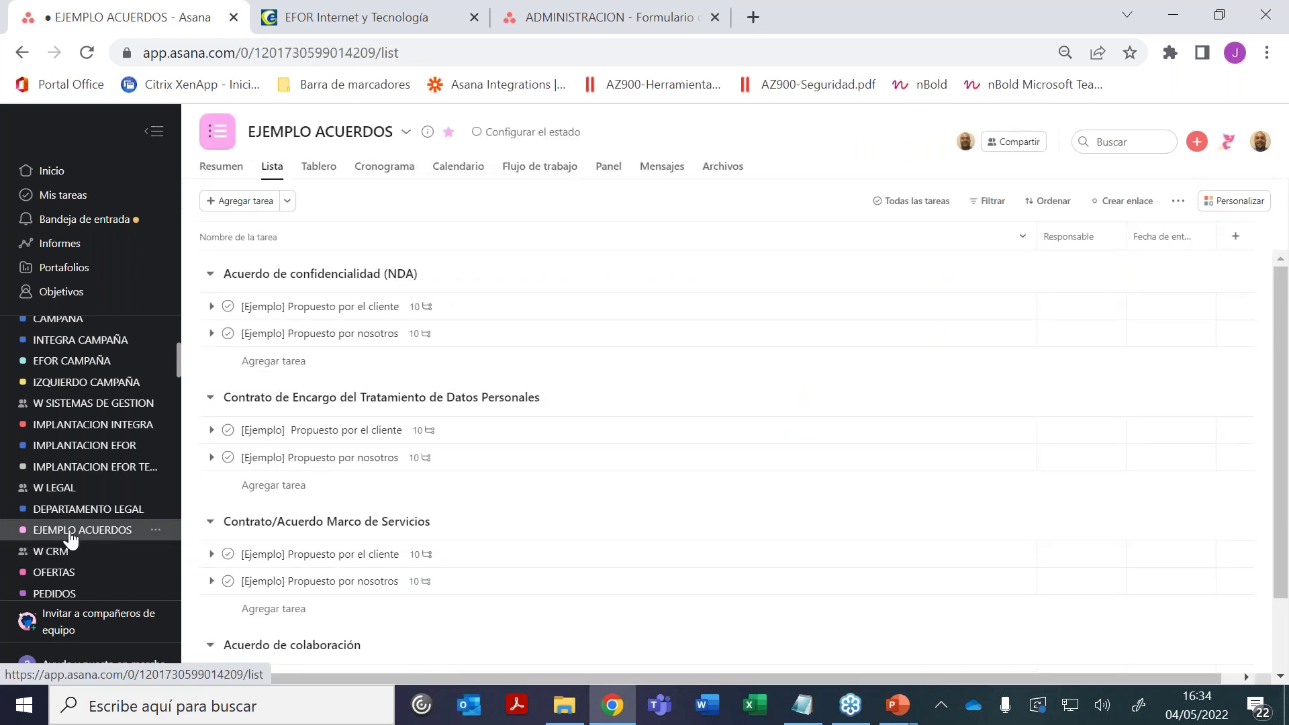
click(211, 308)
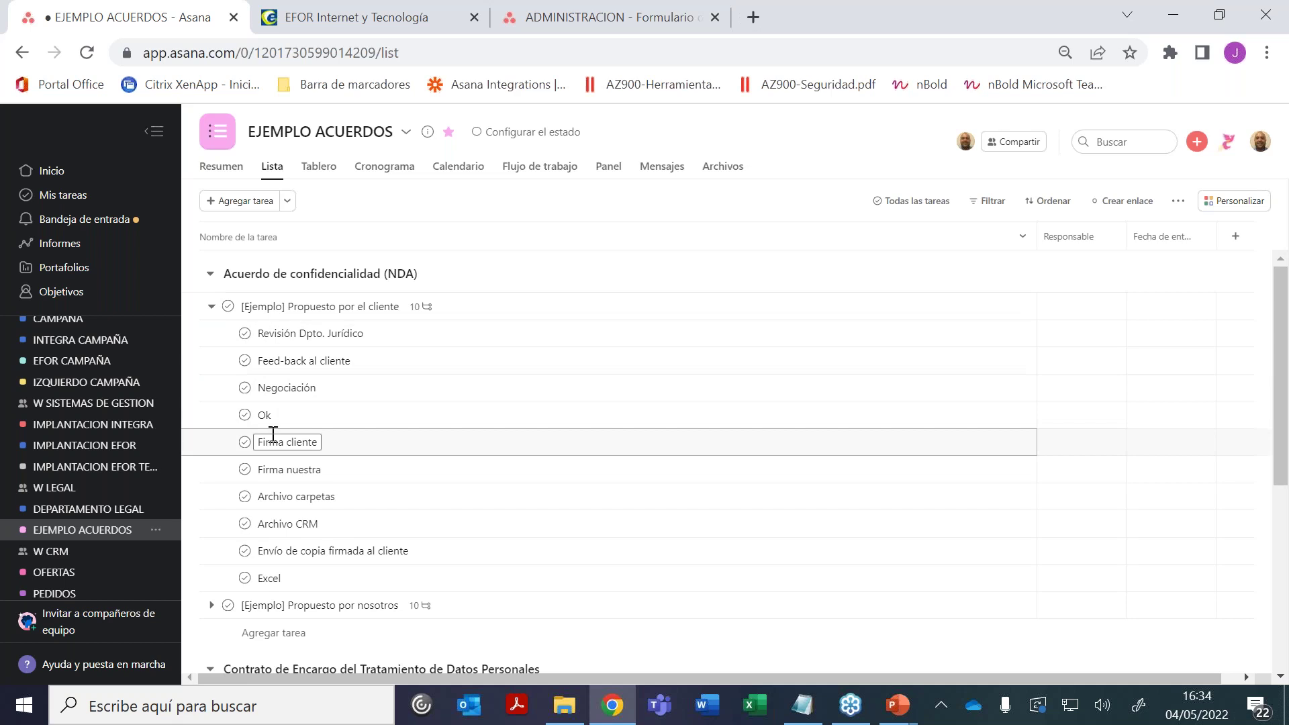
click(211, 306)
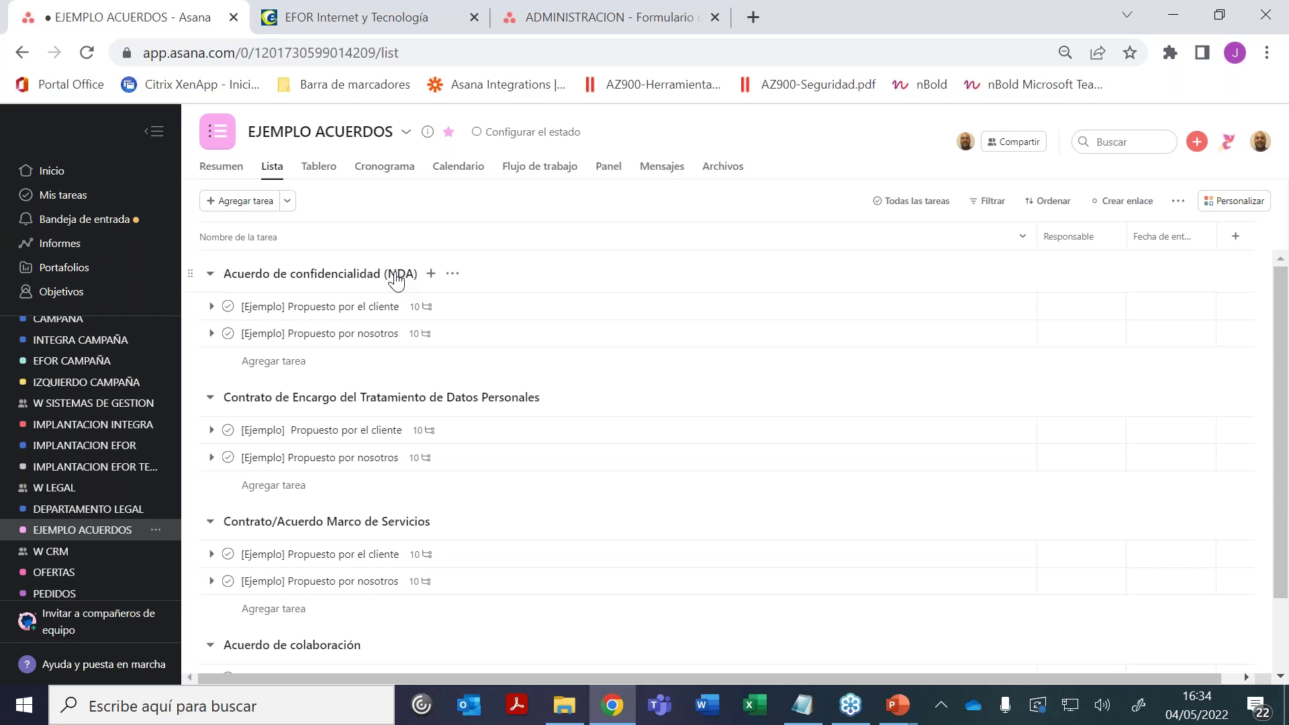